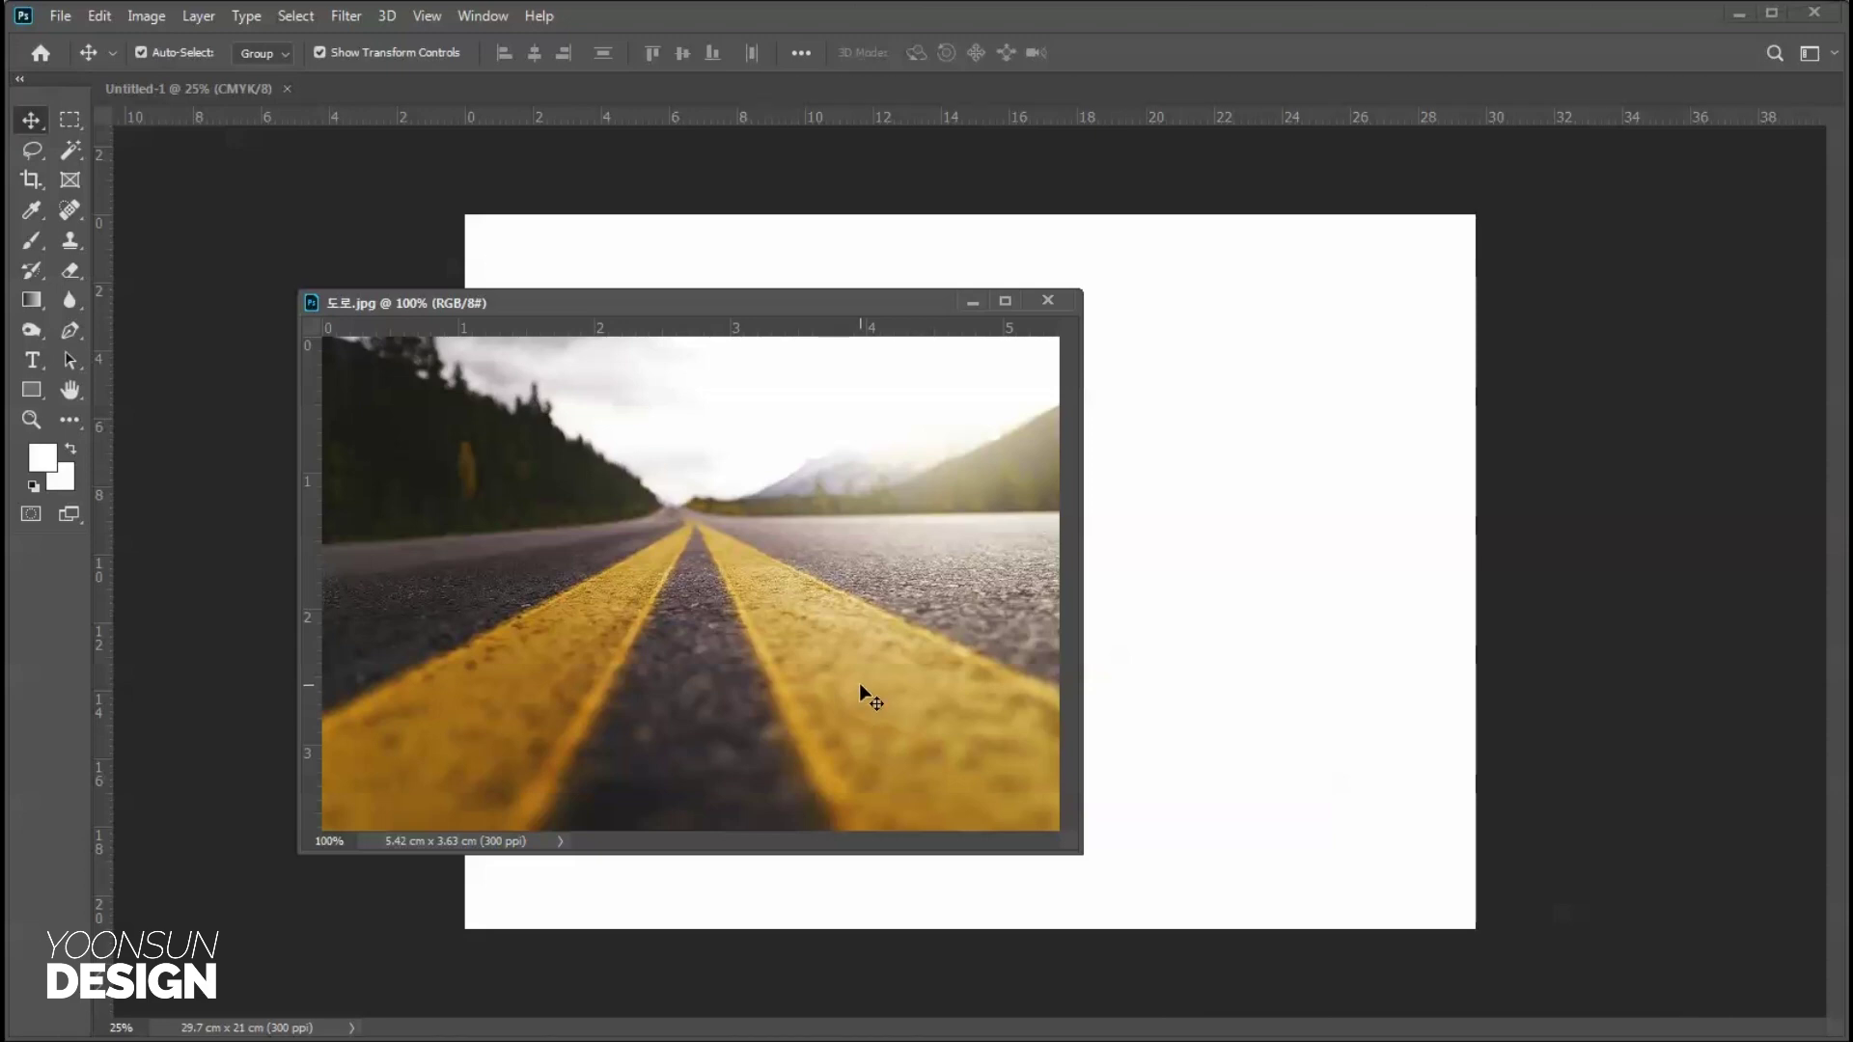
Copy the road photo 도로.jpg into the blank Untitled-1 document, close its source window and place it against the canvas's left edge.
left_click_drag(928, 301, 880, 308)
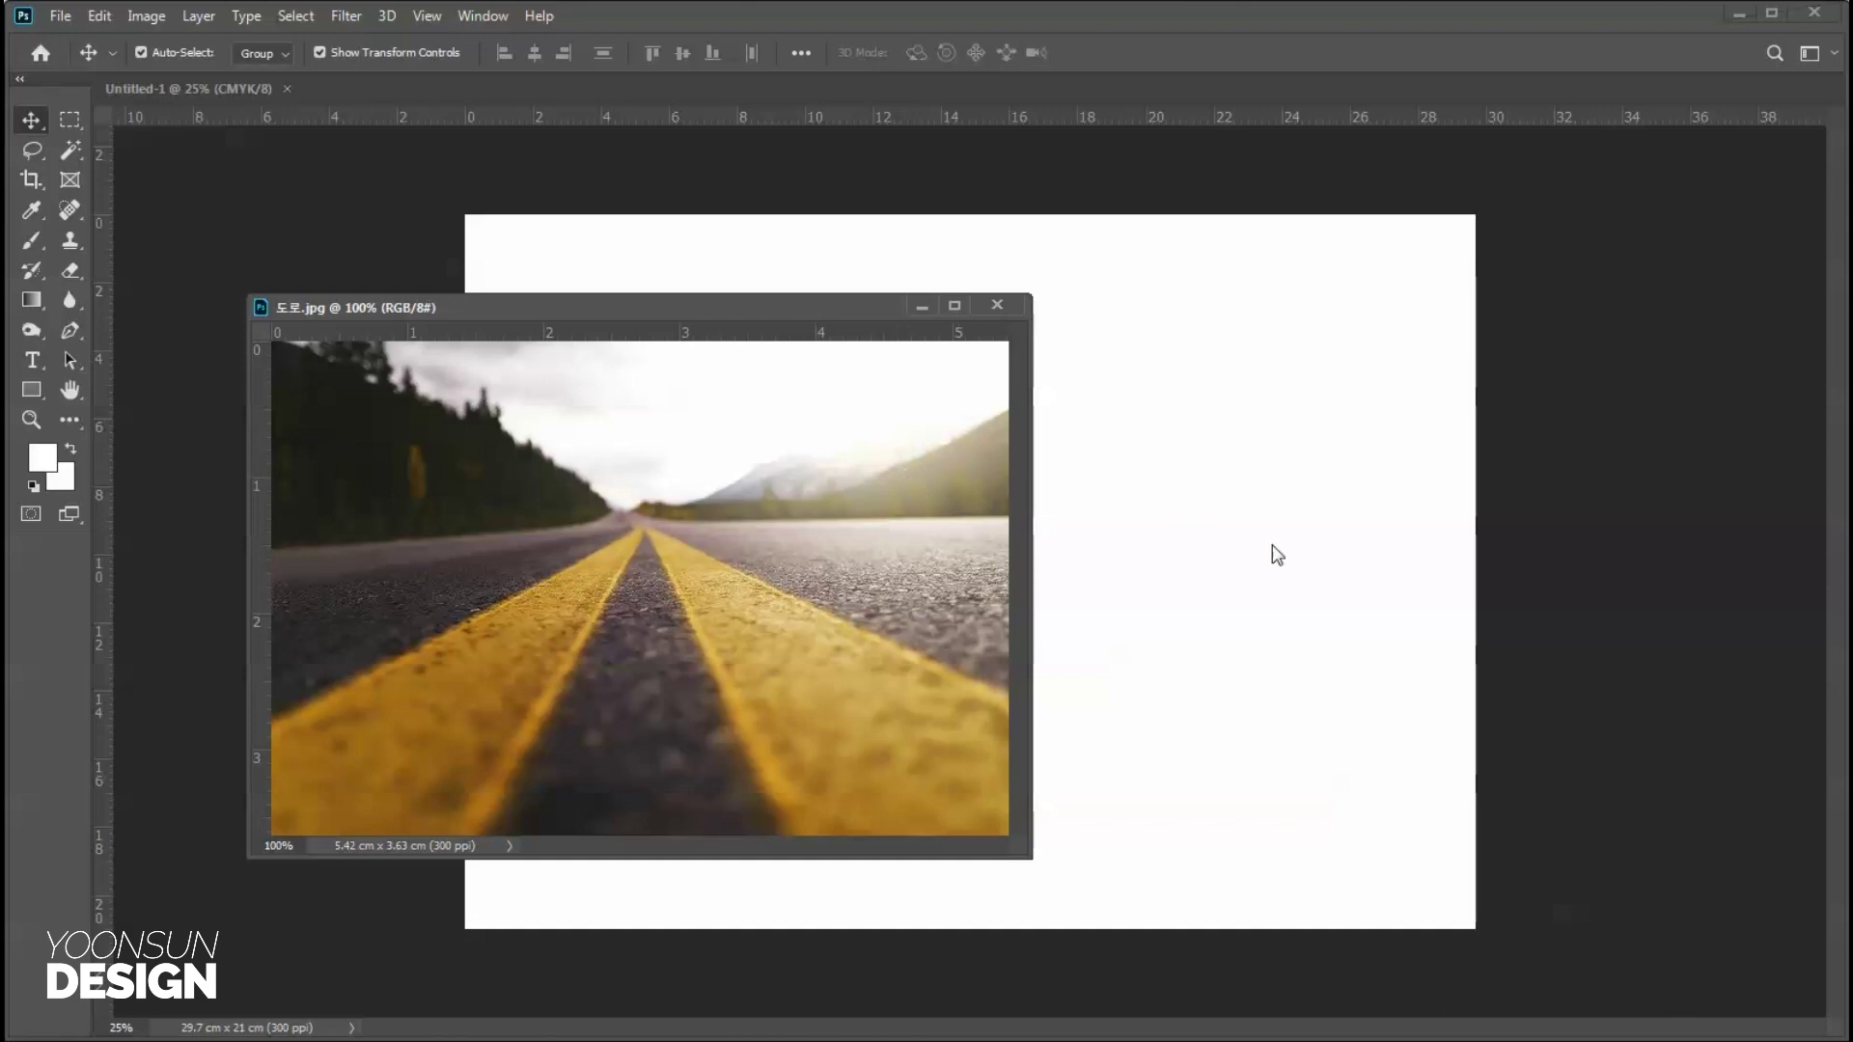
left_click_drag(840, 516, 797, 593)
left_click(997, 307)
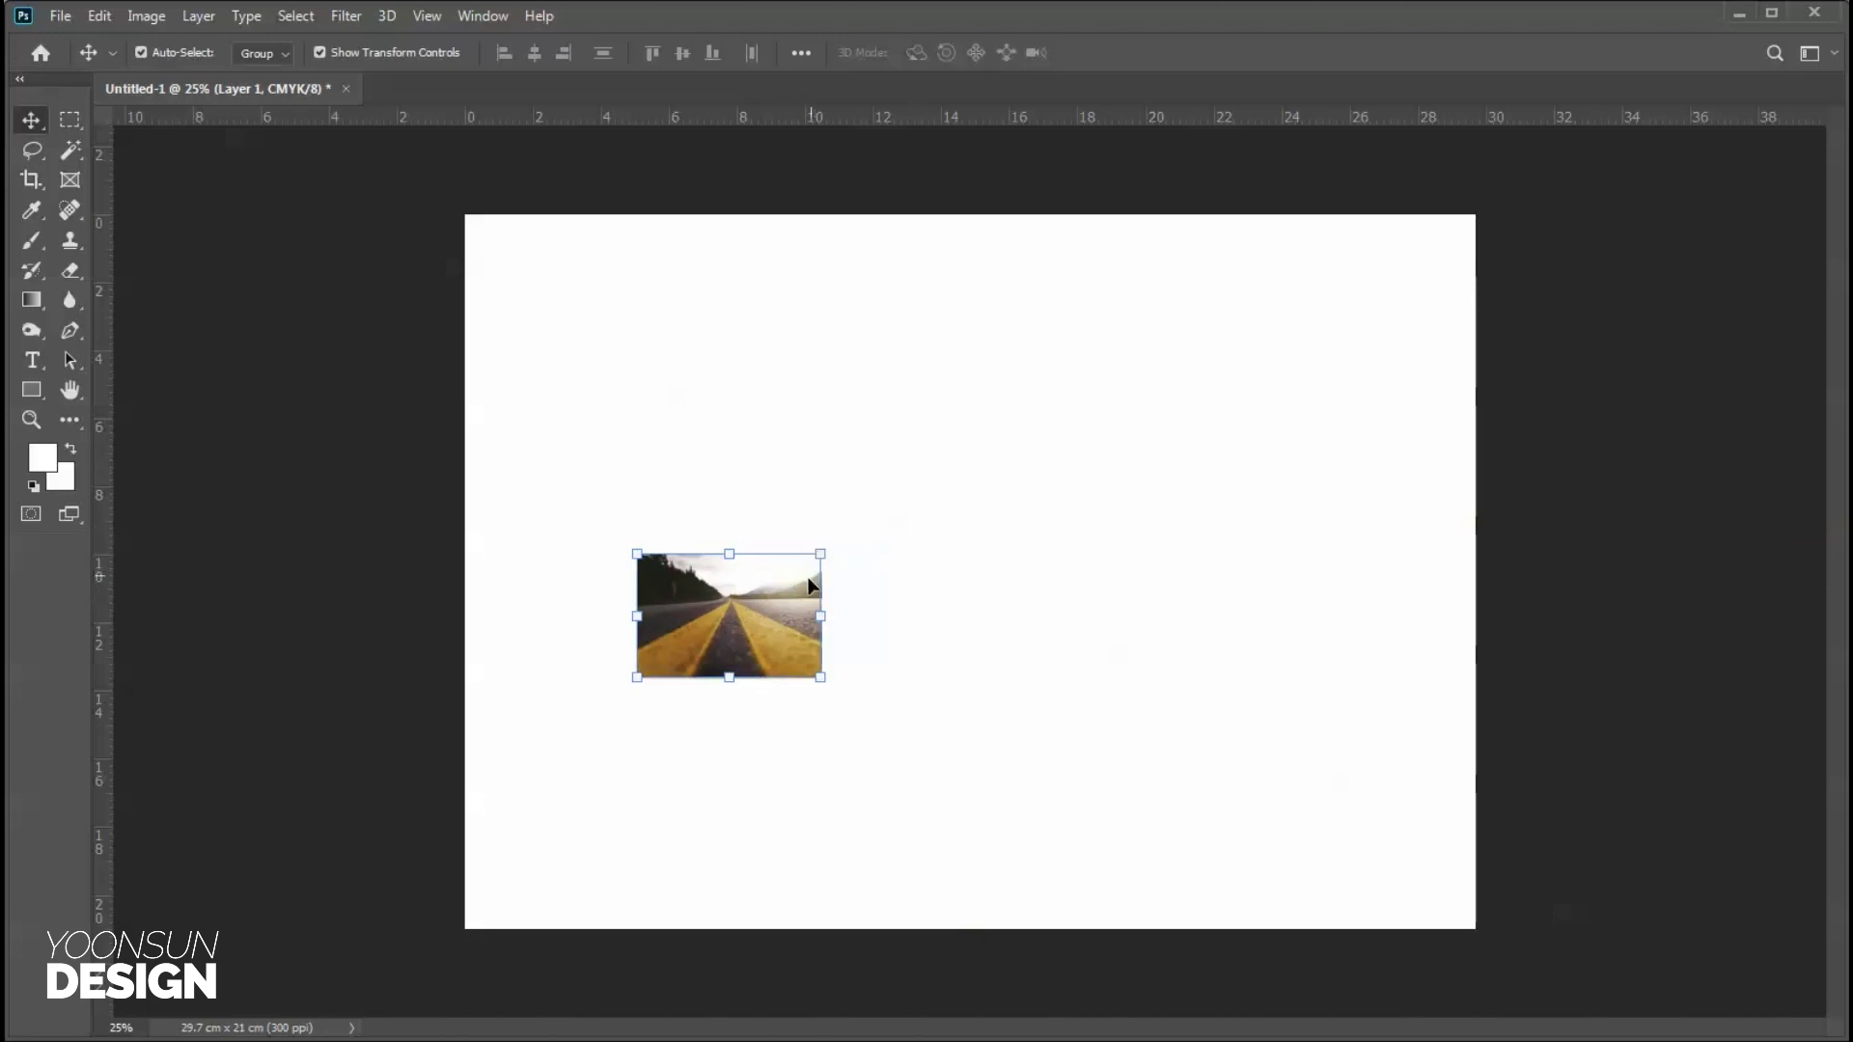
left_click_drag(797, 581, 987, 612)
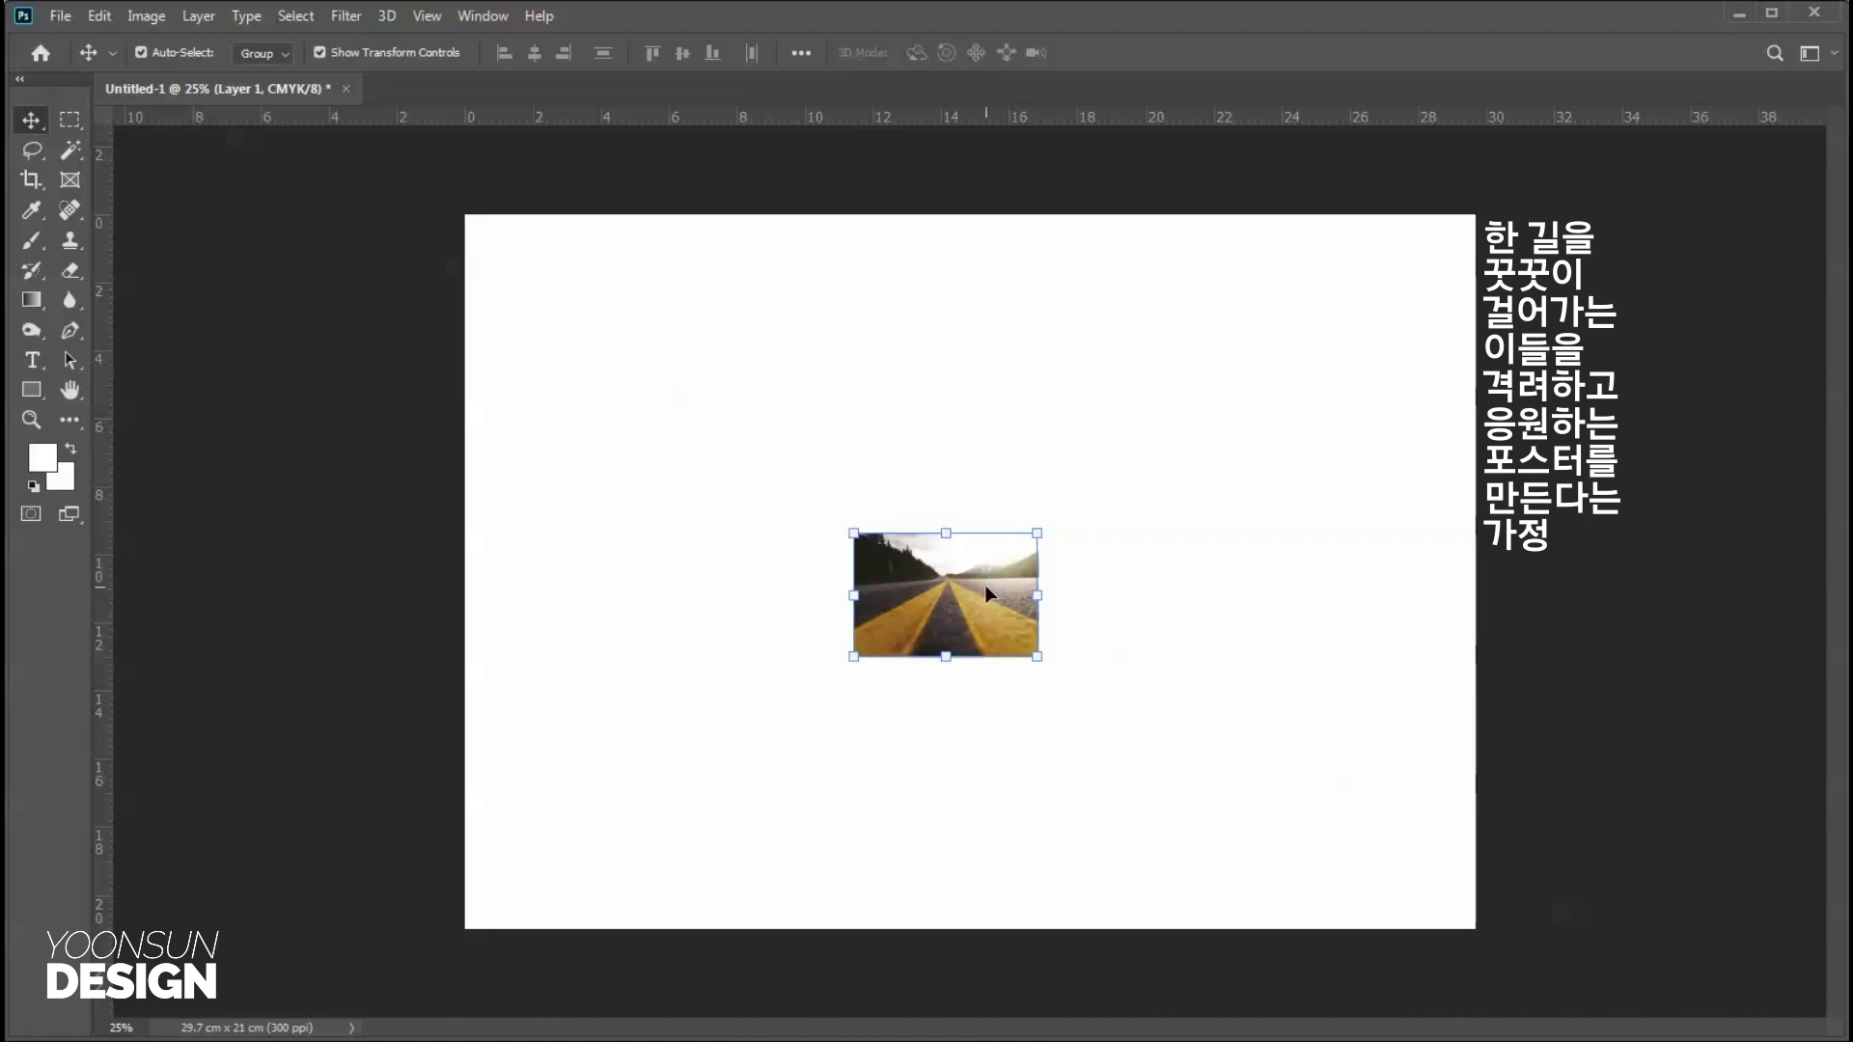
left_click_drag(982, 577, 588, 632)
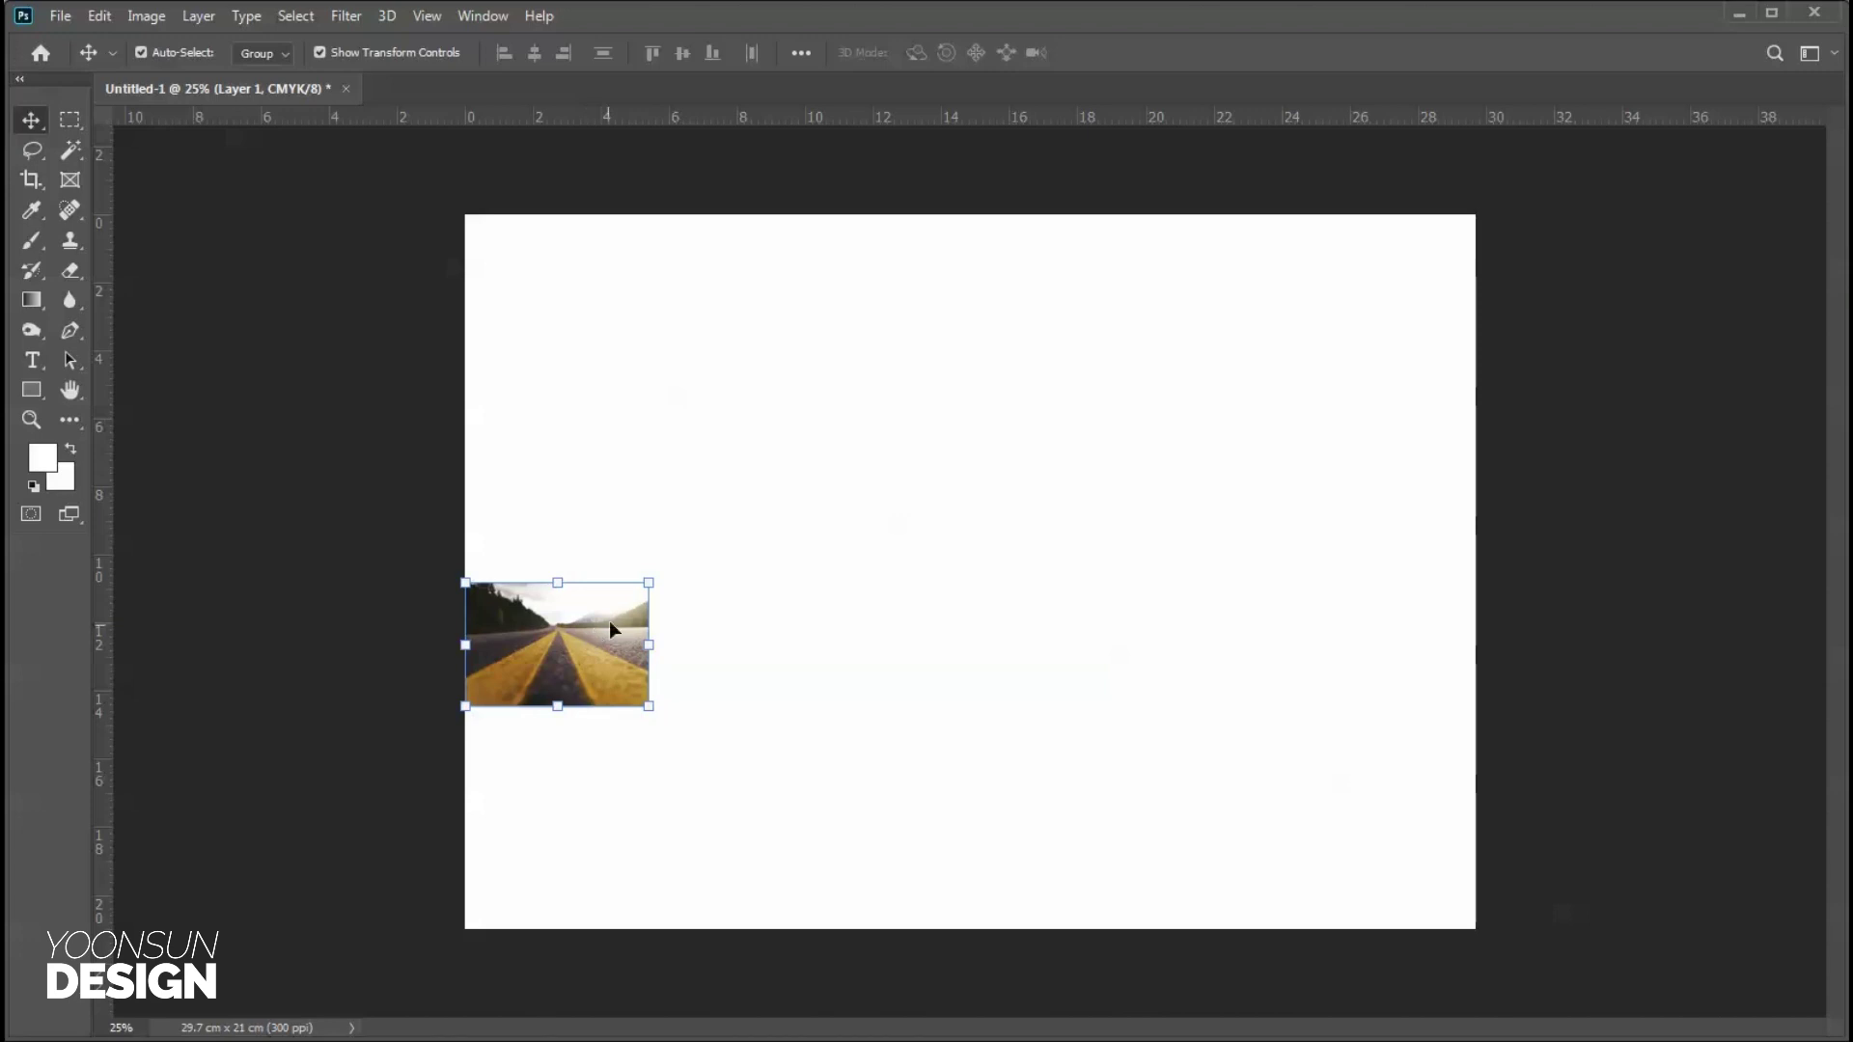
Scale the road photo to about 555% width and 427% height, and move it down to cover the canvas's lower part.
left_click_drag(649, 583, 1365, 380)
left_click_drag(1050, 422, 1054, 579)
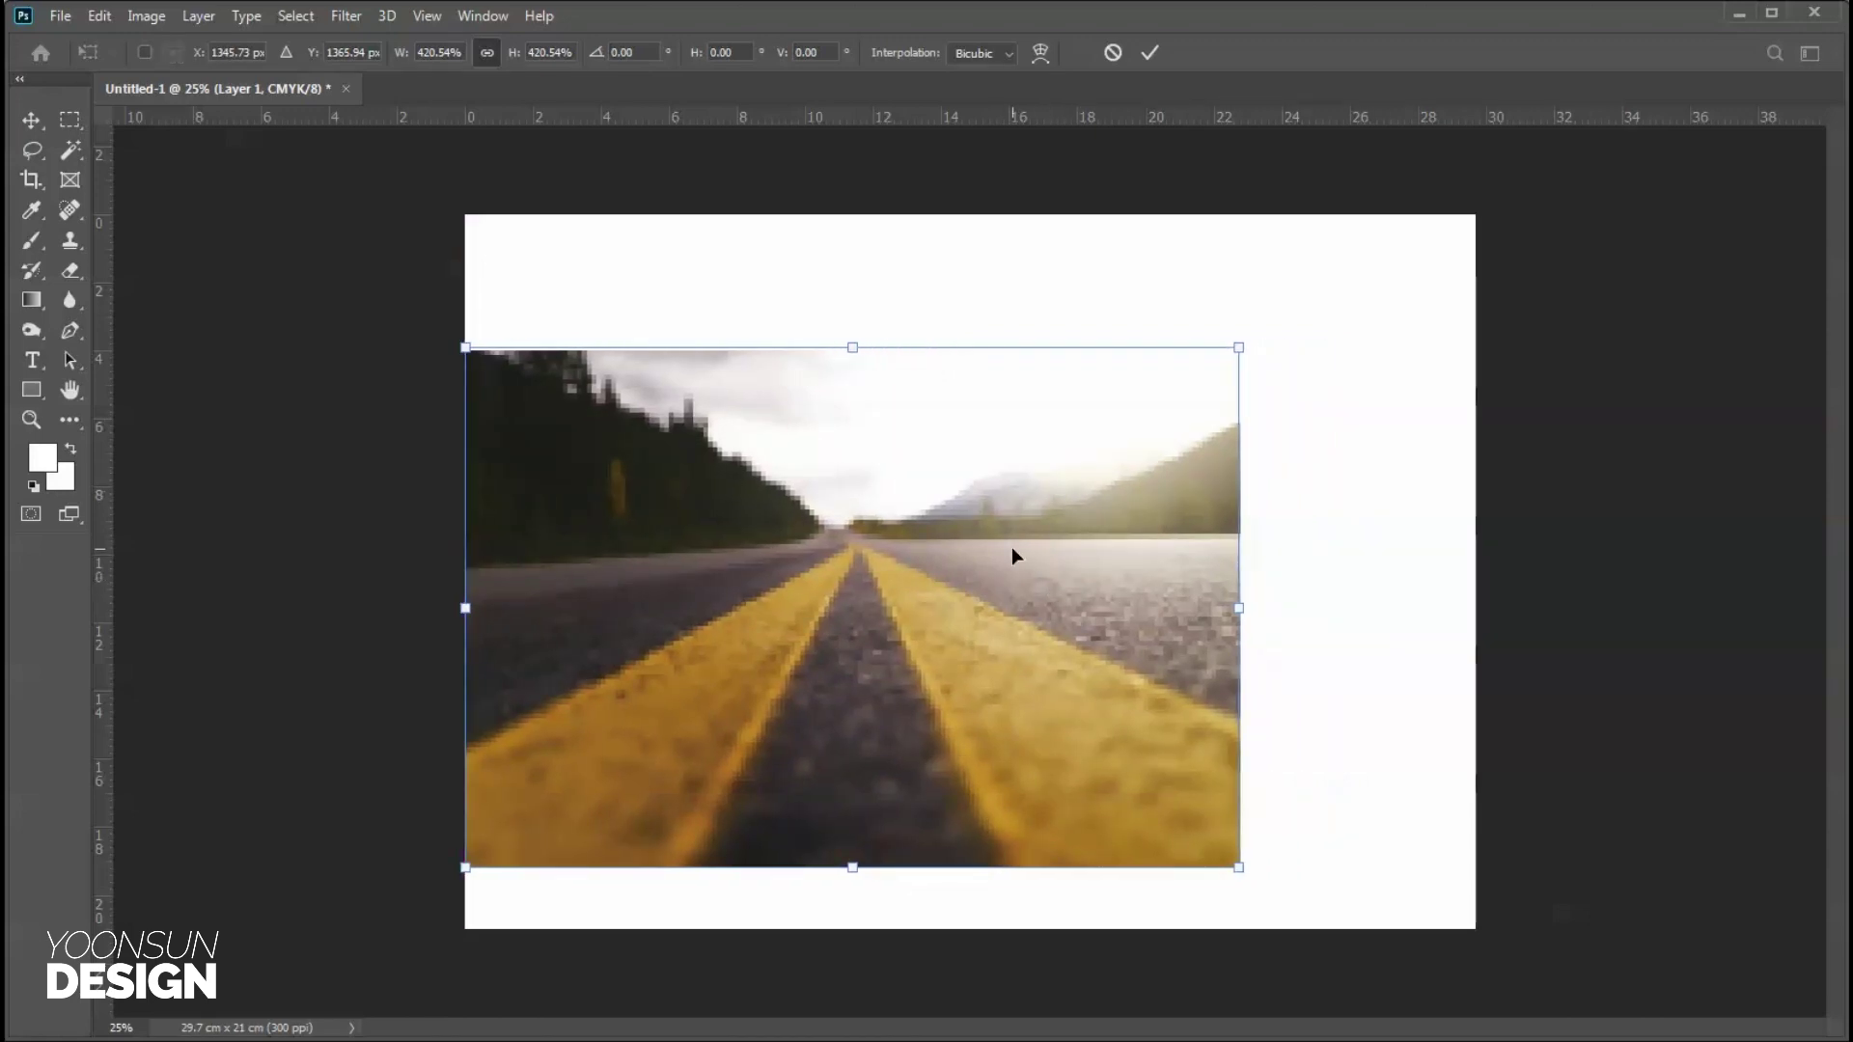
left_click_drag(1239, 347, 1279, 382)
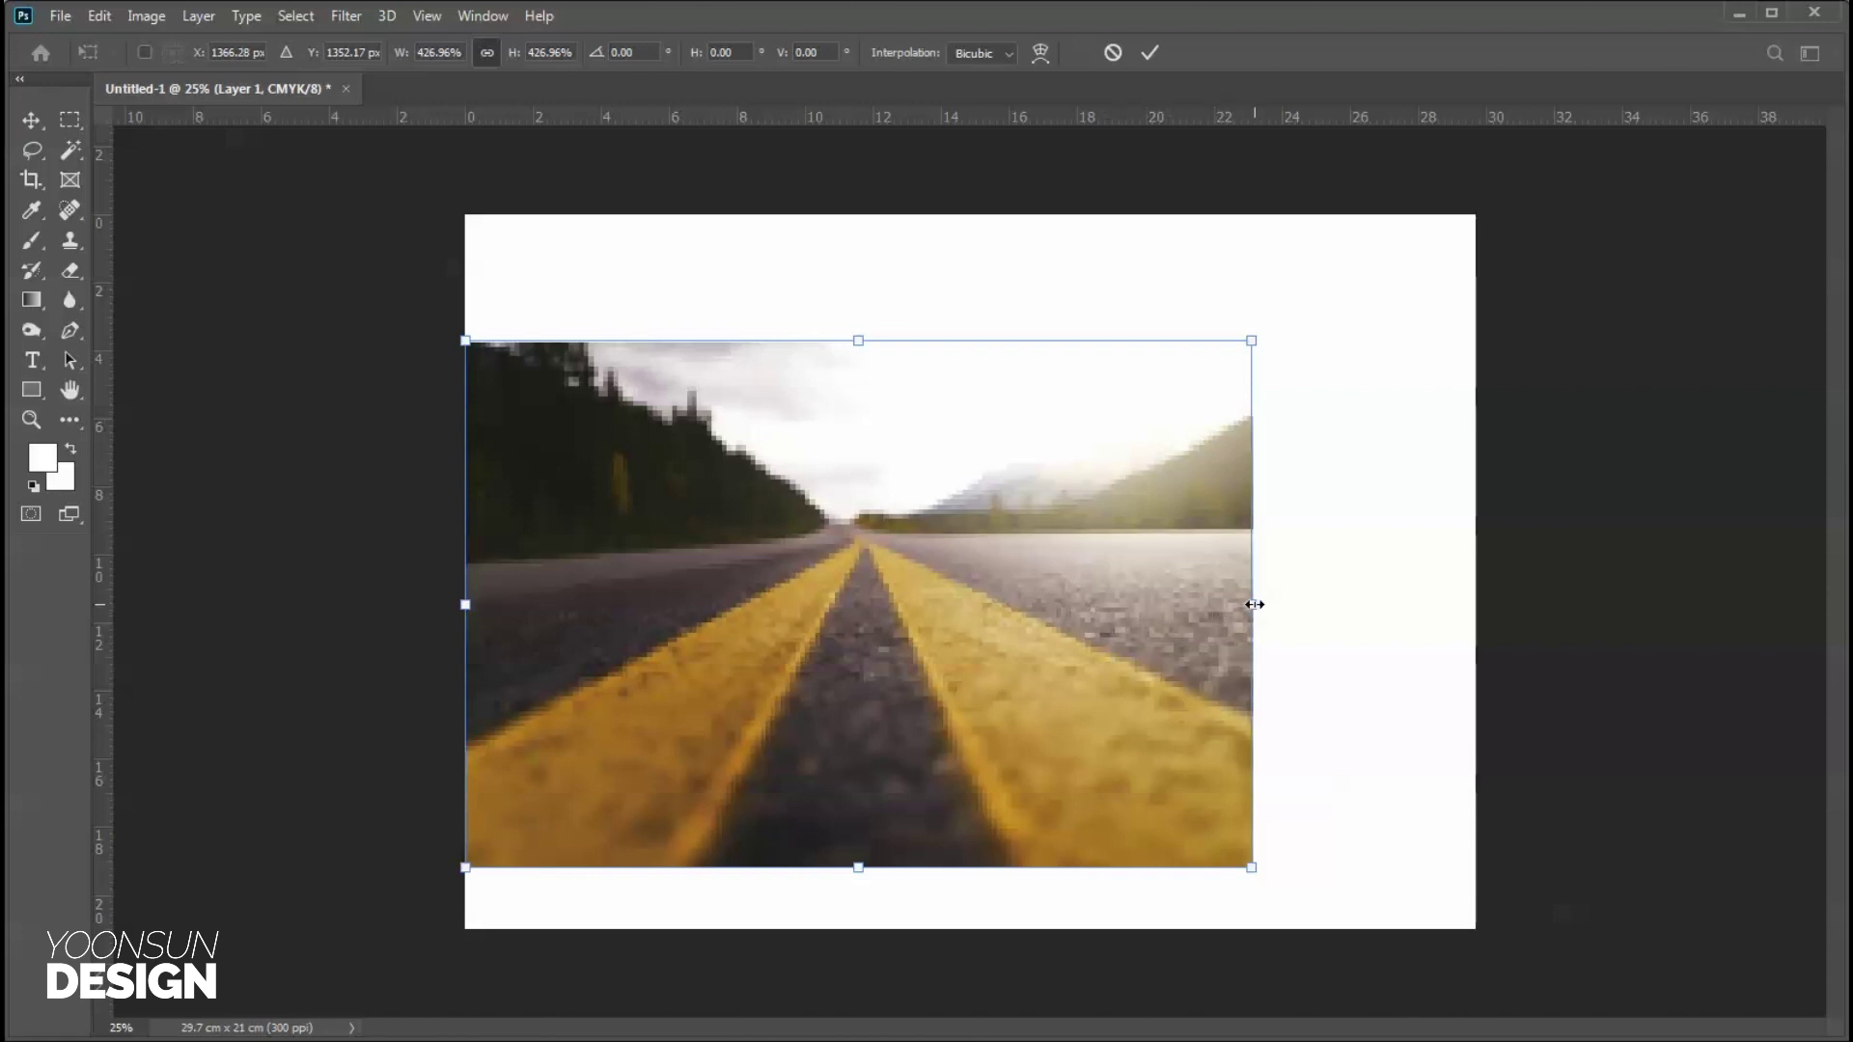
left_click_drag(1254, 604, 1490, 618)
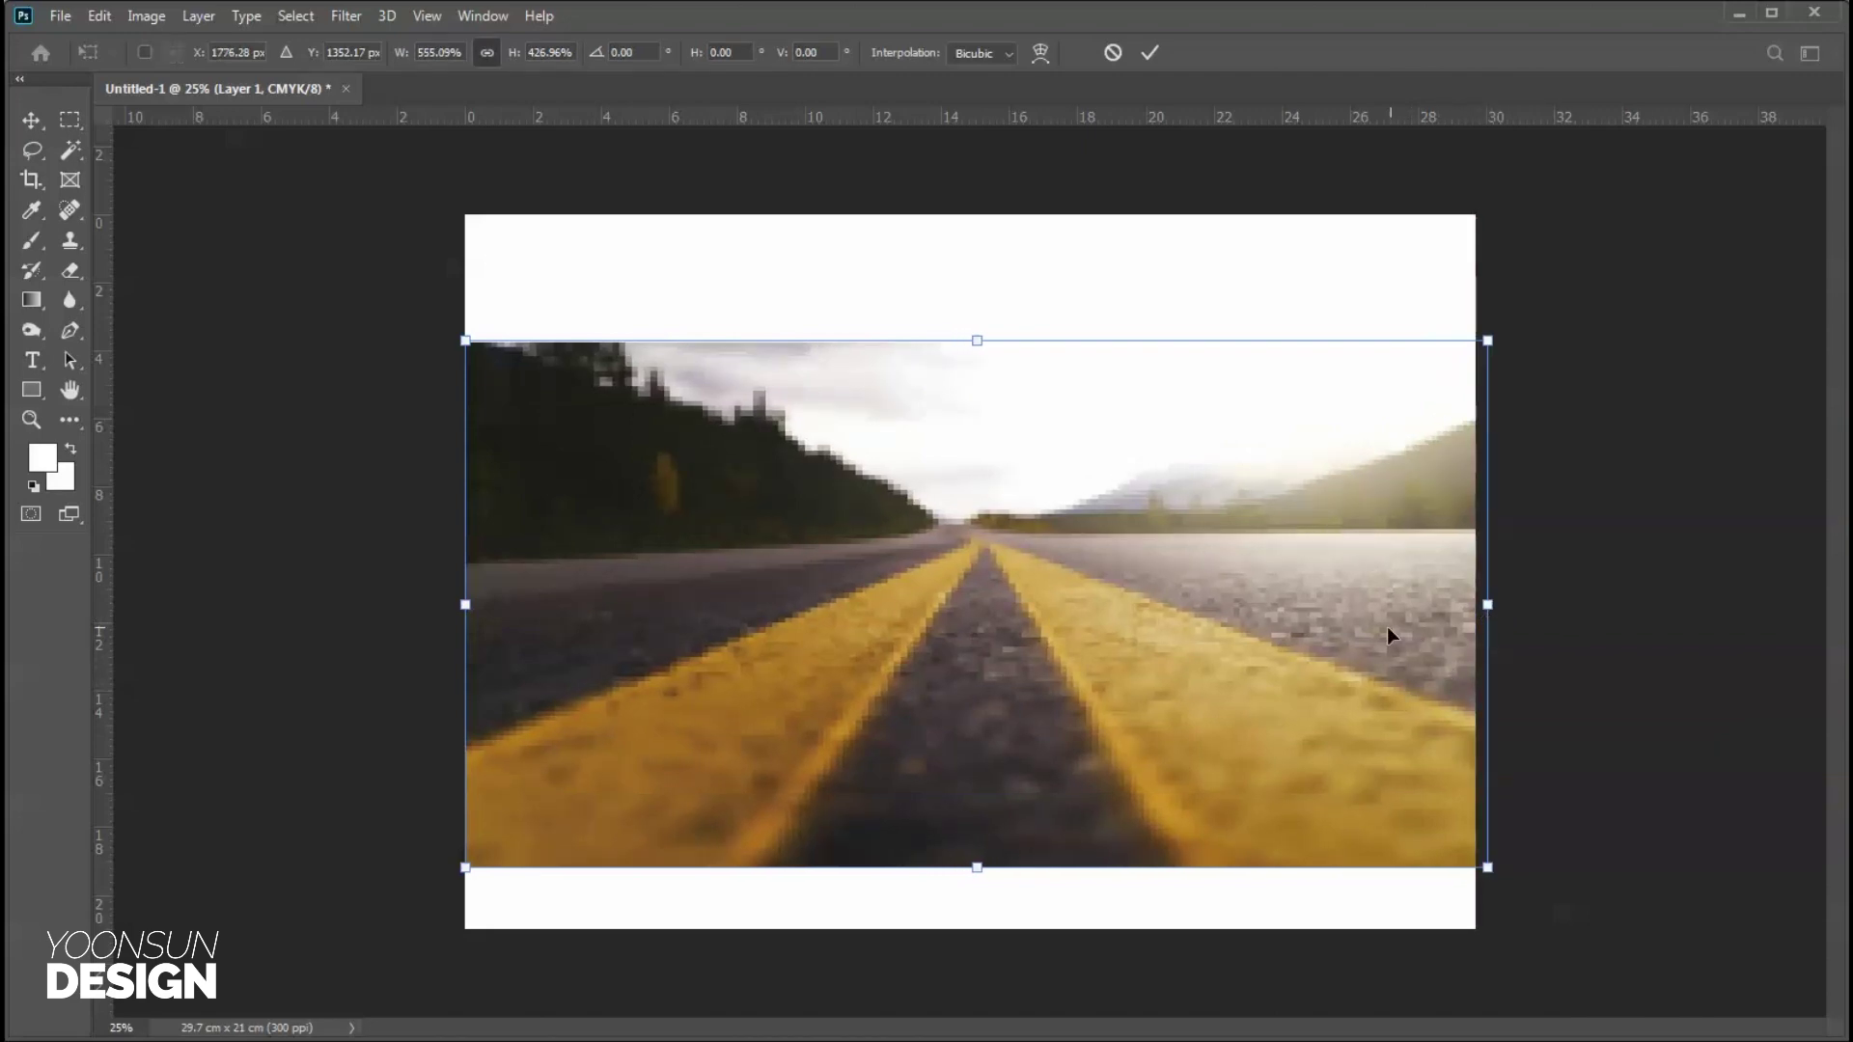
key("Return")
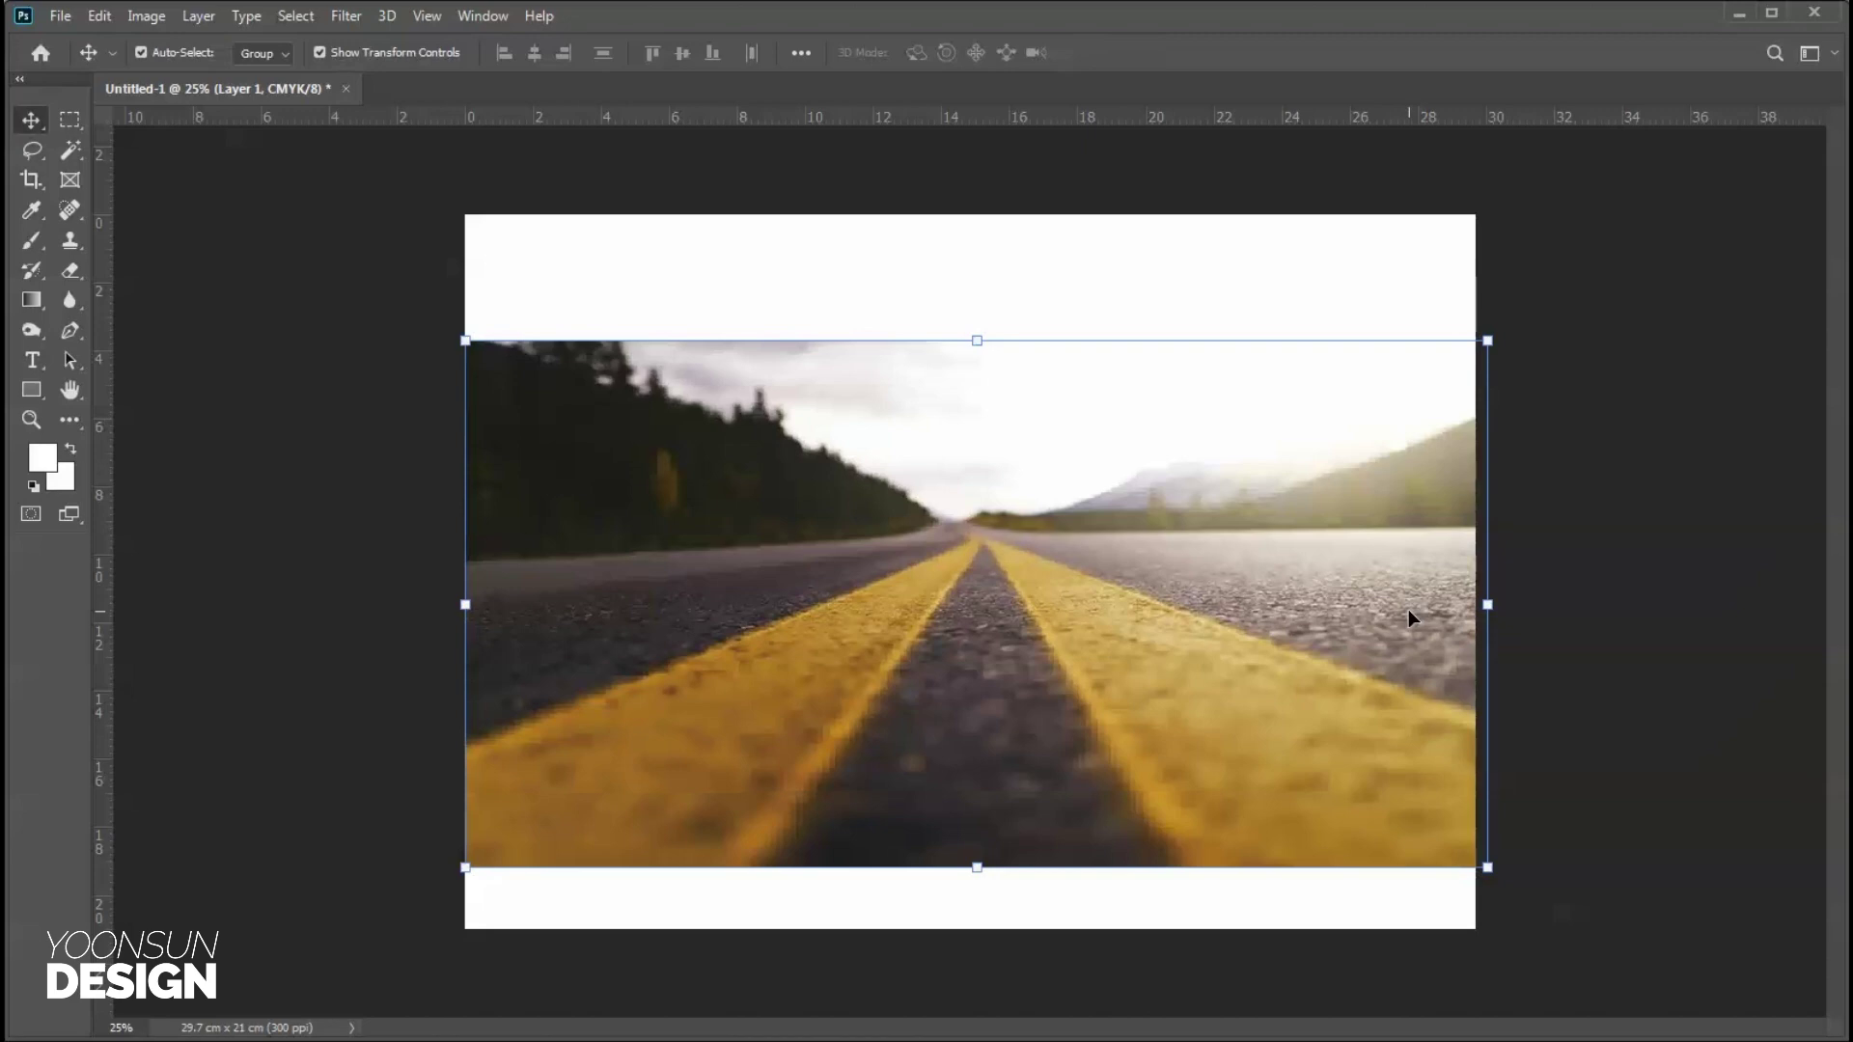
left_click_drag(1207, 467, 1204, 551)
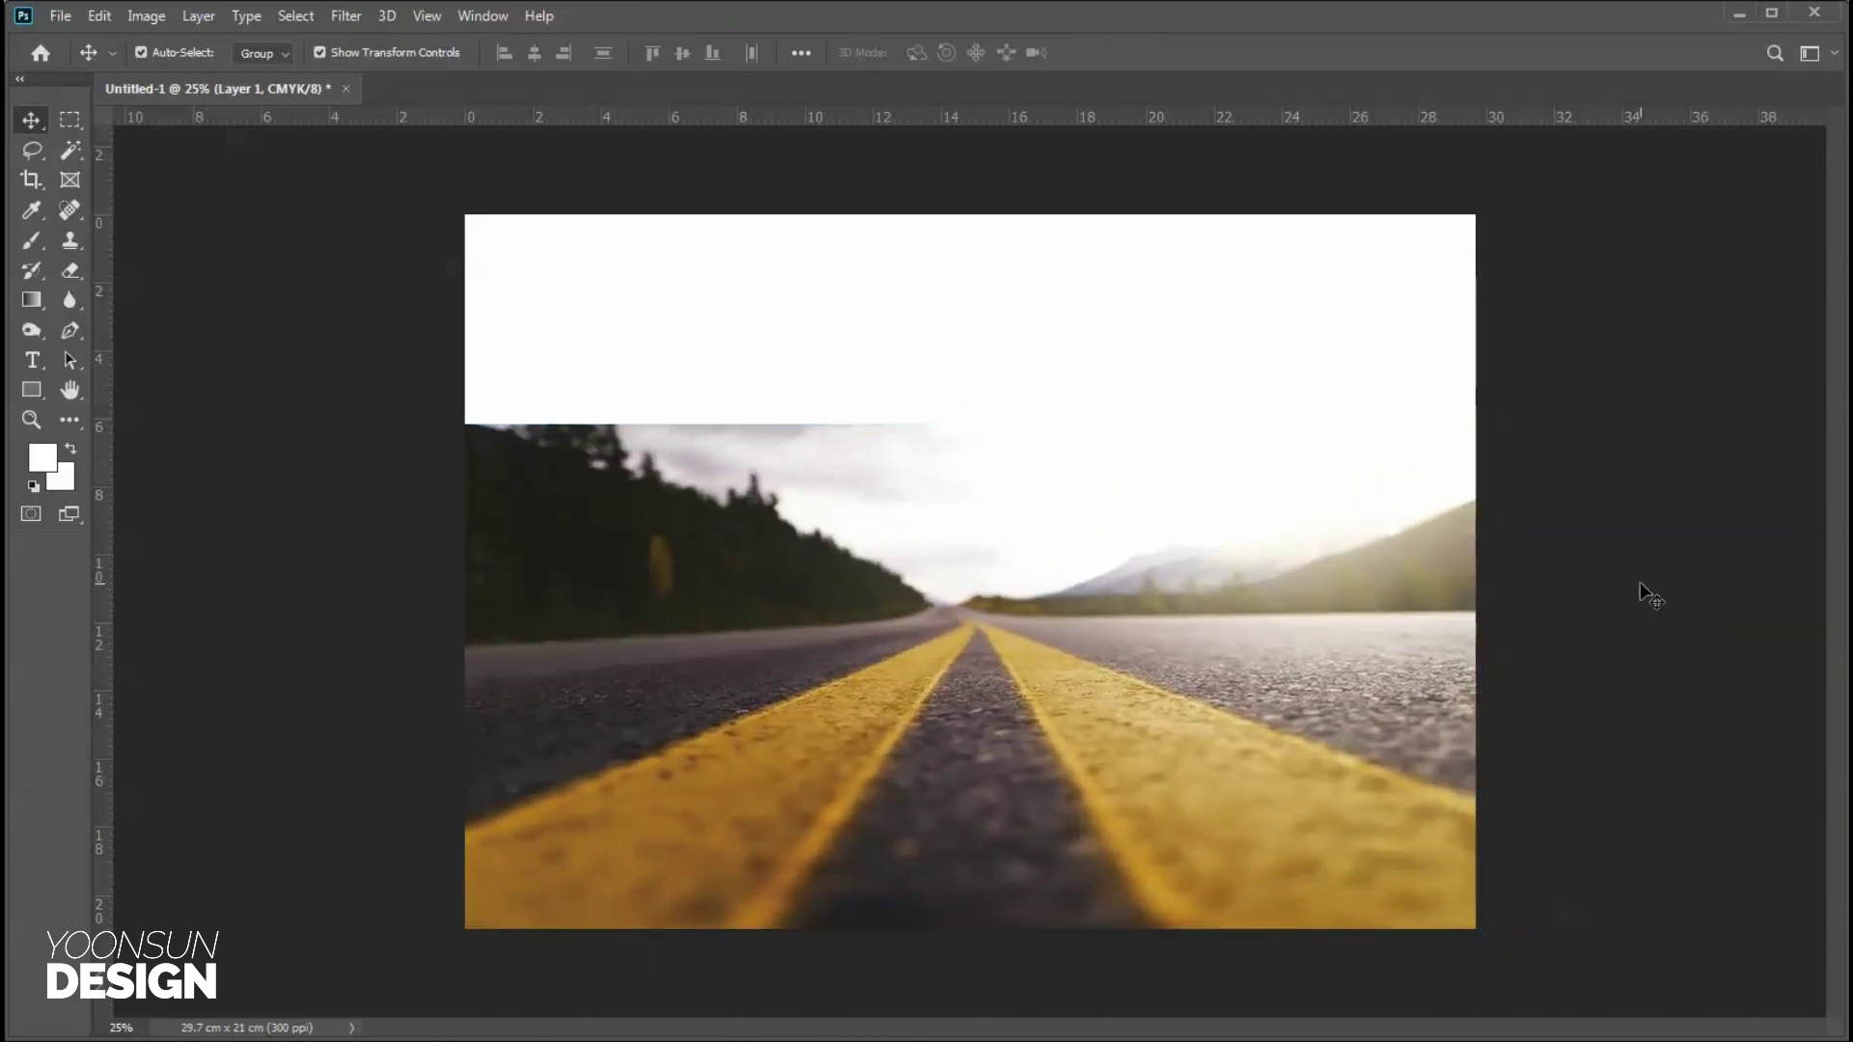
left_click(1641, 582)
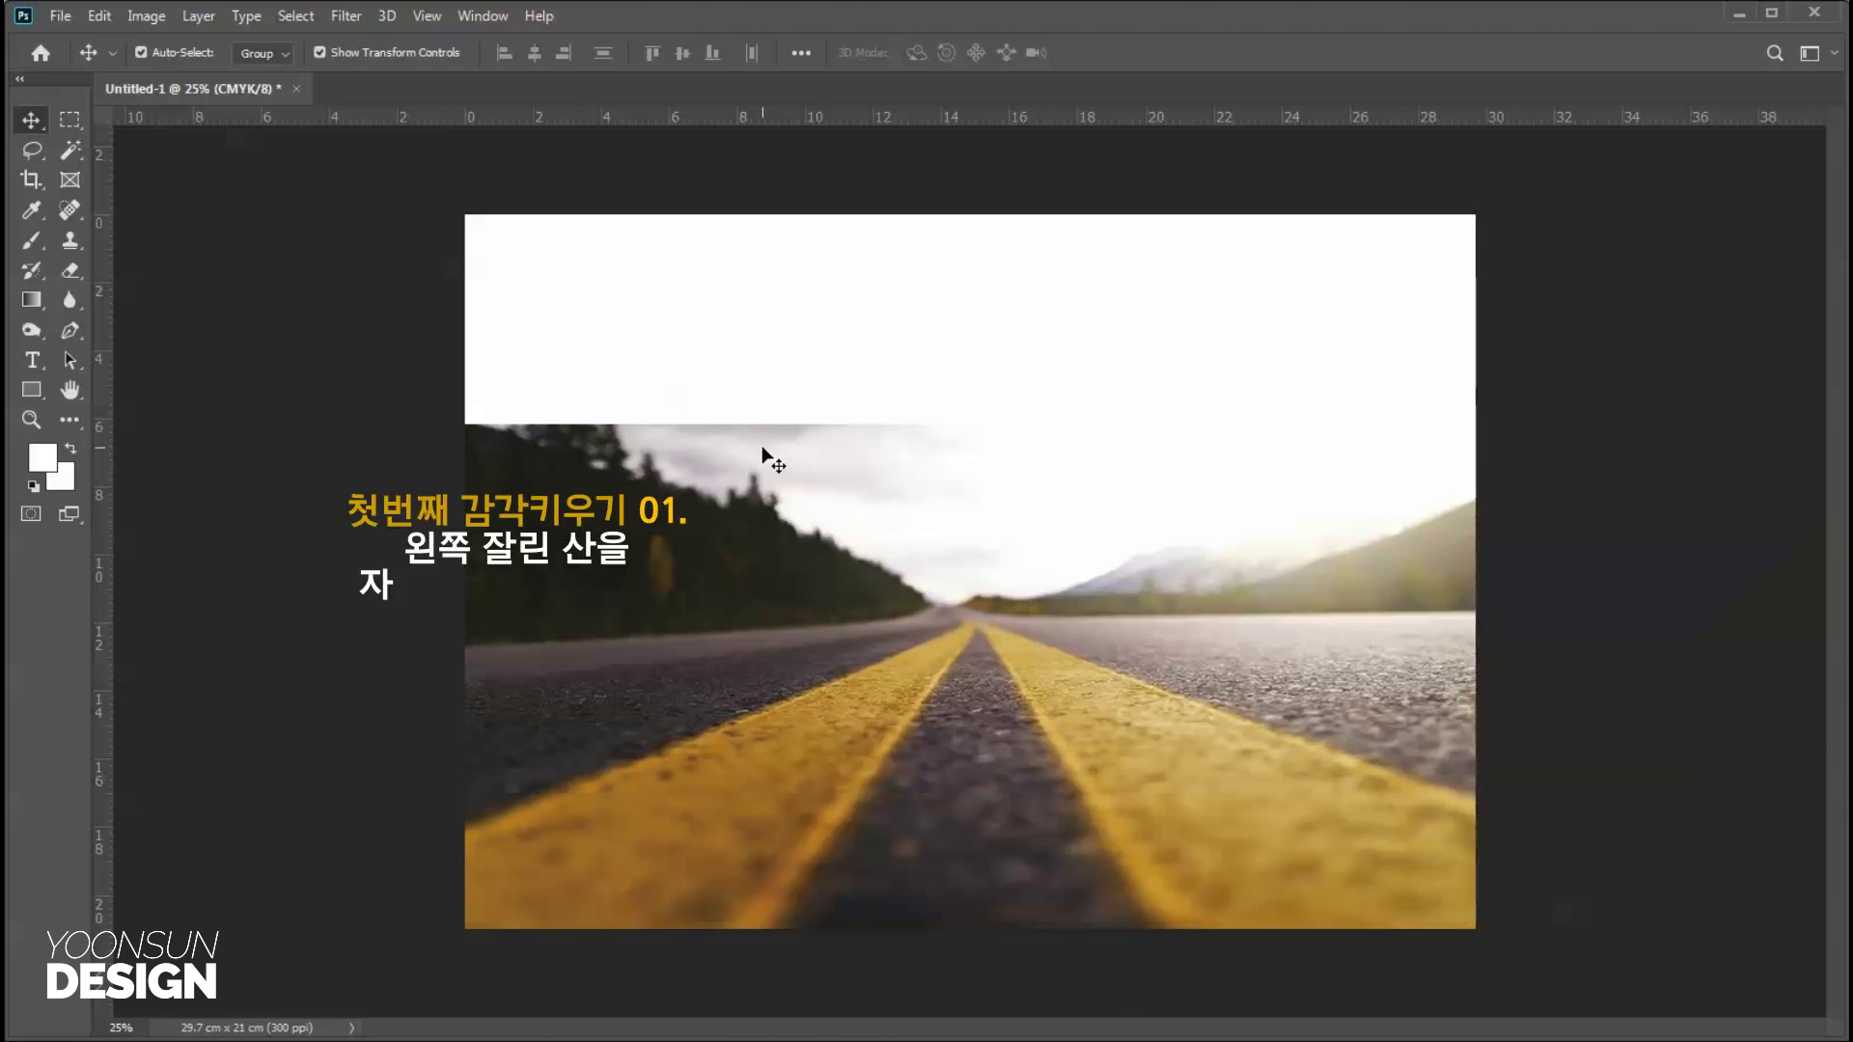
Duplicate Layer 1 and shift the copy up and to the left over the original road photo.
key("F7")
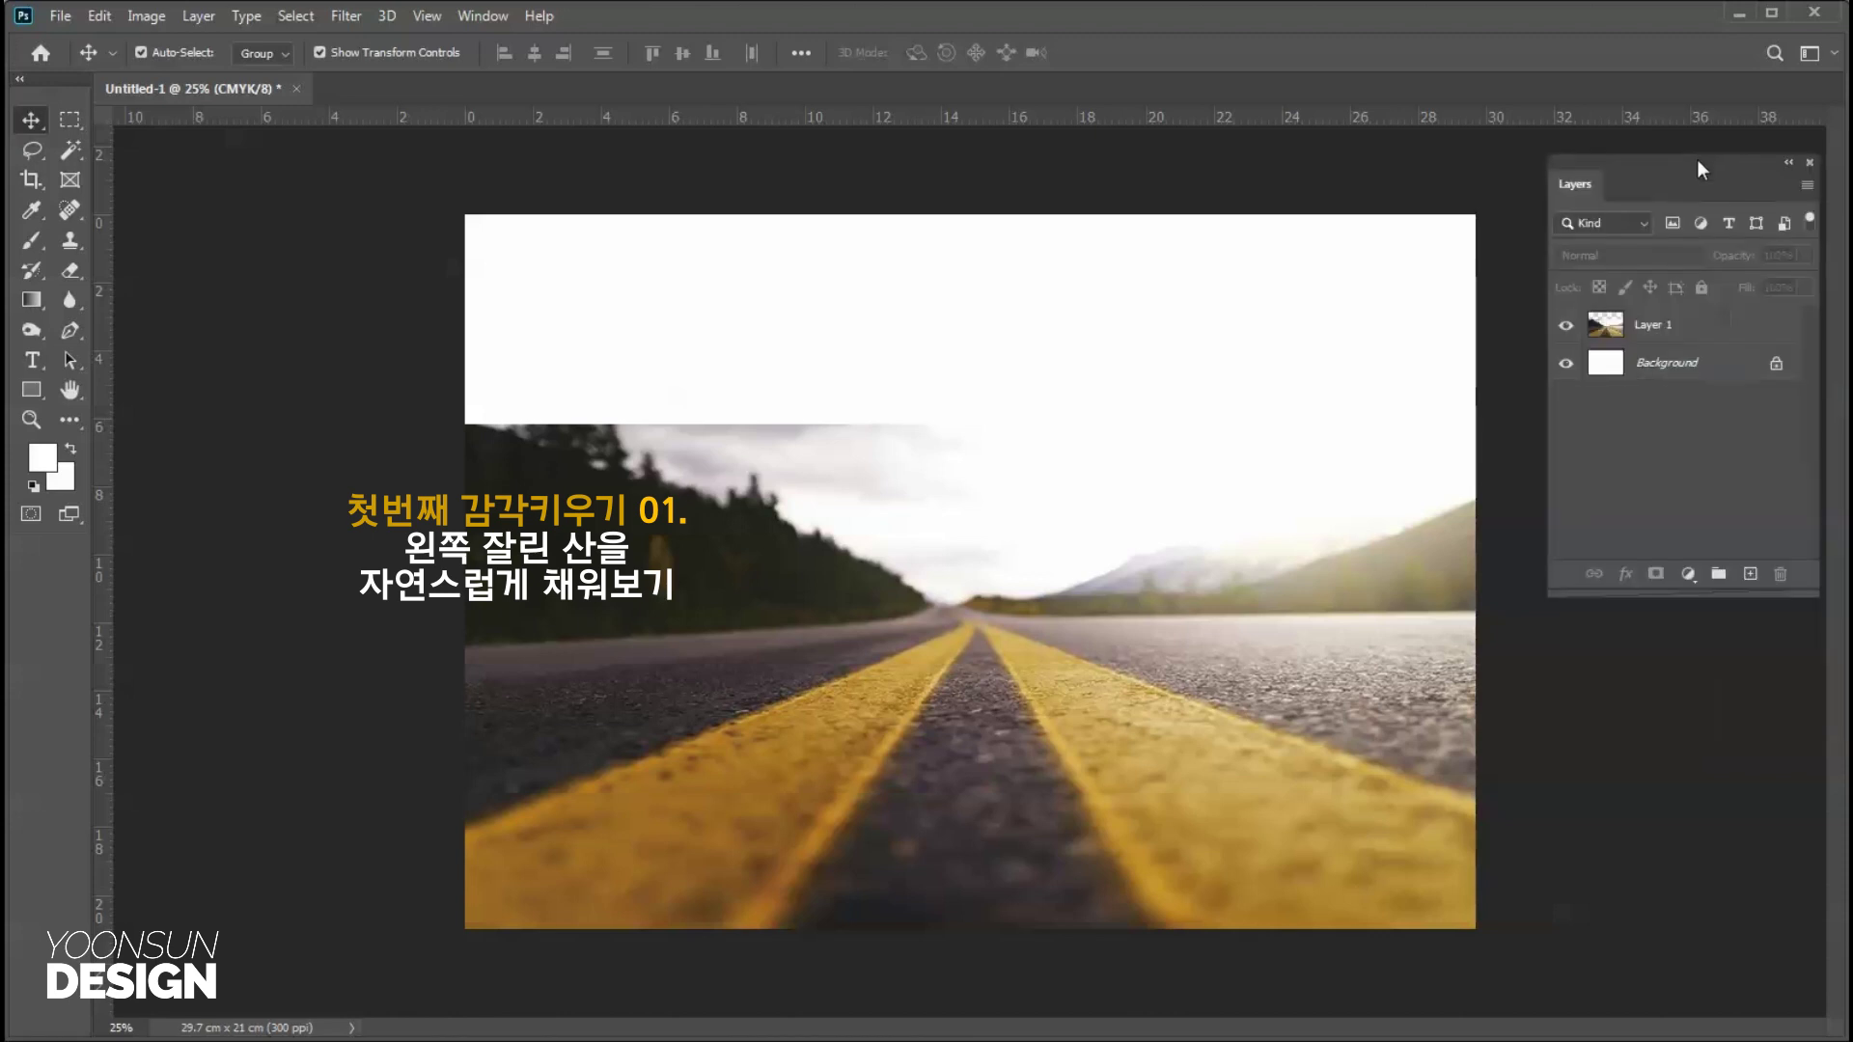
left_click(712, 580)
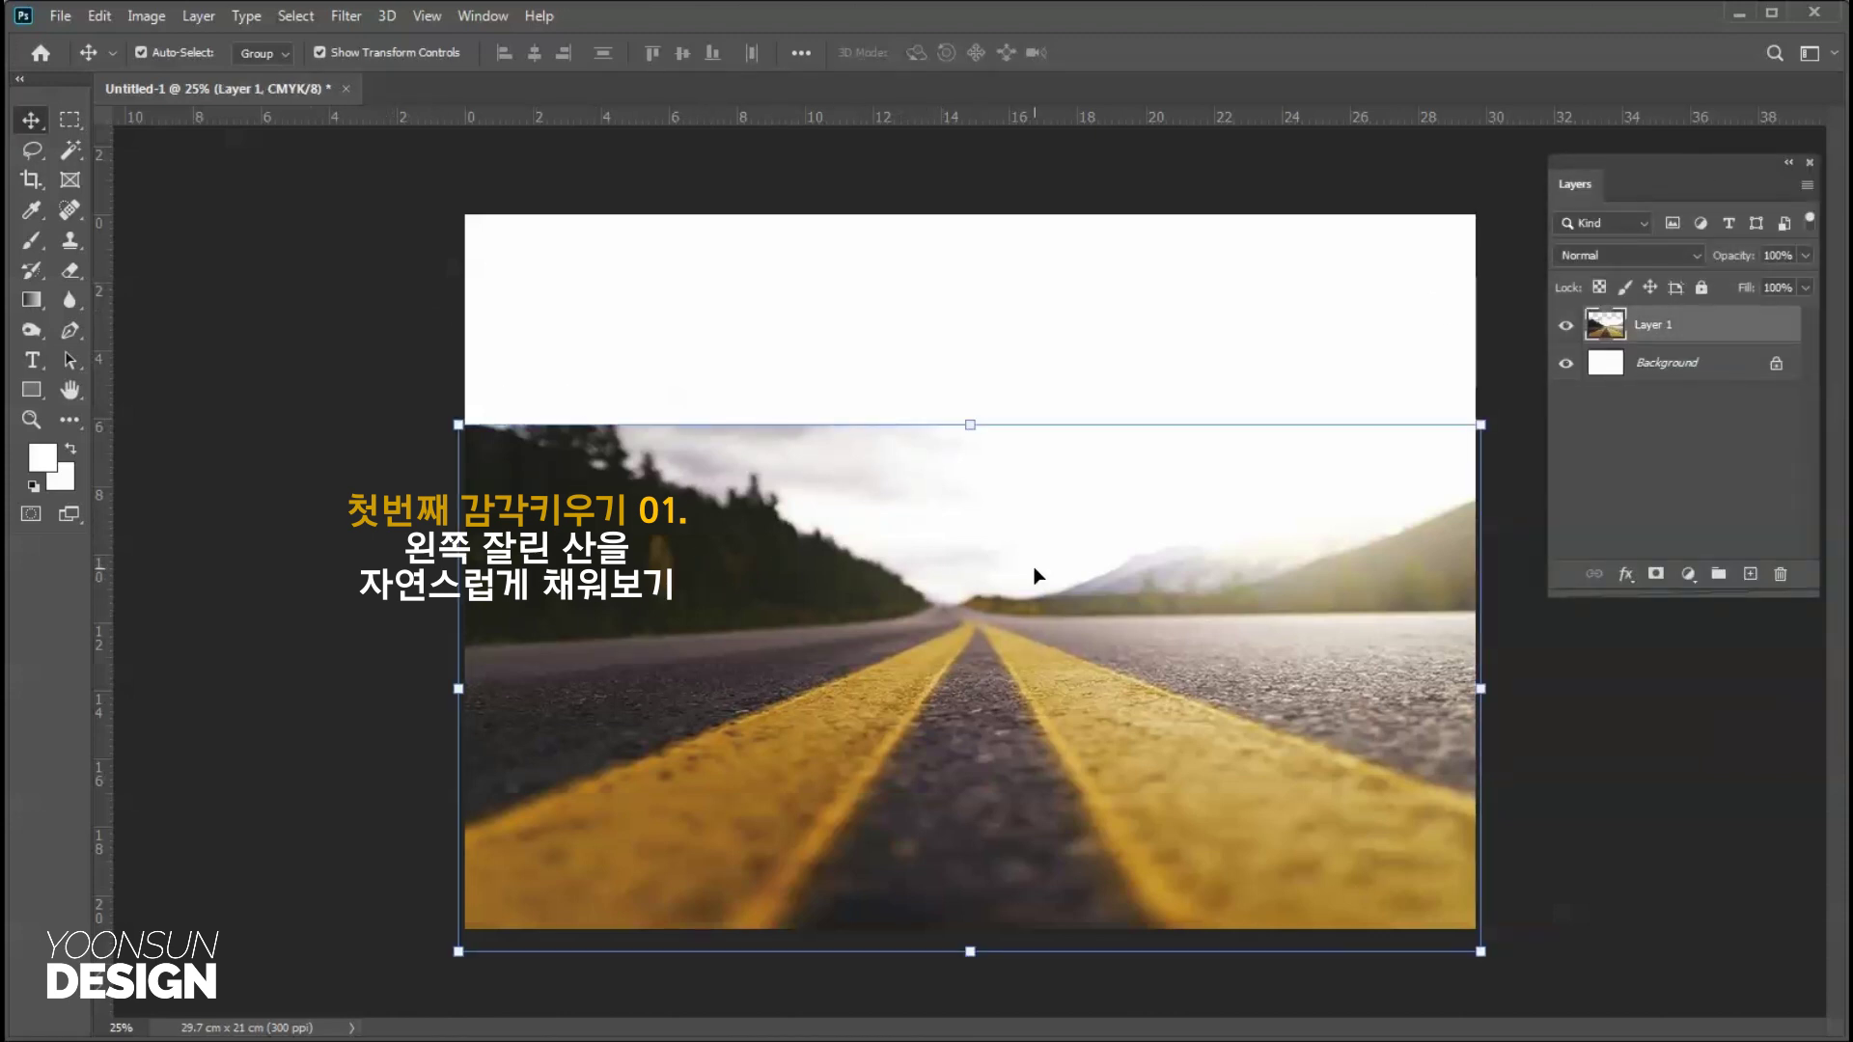
left_click_drag(1745, 329, 1752, 573)
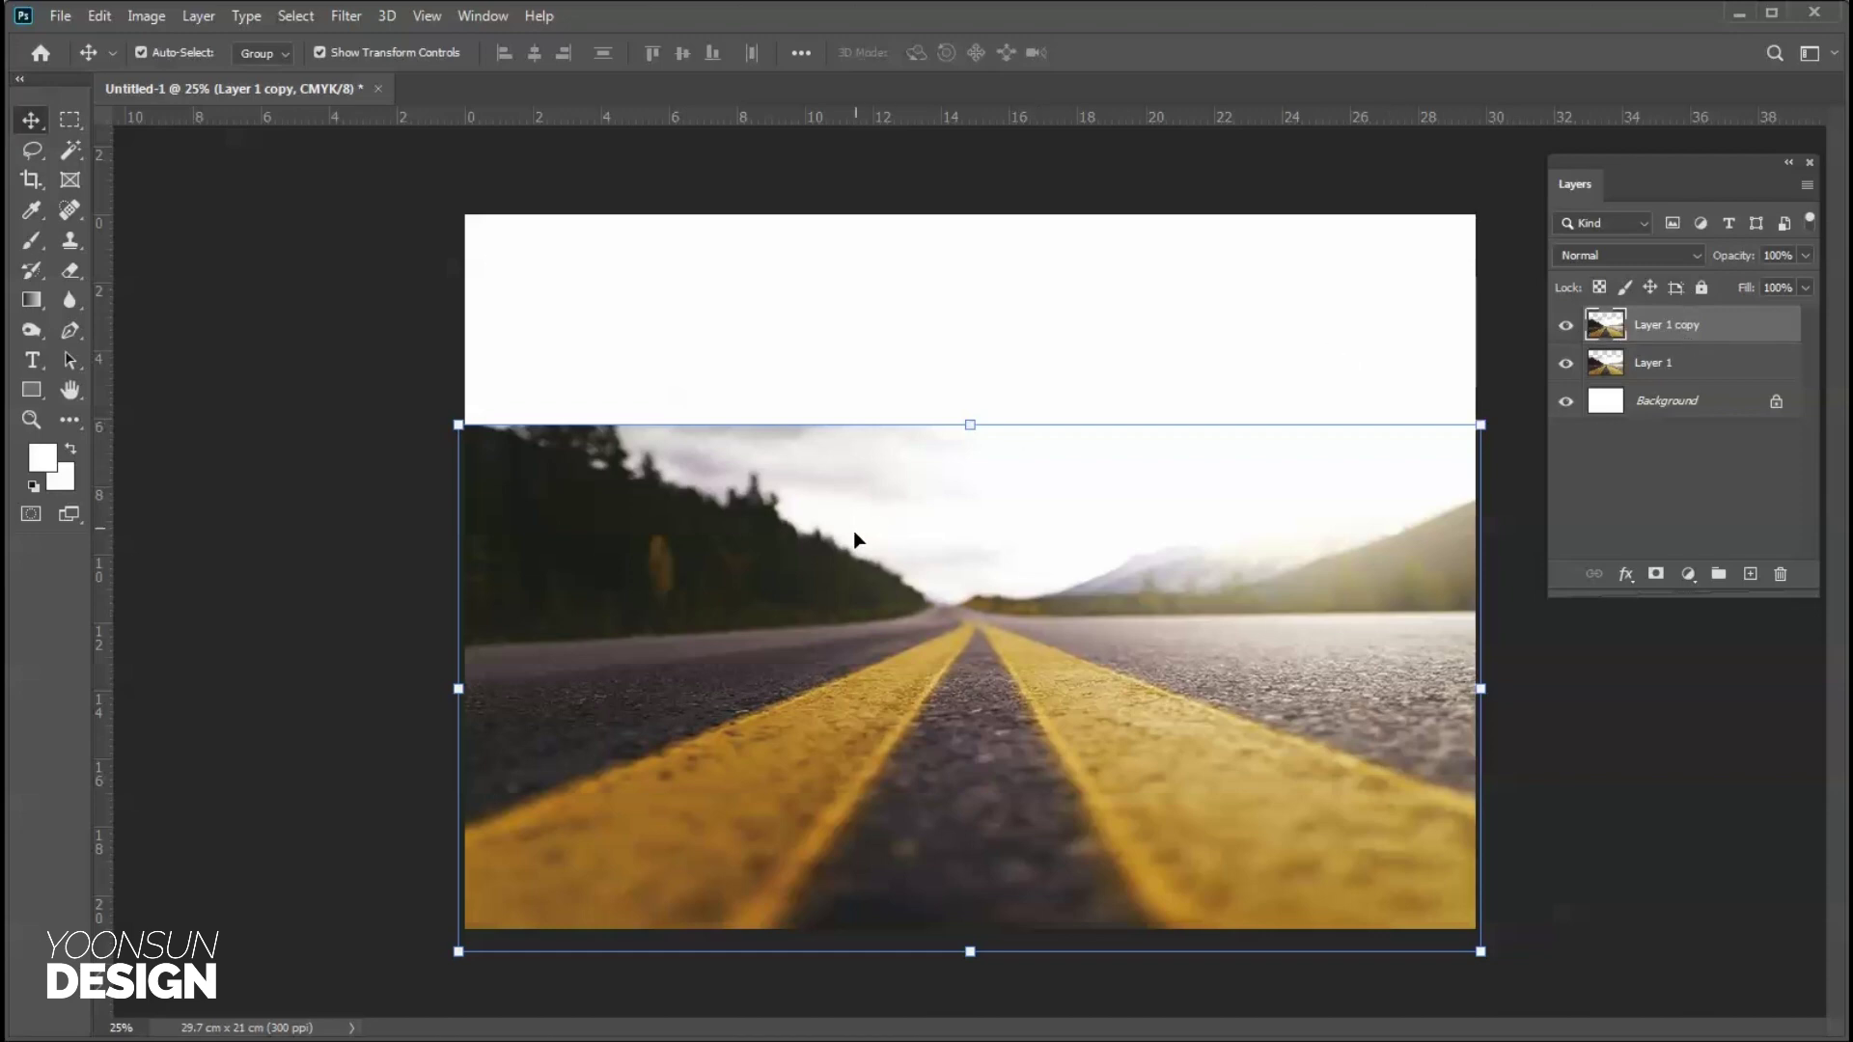
left_click_drag(953, 600, 1085, 592)
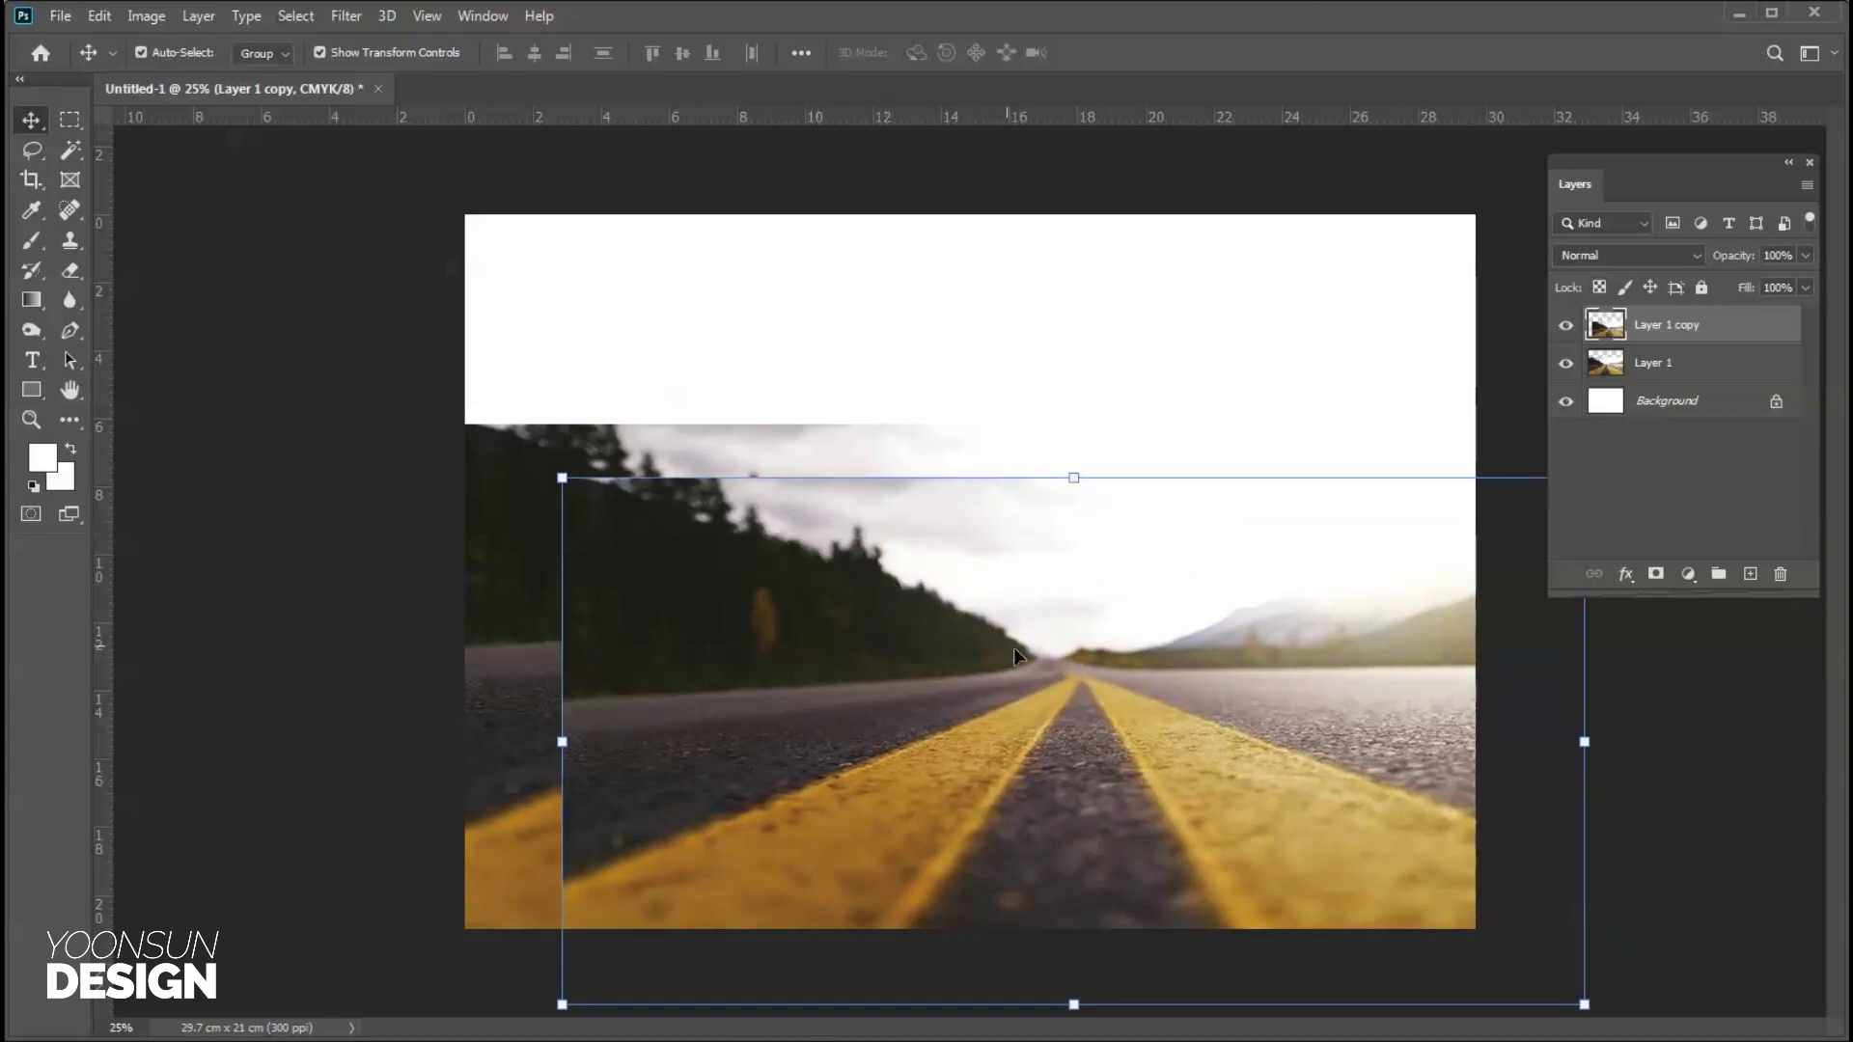
left_click_drag(1067, 646, 859, 535)
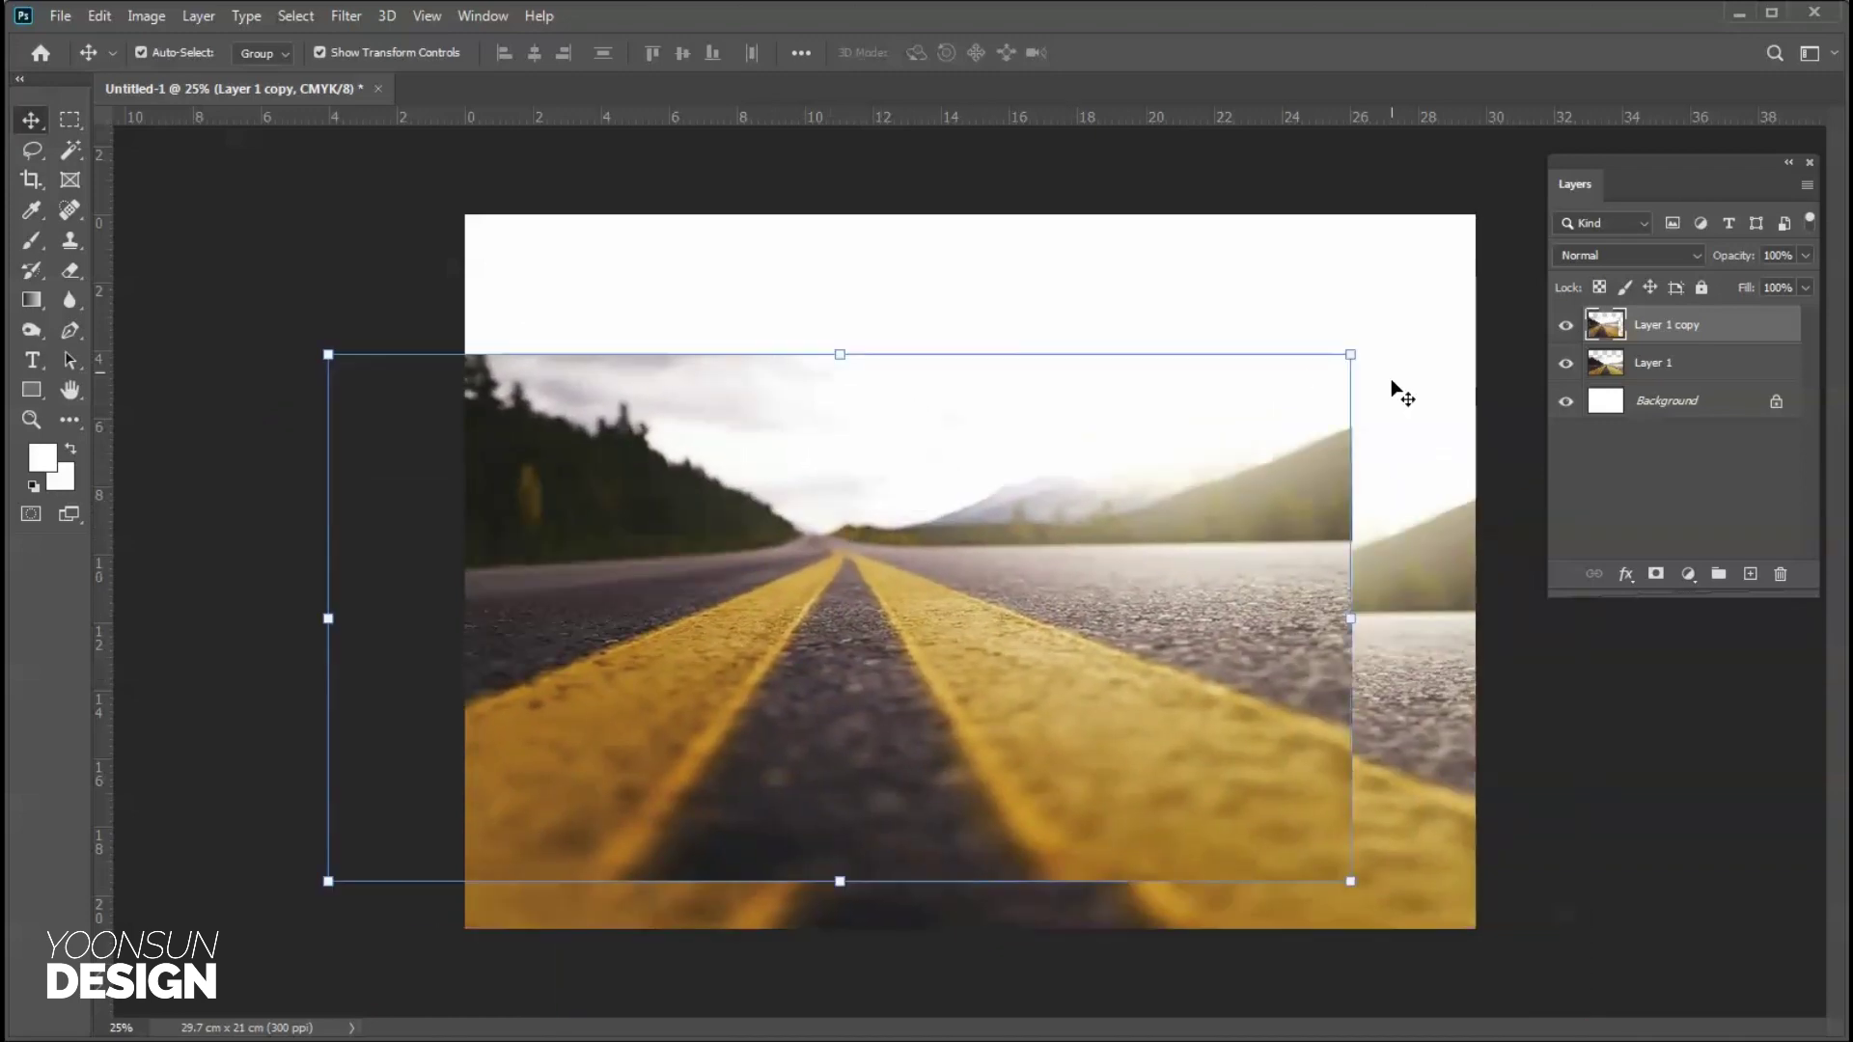
Enlarge the copied road photo to about 142%, rotate it about 6.4° and position it so its mountain rises above the original.
left_click_drag(1350, 355, 1695, 176)
left_click_drag(1288, 357, 1030, 415)
left_click_drag(1502, 552, 1502, 633)
left_click_drag(1293, 675, 1381, 718)
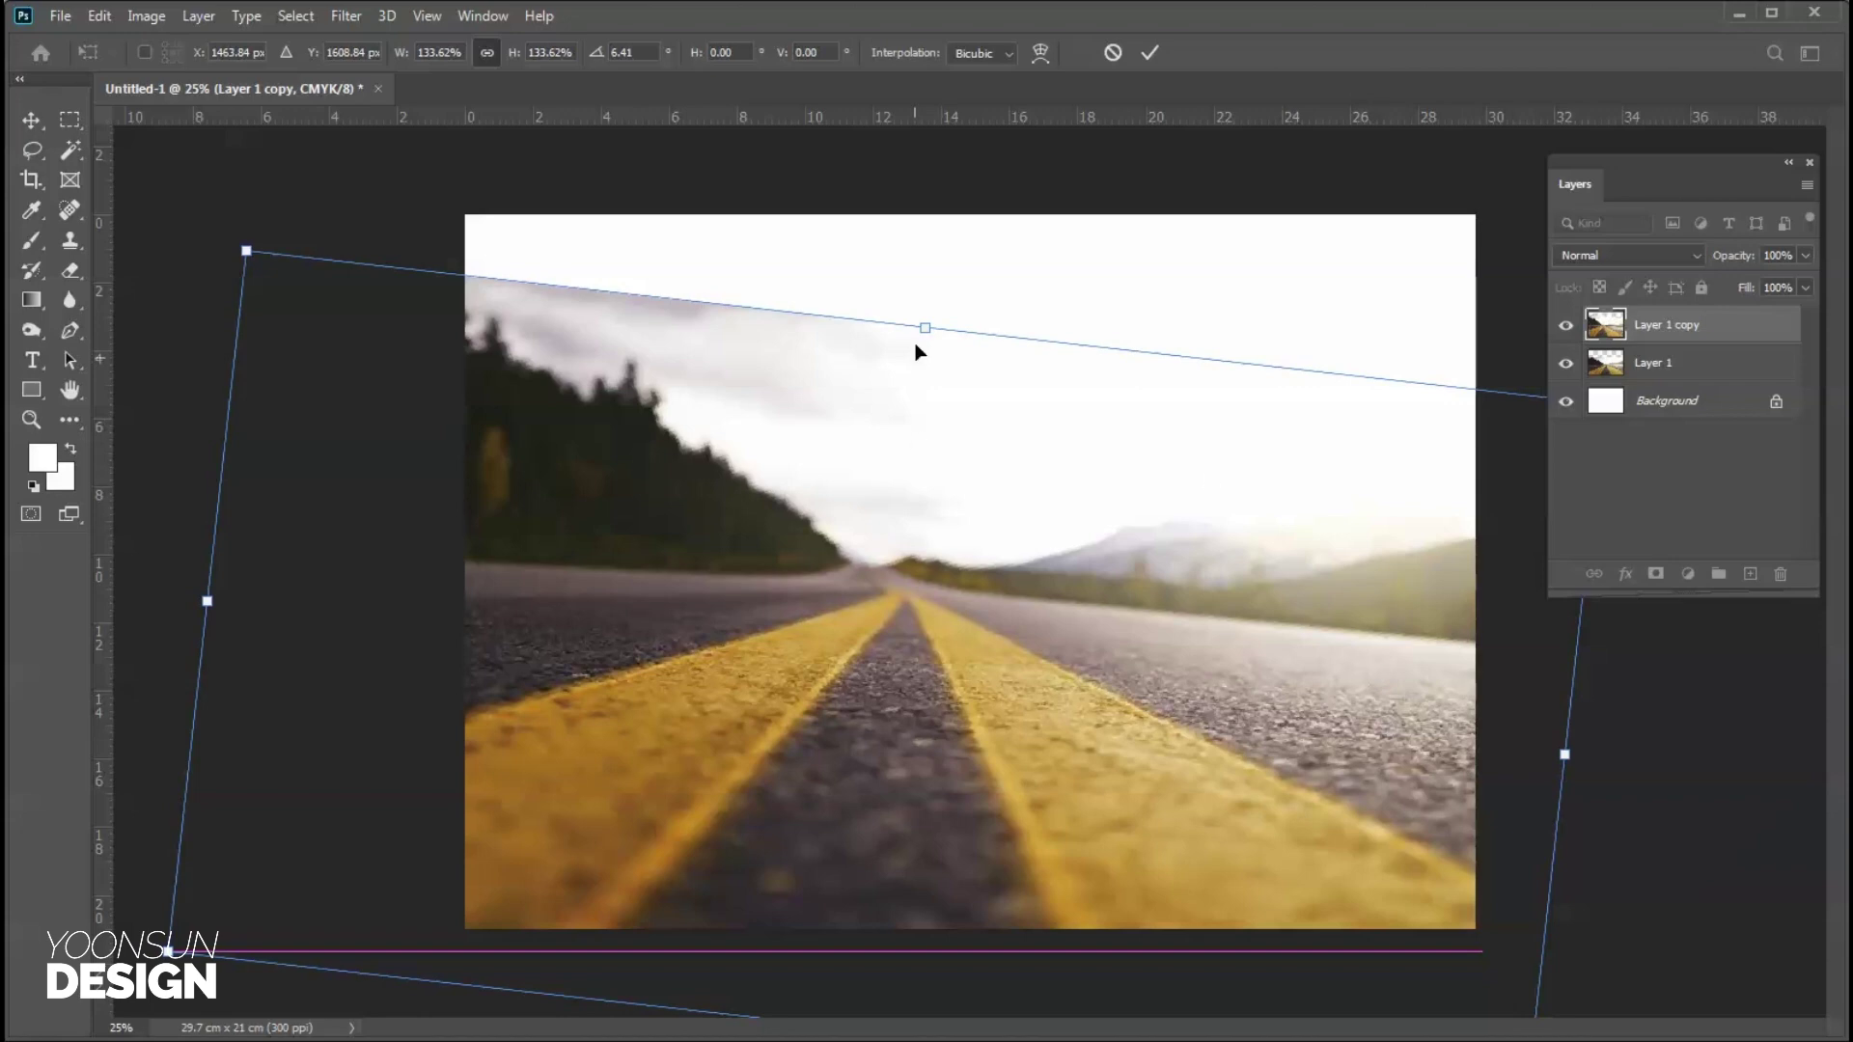
left_click_drag(928, 323, 1026, 426)
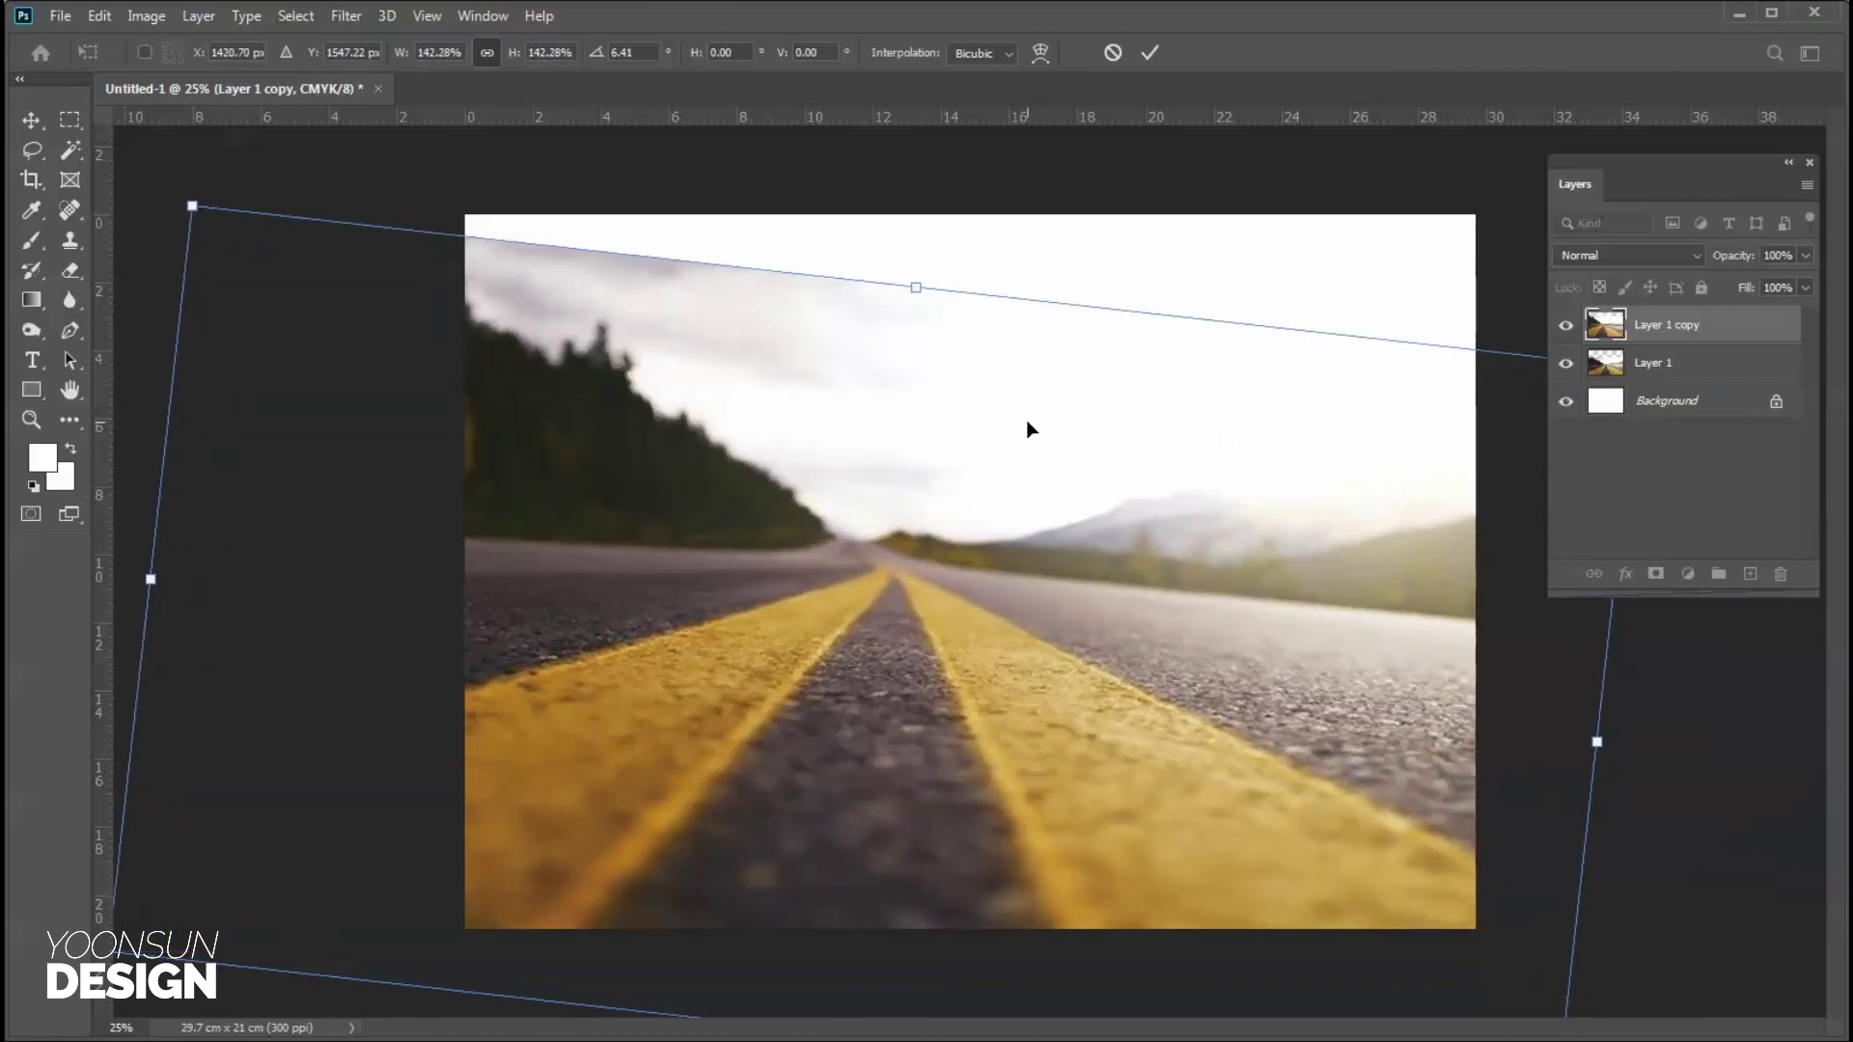
key("Return")
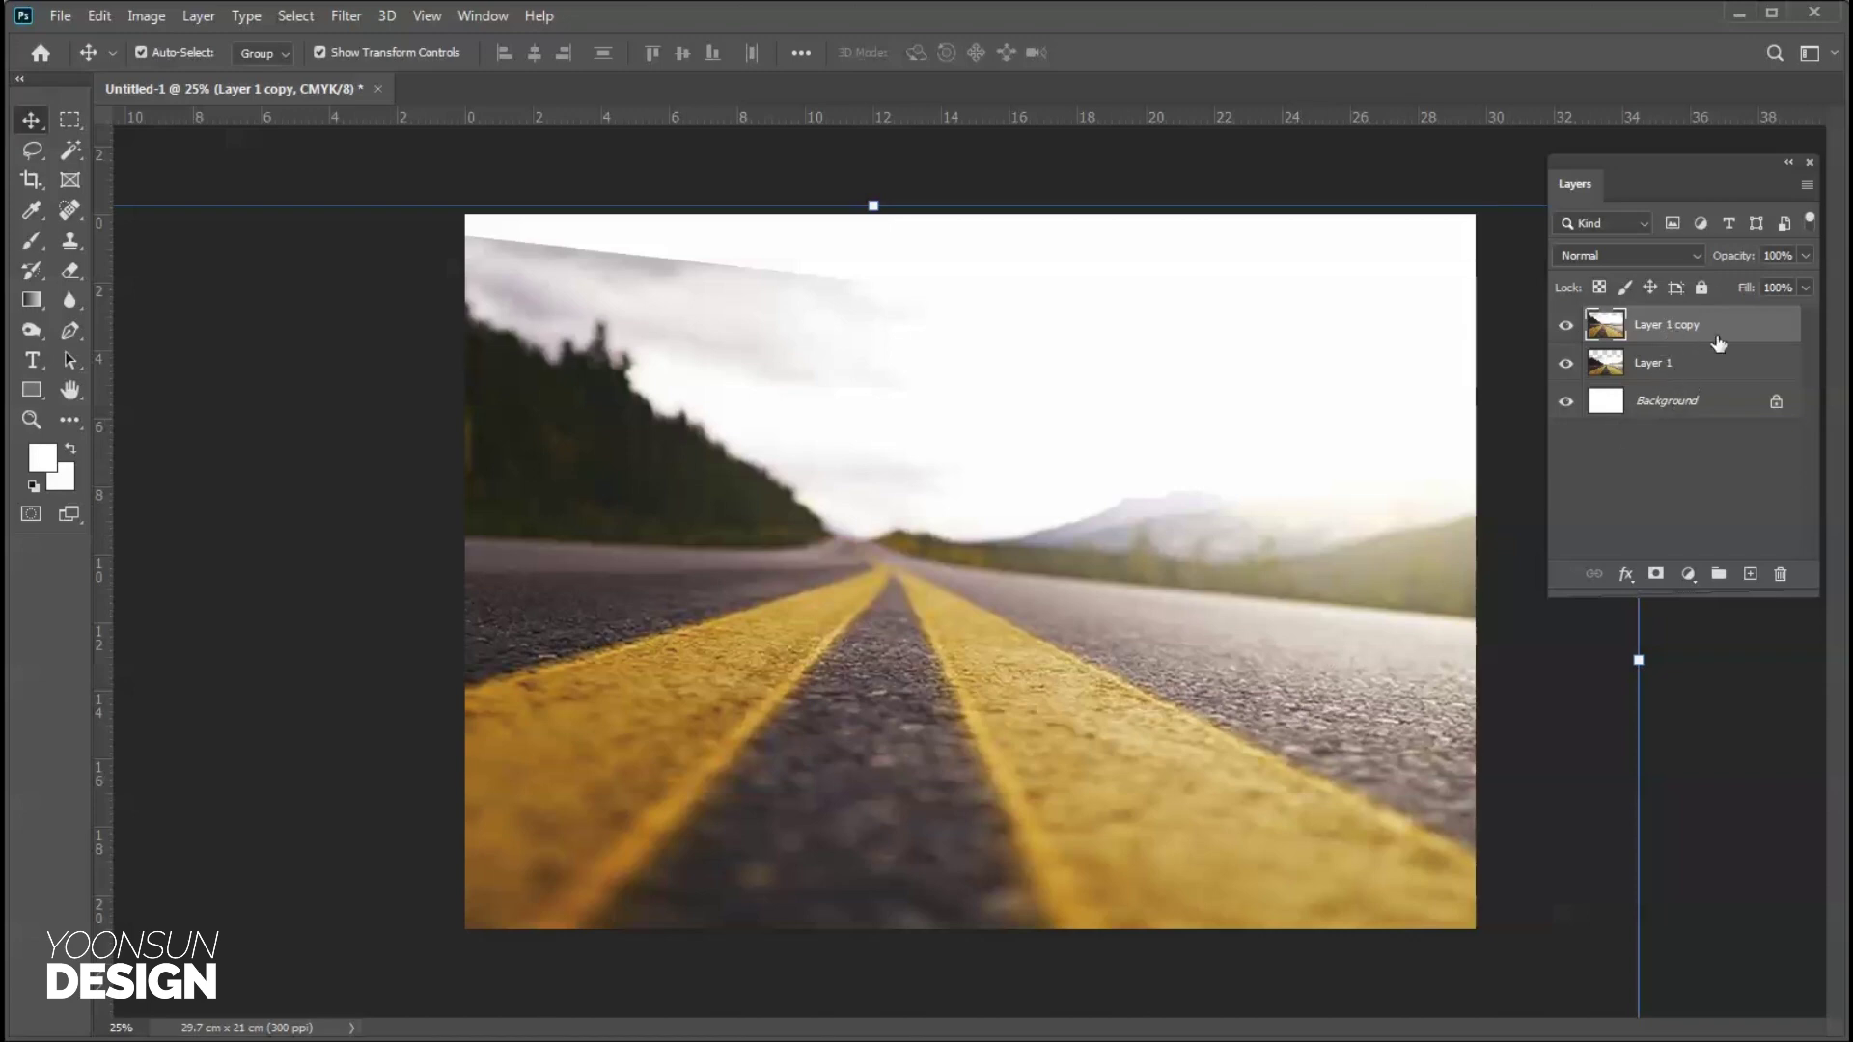
Add a layer mask to Layer 1 copy and hide its road area with linear black Foreground to Transparent gradients.
left_click(1656, 576)
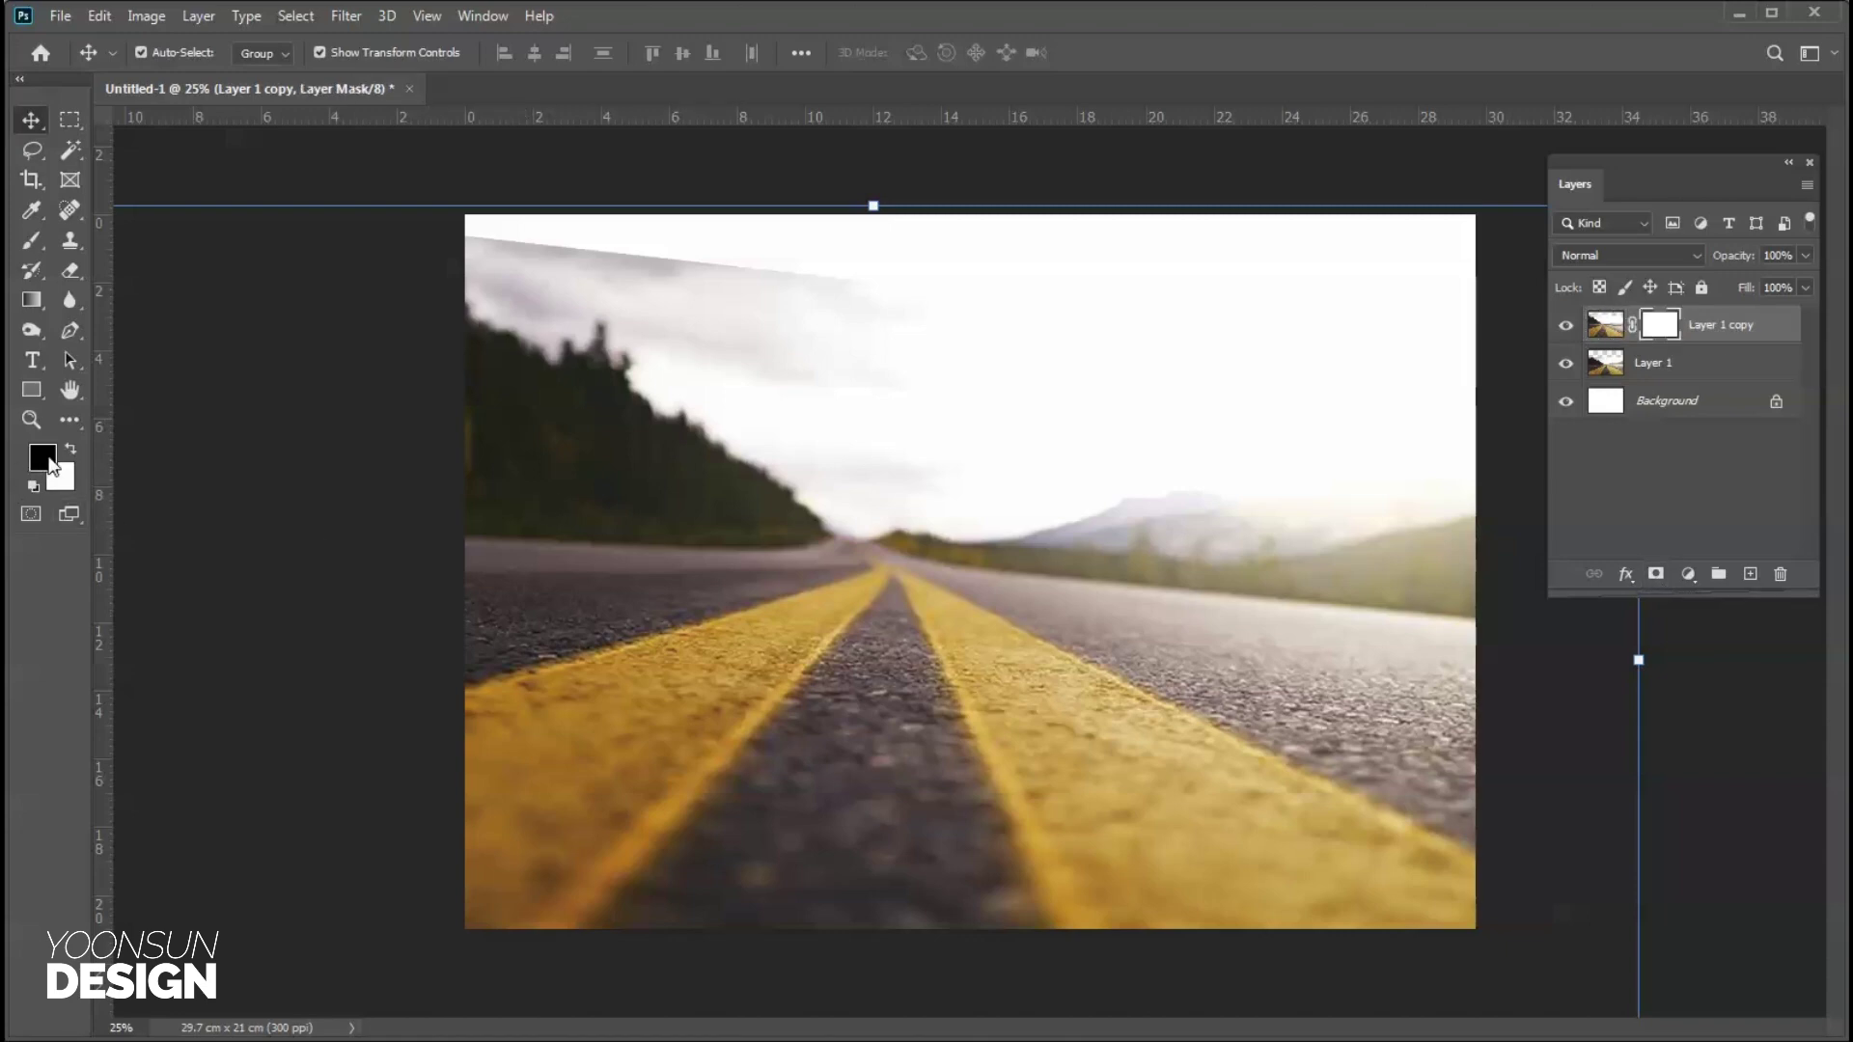
left_click(27, 297)
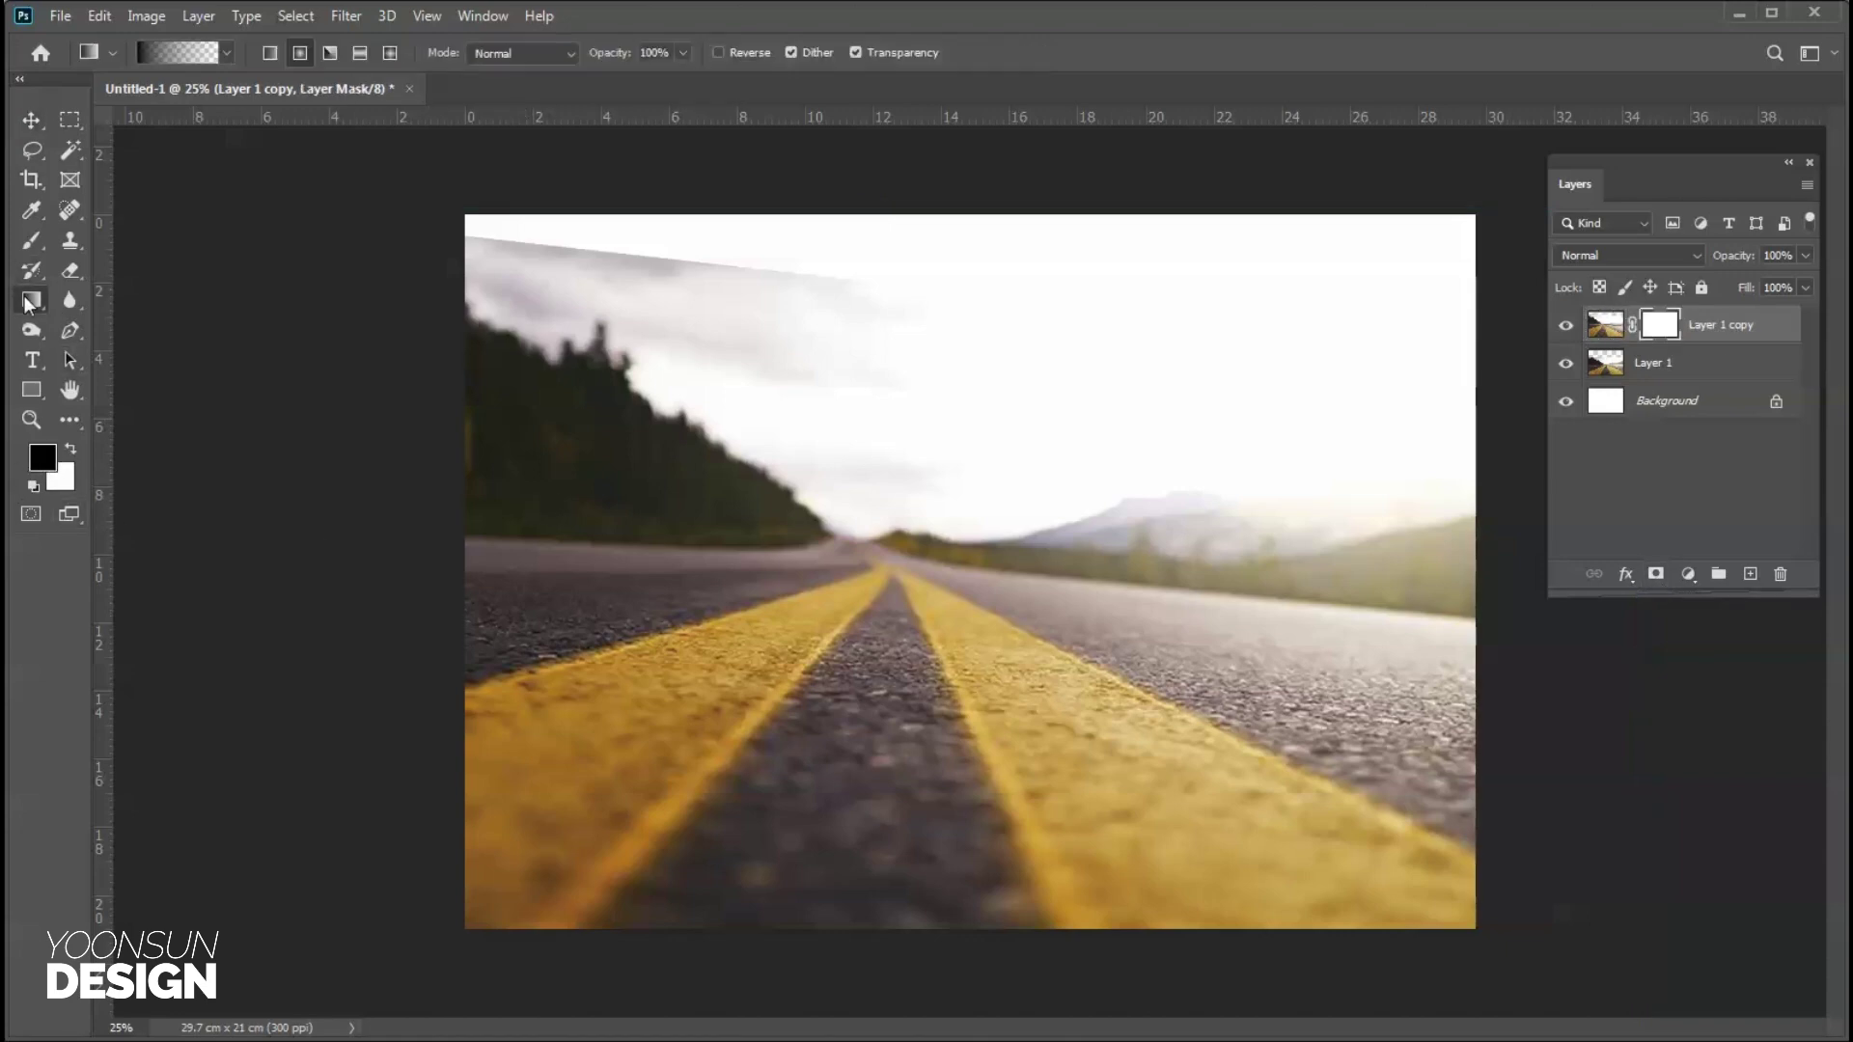
left_click(199, 50)
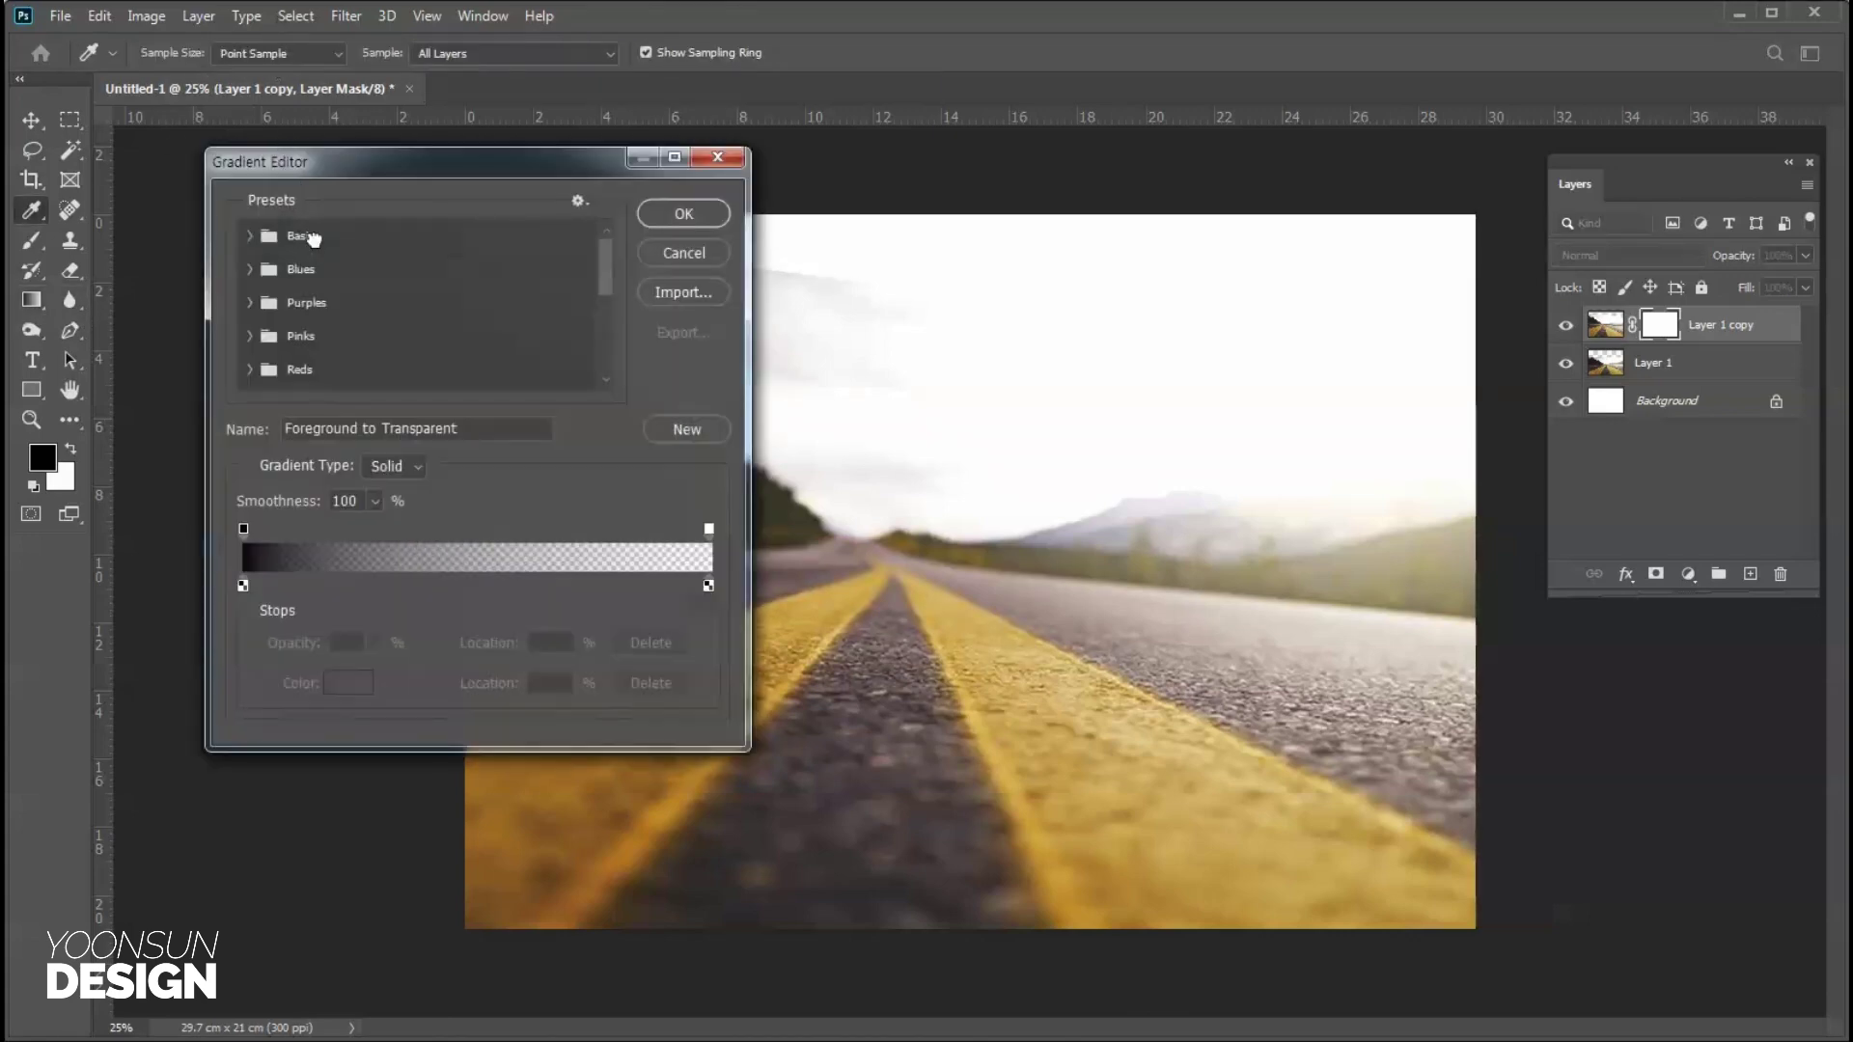
left_click(681, 213)
left_click_drag(734, 589, 720, 484)
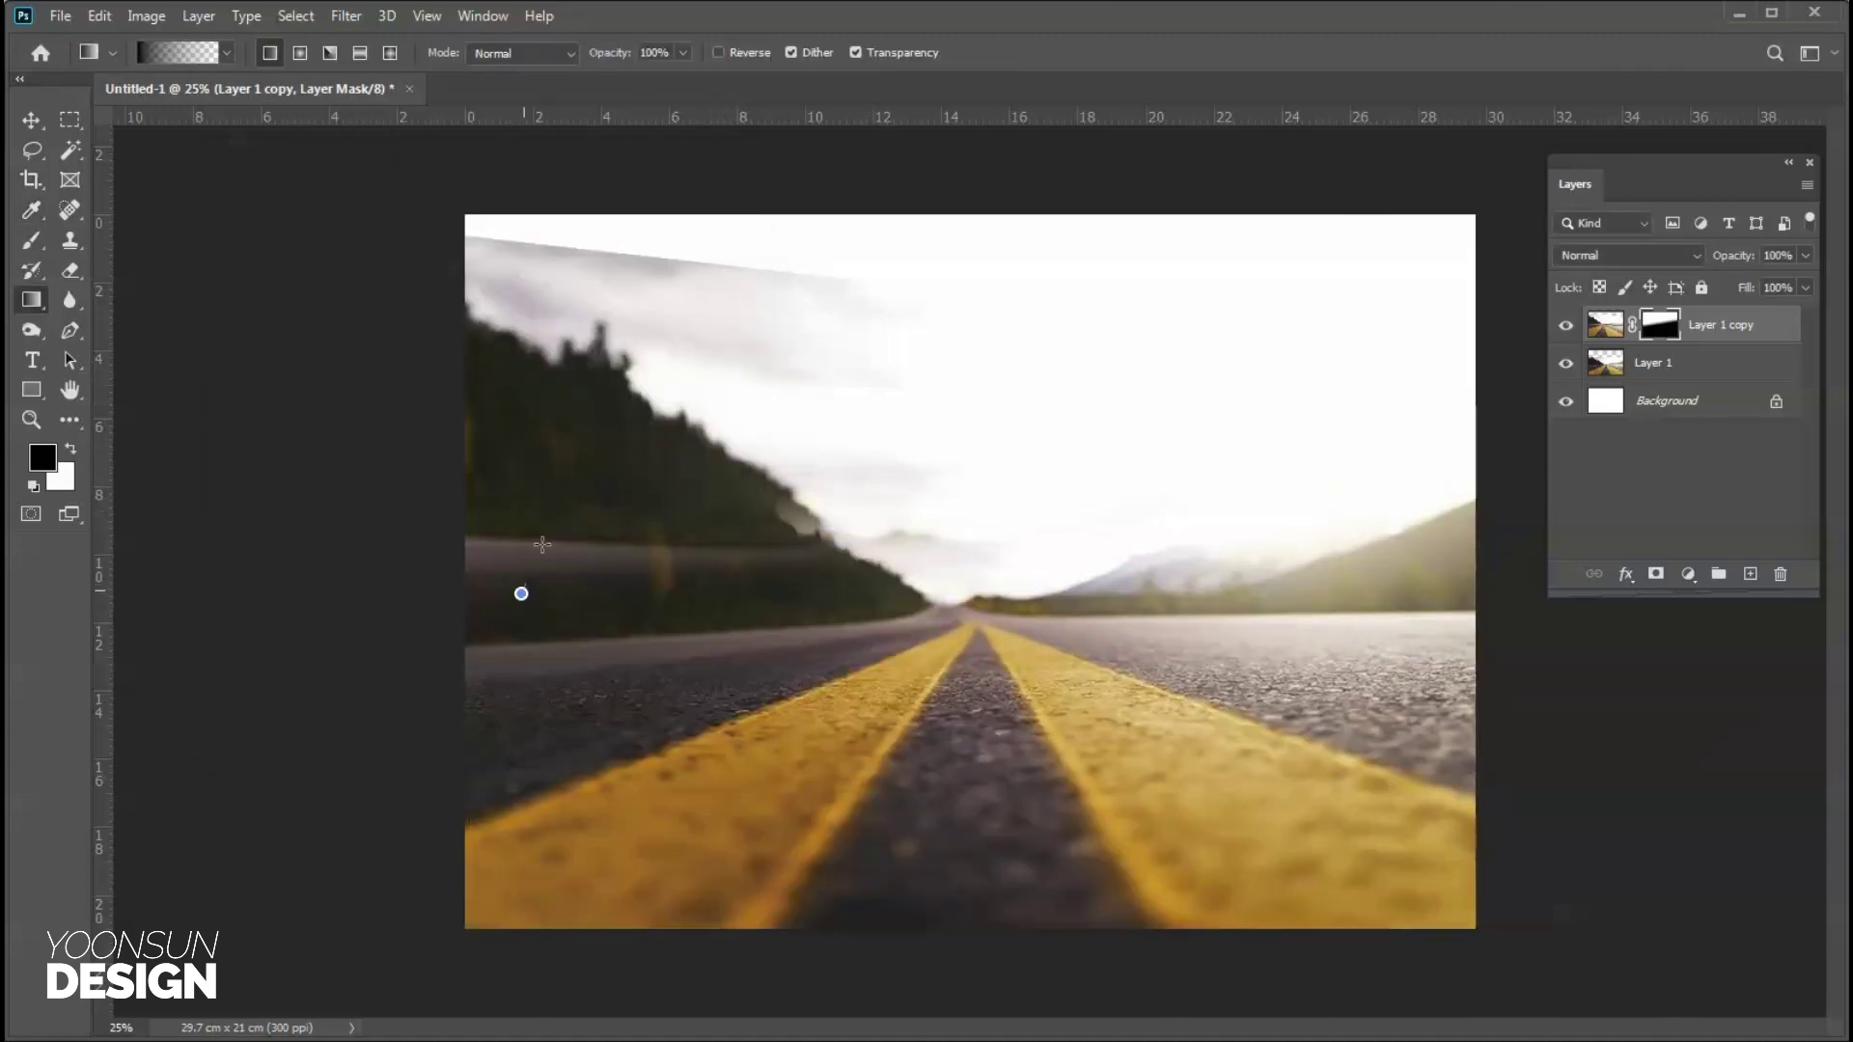
left_click_drag(713, 579, 731, 504)
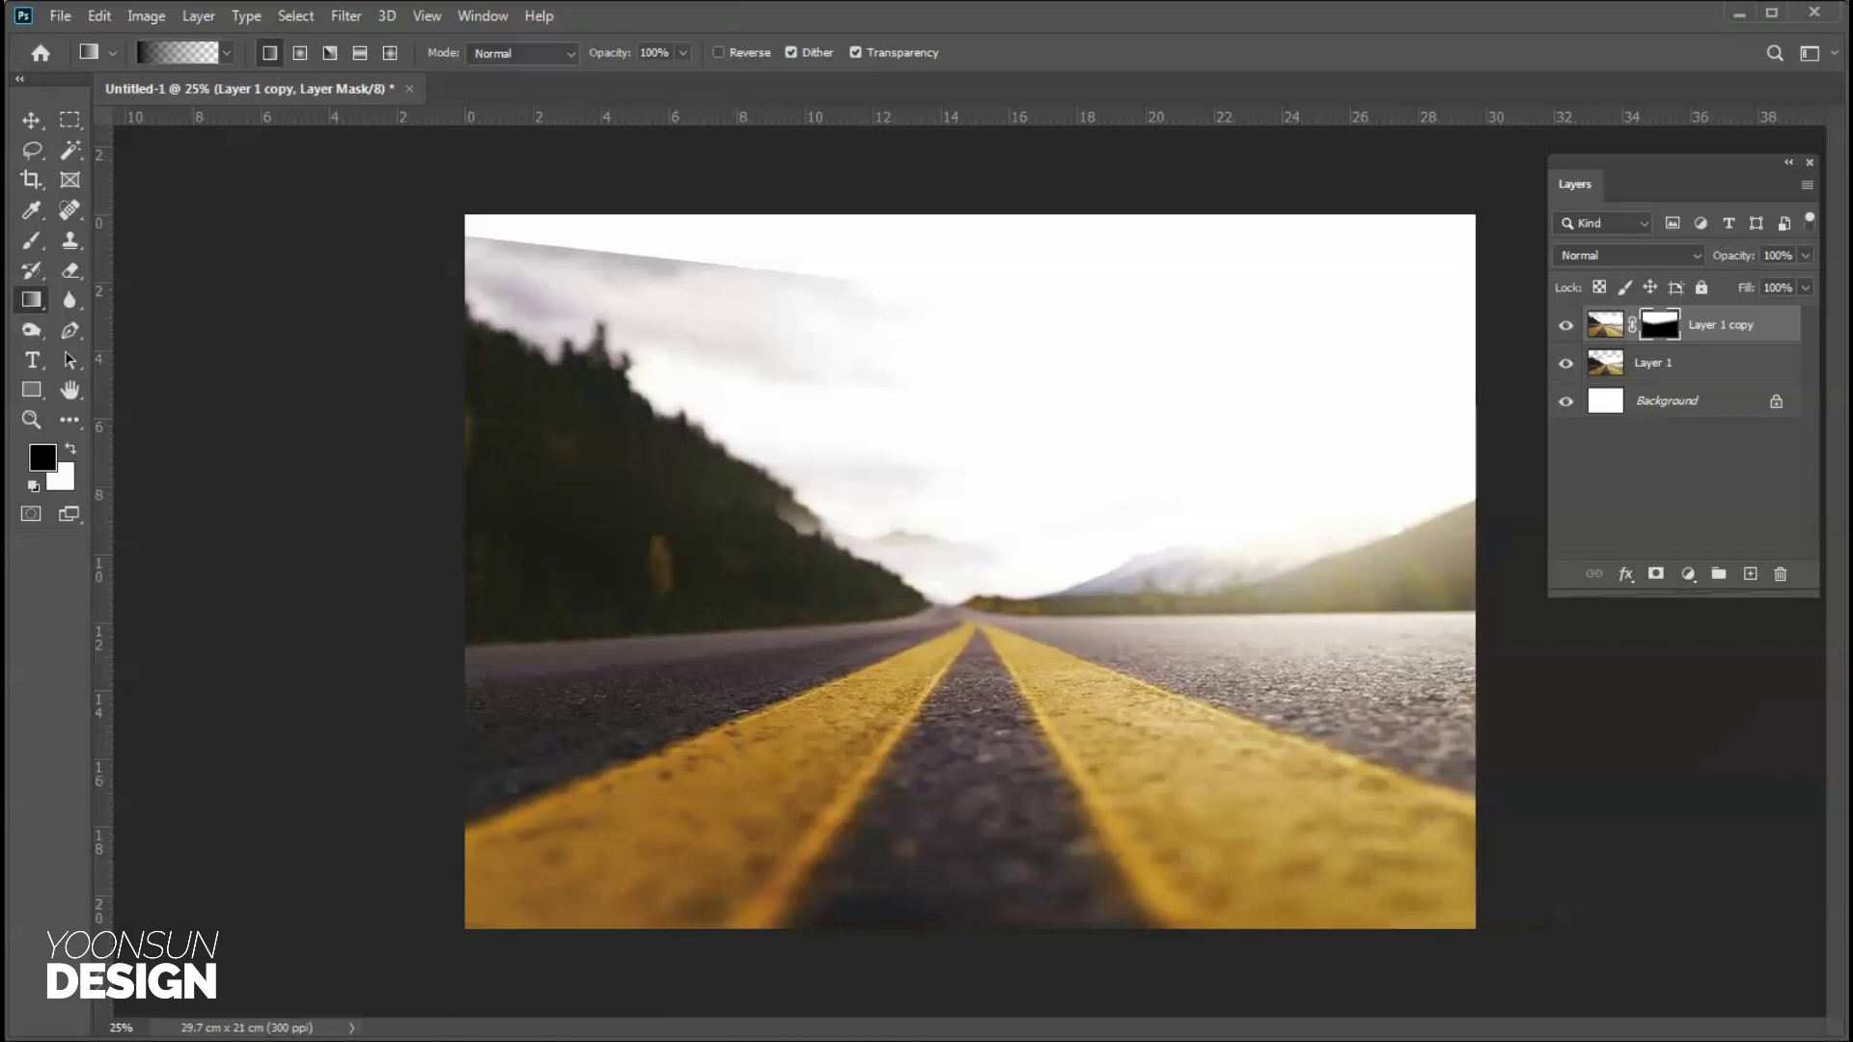
left_click_drag(739, 591, 748, 511)
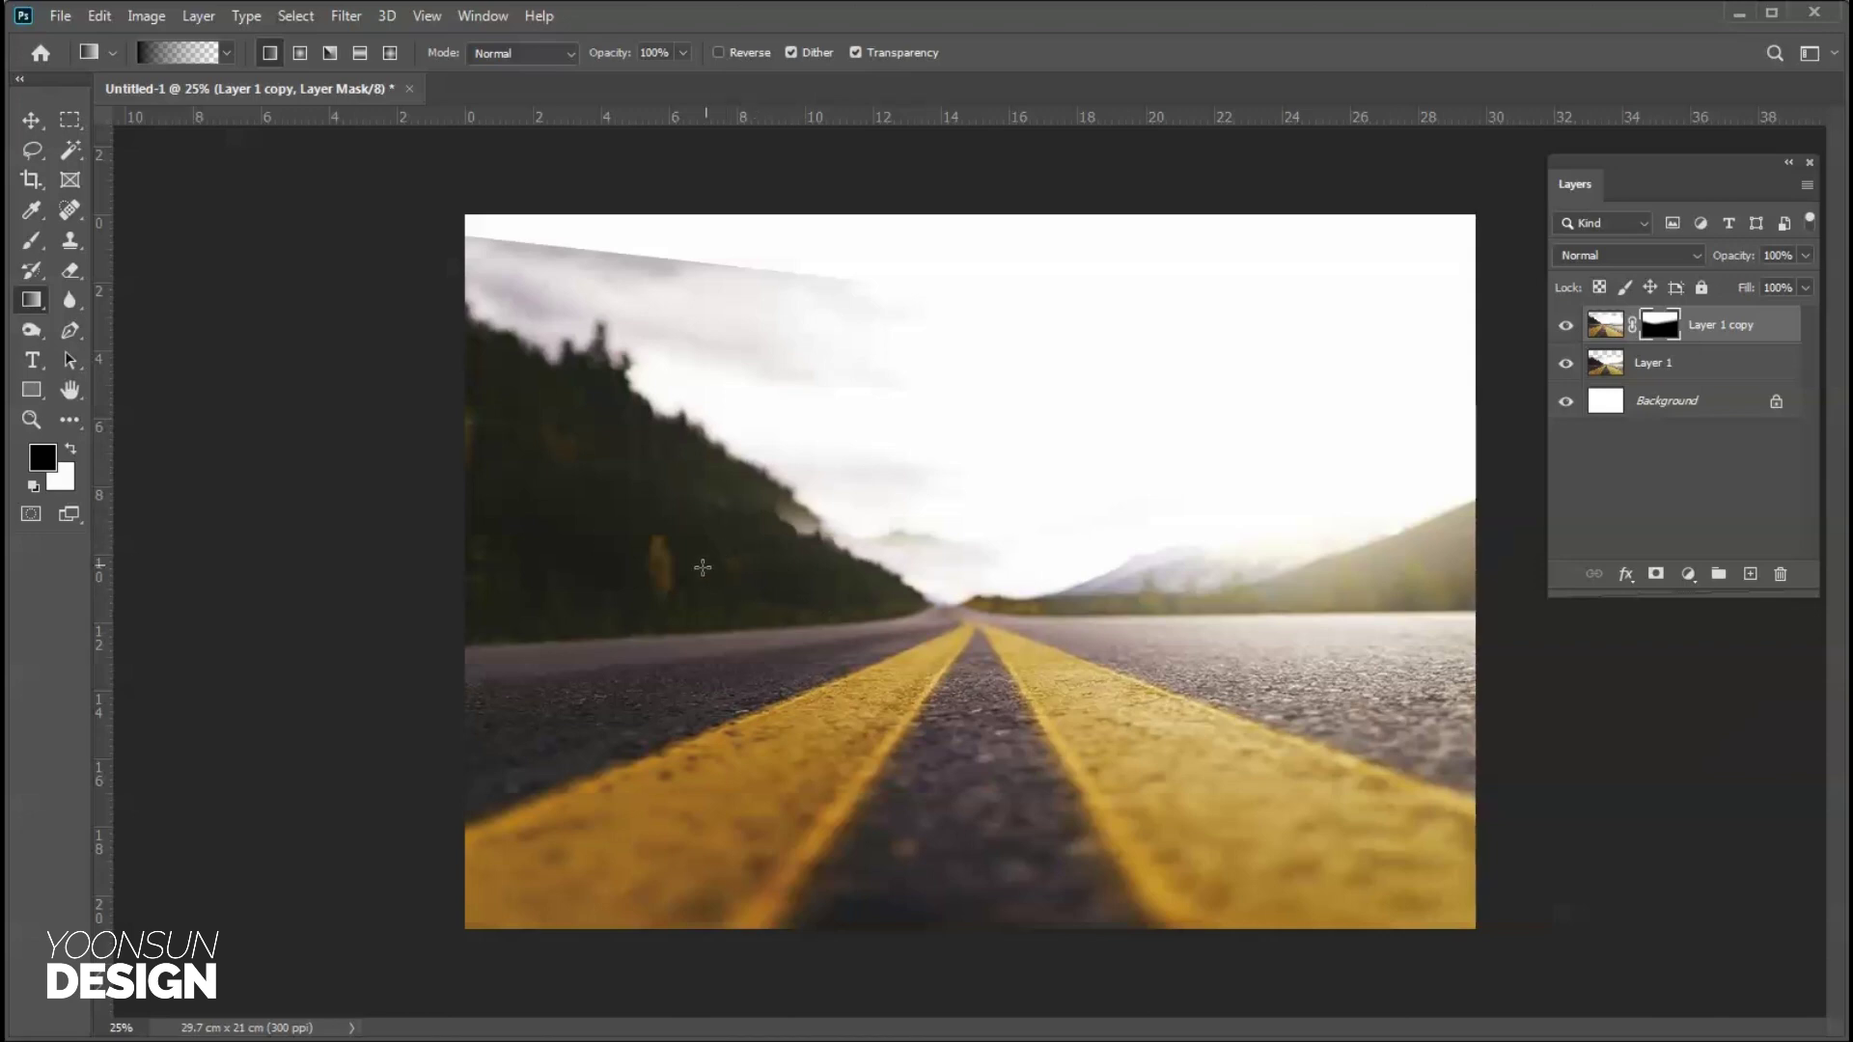
Move the masked copy slightly down and right so its forested slope joins the original mountain.
left_click(21, 125)
left_click_drag(686, 463, 768, 533)
left_click_drag(772, 529, 709, 489)
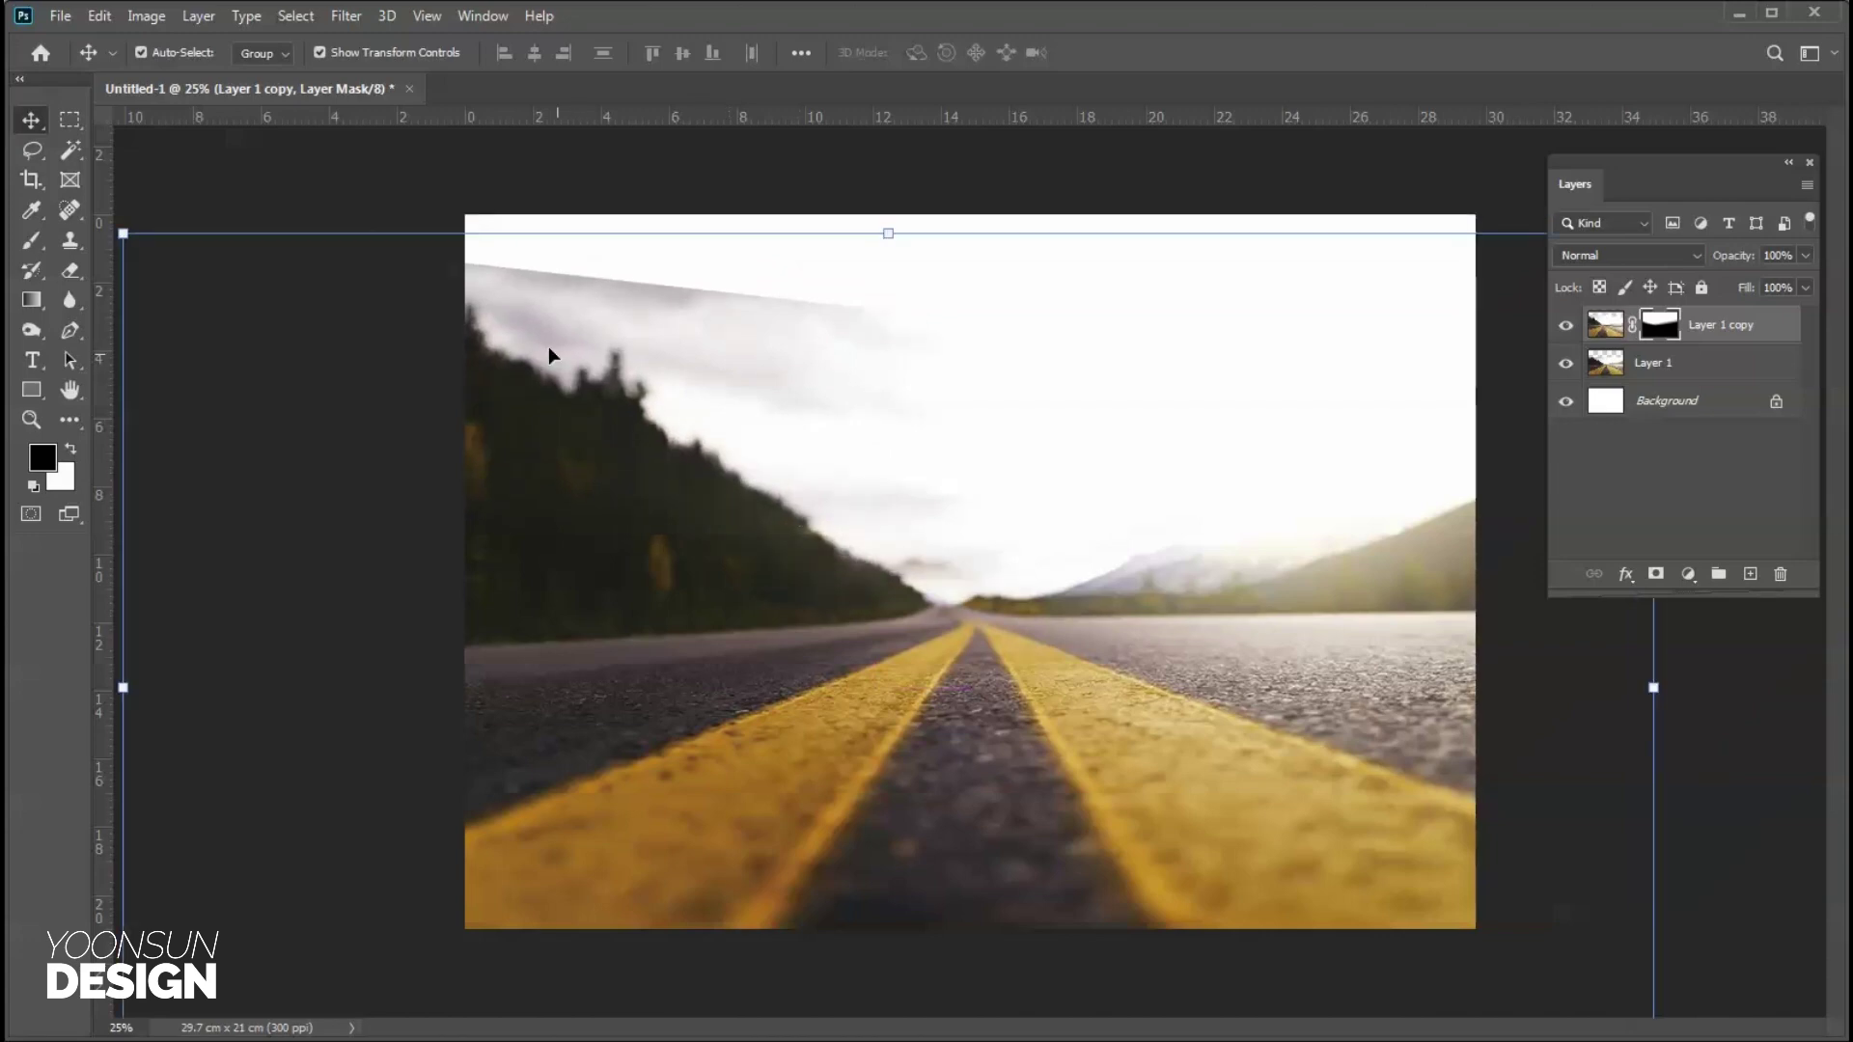
Fade the hard upper edge of the copy's sky into white with several radial black-to-transparent gradients on its mask.
left_click(32, 299)
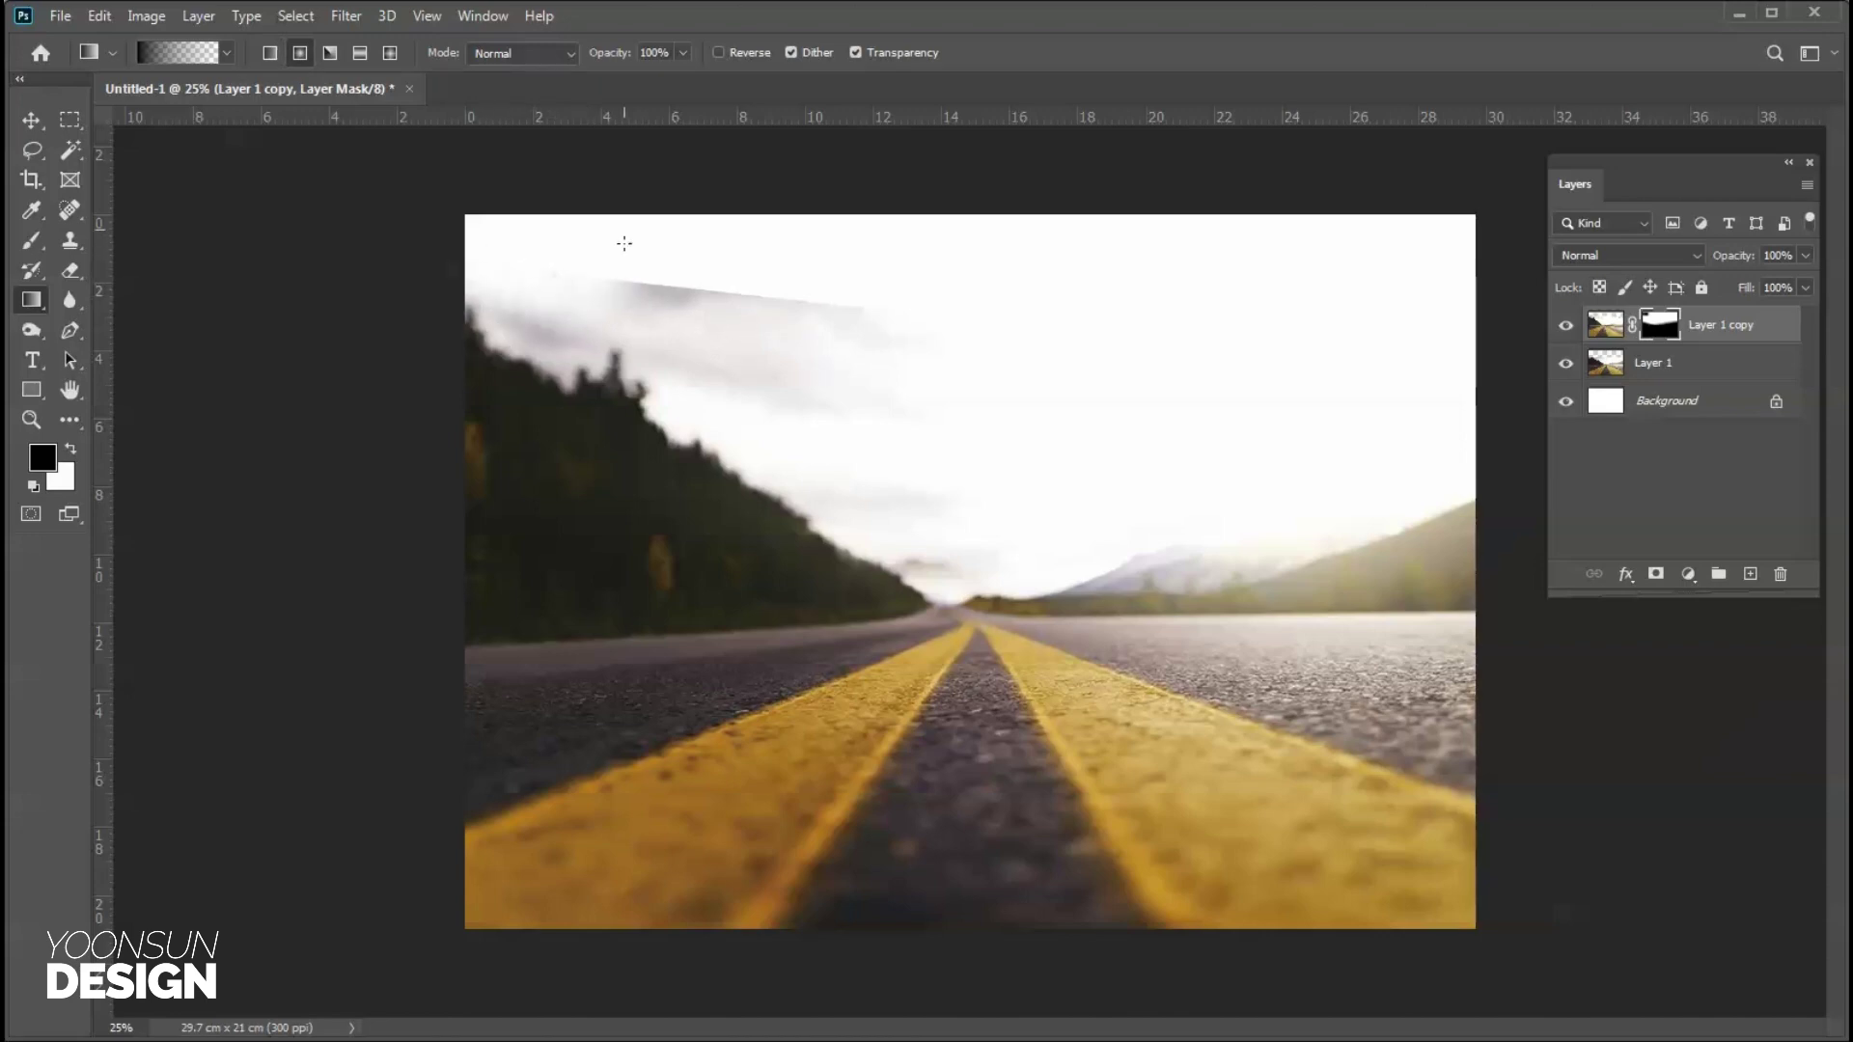
left_click_drag(692, 258, 701, 362)
left_click_drag(769, 280, 762, 391)
left_click_drag(889, 269, 899, 461)
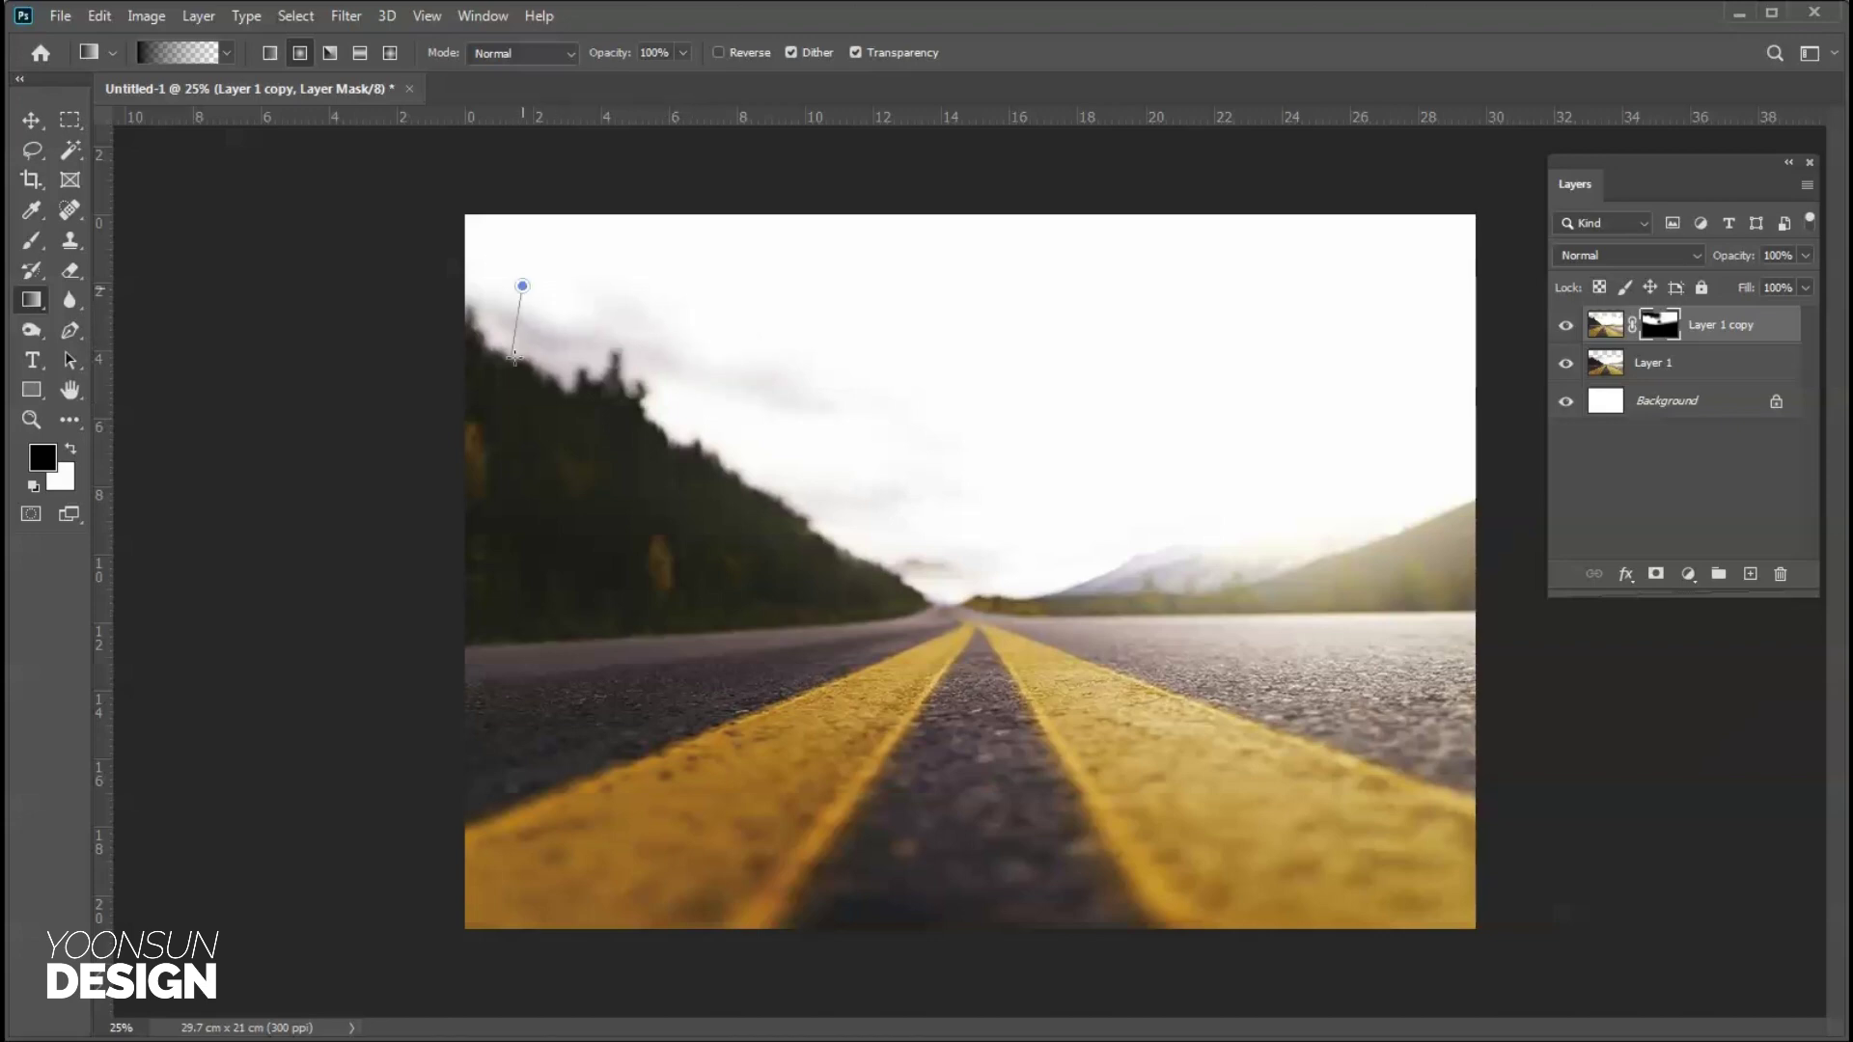
left_click_drag(619, 264, 605, 384)
left_click_drag(645, 298, 645, 393)
left_click_drag(691, 331, 691, 393)
left_click_drag(756, 324, 756, 380)
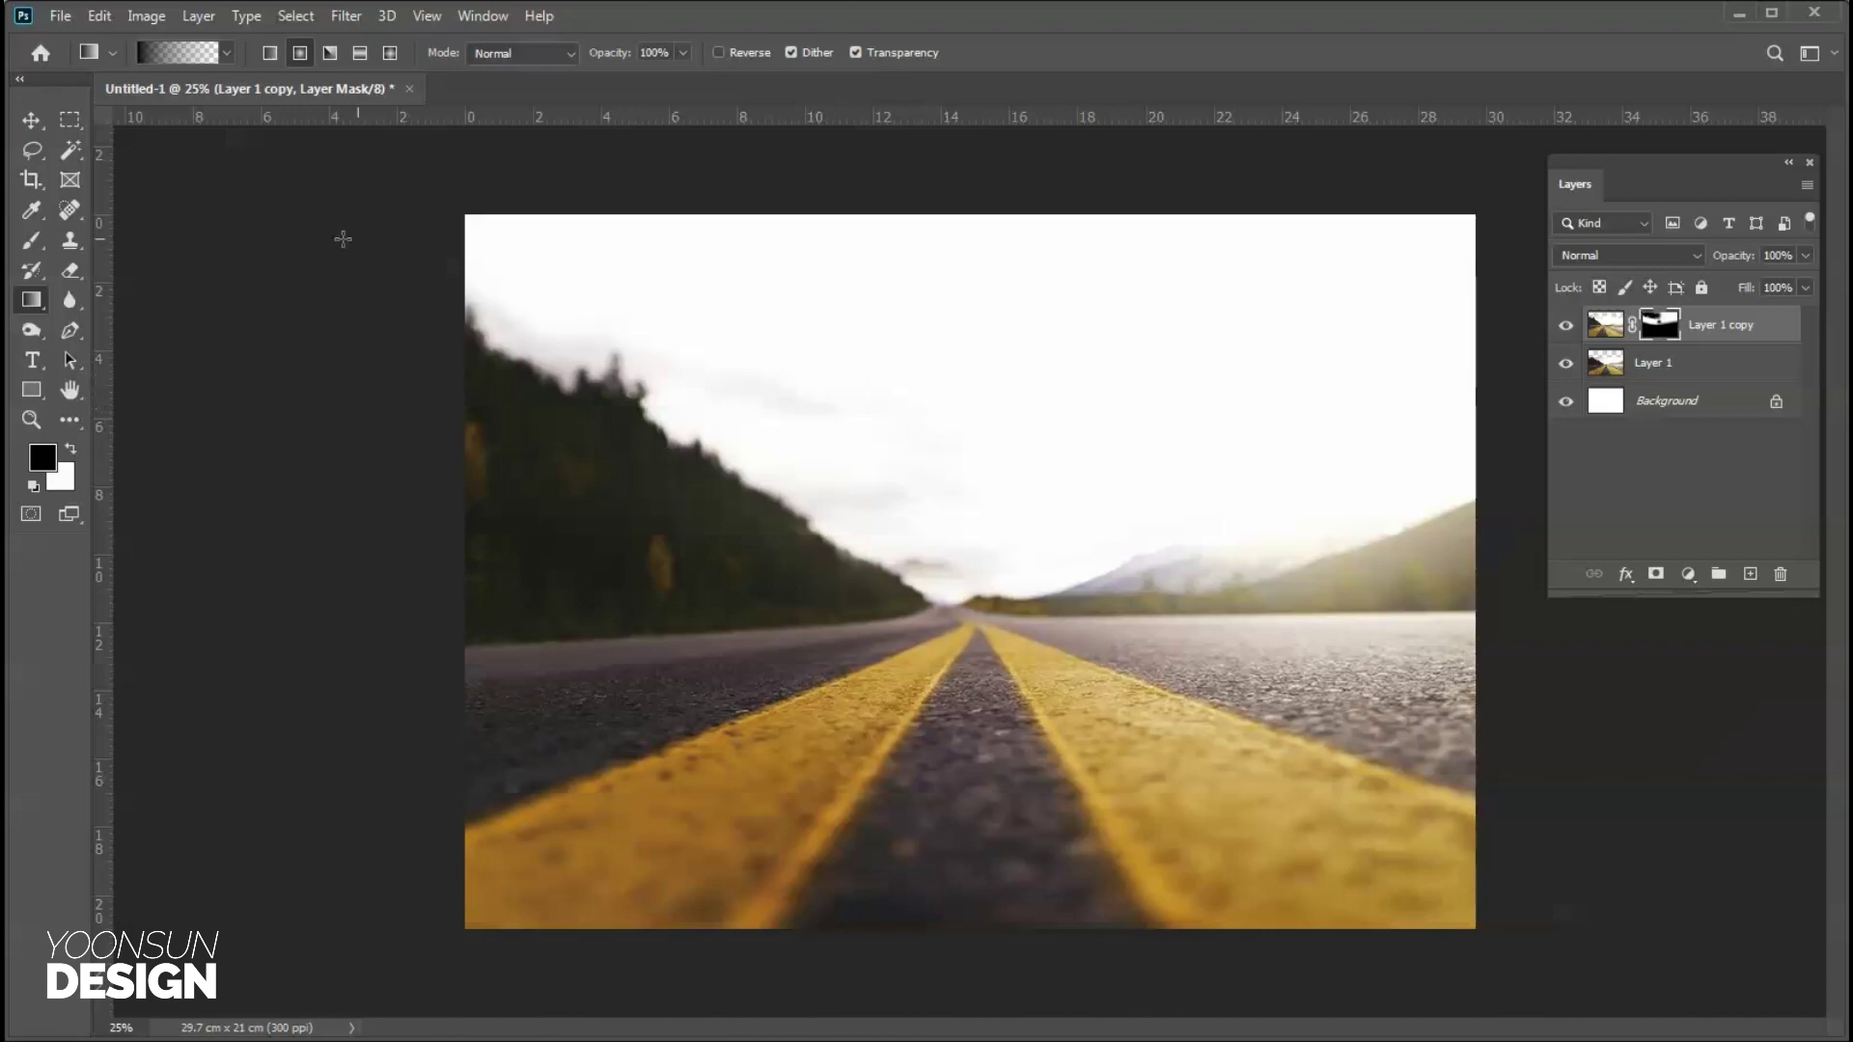
Compare the picture with Layer 1 copy hidden and shown.
left_click(32, 122)
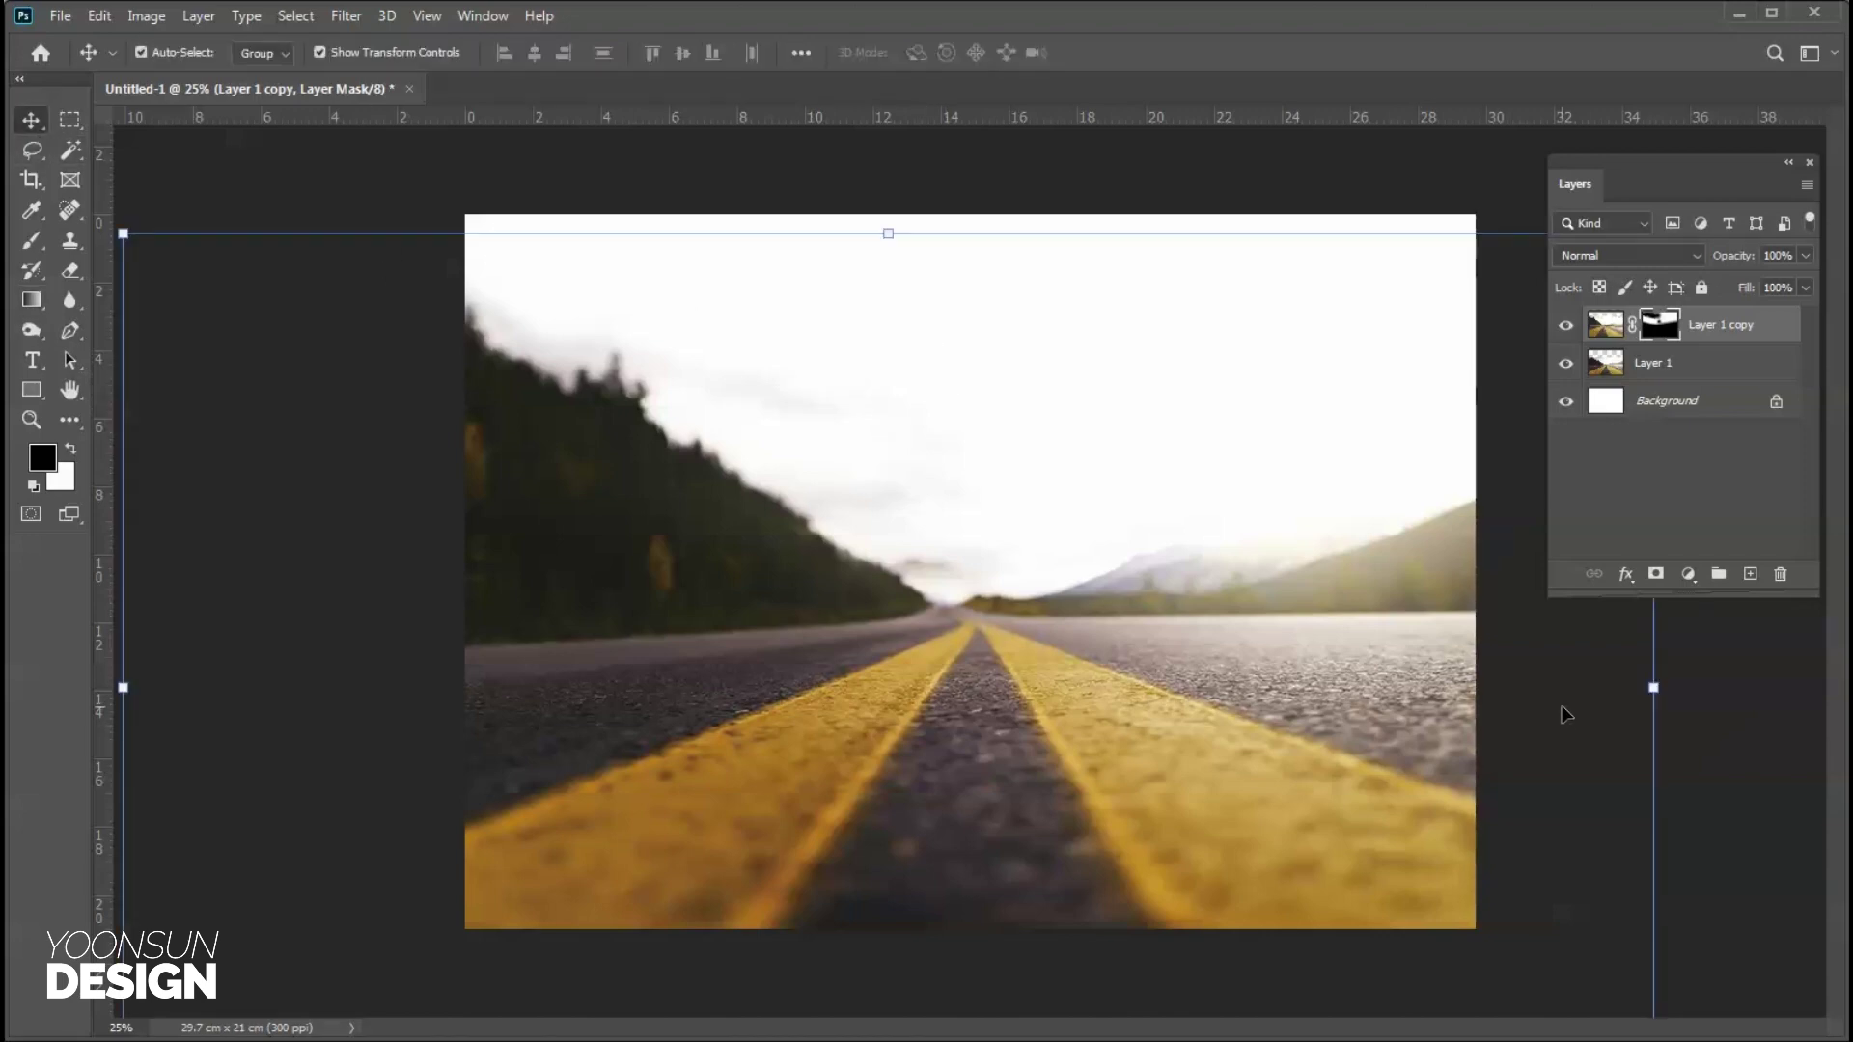
left_click(1564, 326)
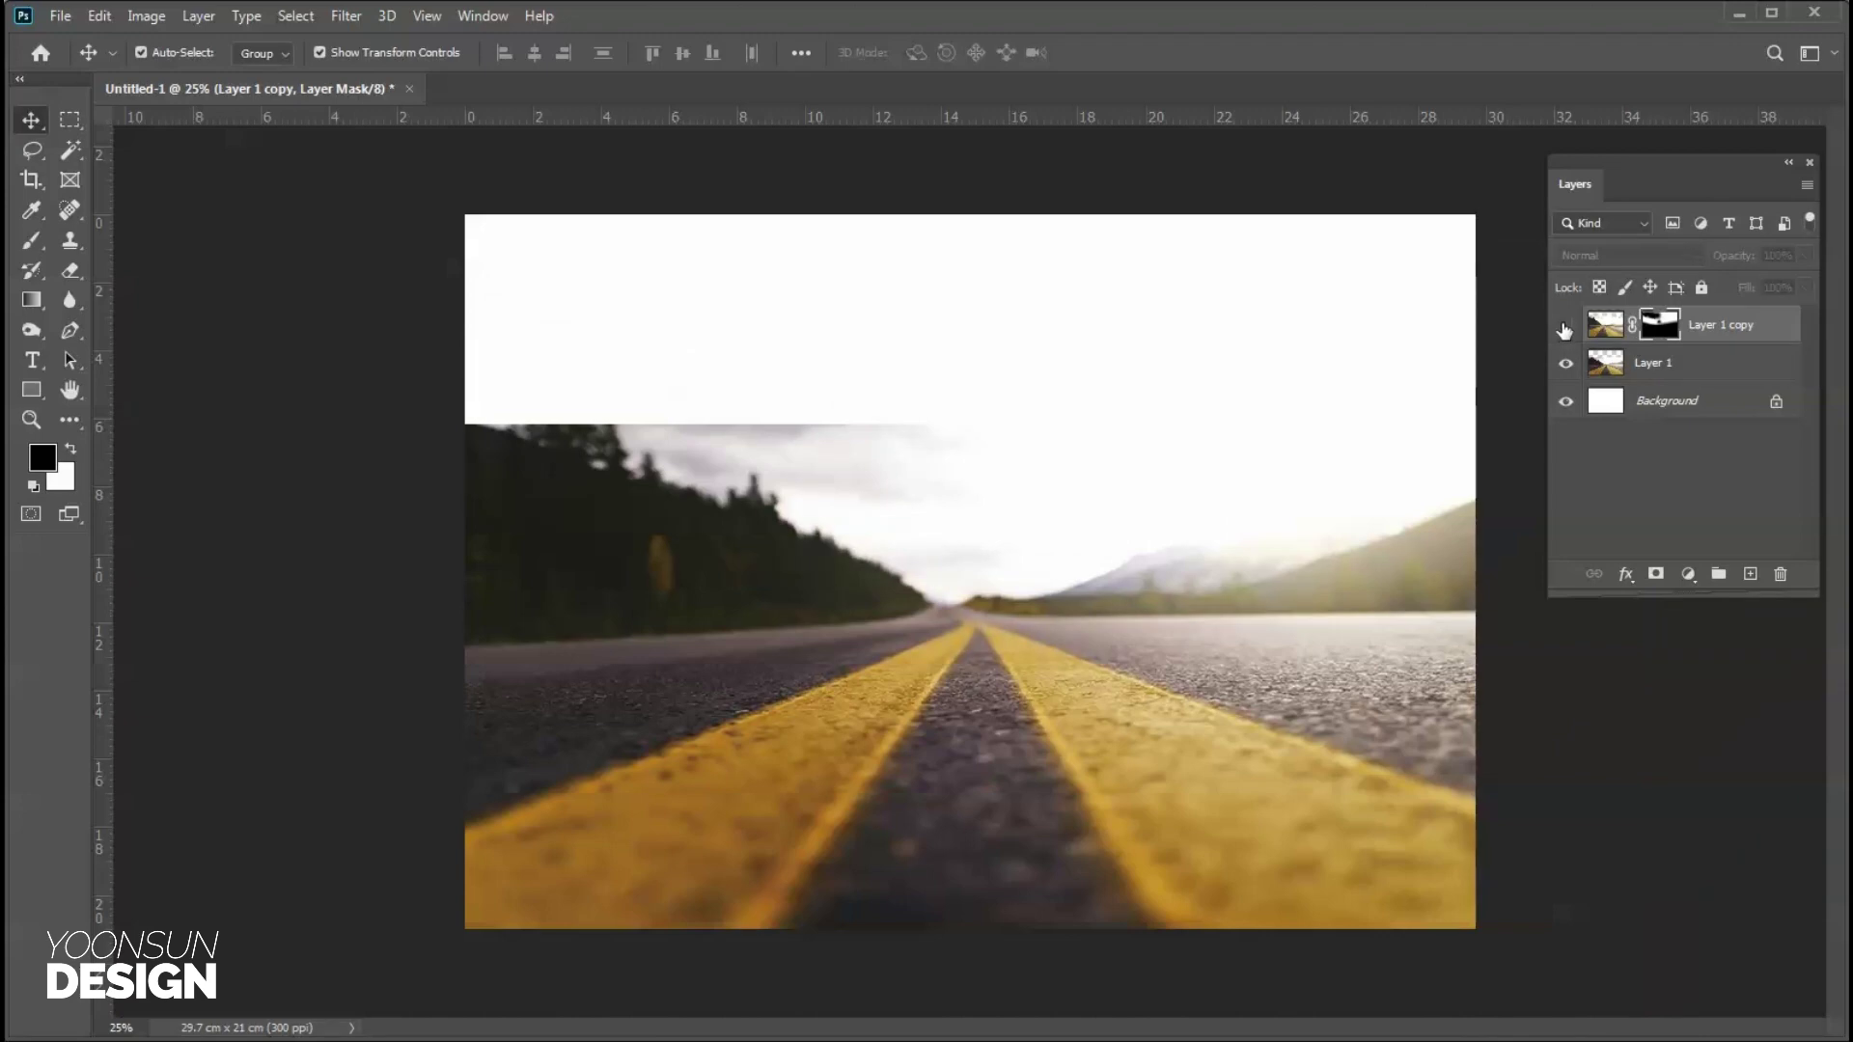
left_click(1564, 330)
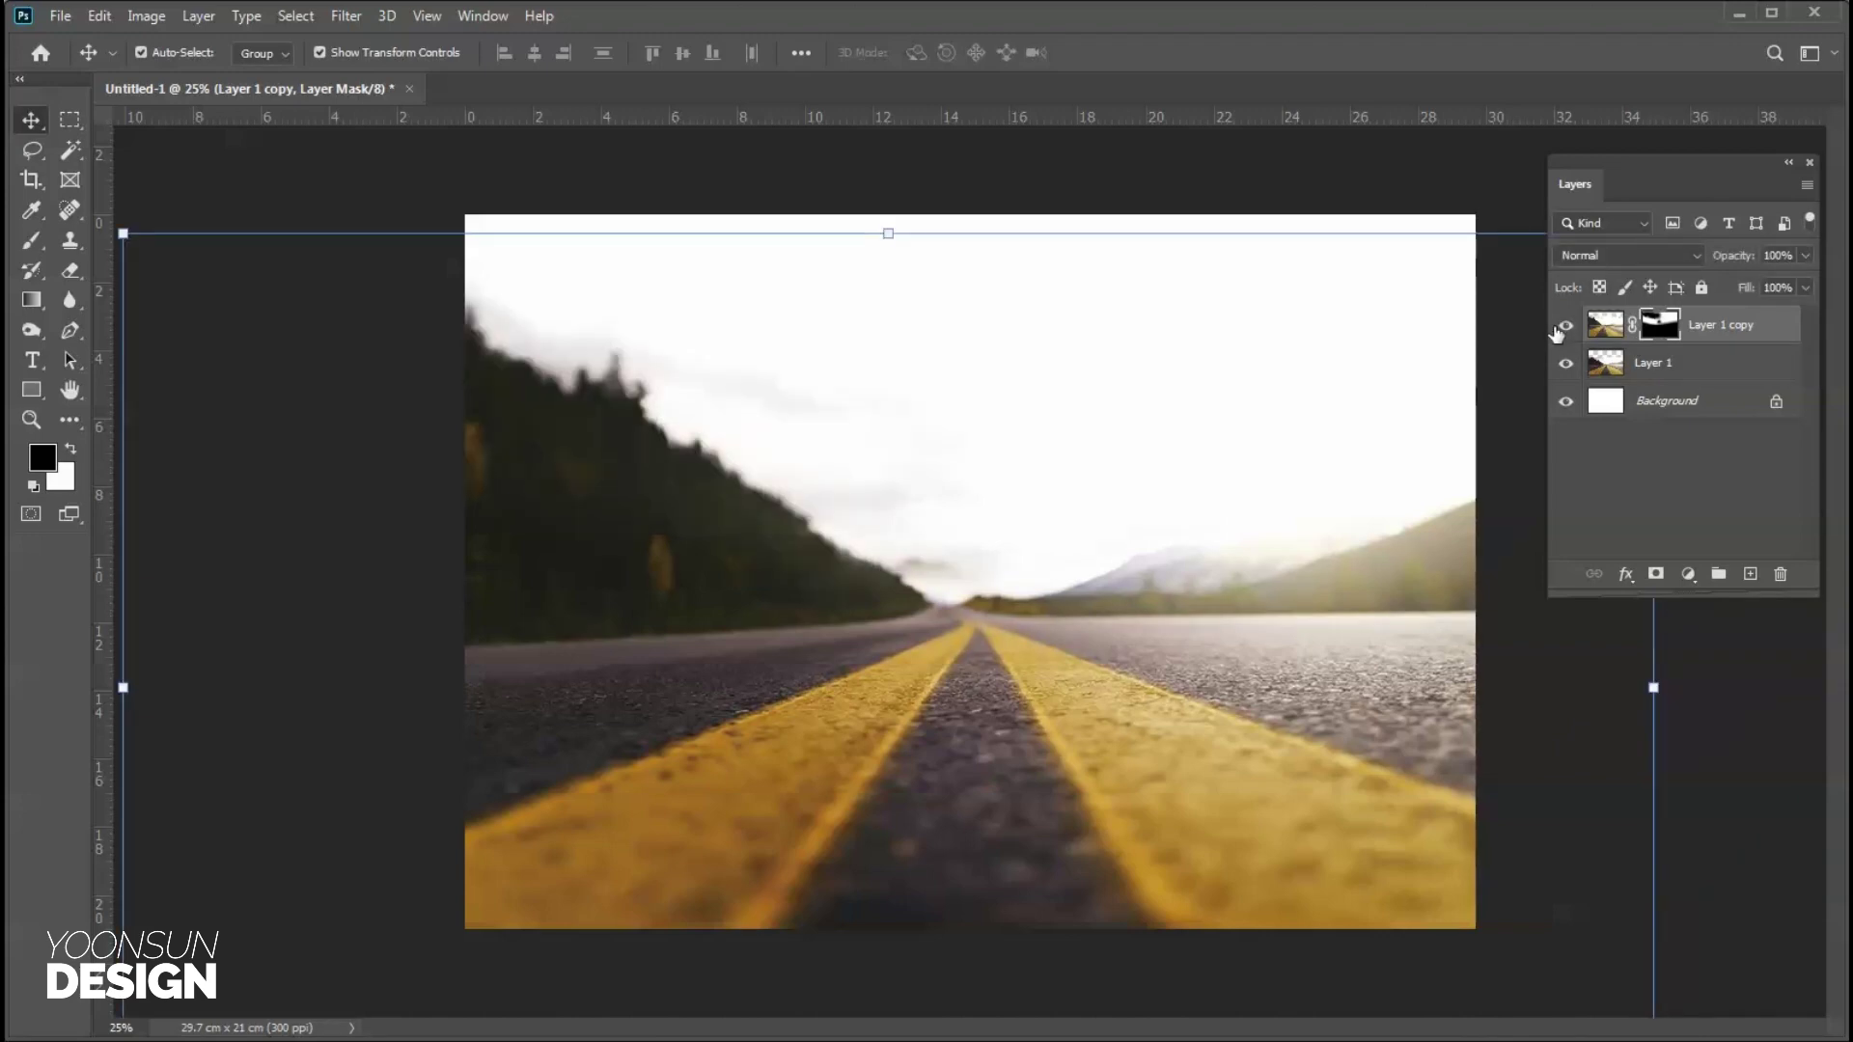
Soften the leftover cloud near the road's vanishing point with radial black gradients on the copy's mask.
left_click_drag(1327, 508, 1332, 501)
left_click(32, 299)
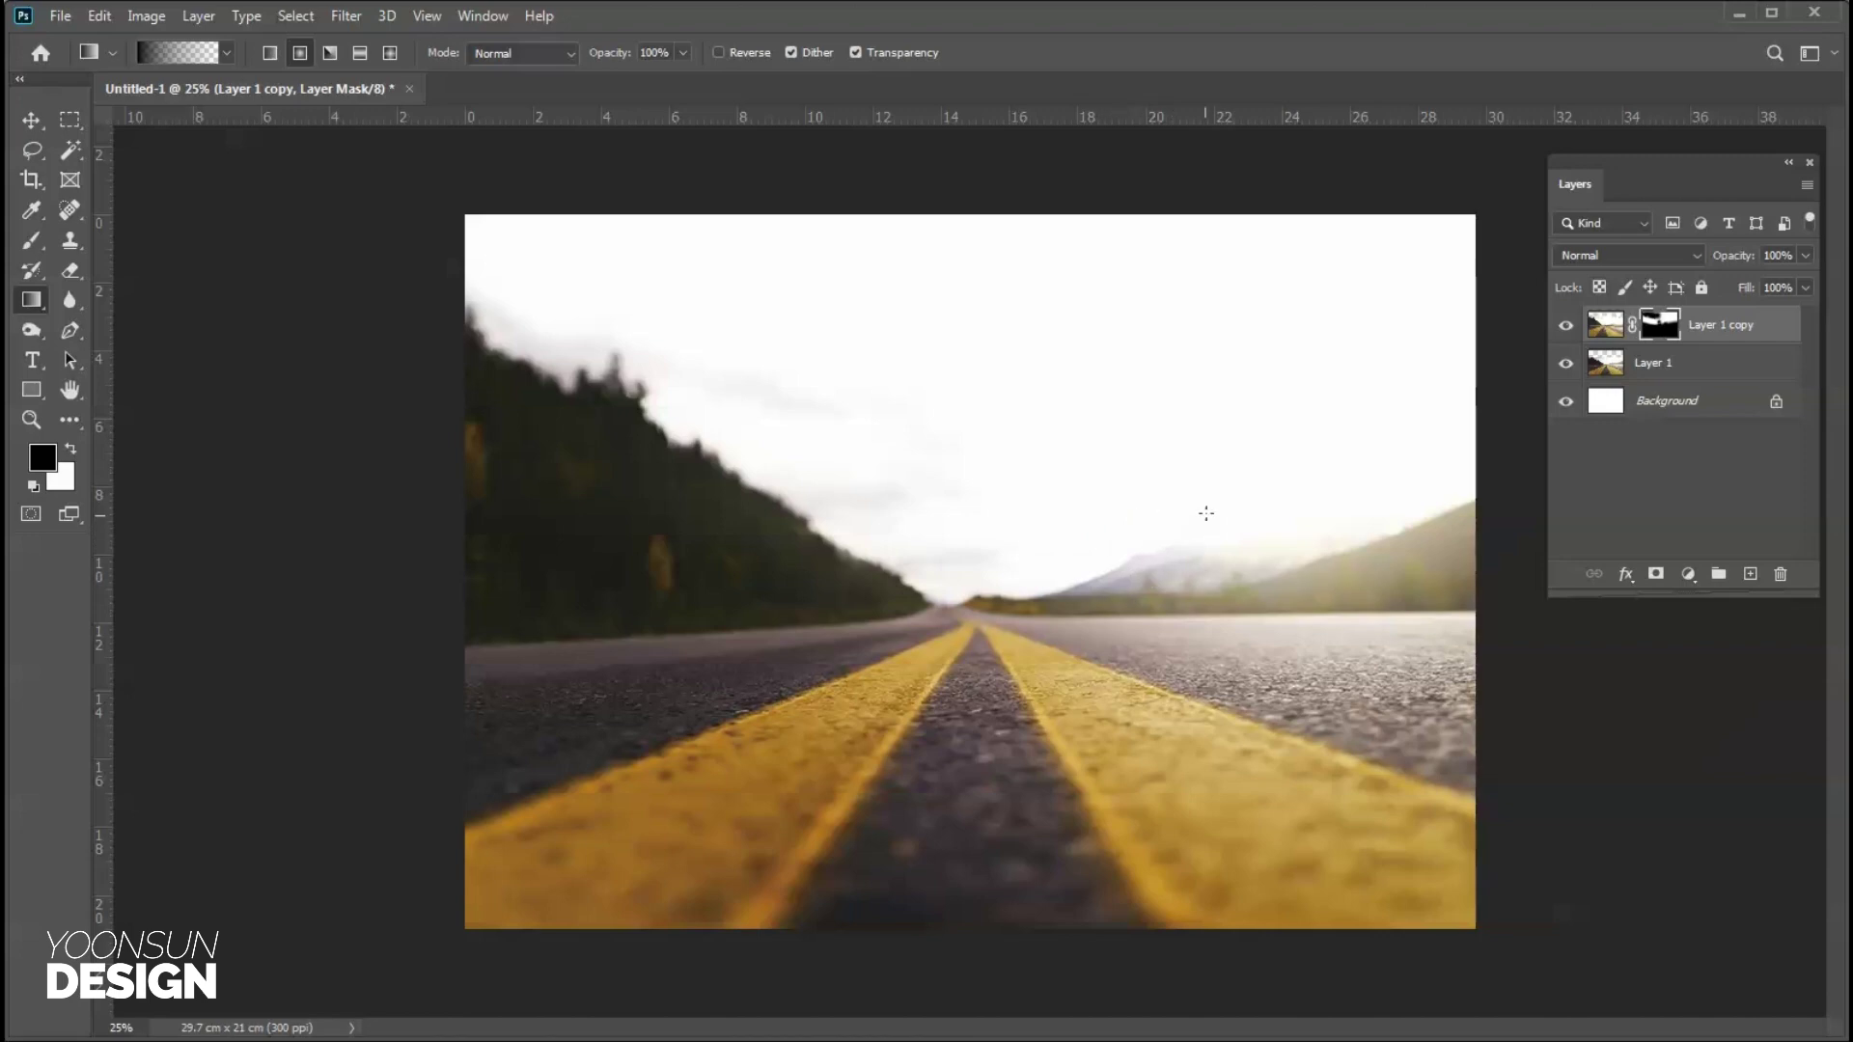
key("v")
Merge Layer 1 and Layer 1 copy into a single photo layer above the Background.
left_click(1775, 733)
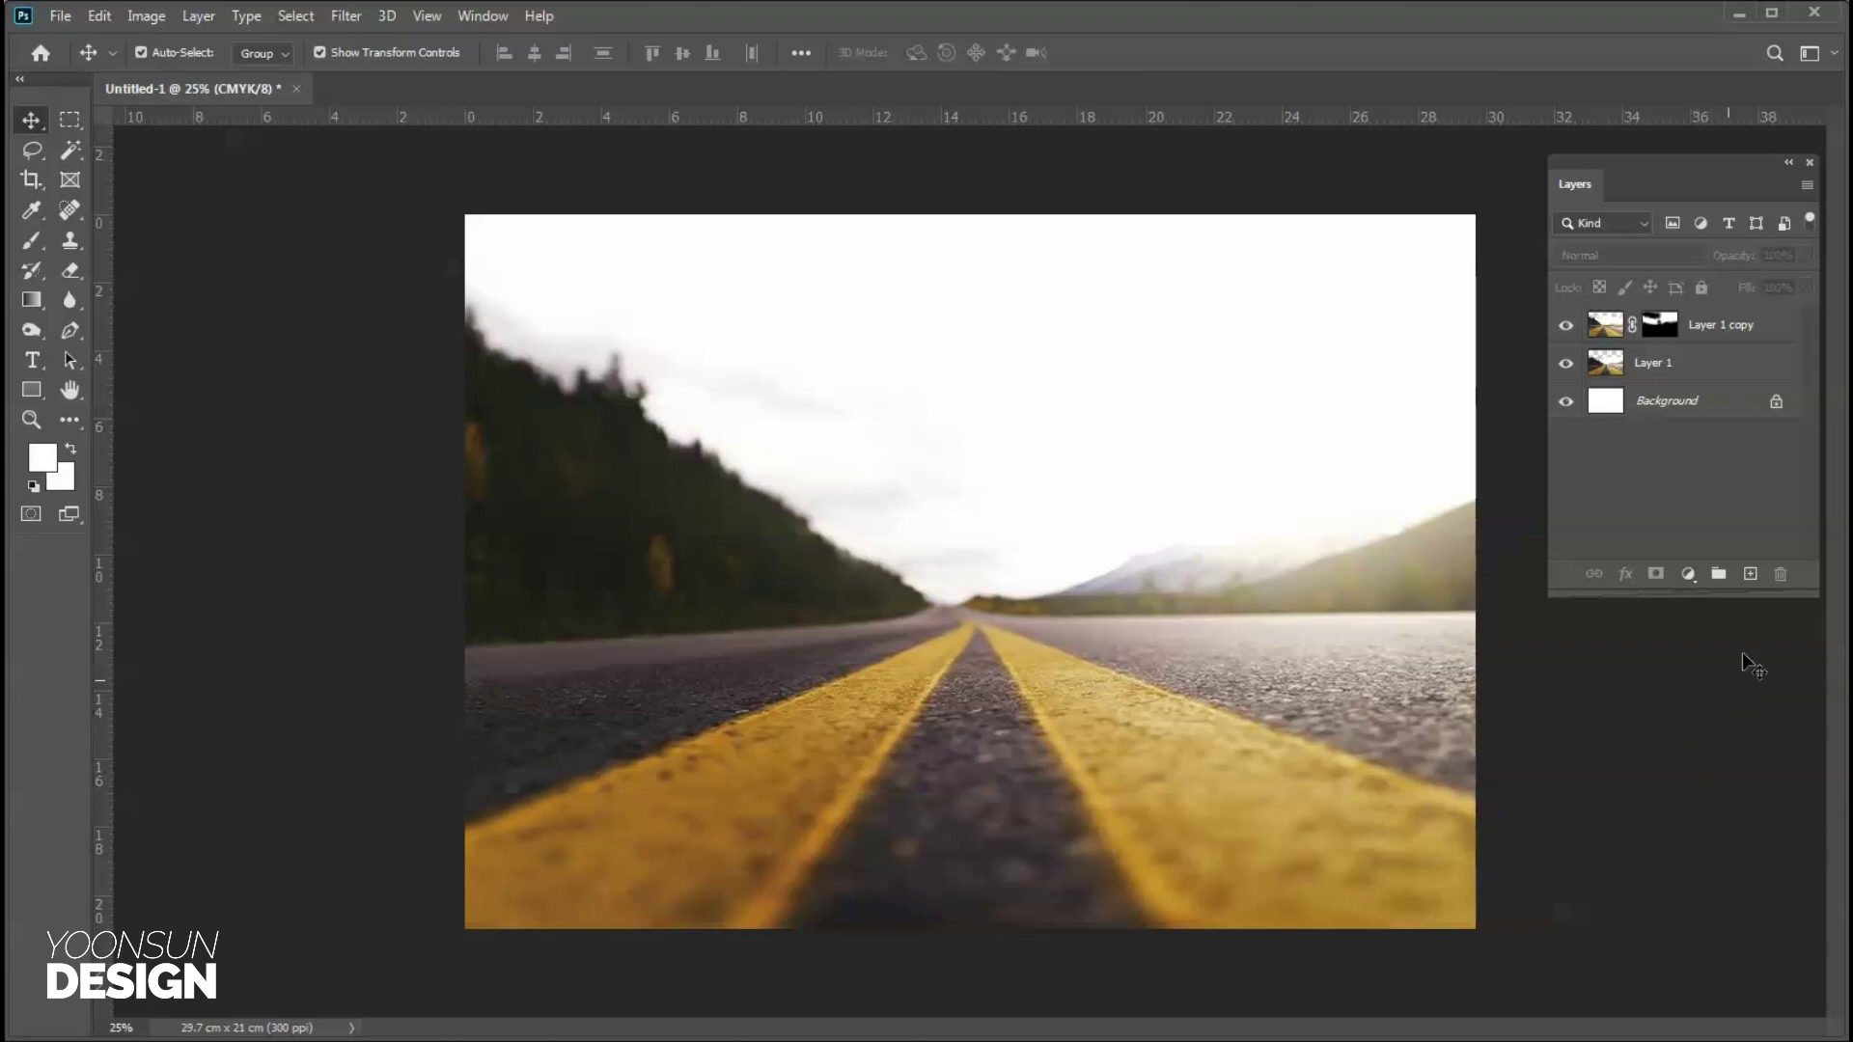
left_click(1719, 369)
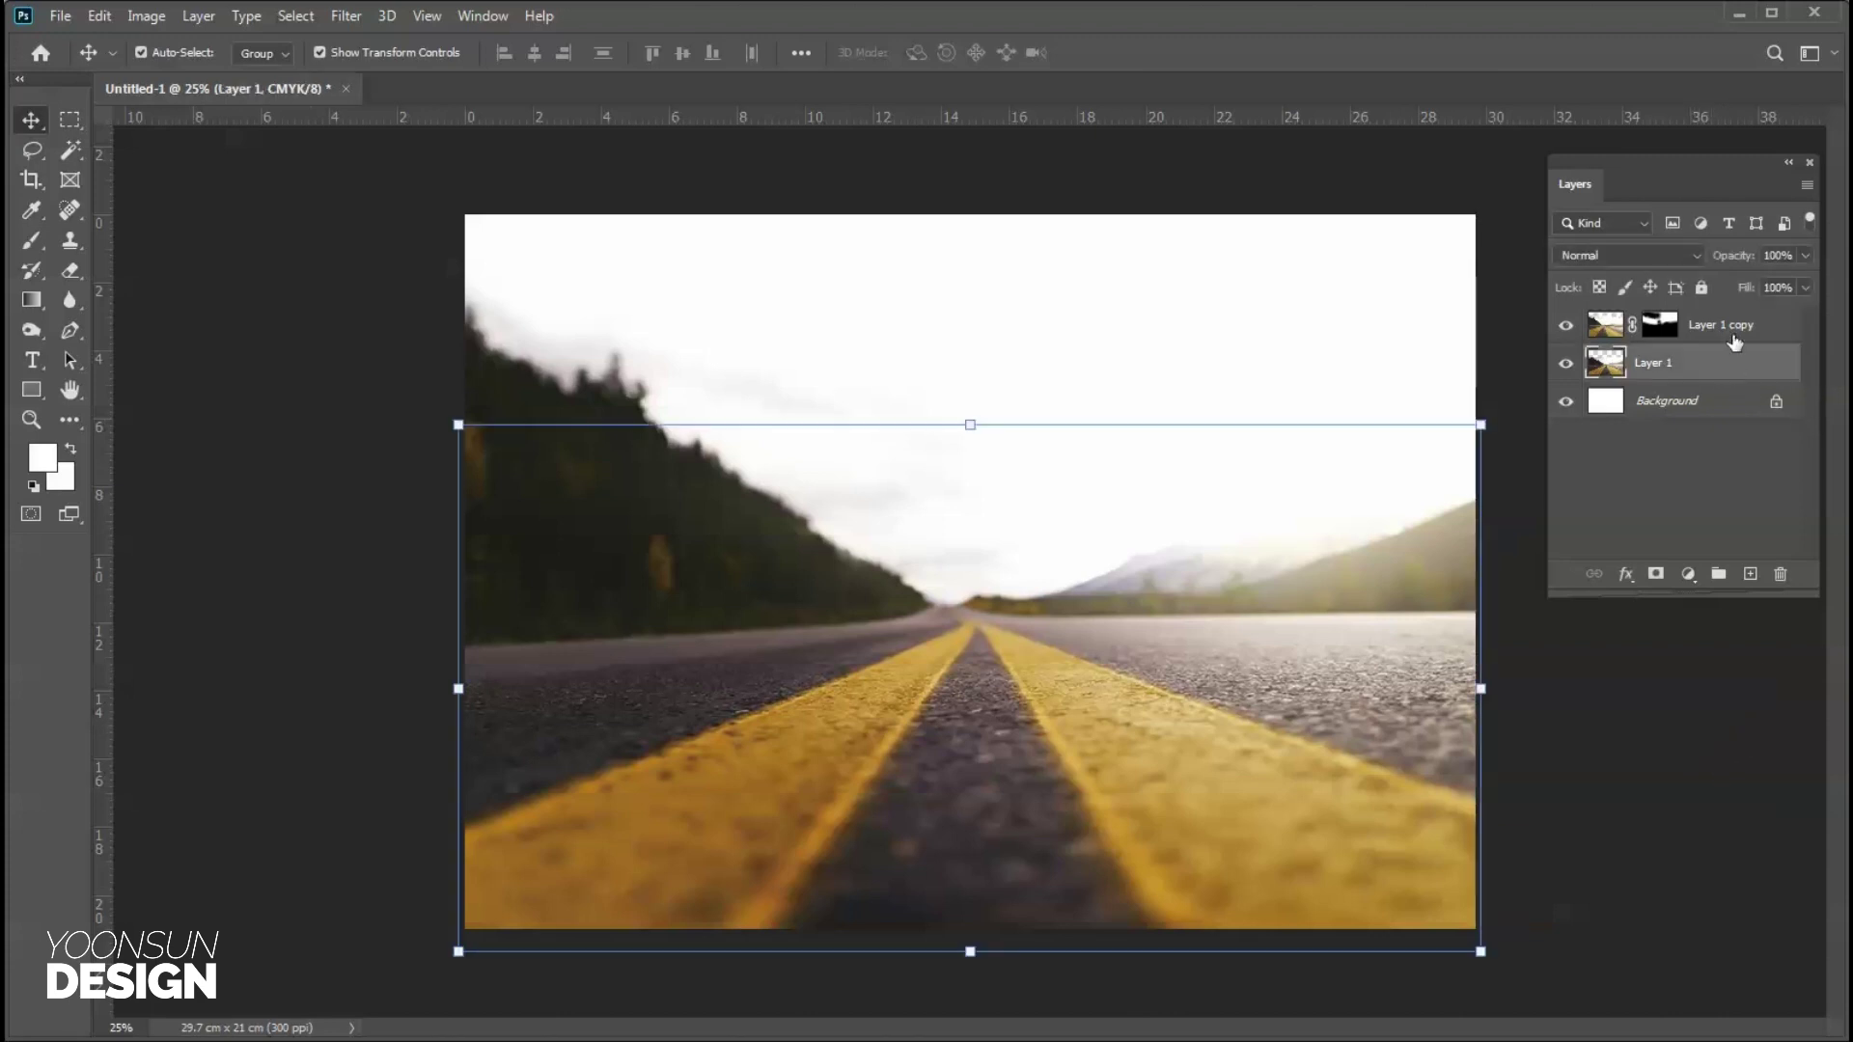
left_click(1735, 328, "shift")
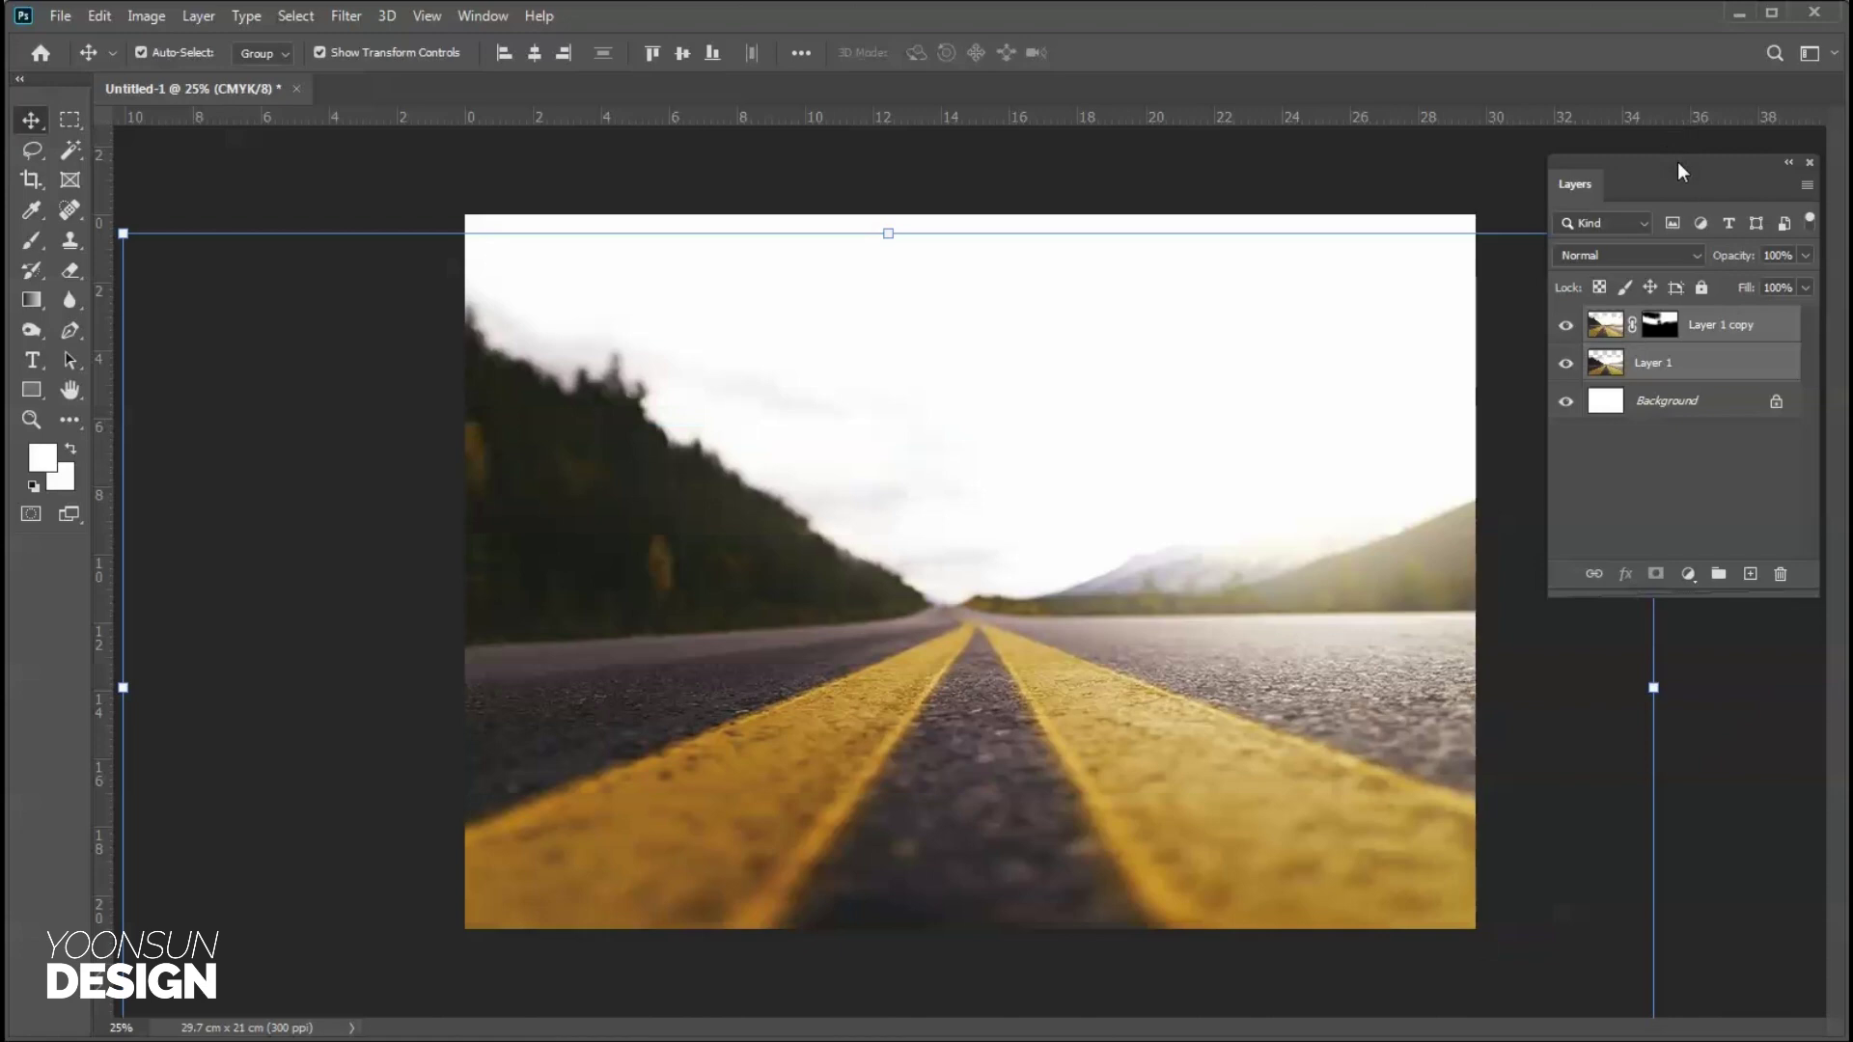
left_click_drag(1677, 162, 1422, 39)
right_click(1445, 213)
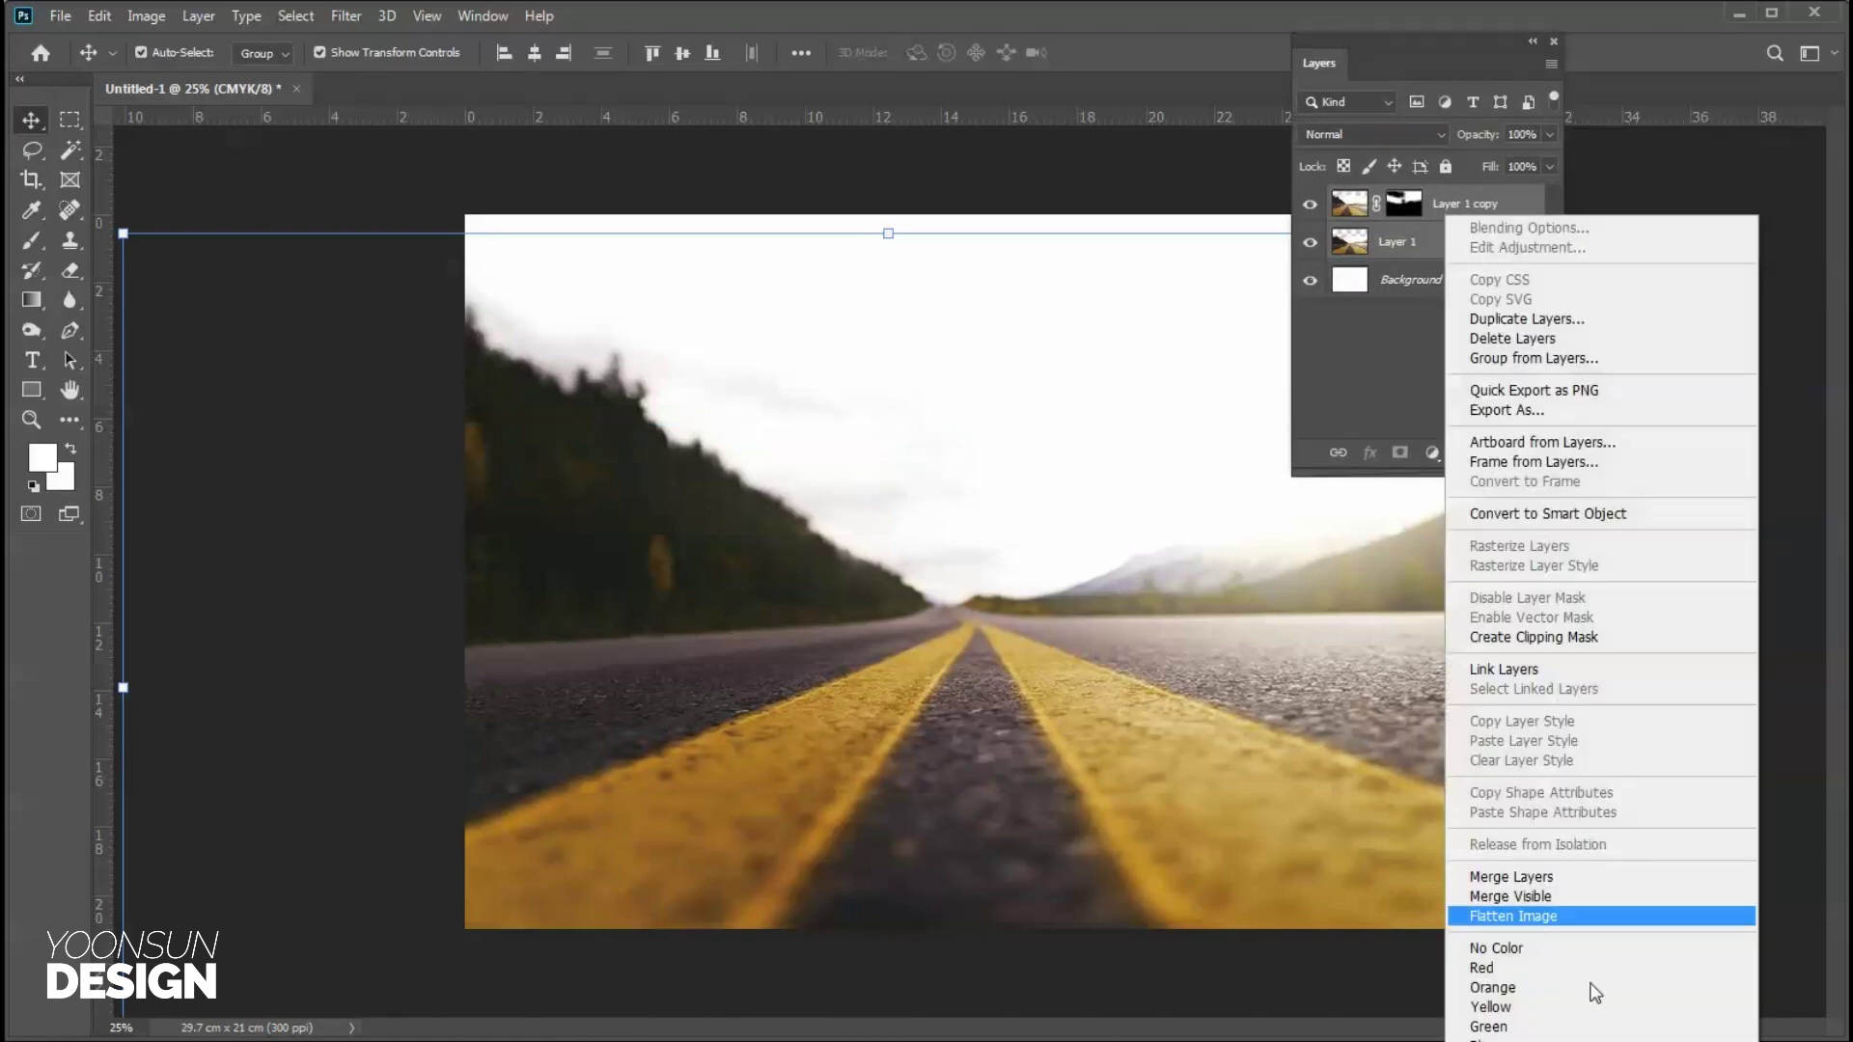
left_click(1594, 890)
left_click_drag(1421, 45, 1662, 165)
left_click(1350, 177)
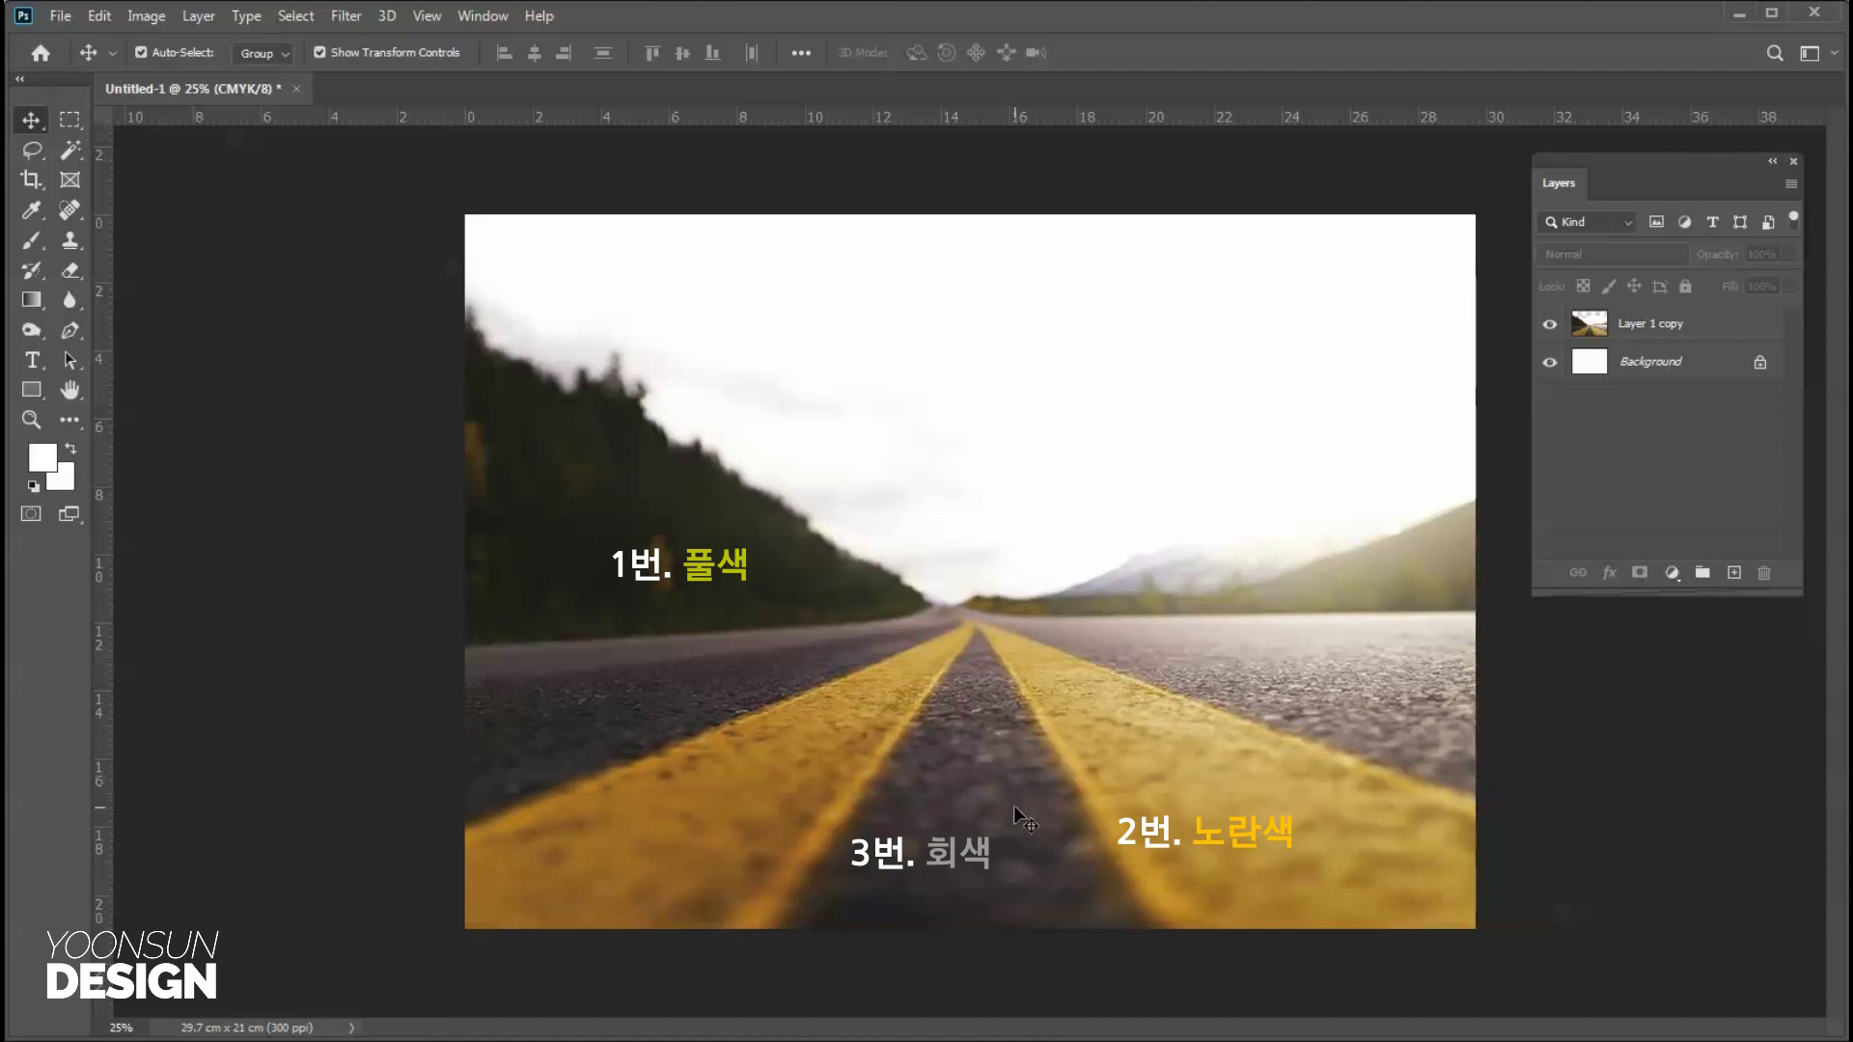
Add an empty layer above the merged photo and sample the dark grey asphalt between the yellow lines as foreground color.
left_click(1710, 336)
left_click(1734, 573)
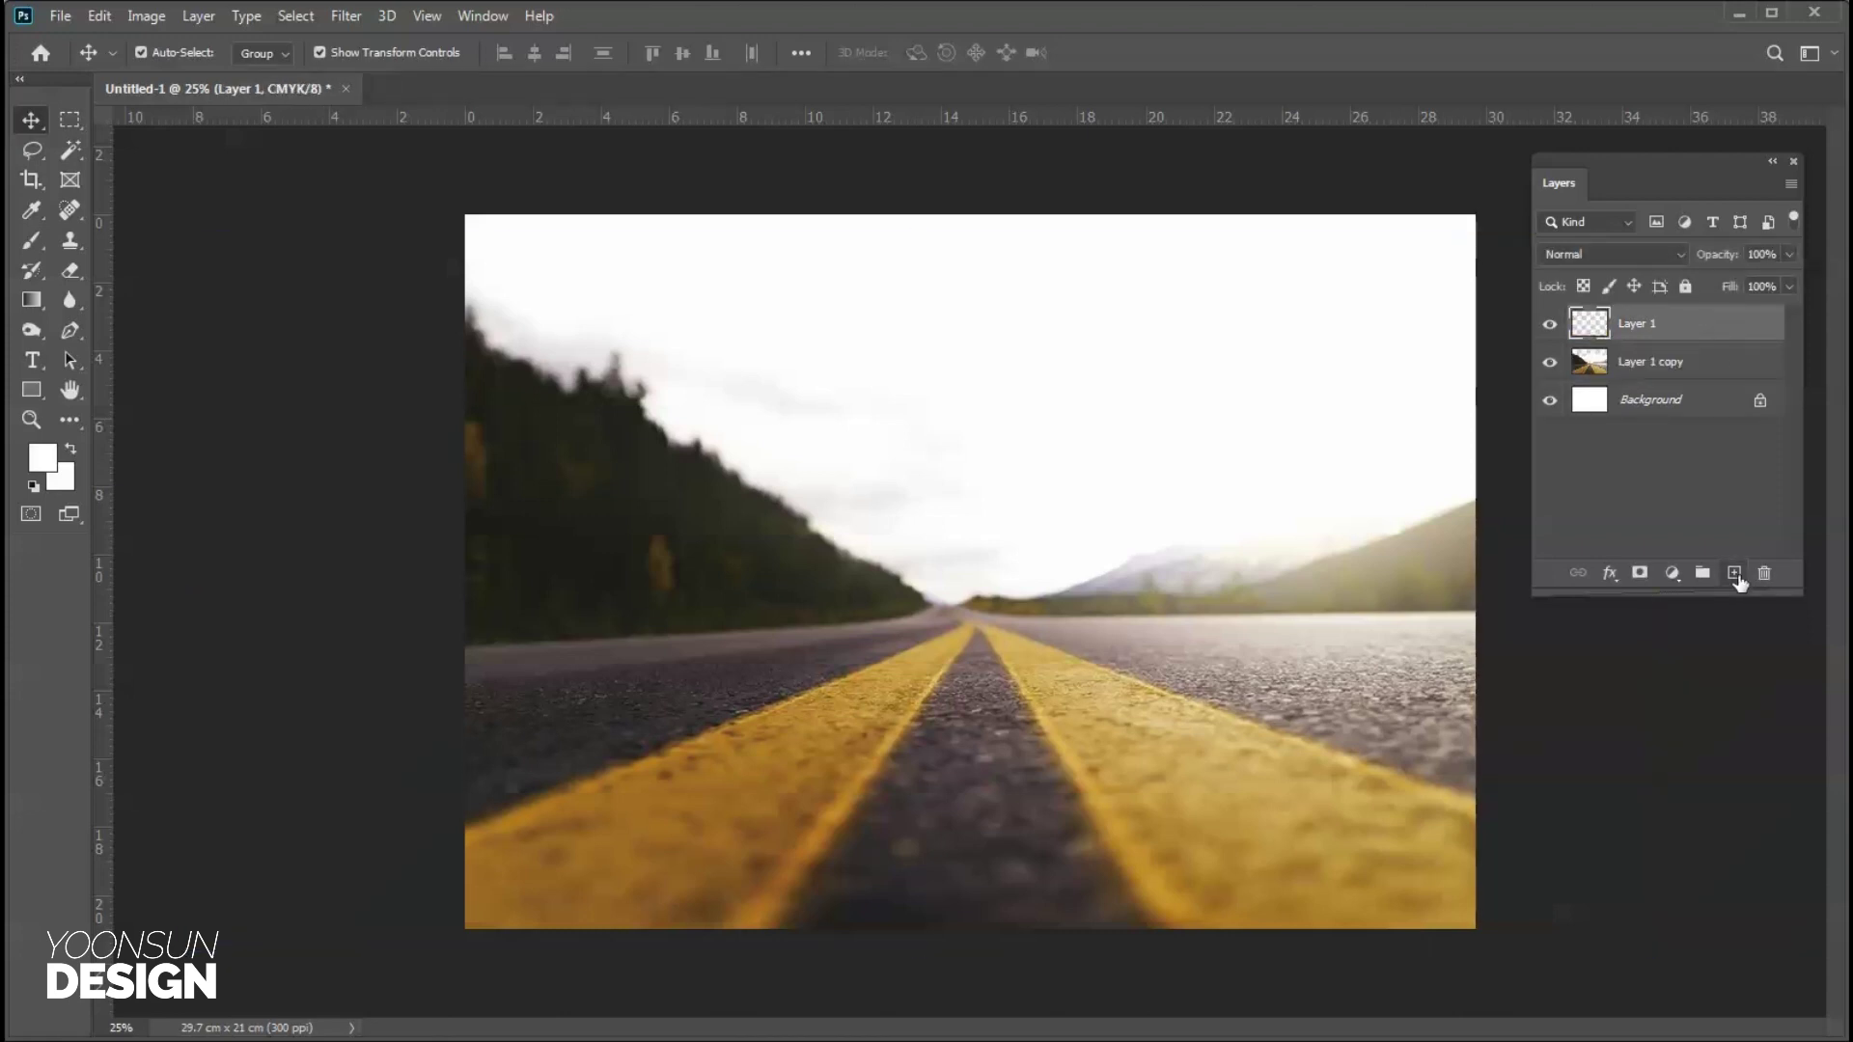
left_click(32, 210)
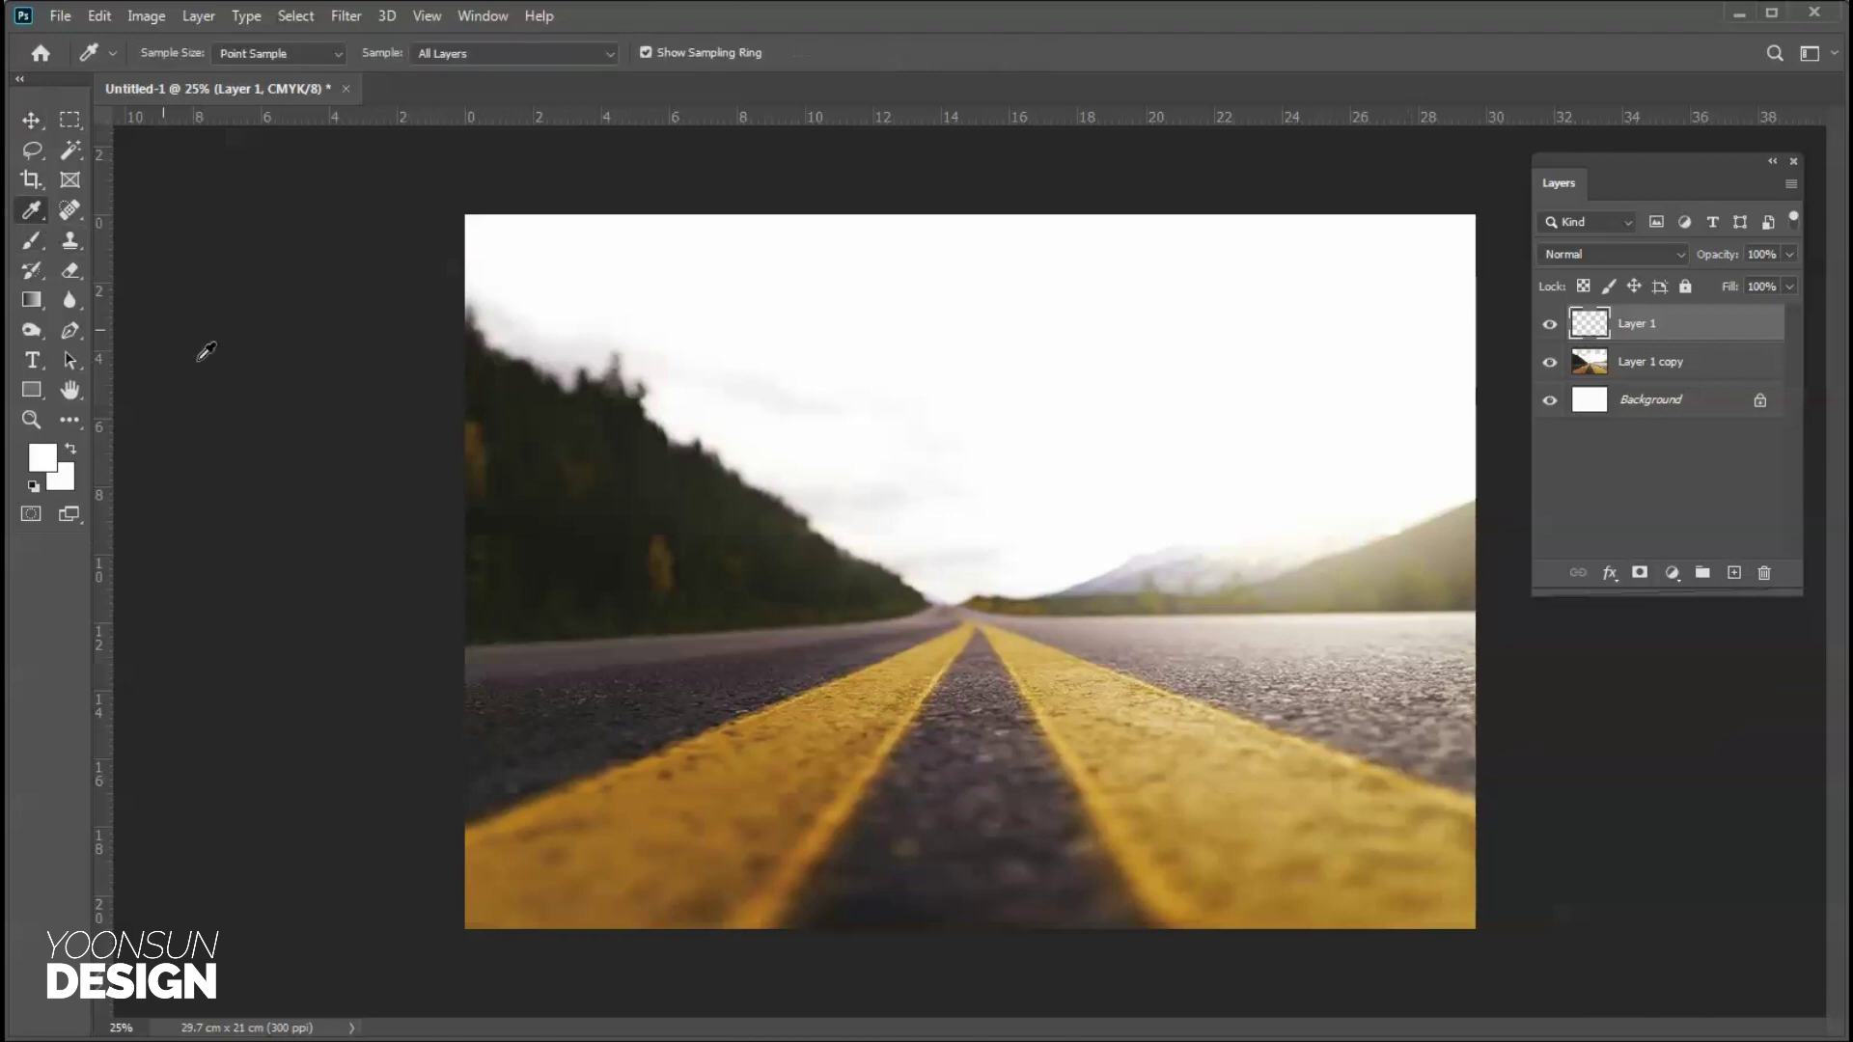
left_click(912, 799)
Fade the road's near end and both lower corners into the sampled grey with several linear foreground-to-transparent gradients on Layer 1.
left_click(31, 300)
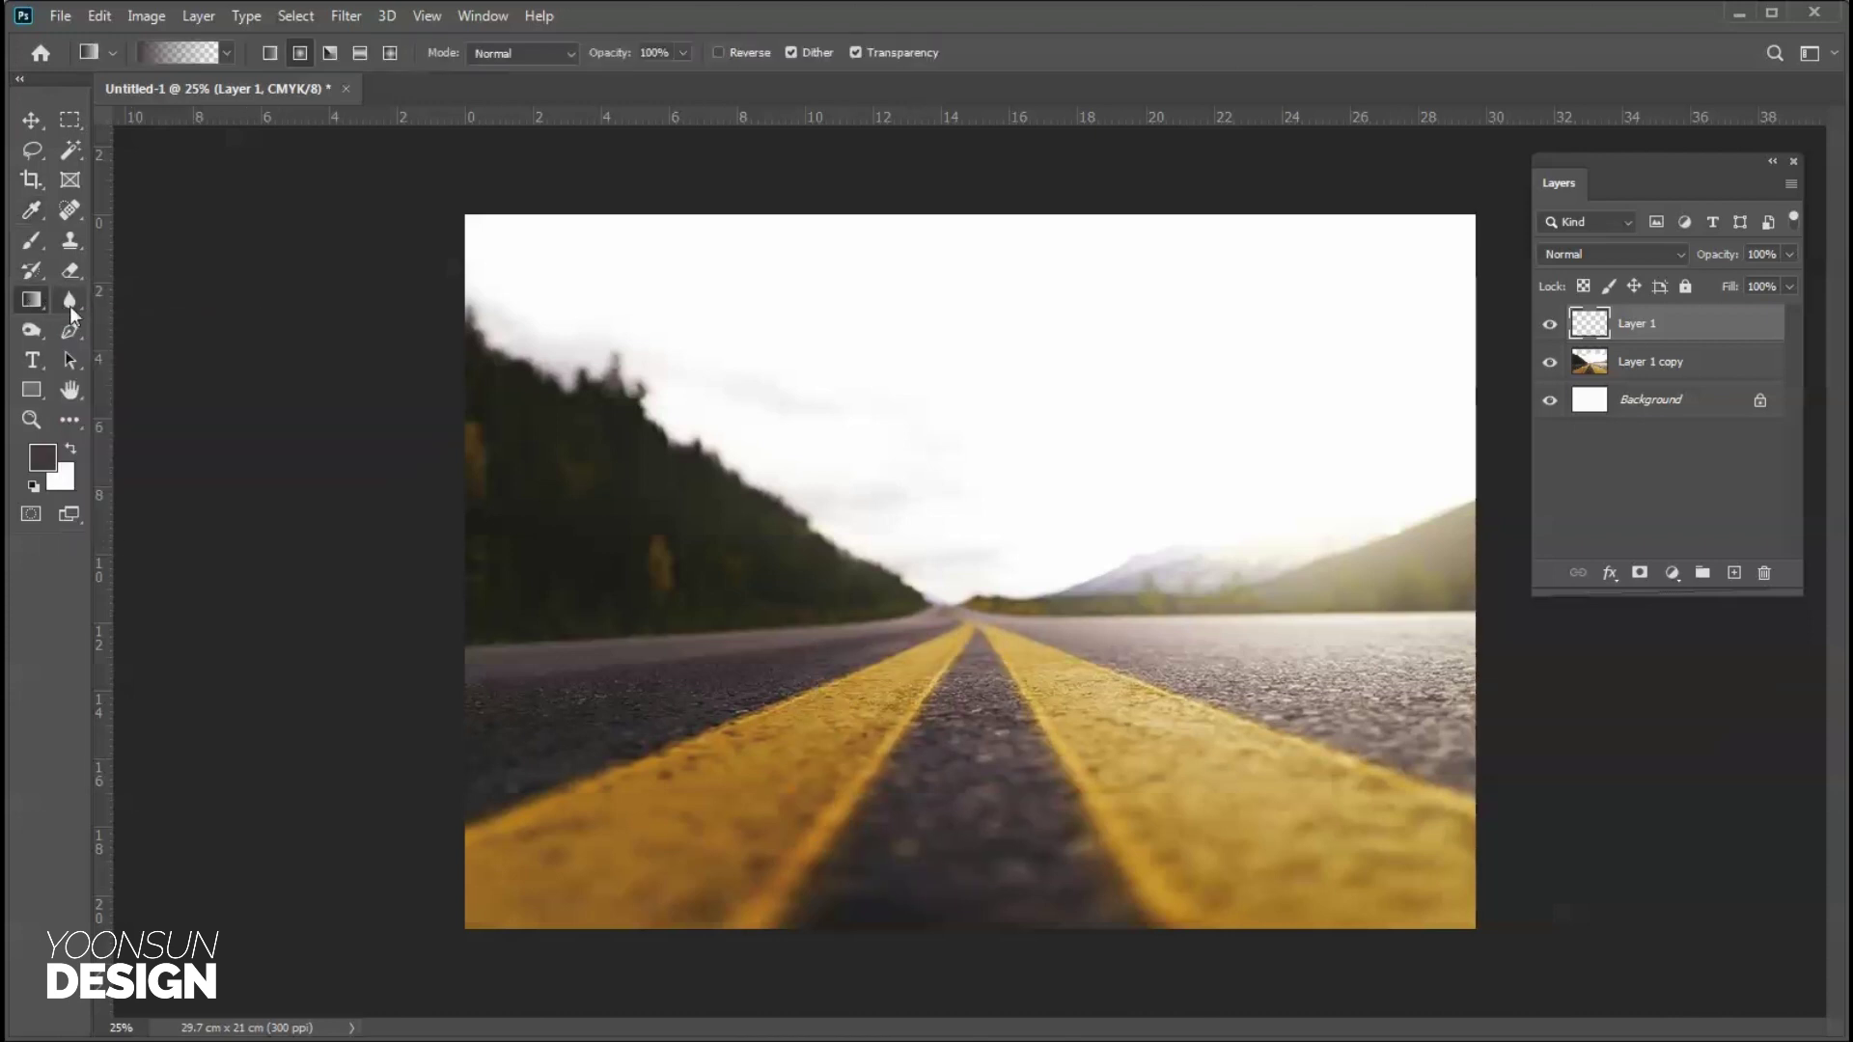
left_click(267, 54)
left_click_drag(1027, 938, 1027, 777)
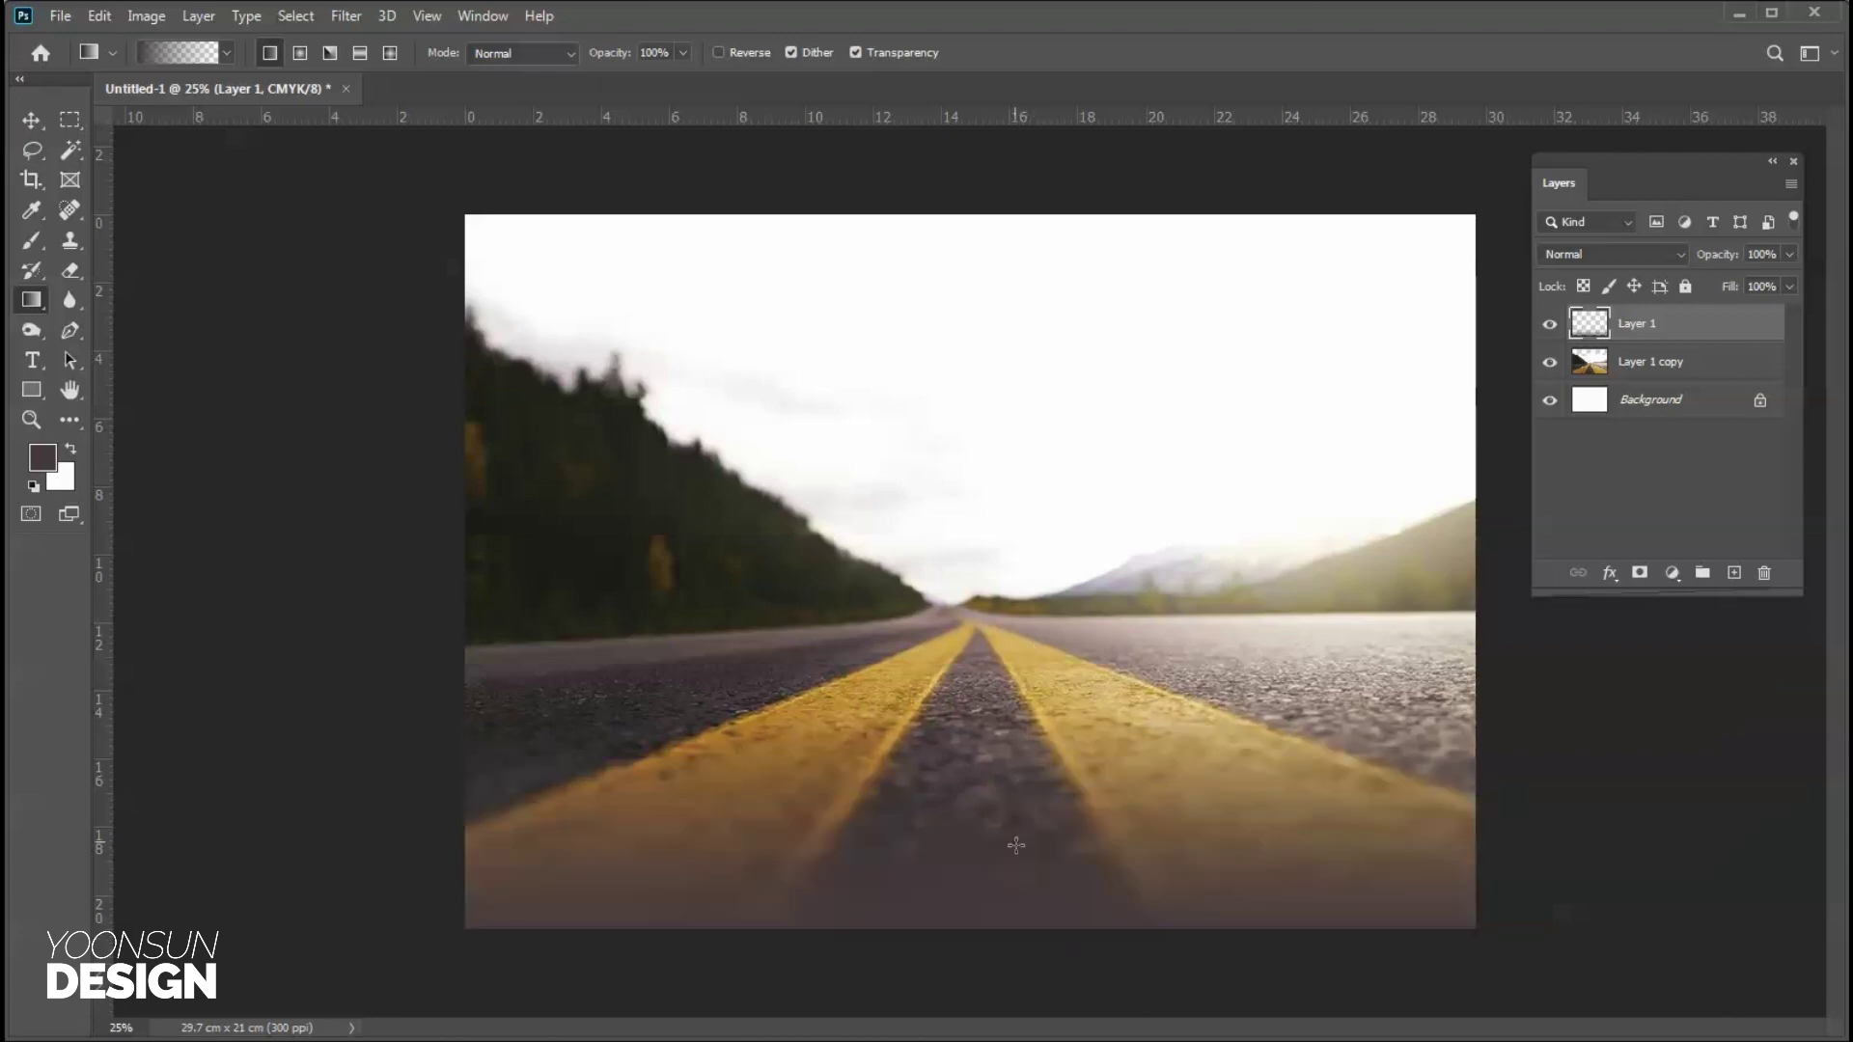
left_click_drag(1044, 974, 1040, 663)
left_click_drag(1471, 980, 1413, 884)
left_click_drag(443, 954, 603, 786)
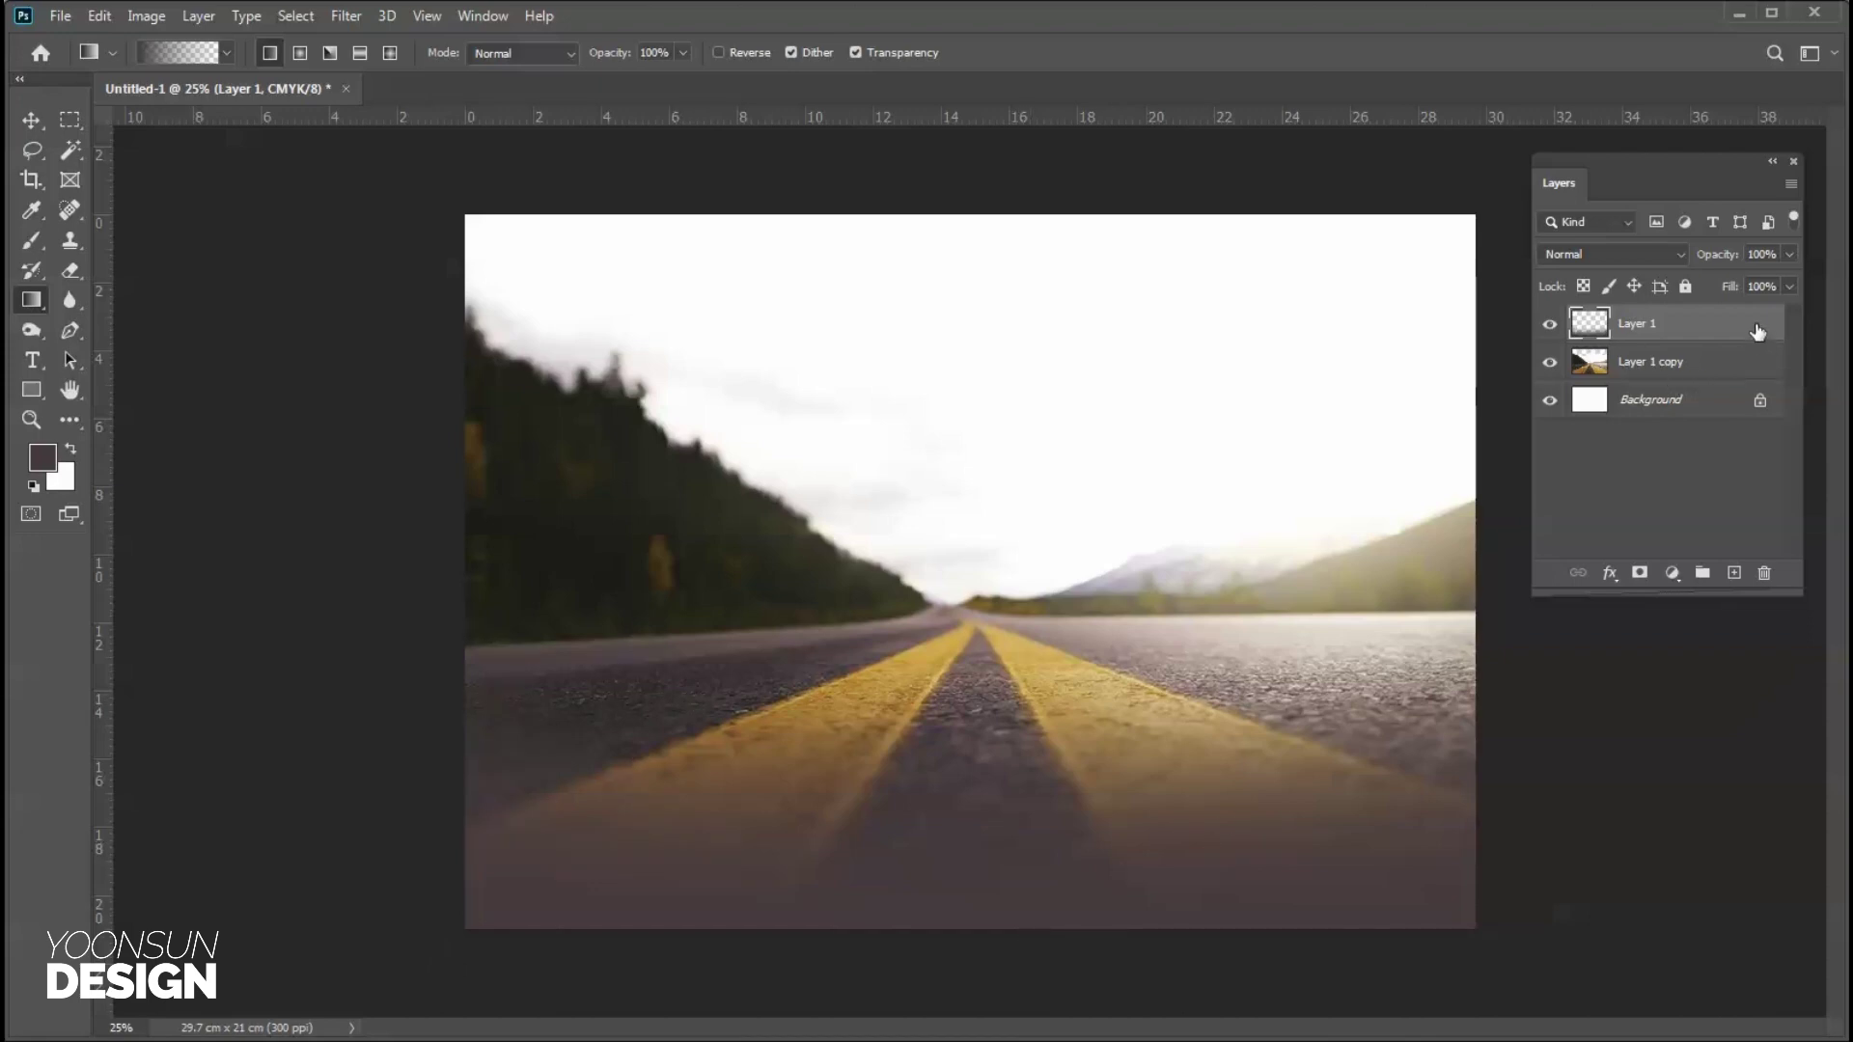
Darken Layer 1's gradient with Curves, raising the CMYK curve to output 80 at input 61.
key("ctrl+m")
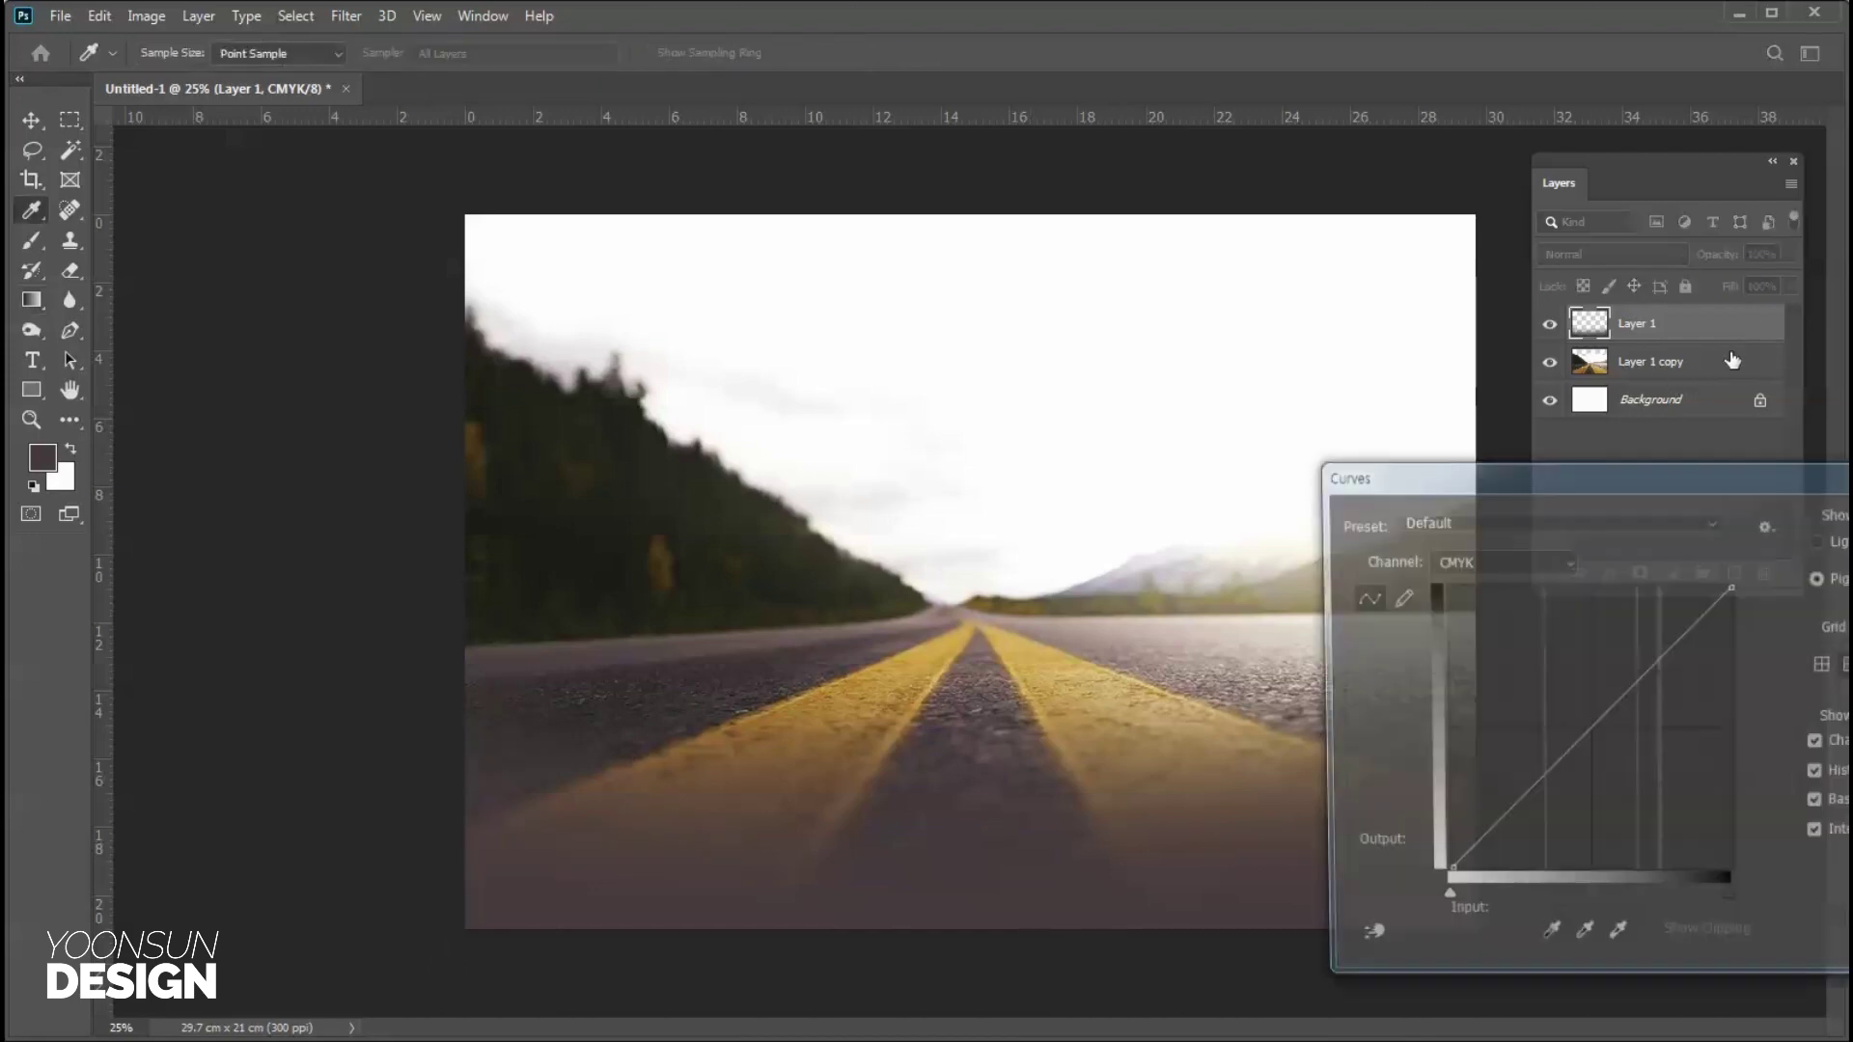
left_click_drag(1646, 462, 435, 58)
left_click_drag(411, 290, 412, 234)
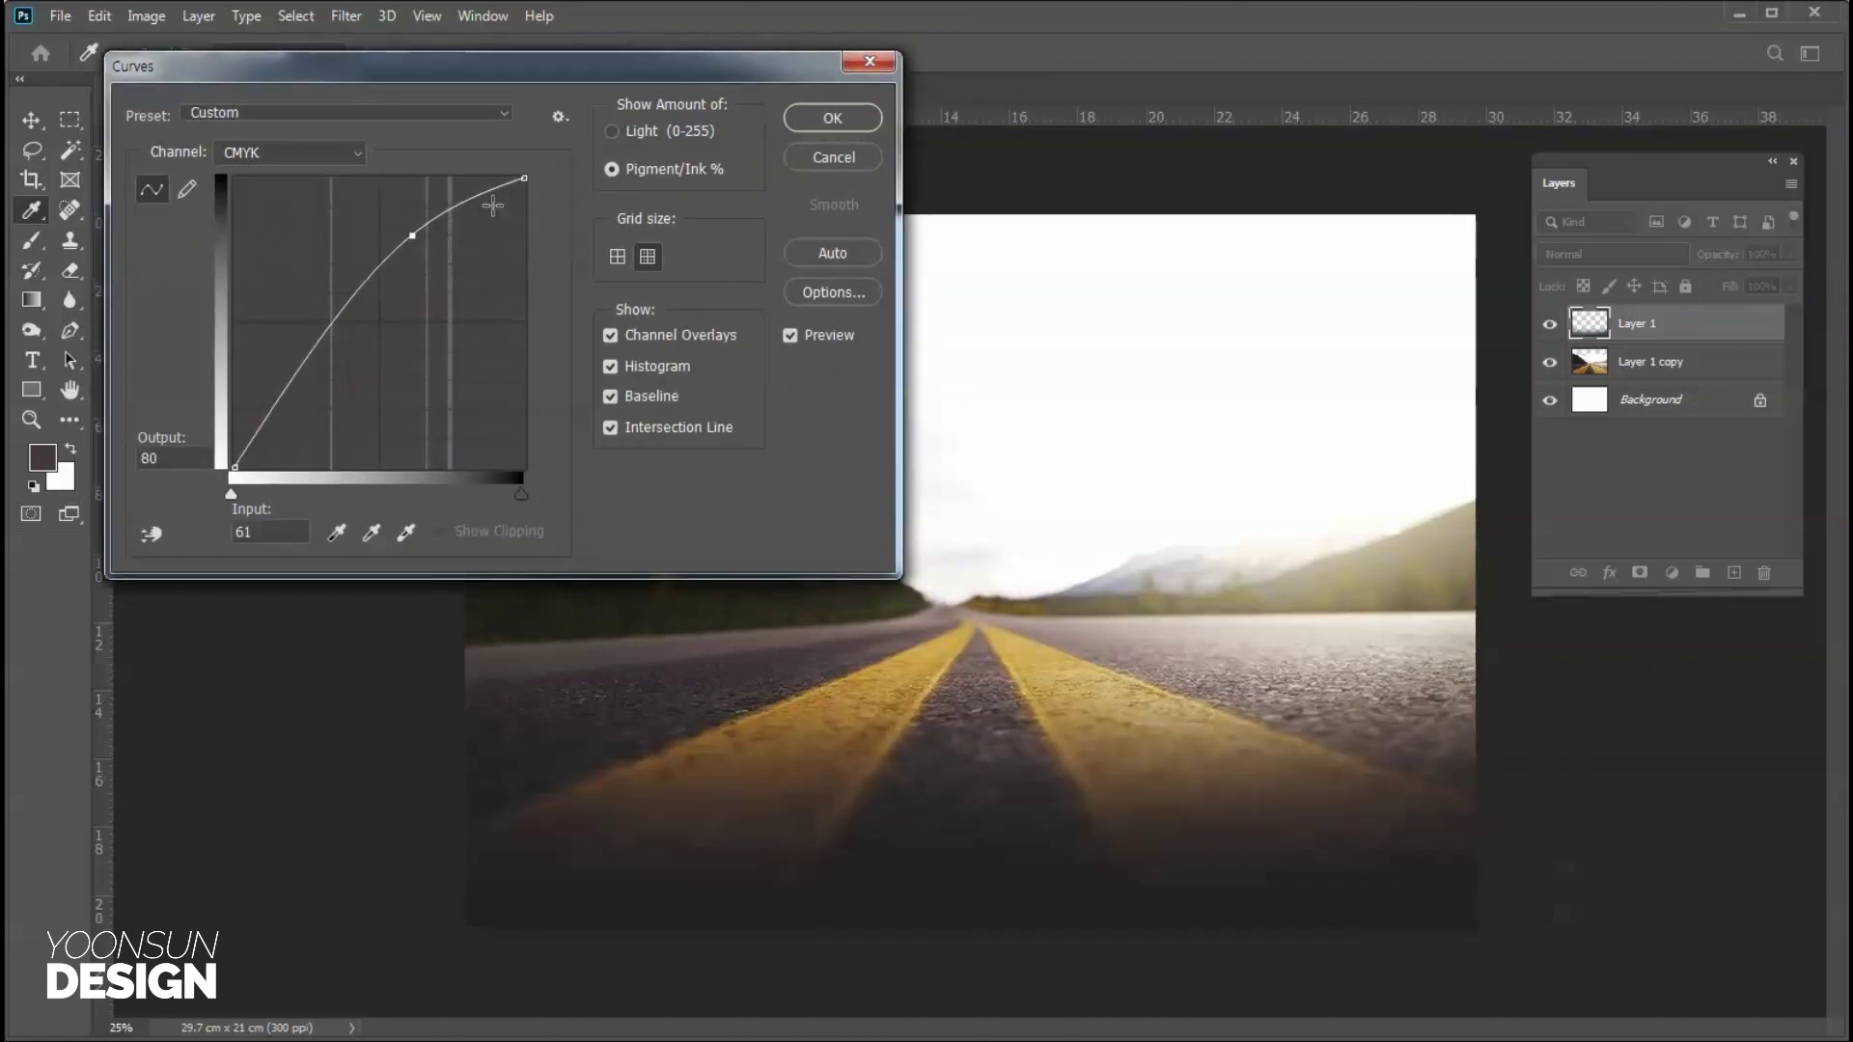
left_click(831, 118)
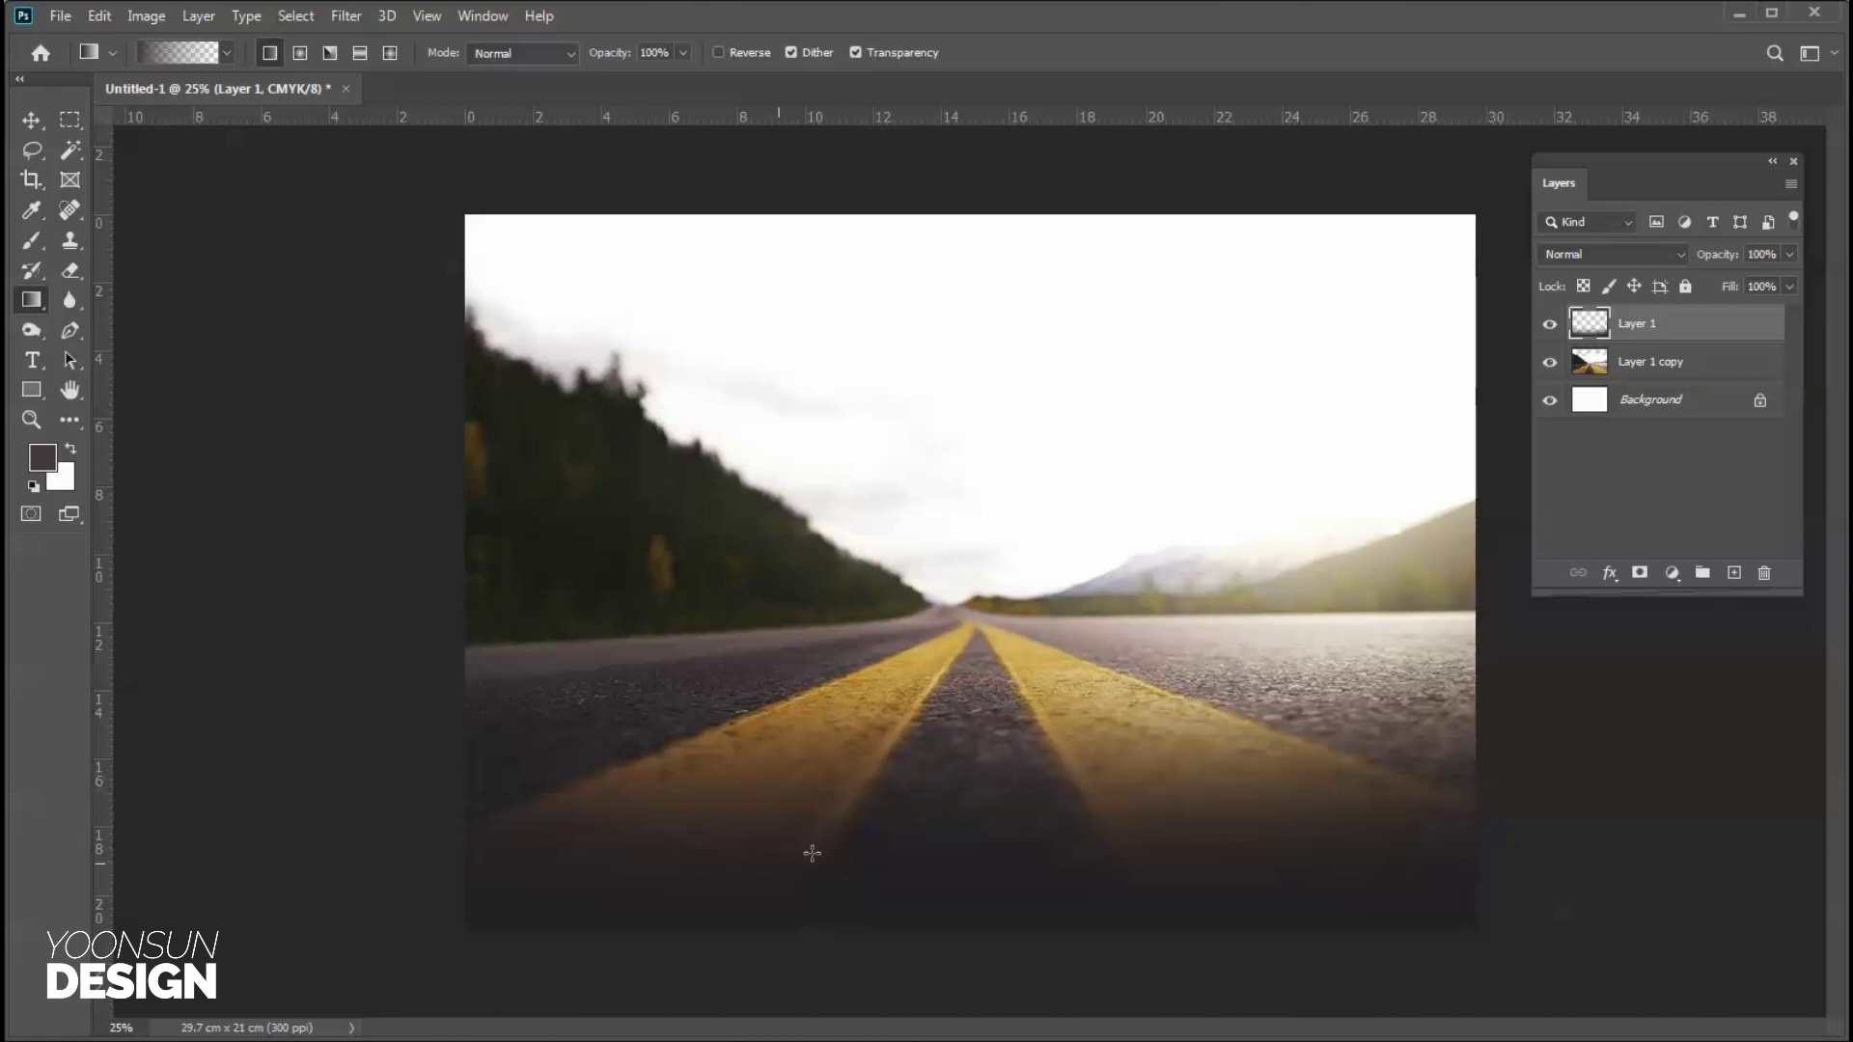
Tint Layer 1's dark gradient purple with midtone Color Balance levels of 0, -31 and +31.
key("ctrl+b")
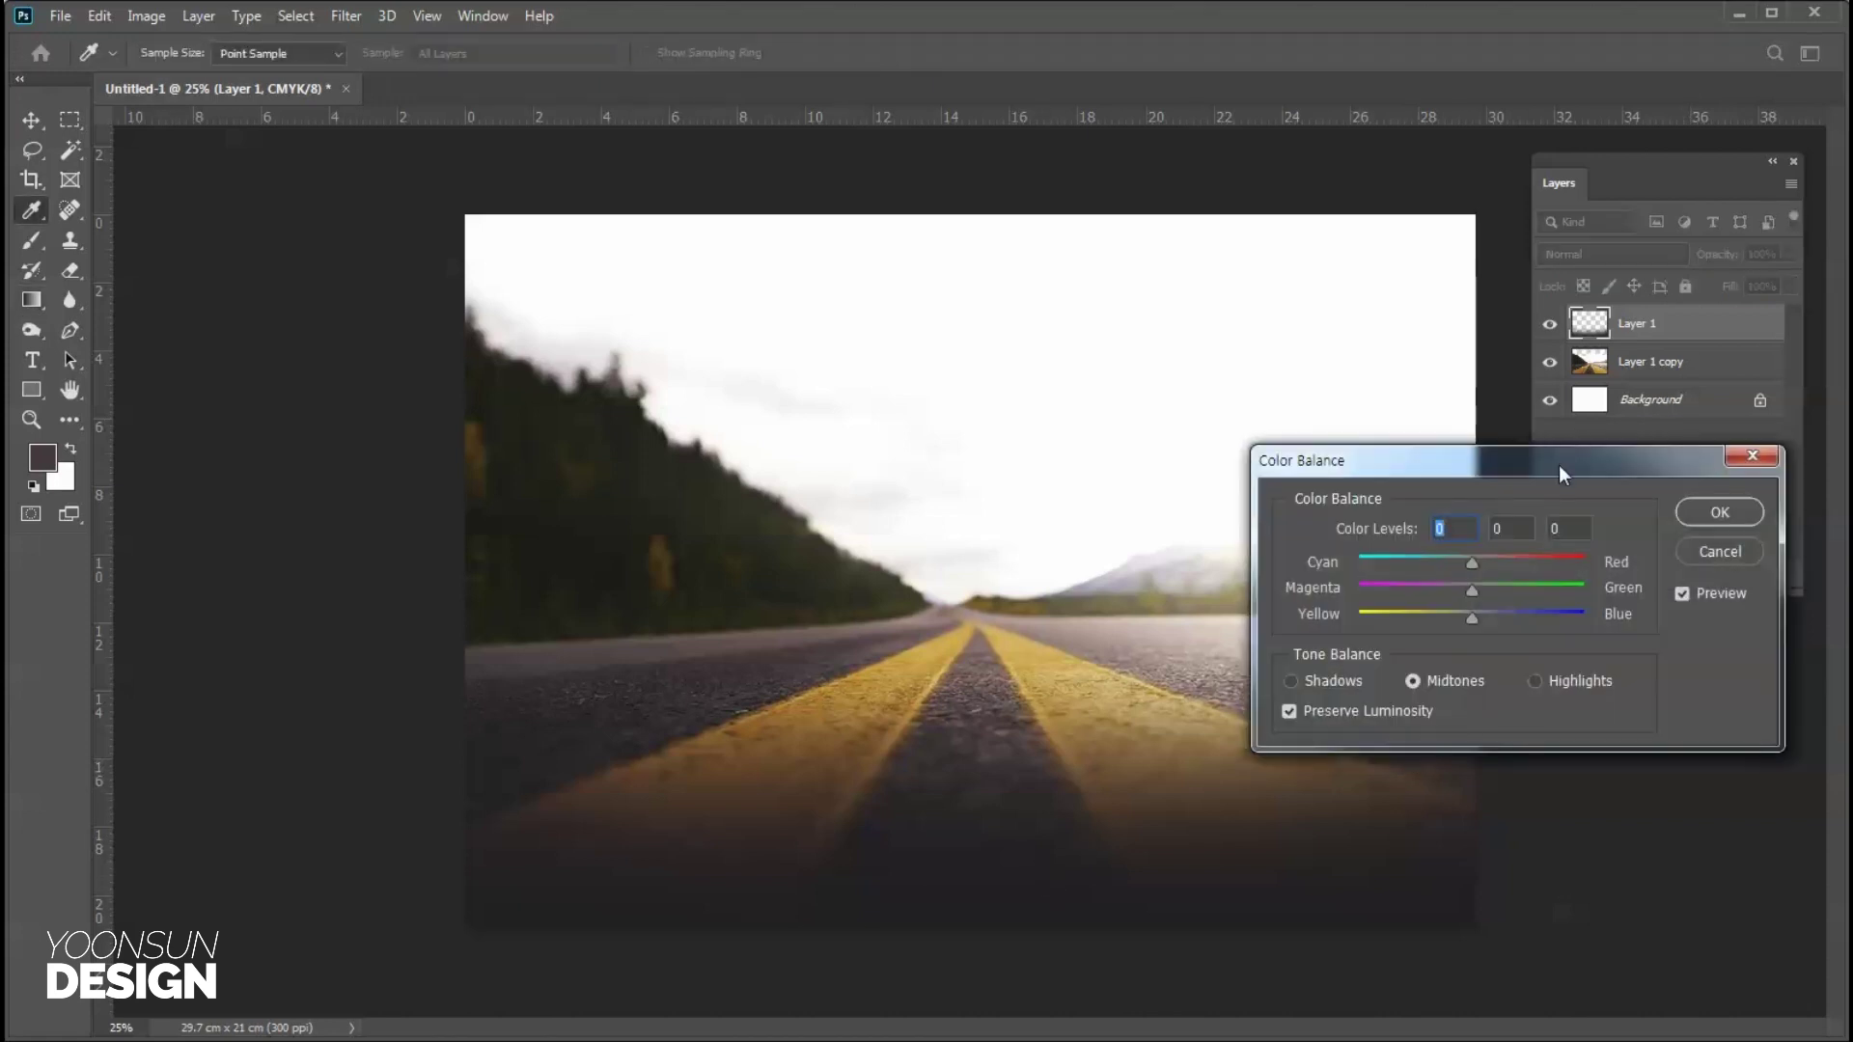
left_click_drag(1559, 465, 531, 218)
left_click_drag(437, 338, 472, 367)
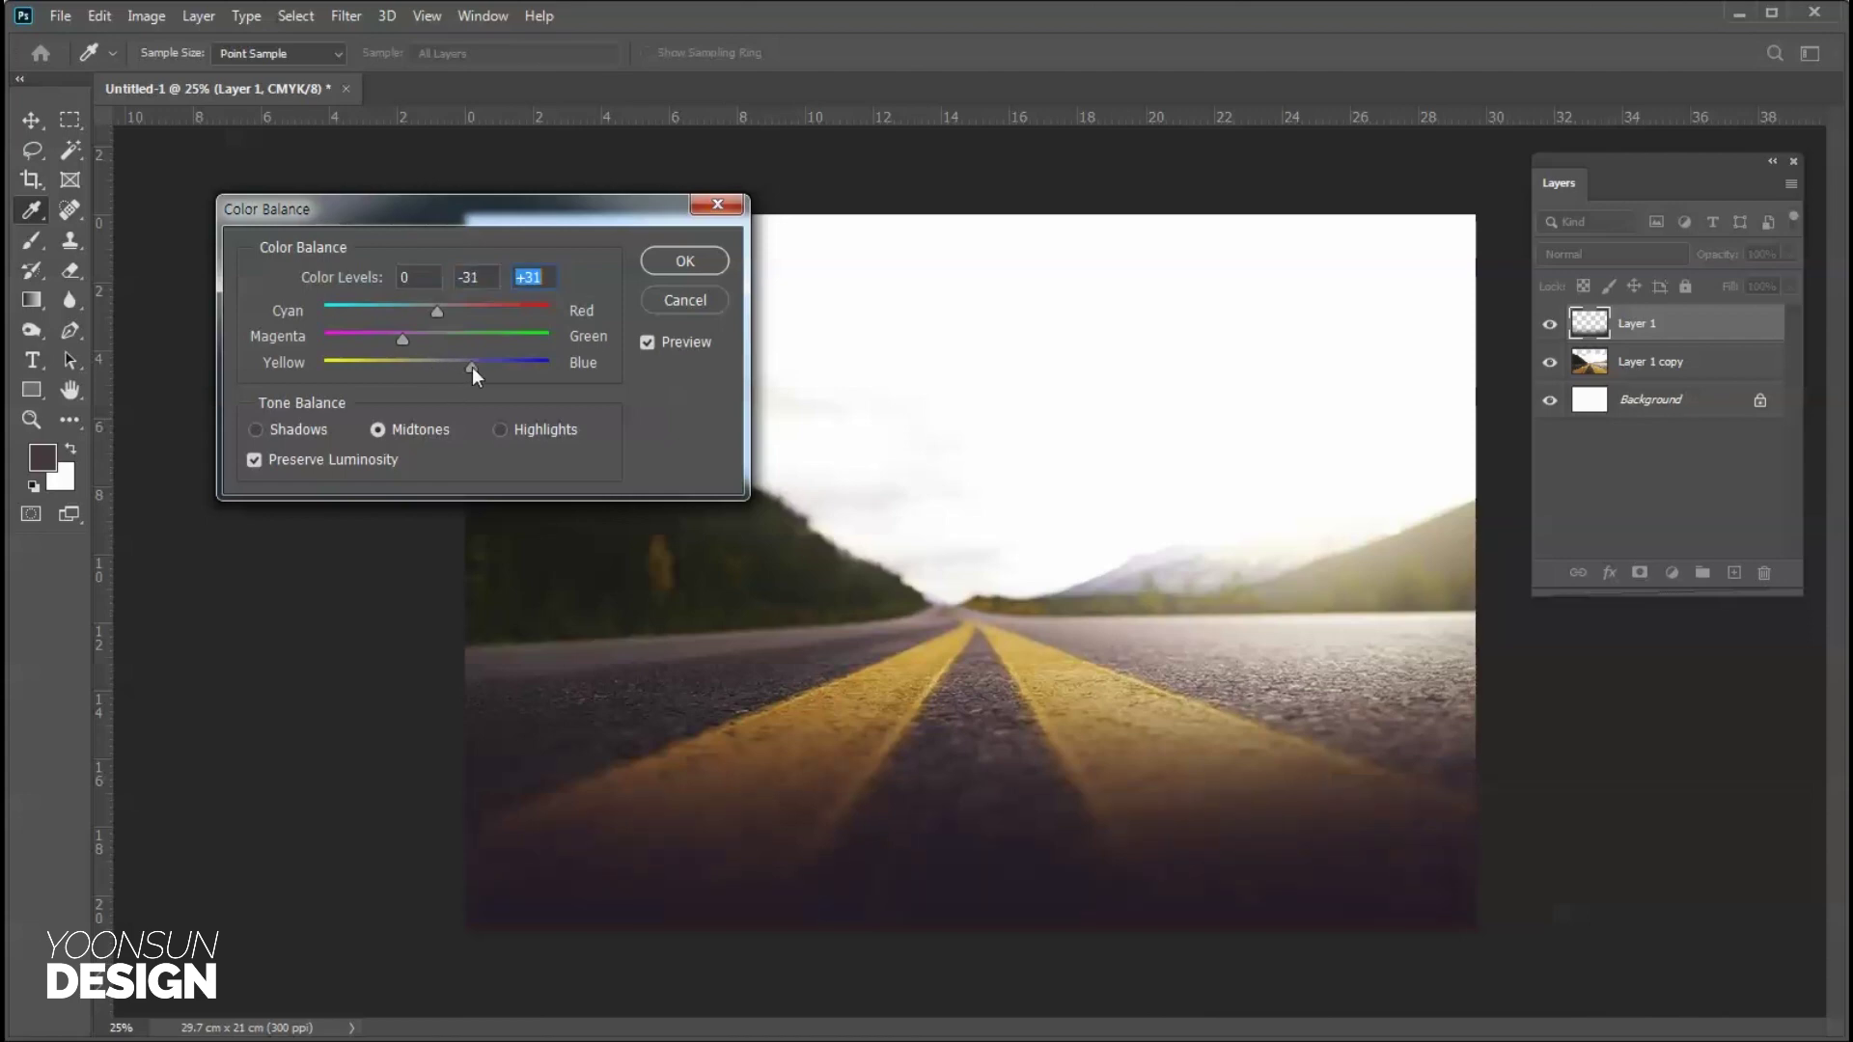
left_click(682, 256)
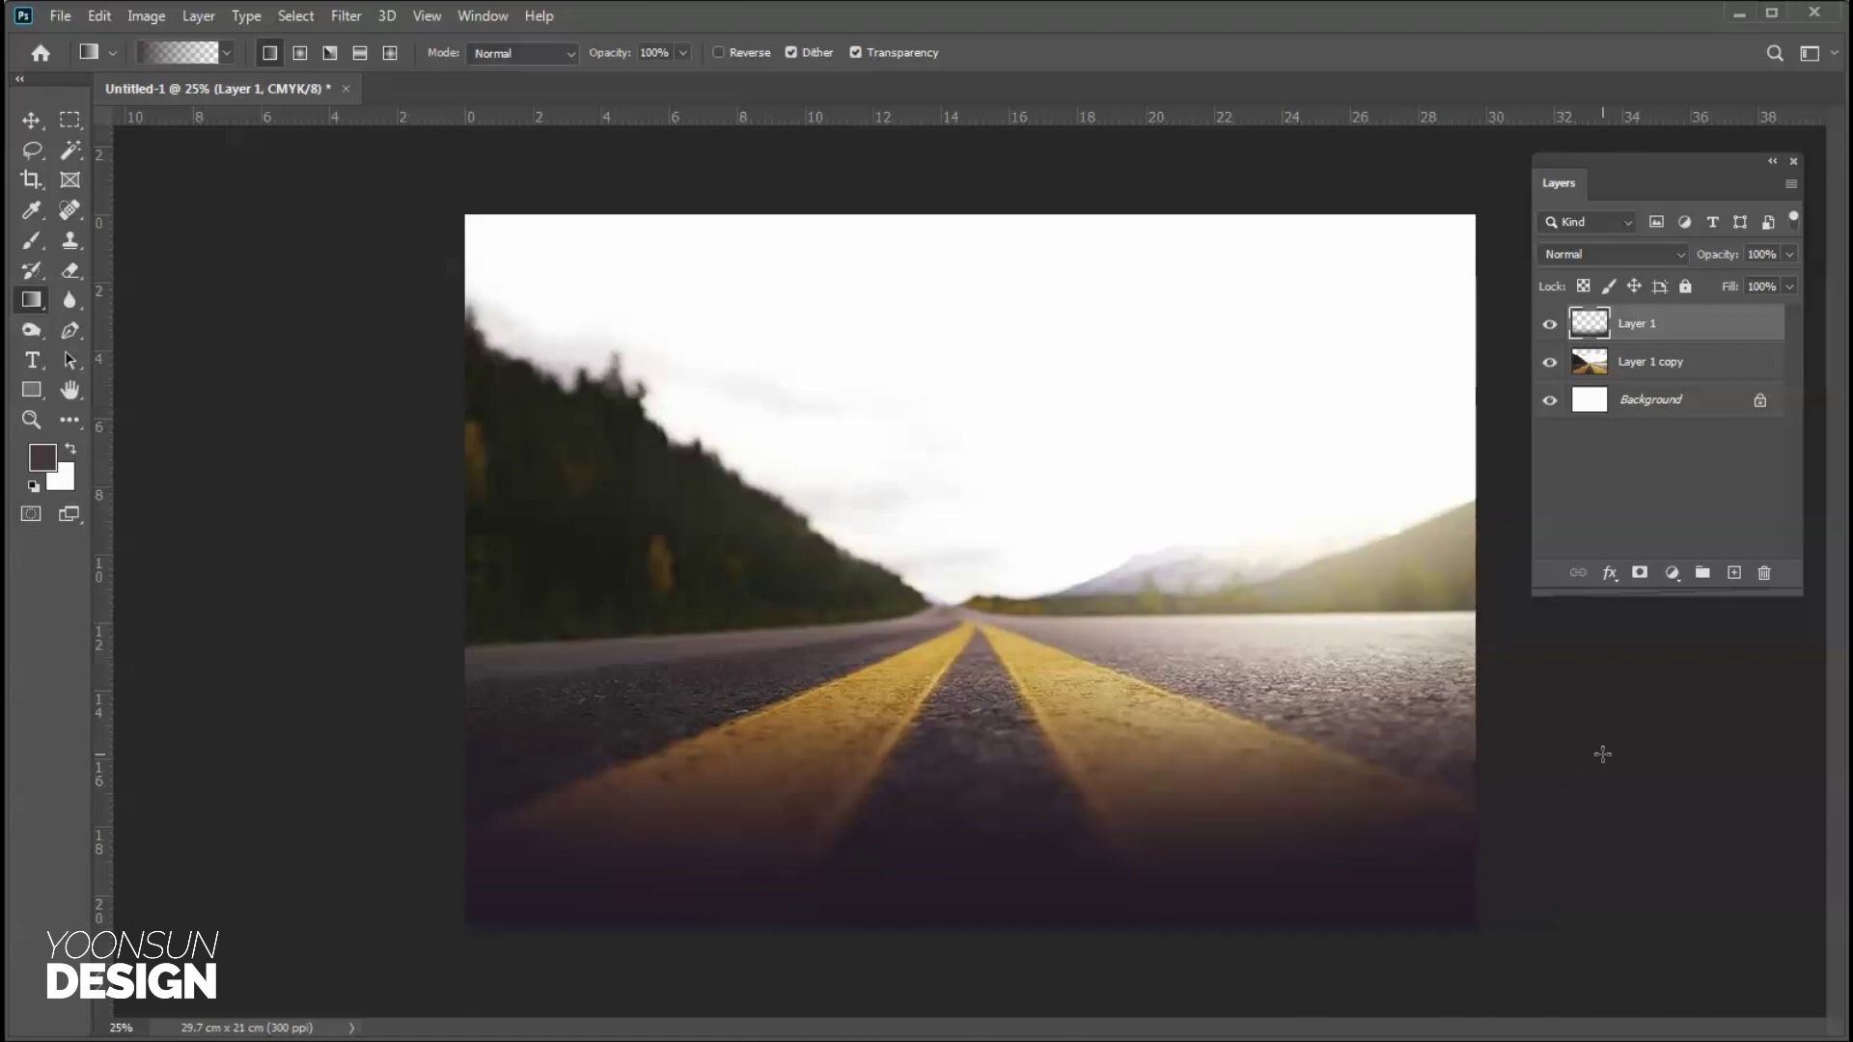
Try a Color Overlay on Layer 1 with several yellow and brown tones sampled from the road lines, and discard it.
double_click(1732, 338)
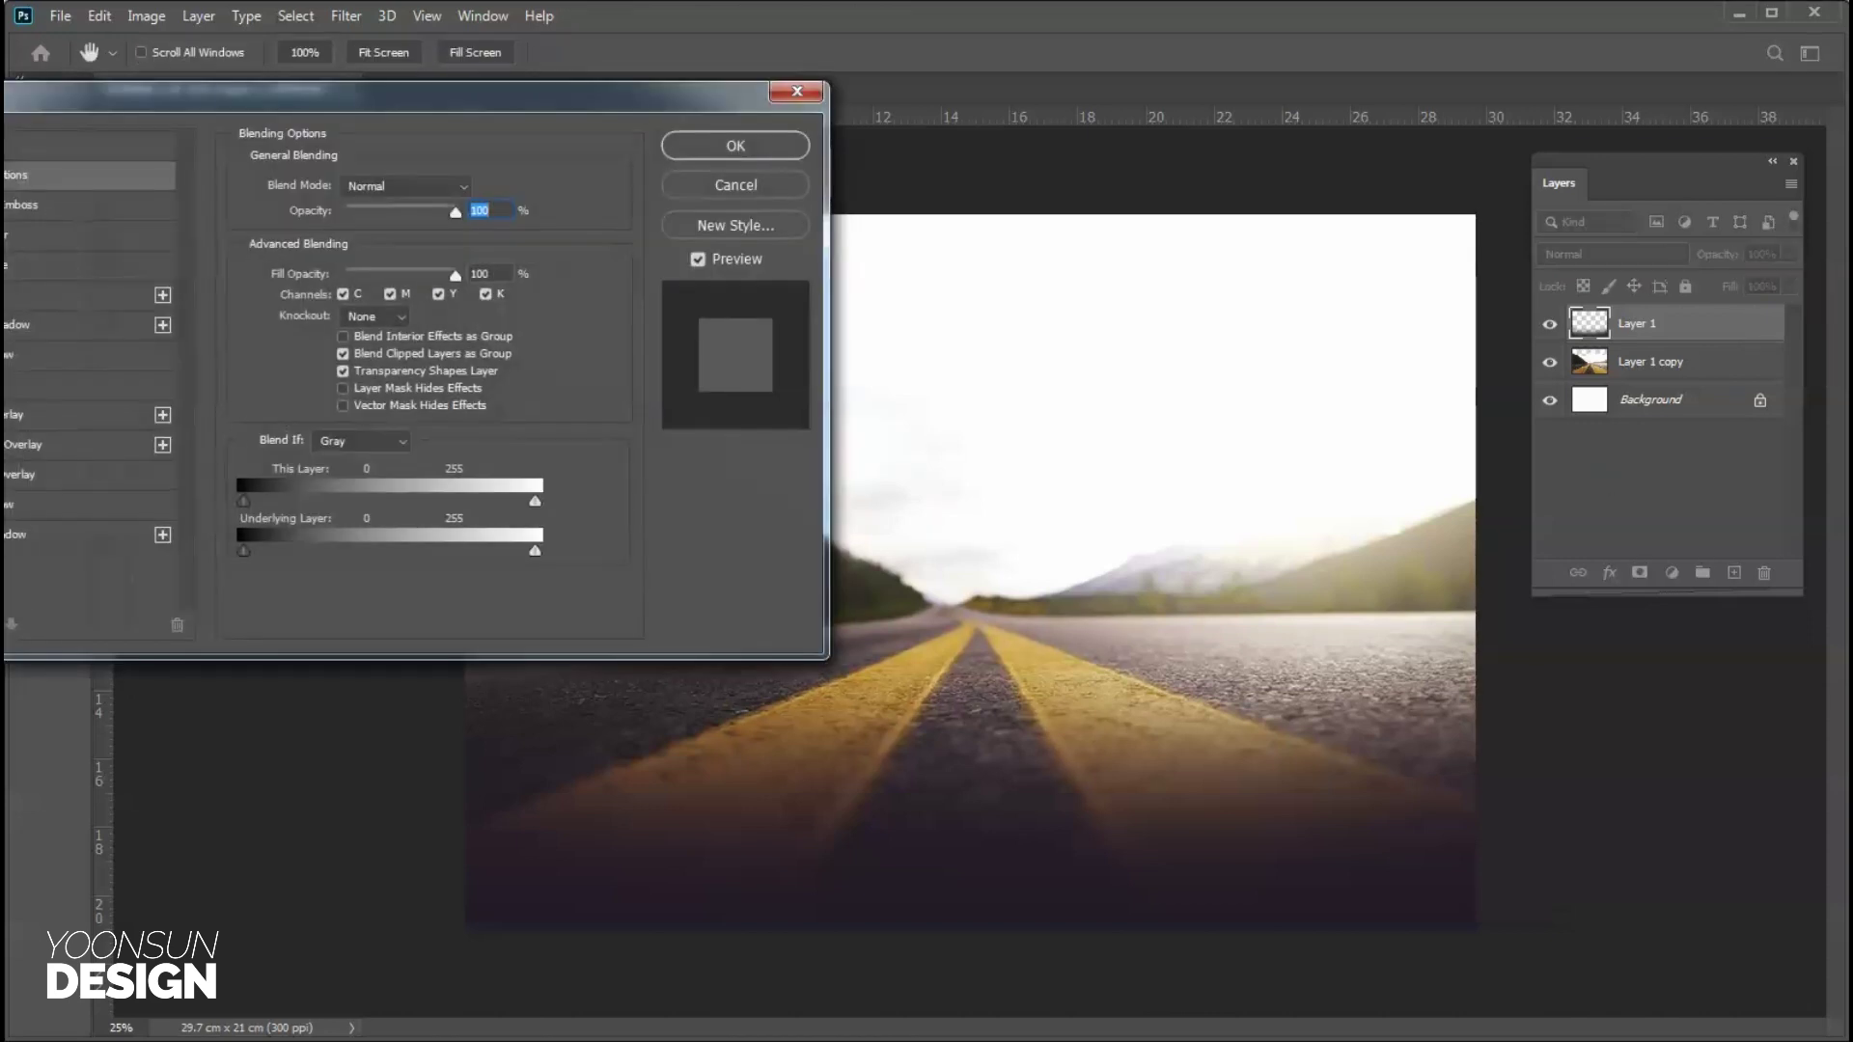
left_click(87, 414)
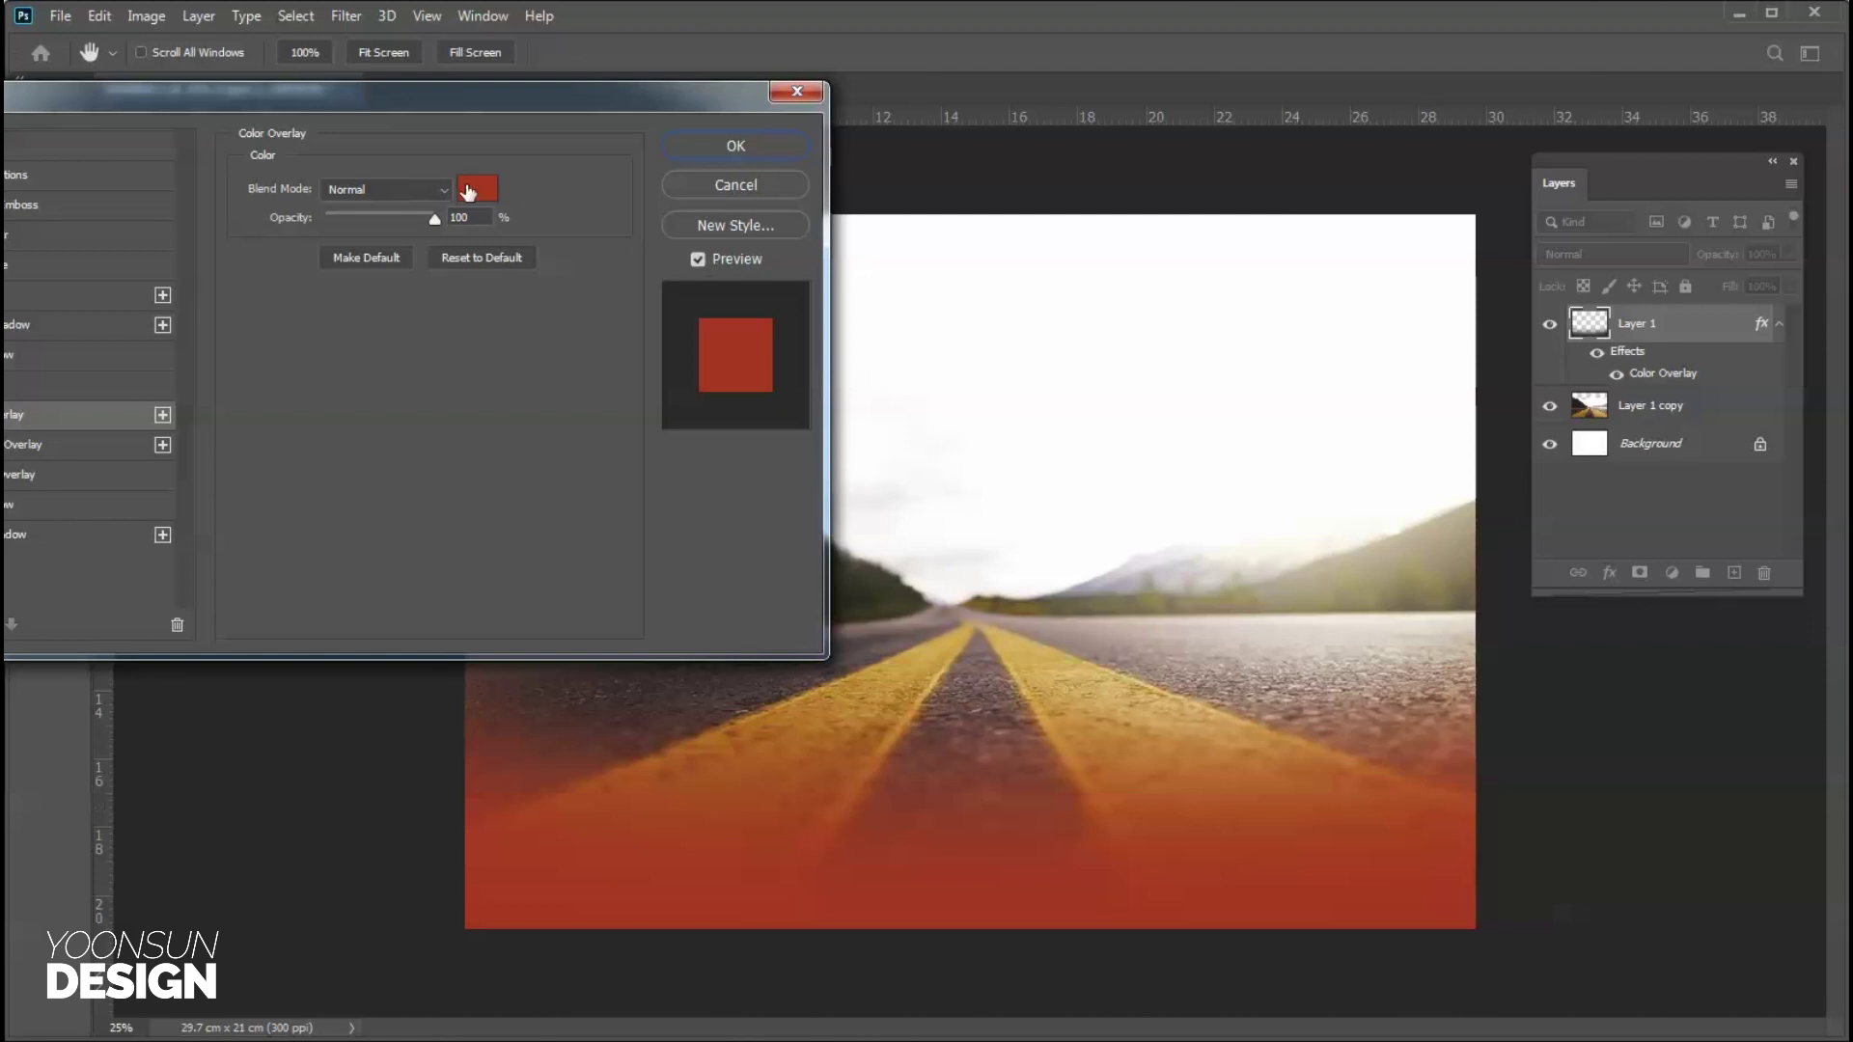
left_click(473, 188)
left_click(1222, 725)
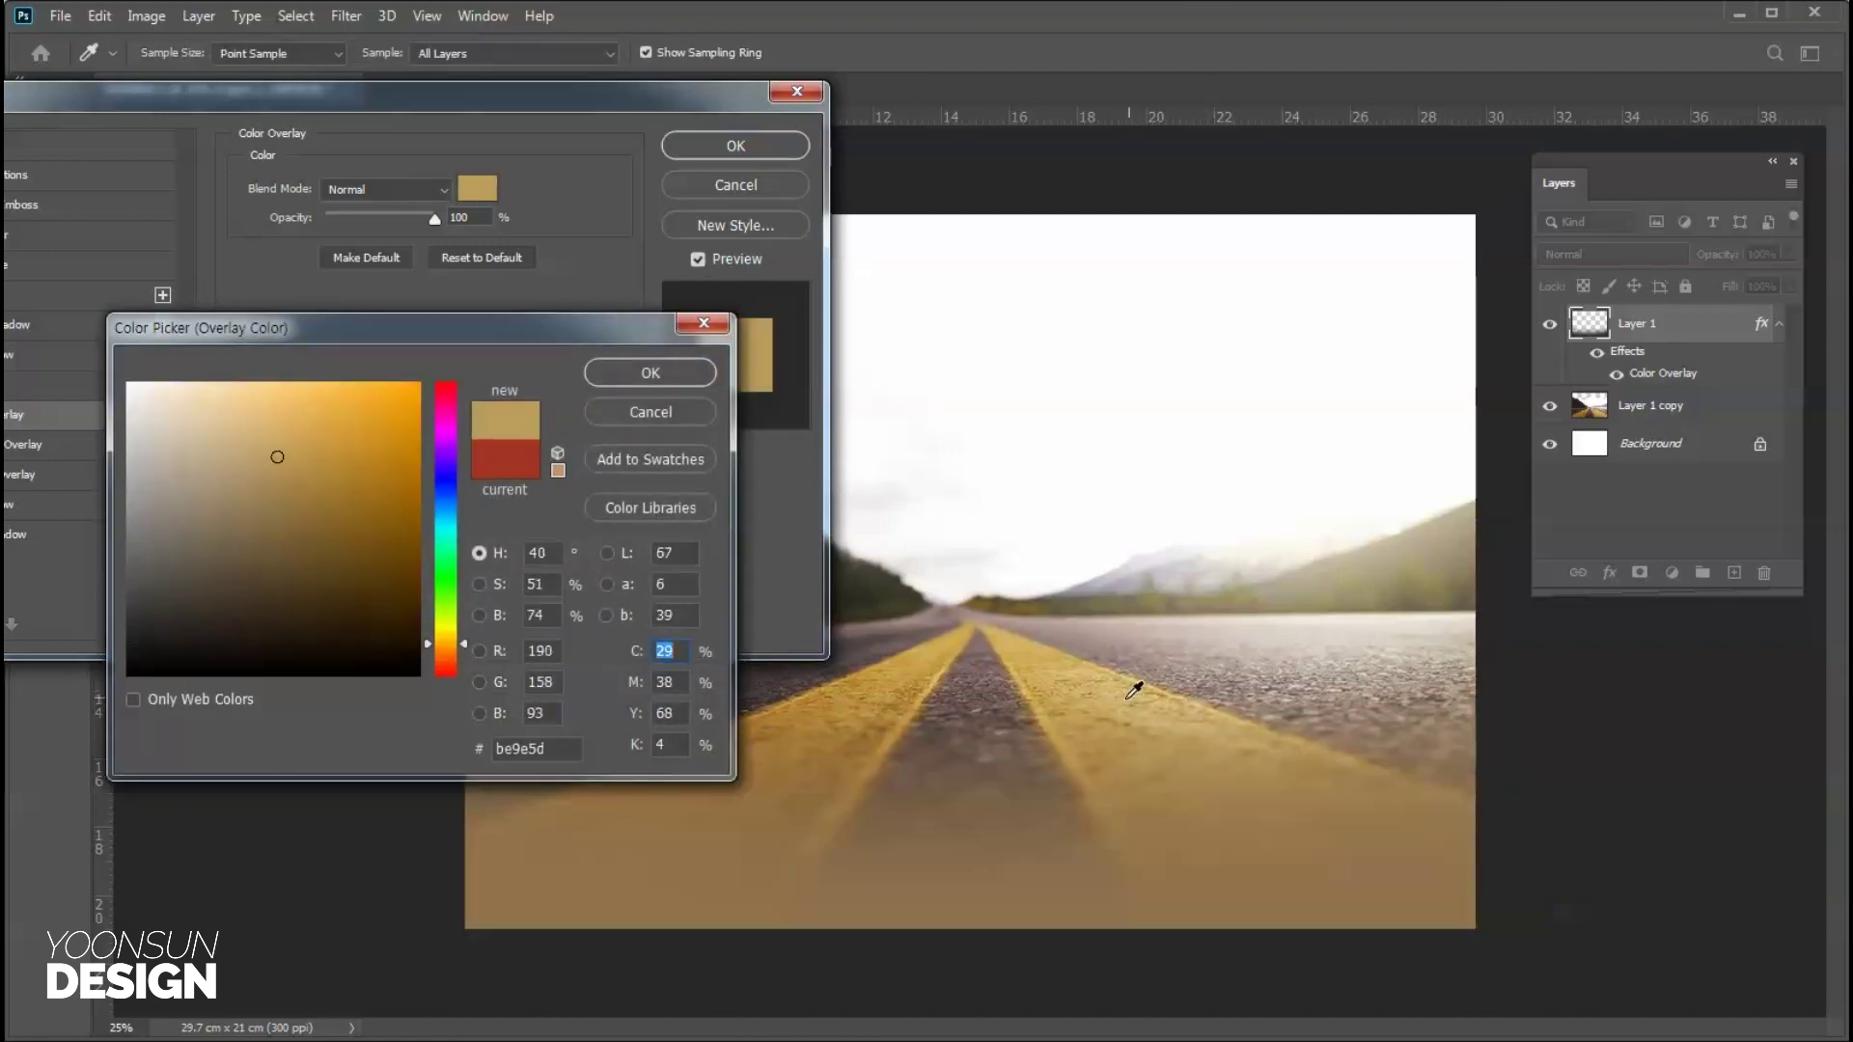
left_click(1054, 678)
left_click(1025, 630)
left_click(1020, 628)
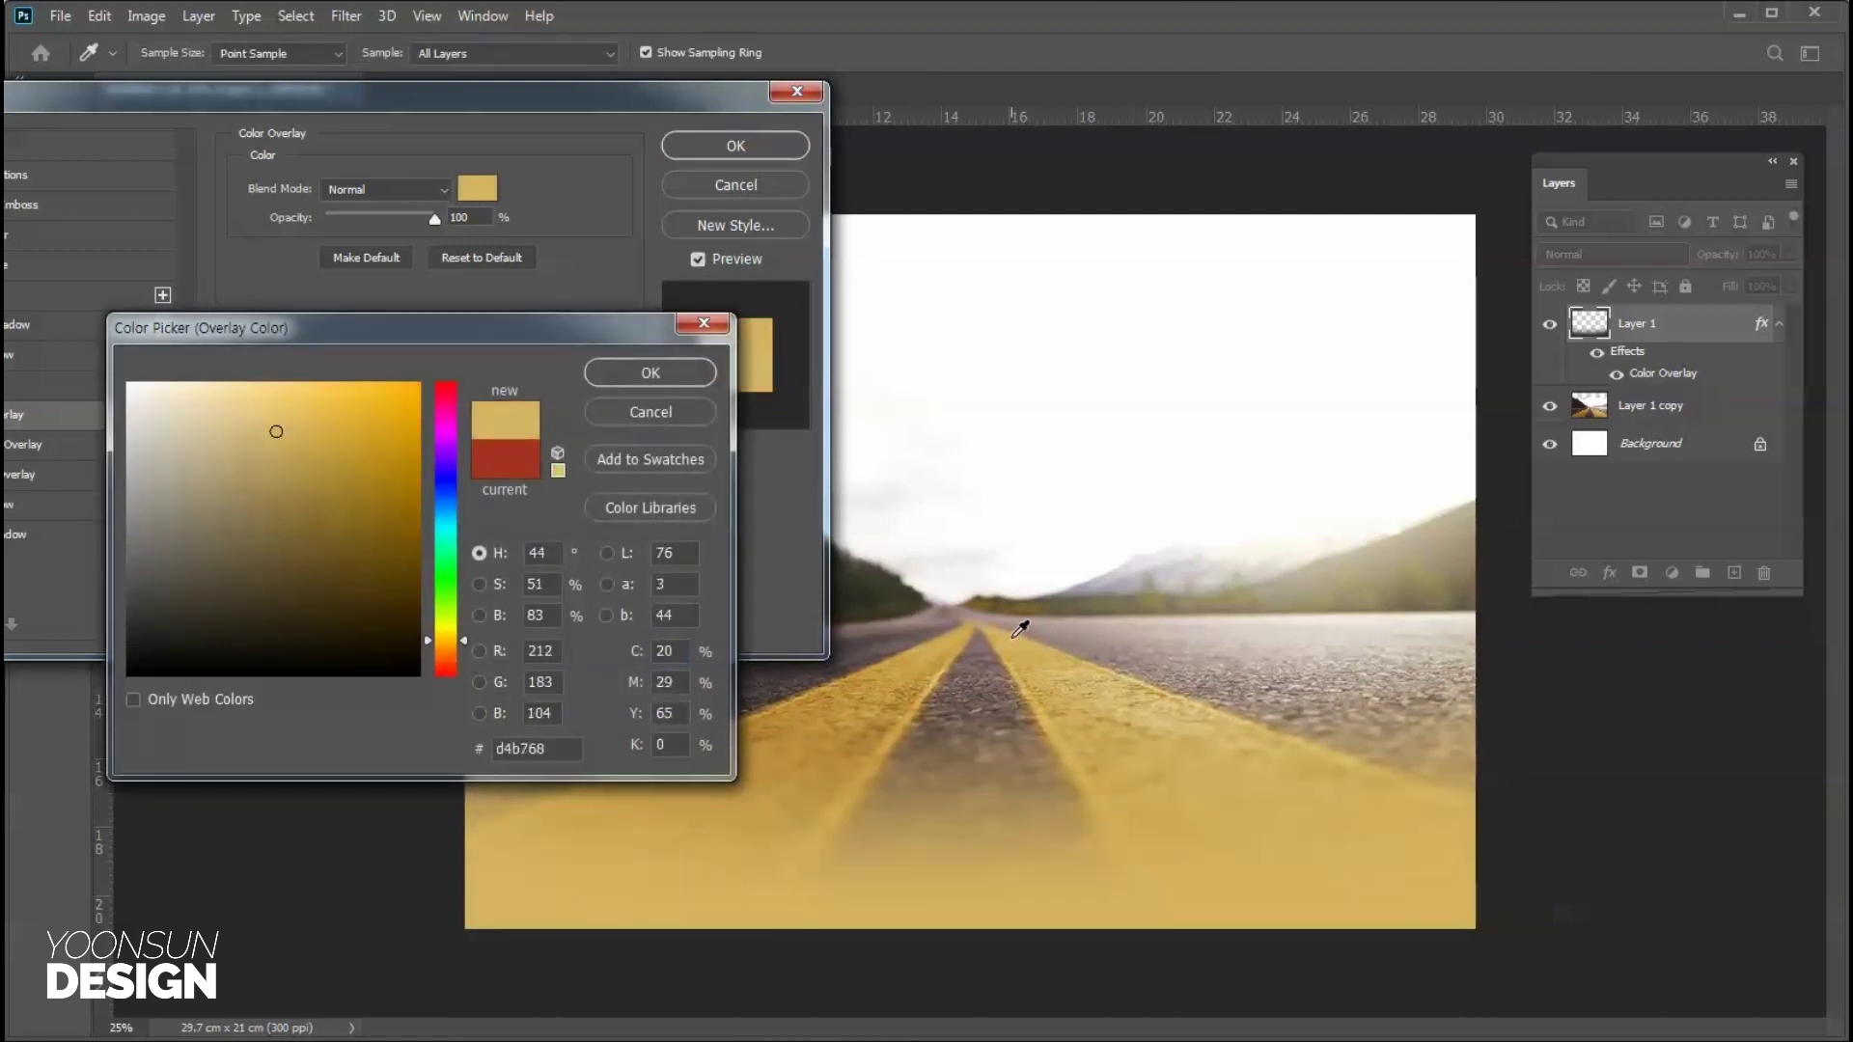
left_click(865, 726)
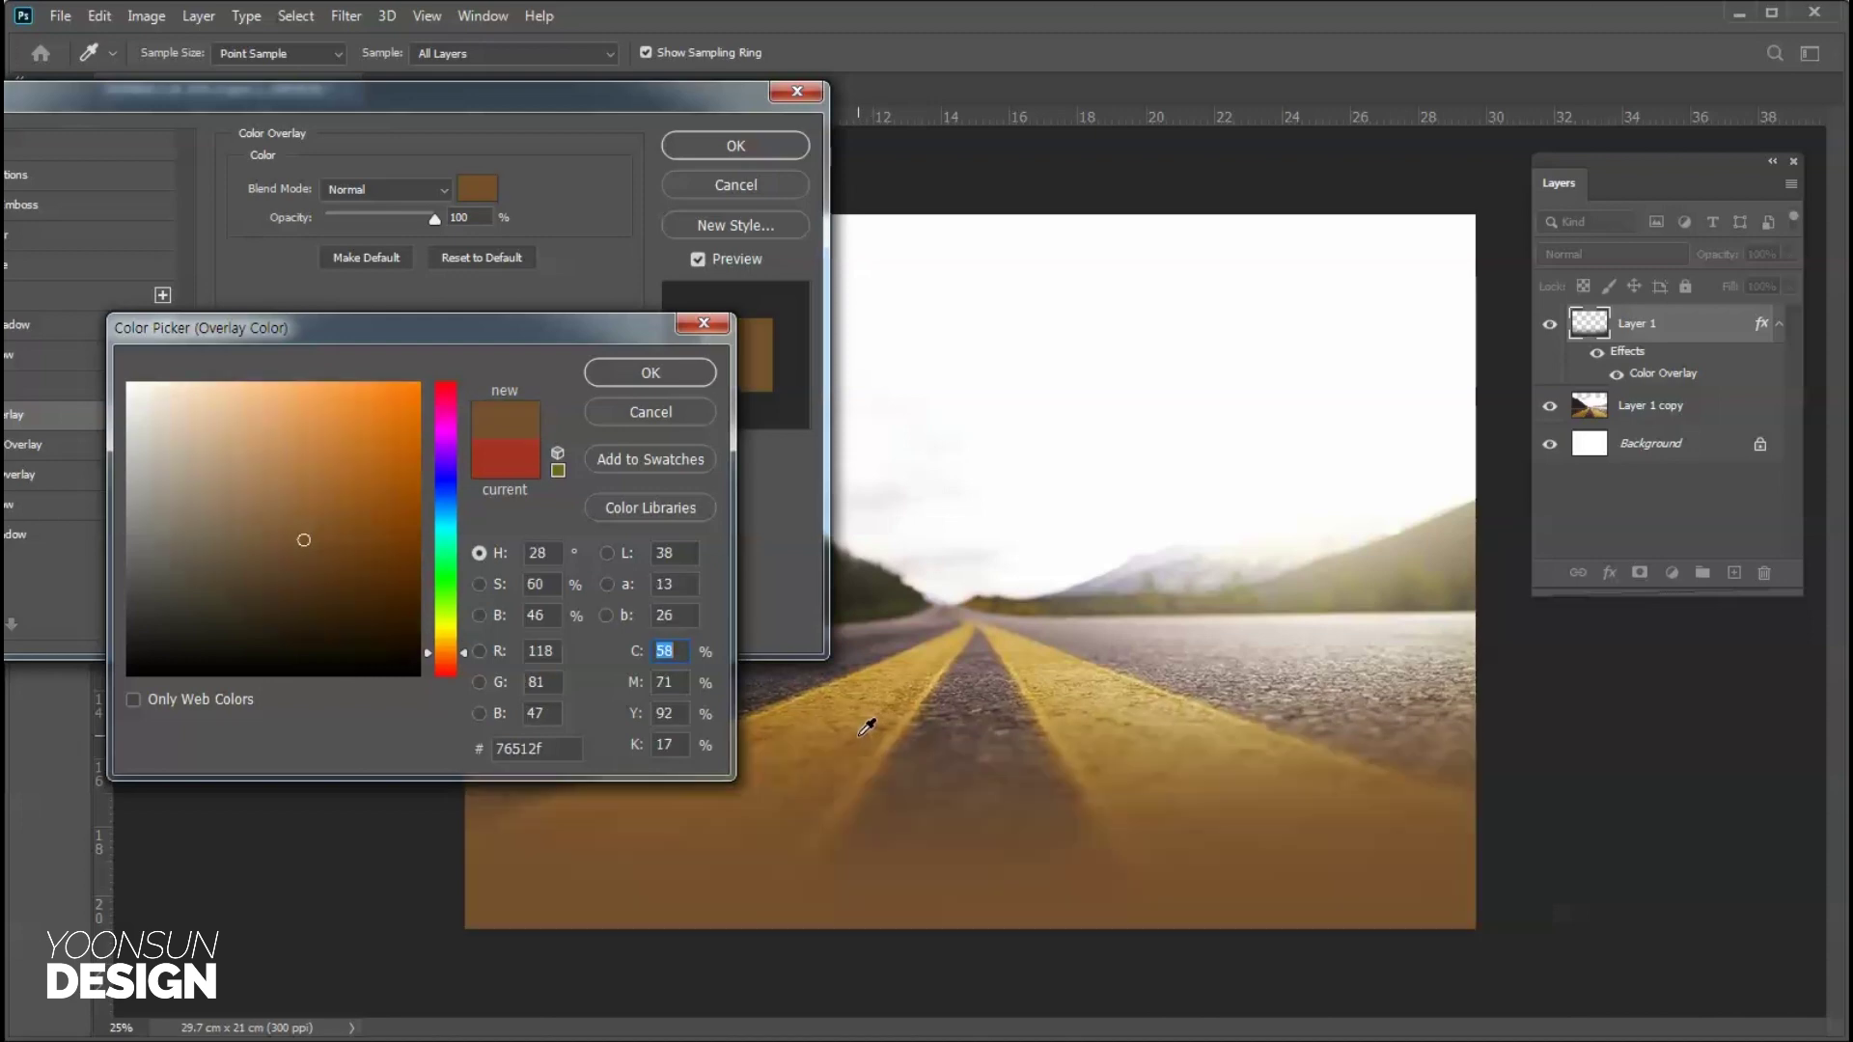
left_click(1127, 709)
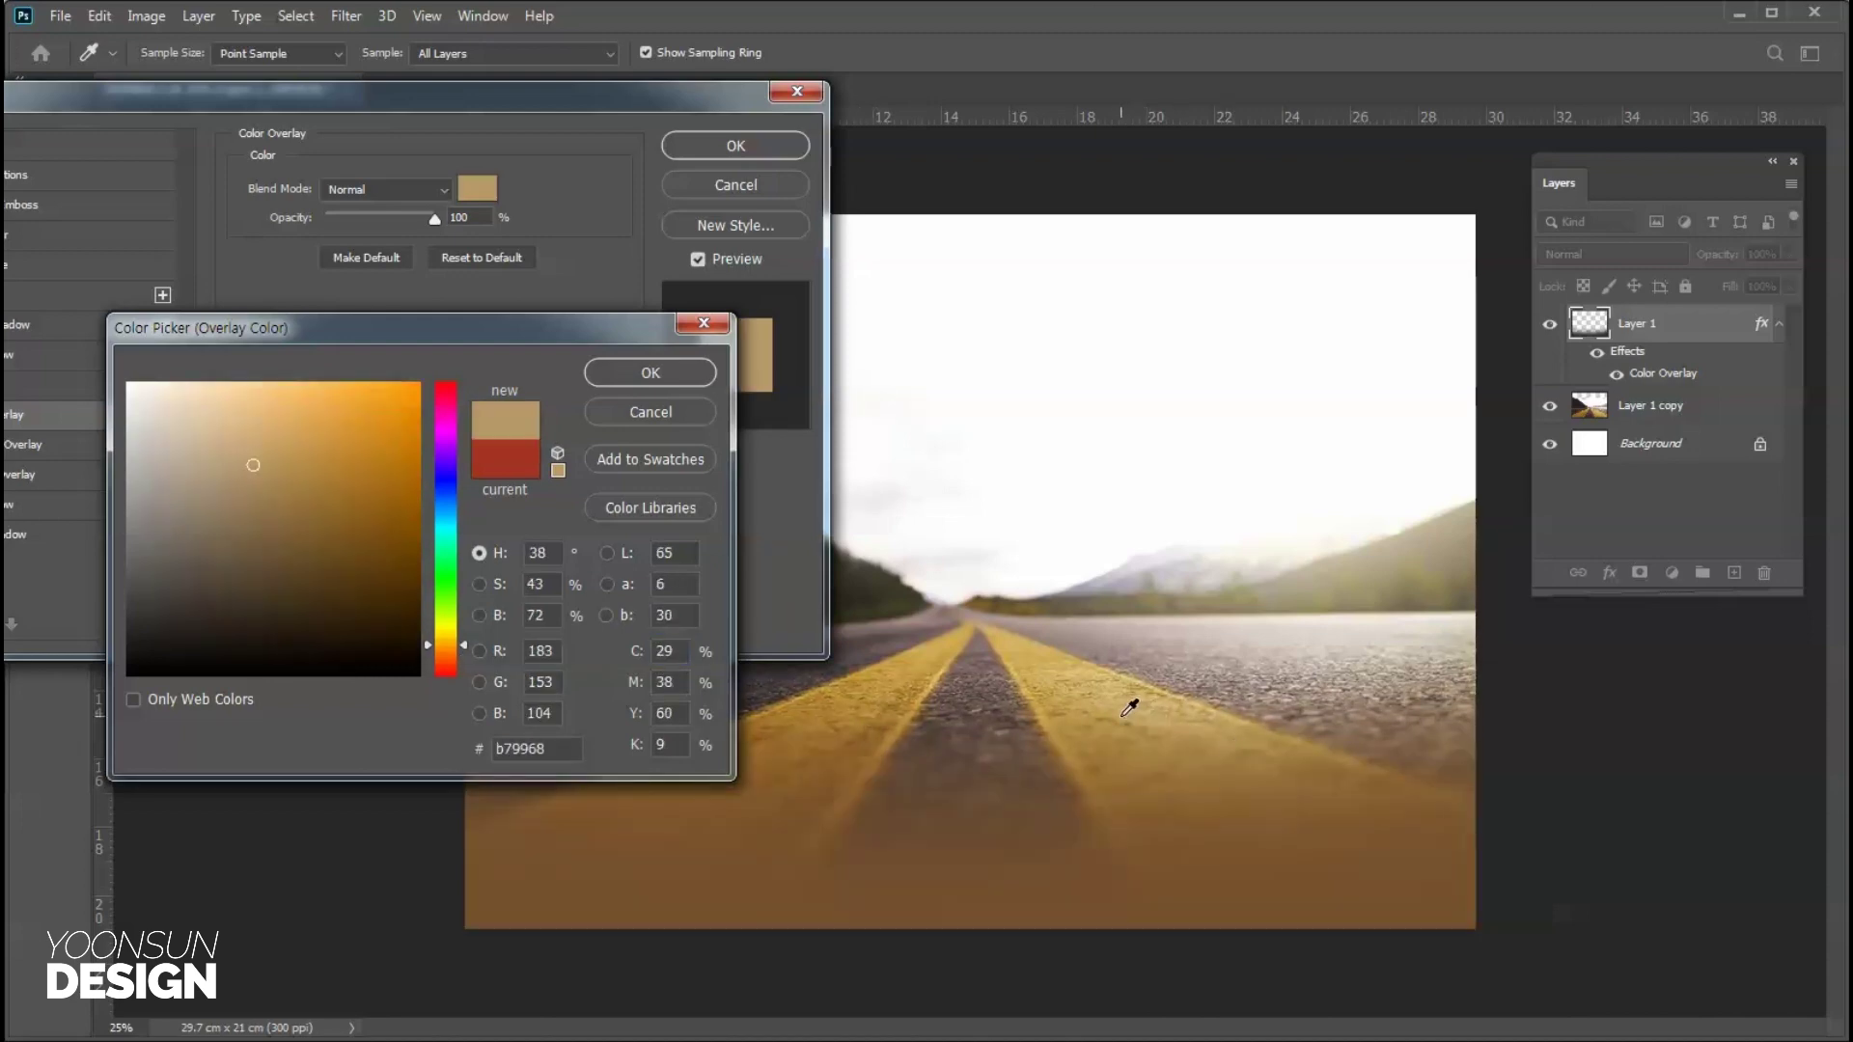
left_click(1158, 711)
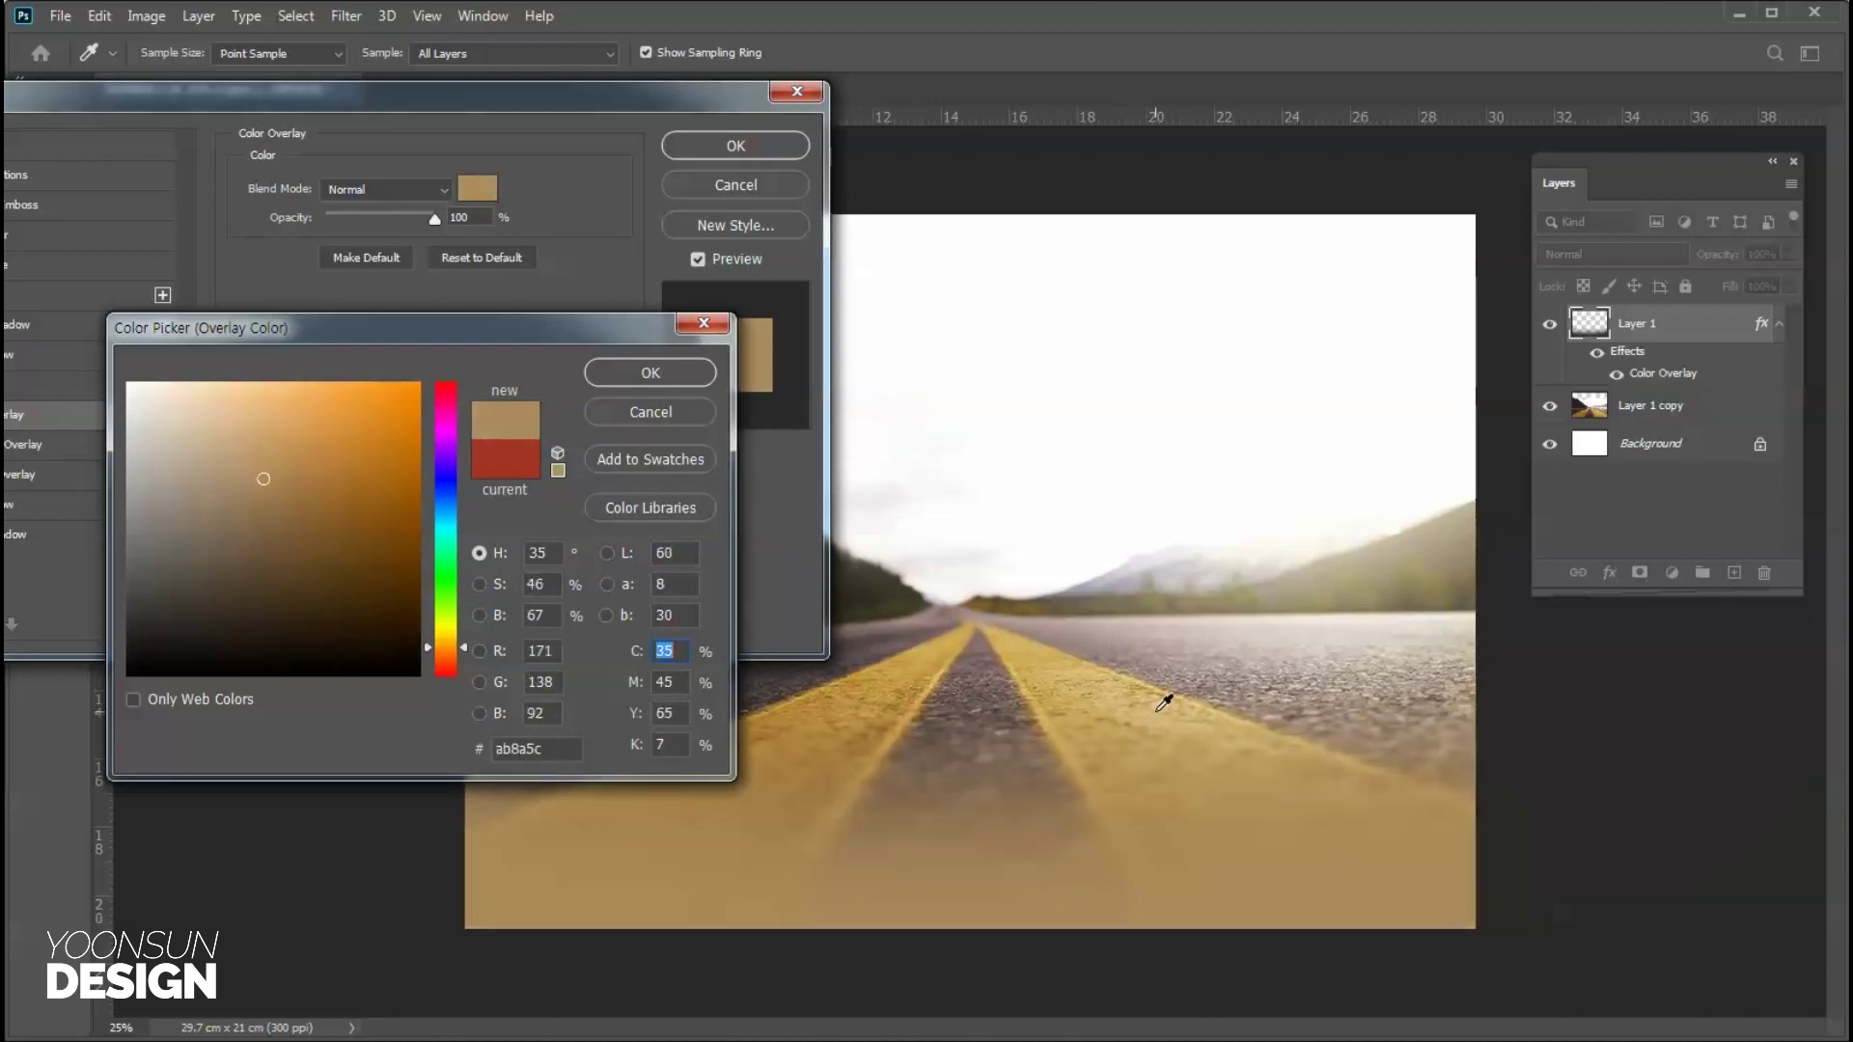
left_click(889, 712)
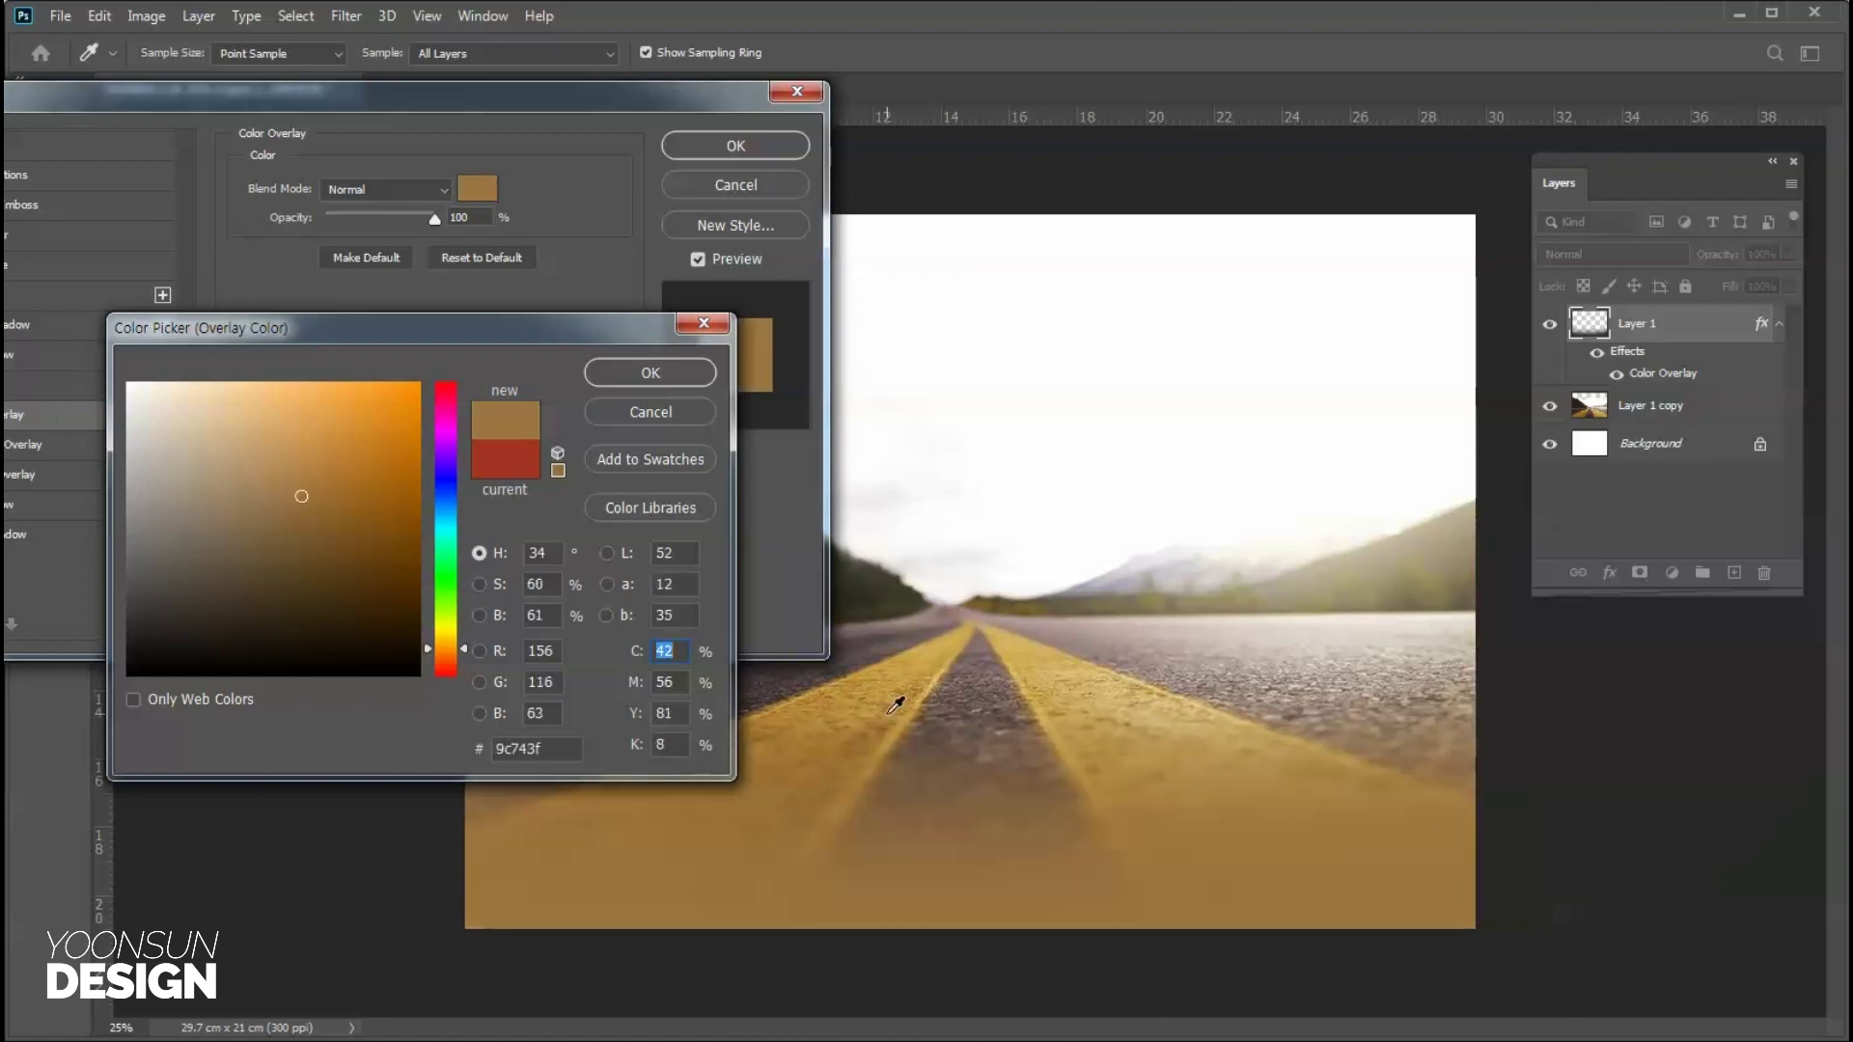
left_click(849, 743)
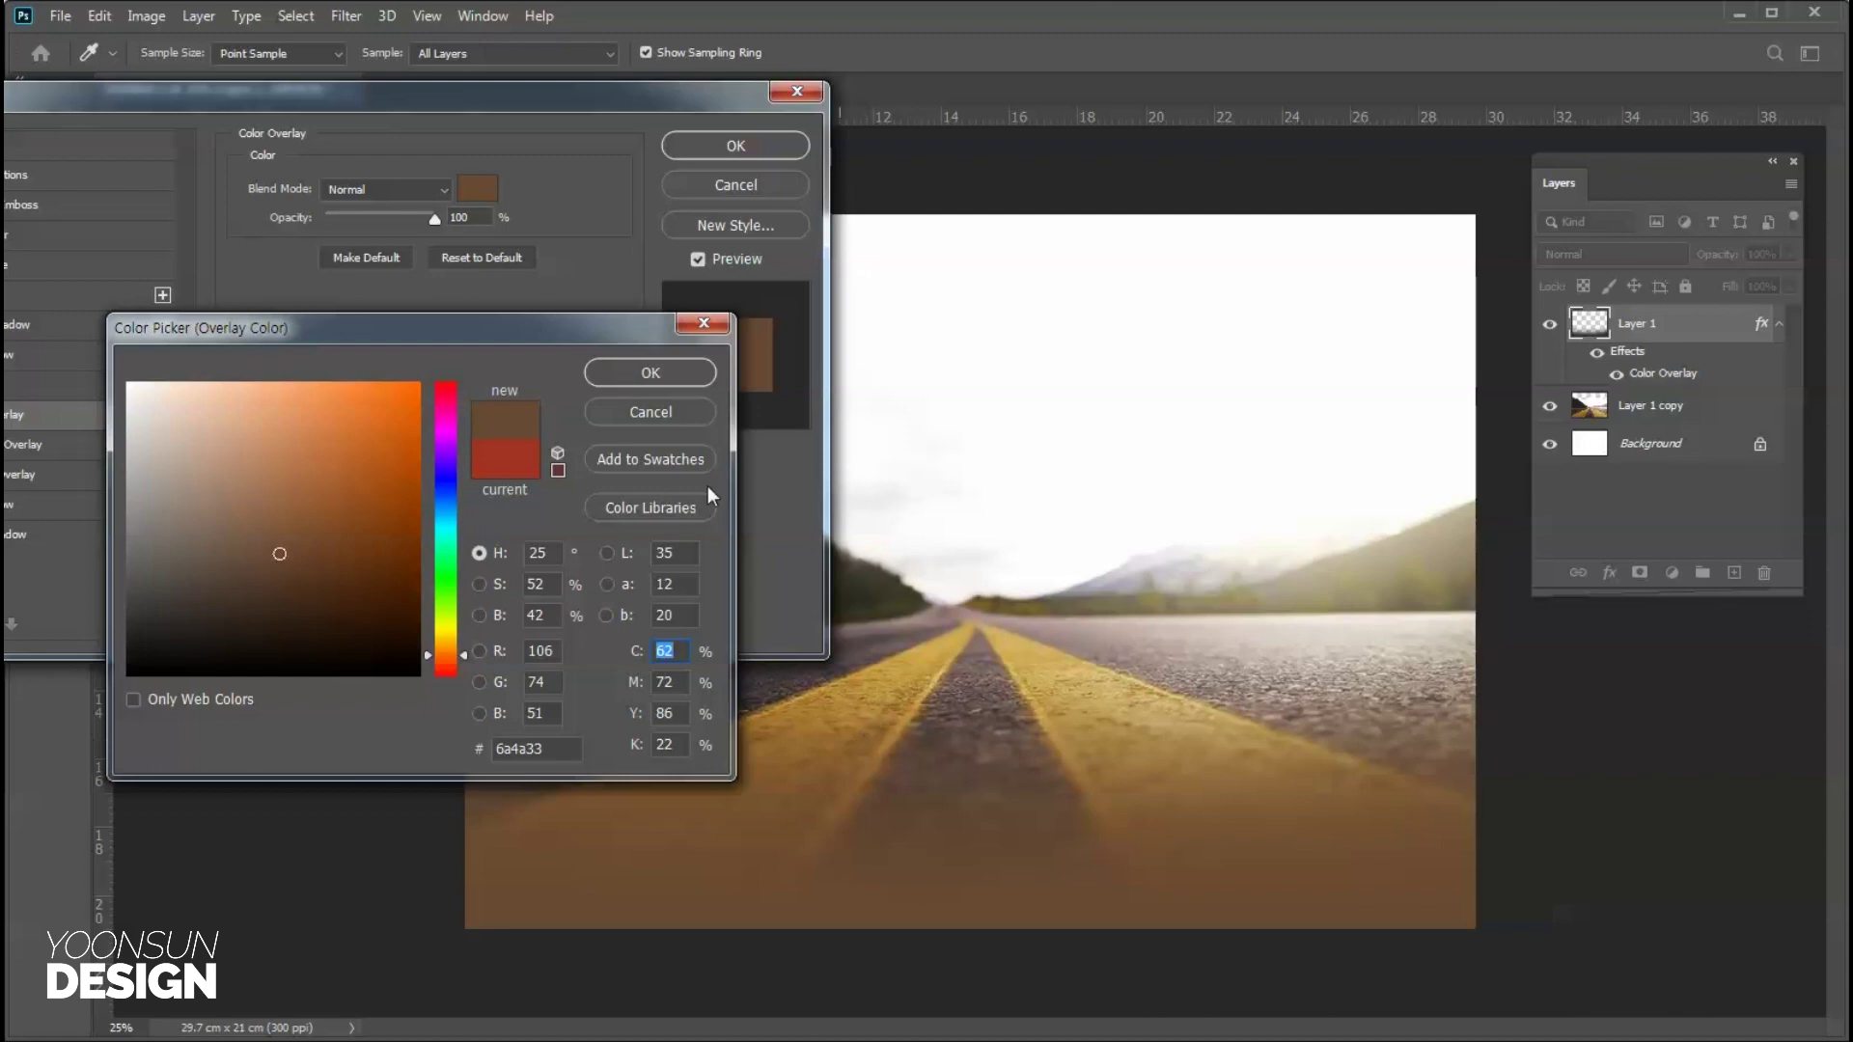
left_click(675, 413)
left_click(741, 185)
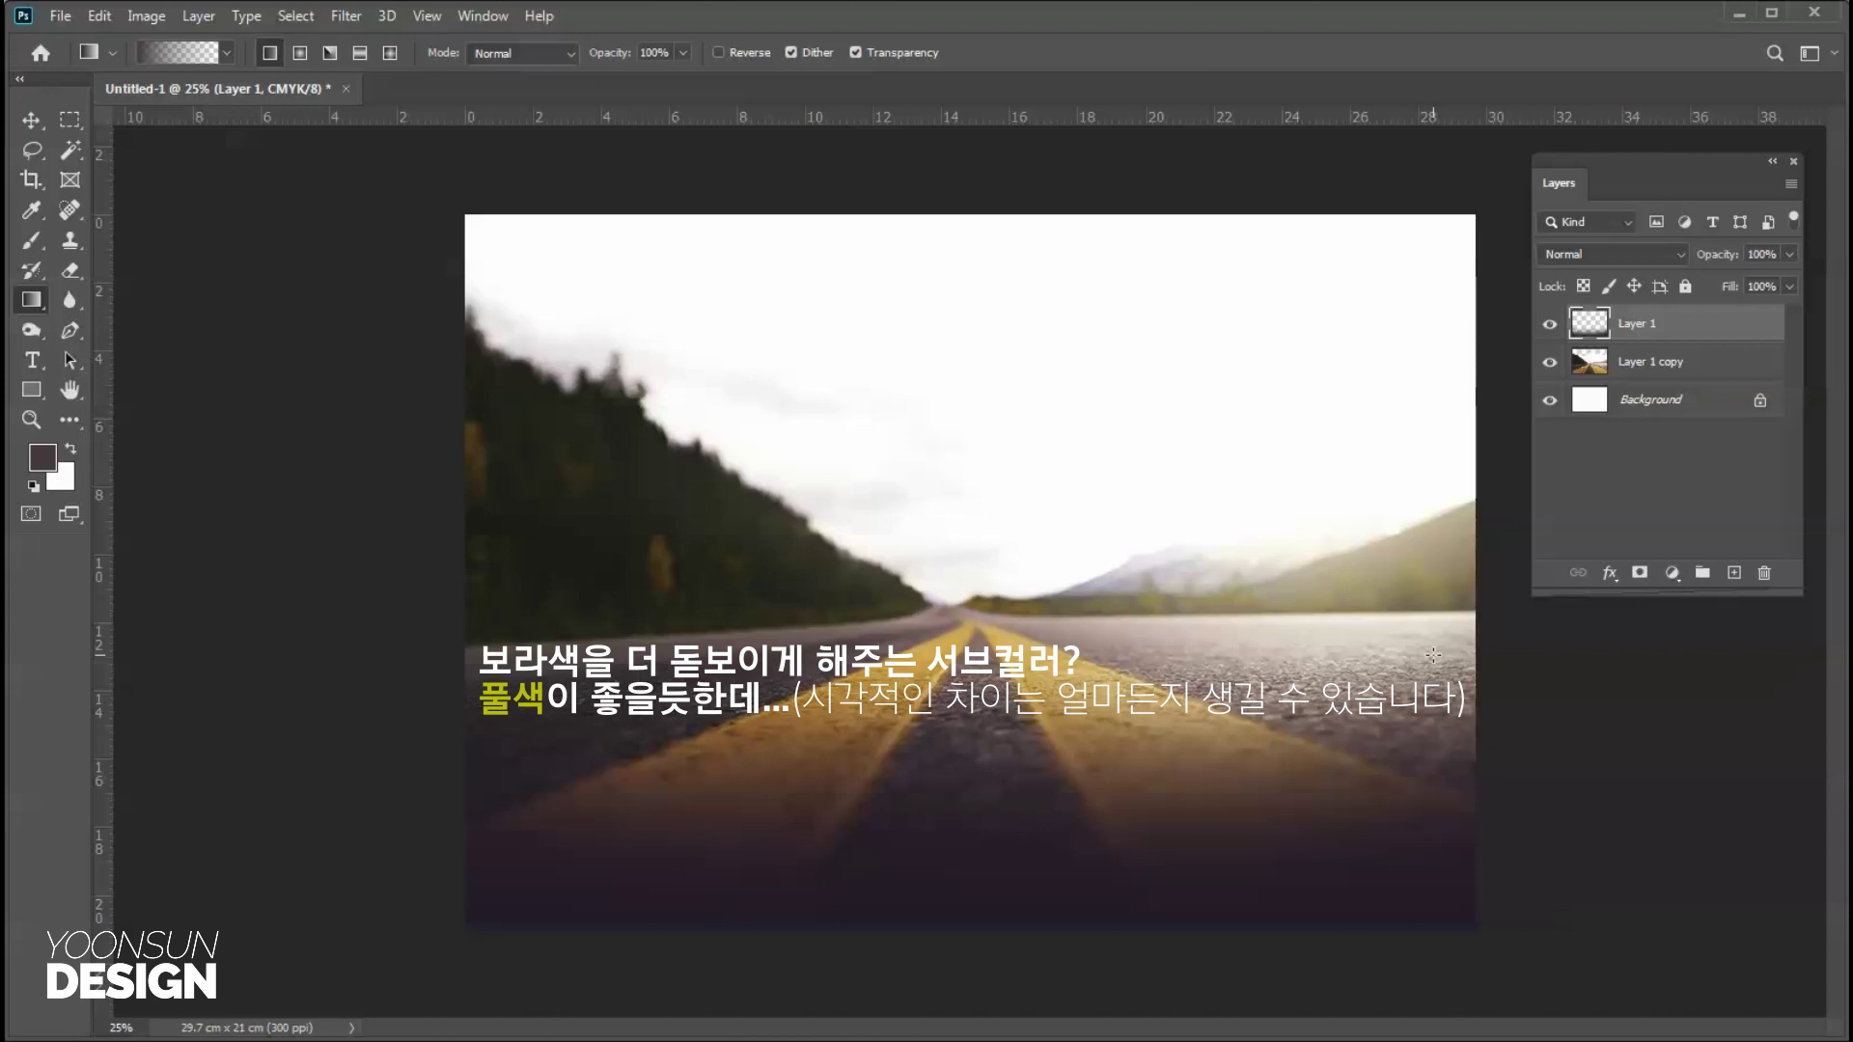
Duplicate Layer 1 copy and shift the duplicate's midtones toward green and to -37 toward yellow with Color Balance.
left_click(1748, 375)
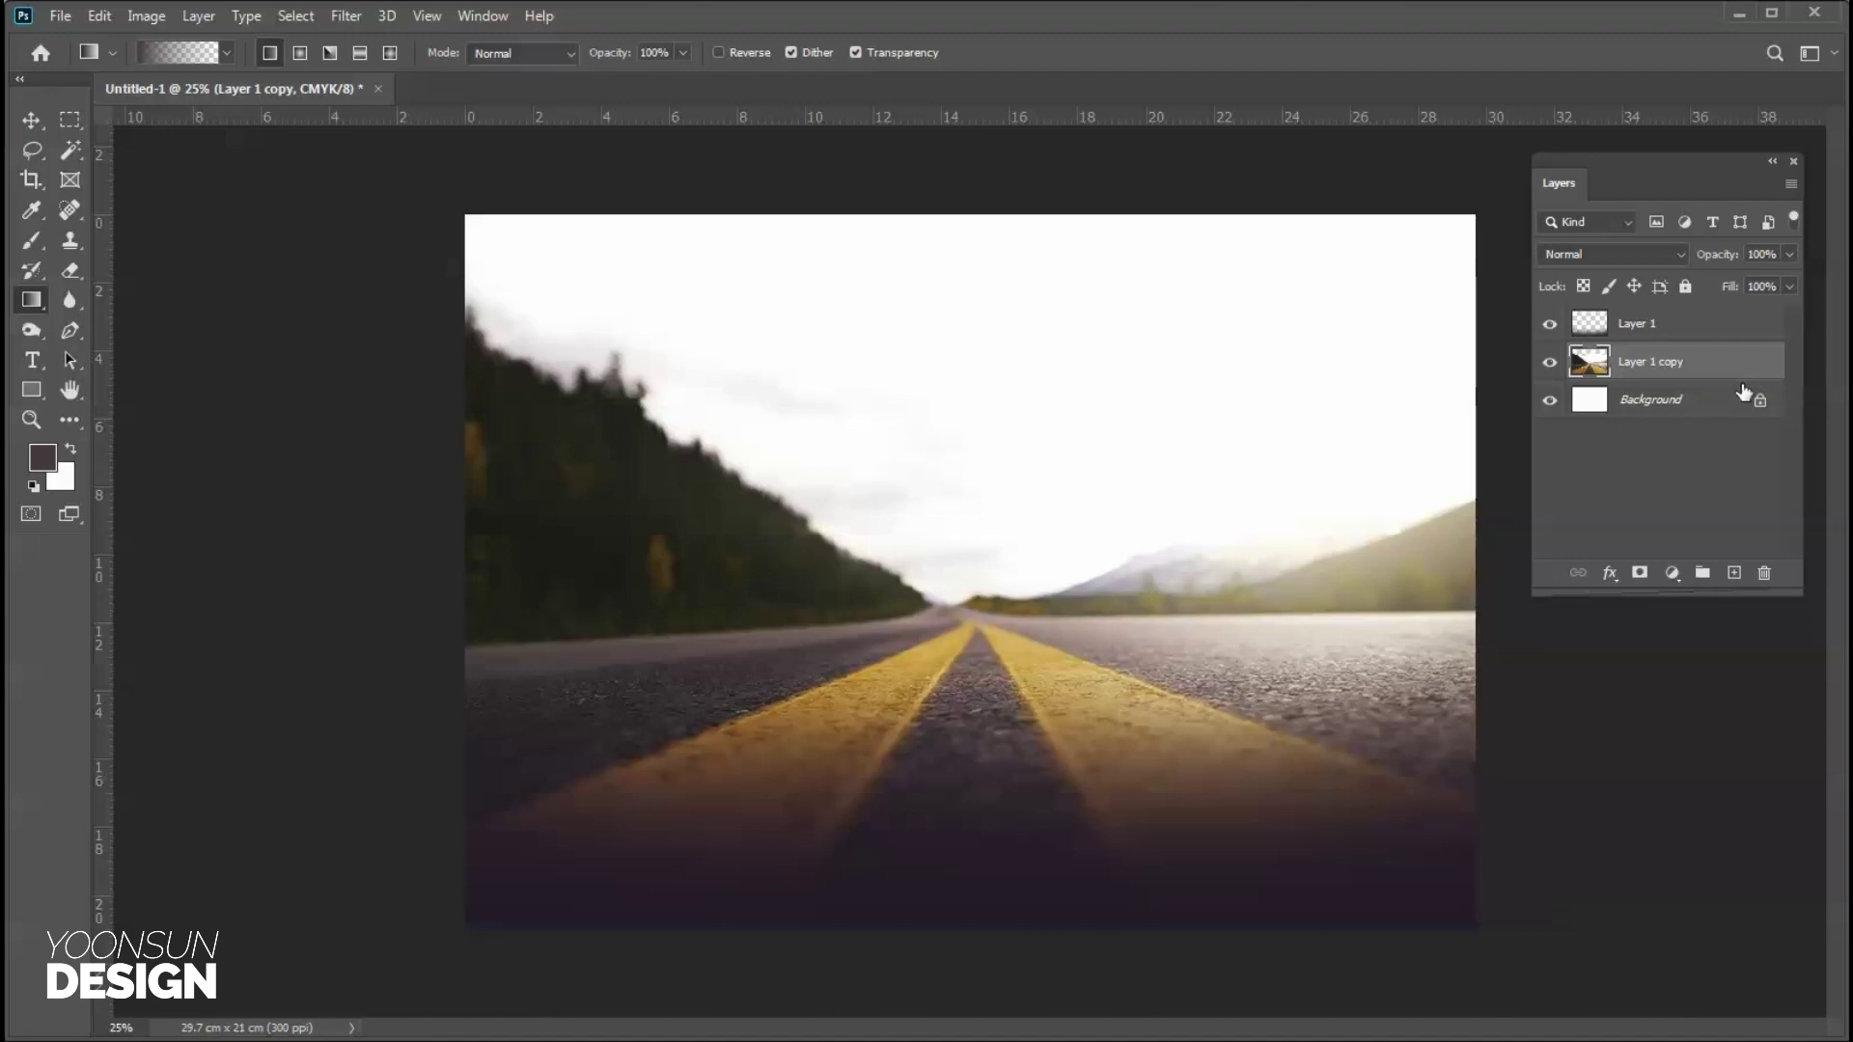
key("ctrl+j")
key("ctrl+b")
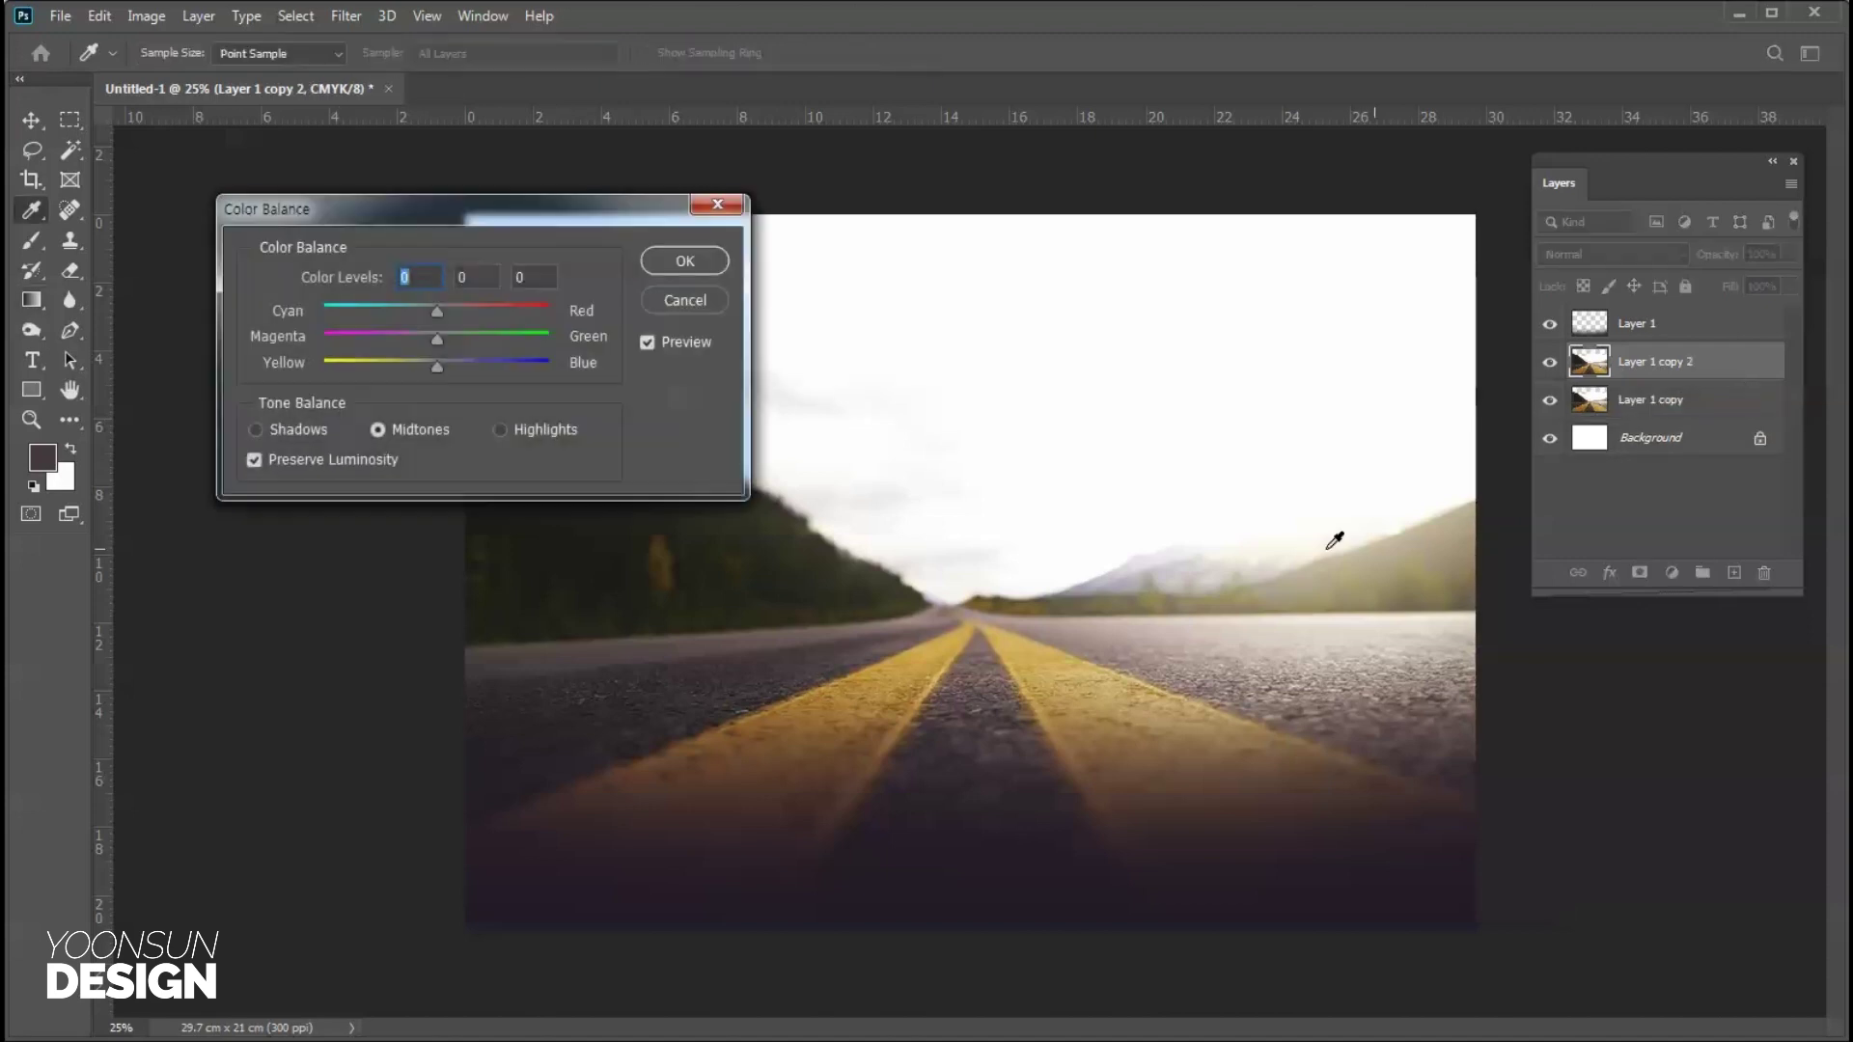
mouse_move(444, 333)
left_mouse_down()
mouse_move(502, 334)
mouse_move(396, 368)
mouse_move(519, 339)
mouse_move(473, 340)
left_mouse_up()
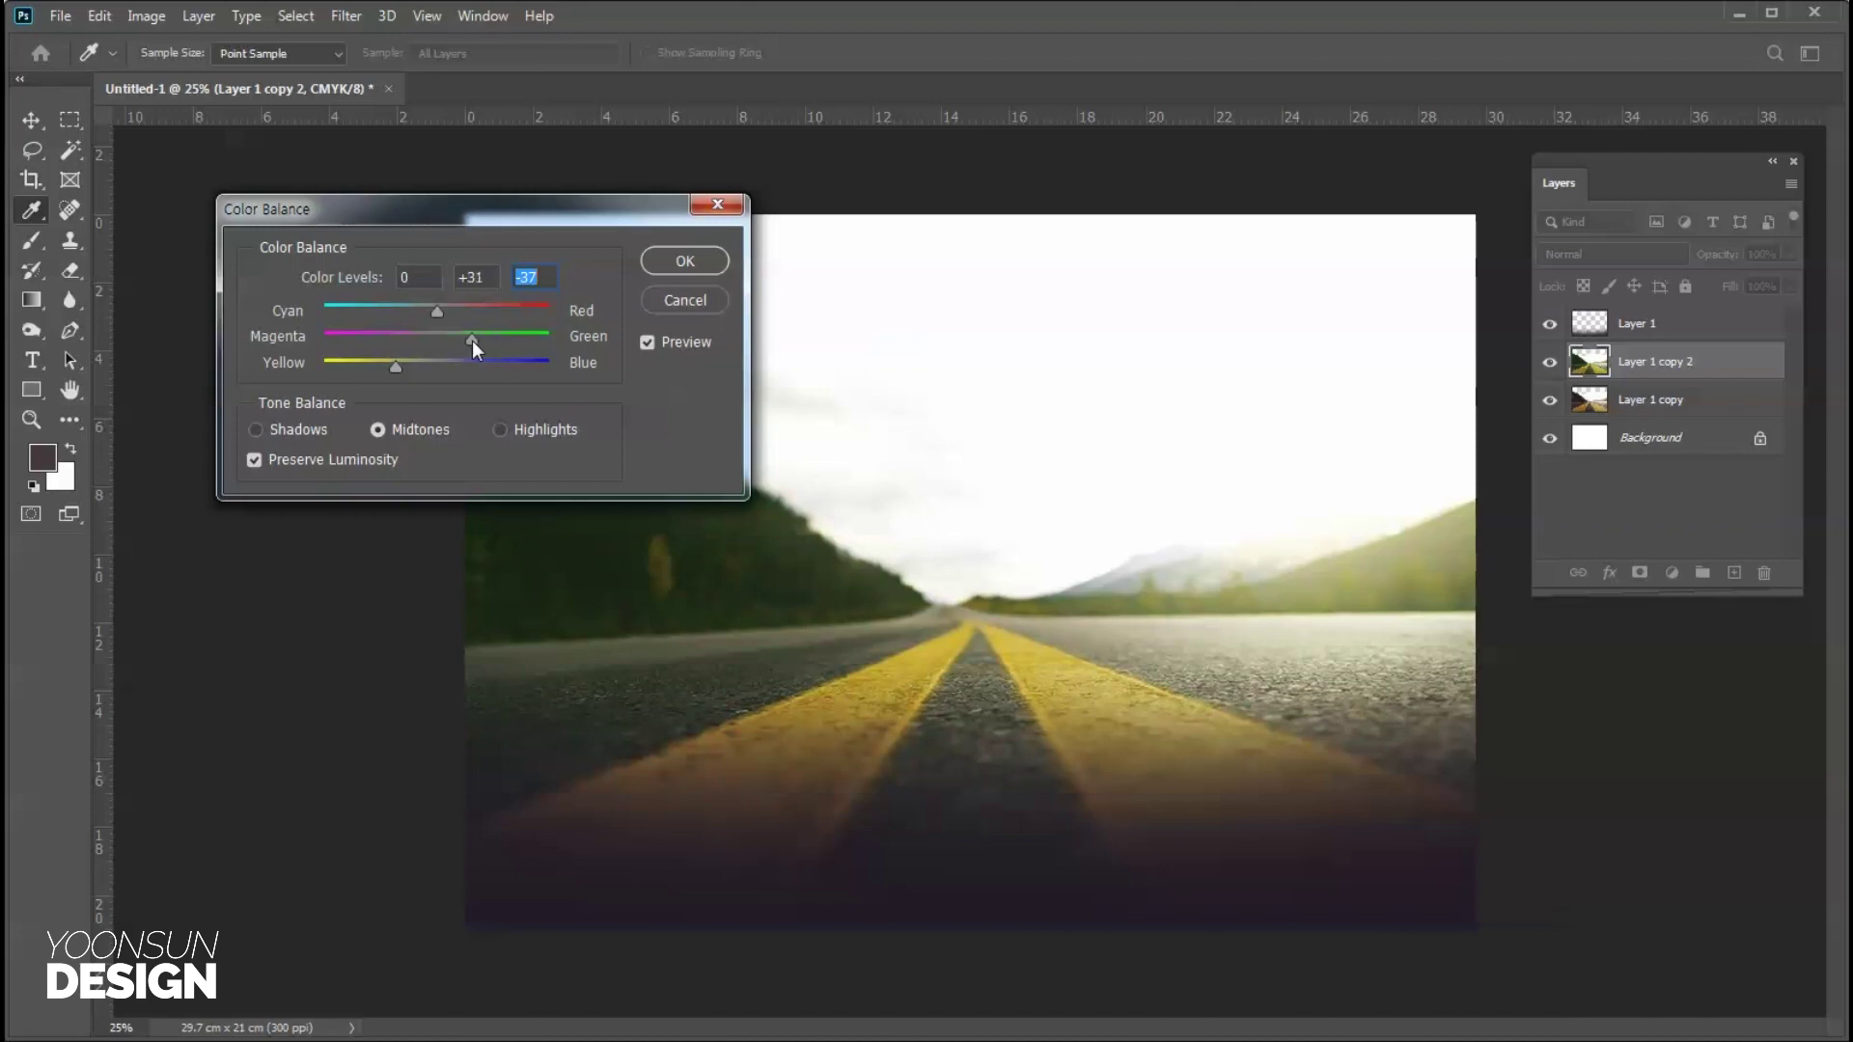
left_click_drag(466, 344, 465, 344)
left_click(684, 260)
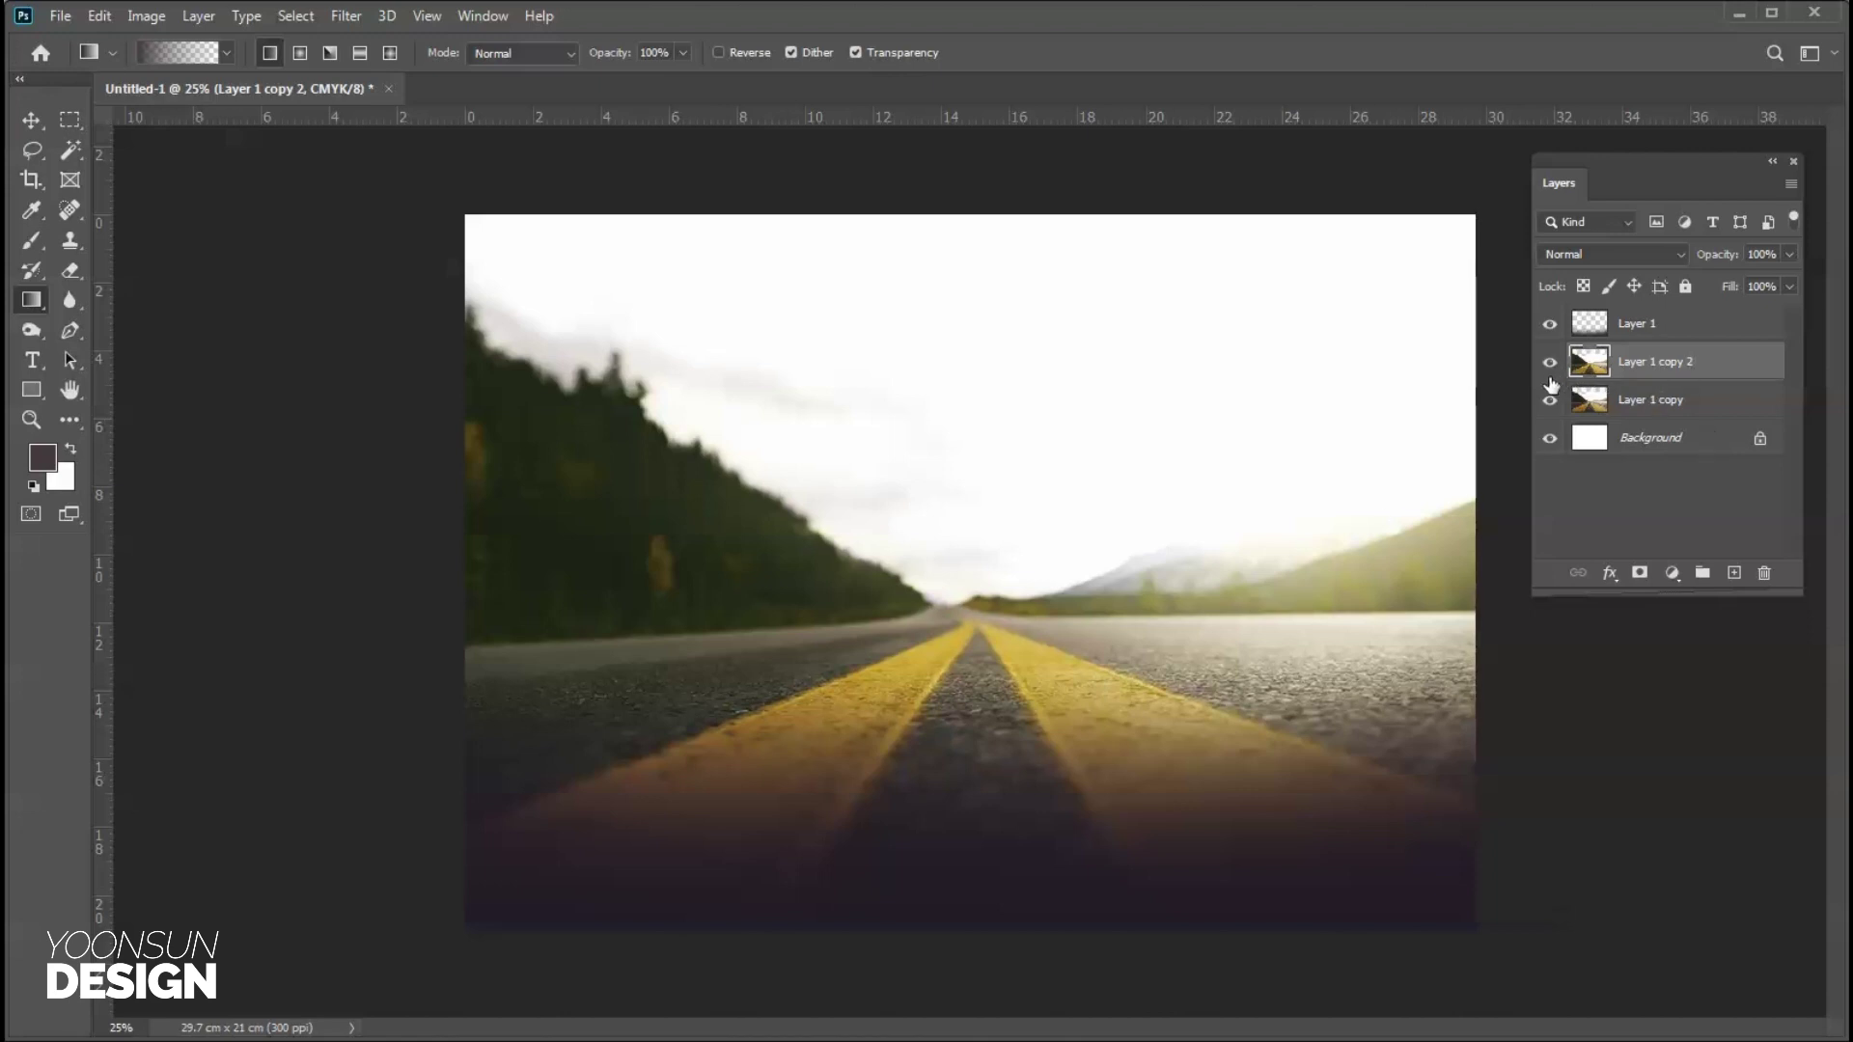
Mask Layer 1 copy 2's green tint off the road with a linear black gradient, and compare the layer hidden and shown.
left_click(1641, 573)
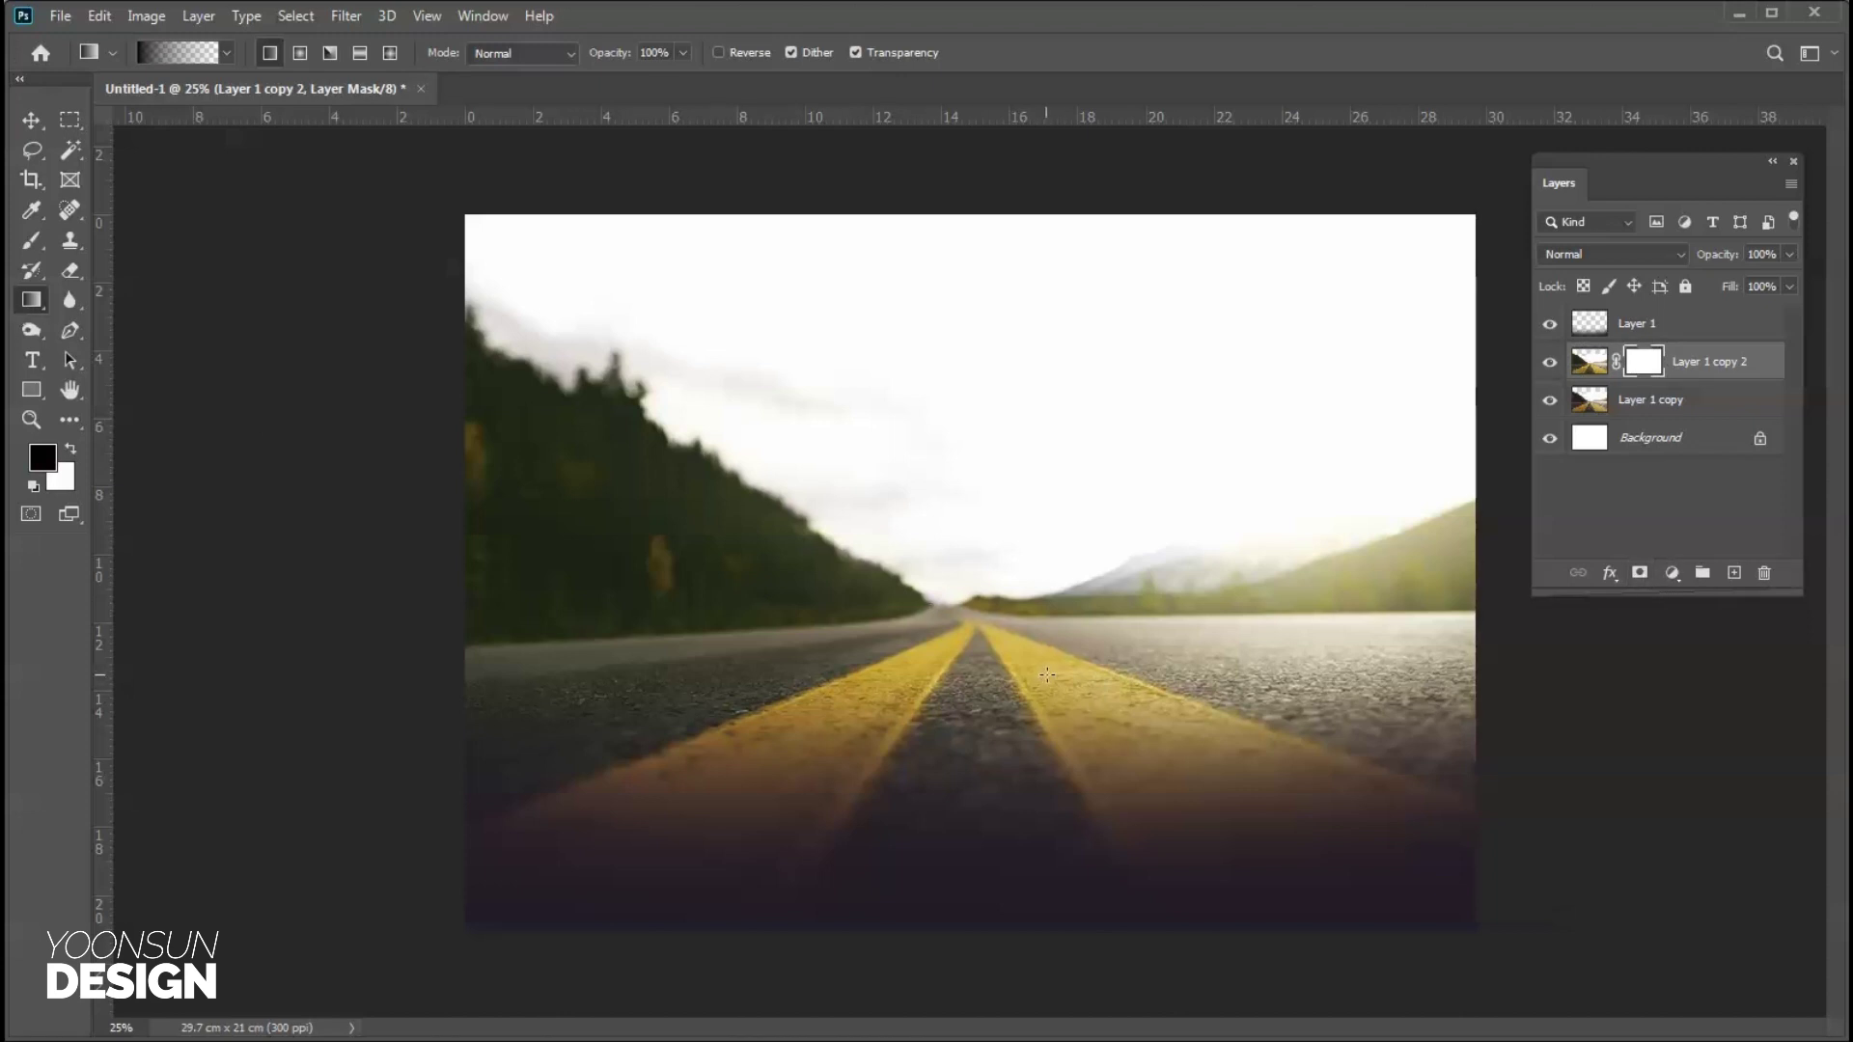
left_click_drag(1046, 677, 1054, 602)
left_click(1548, 366)
left_click(1549, 366)
left_click(1549, 365)
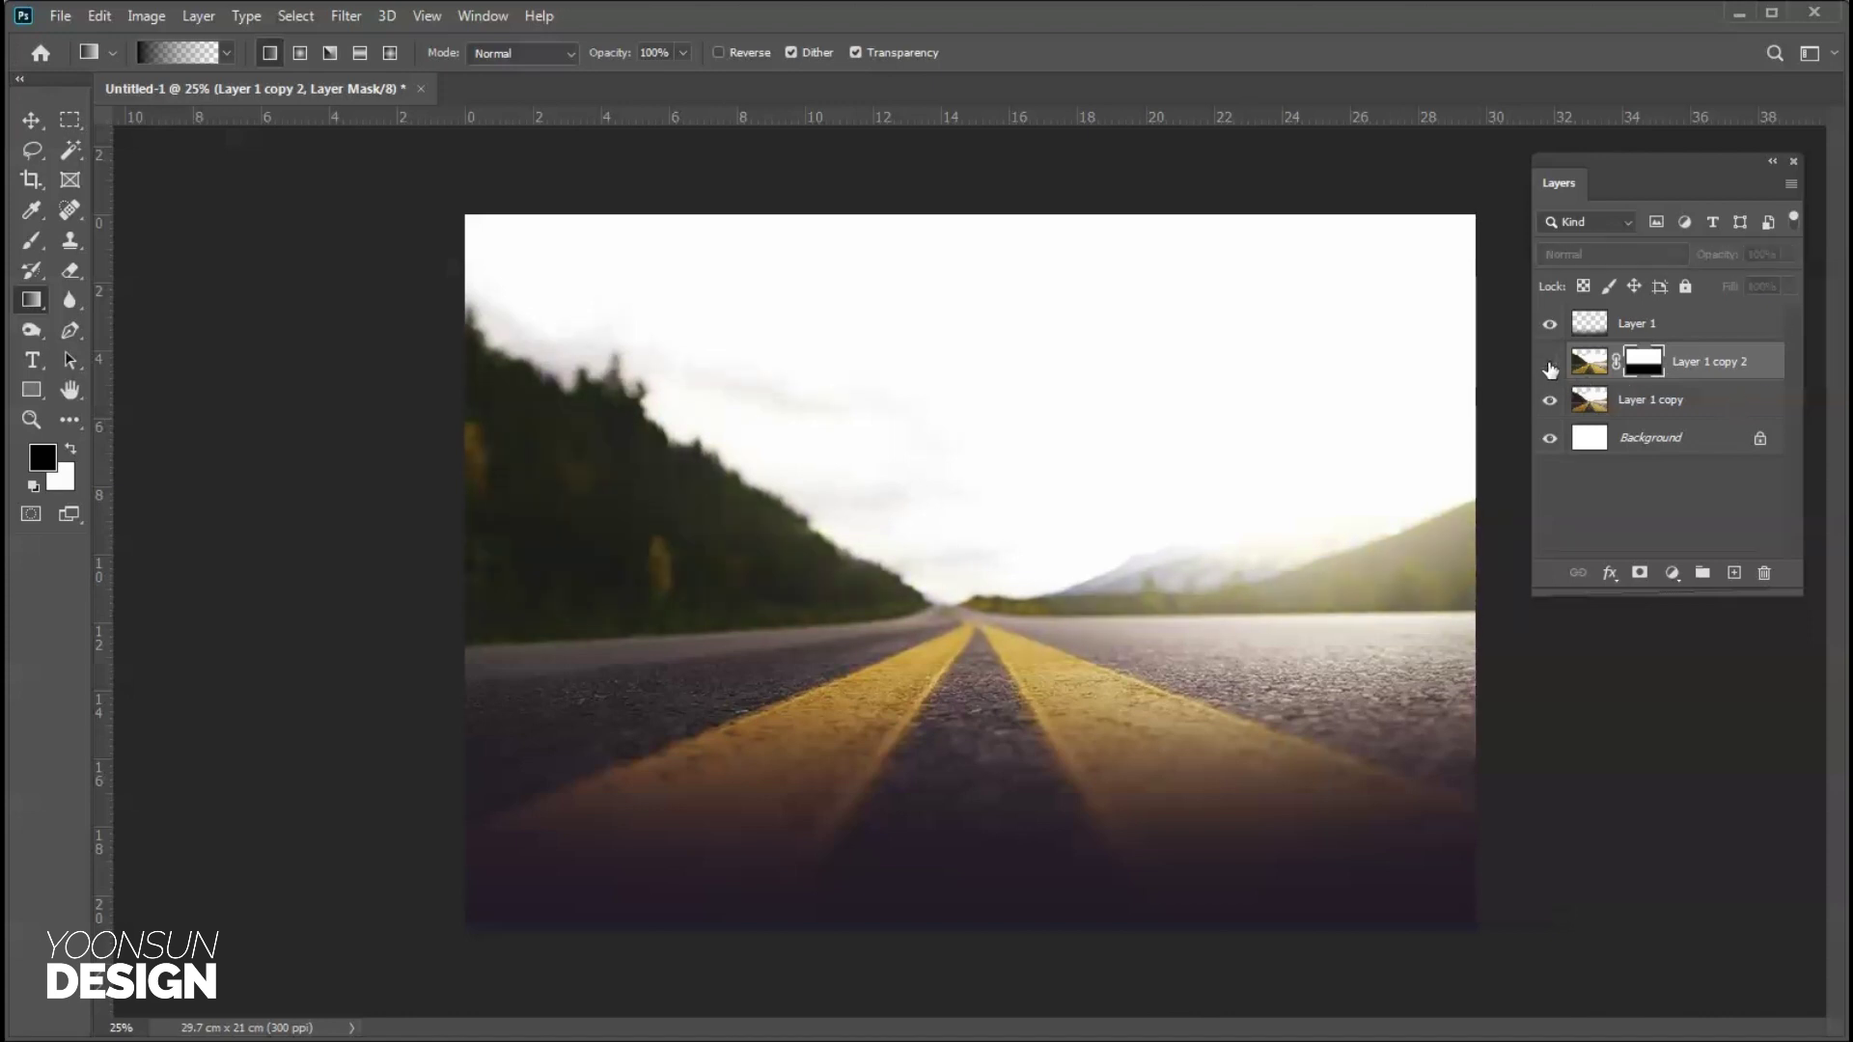
left_click(1549, 366)
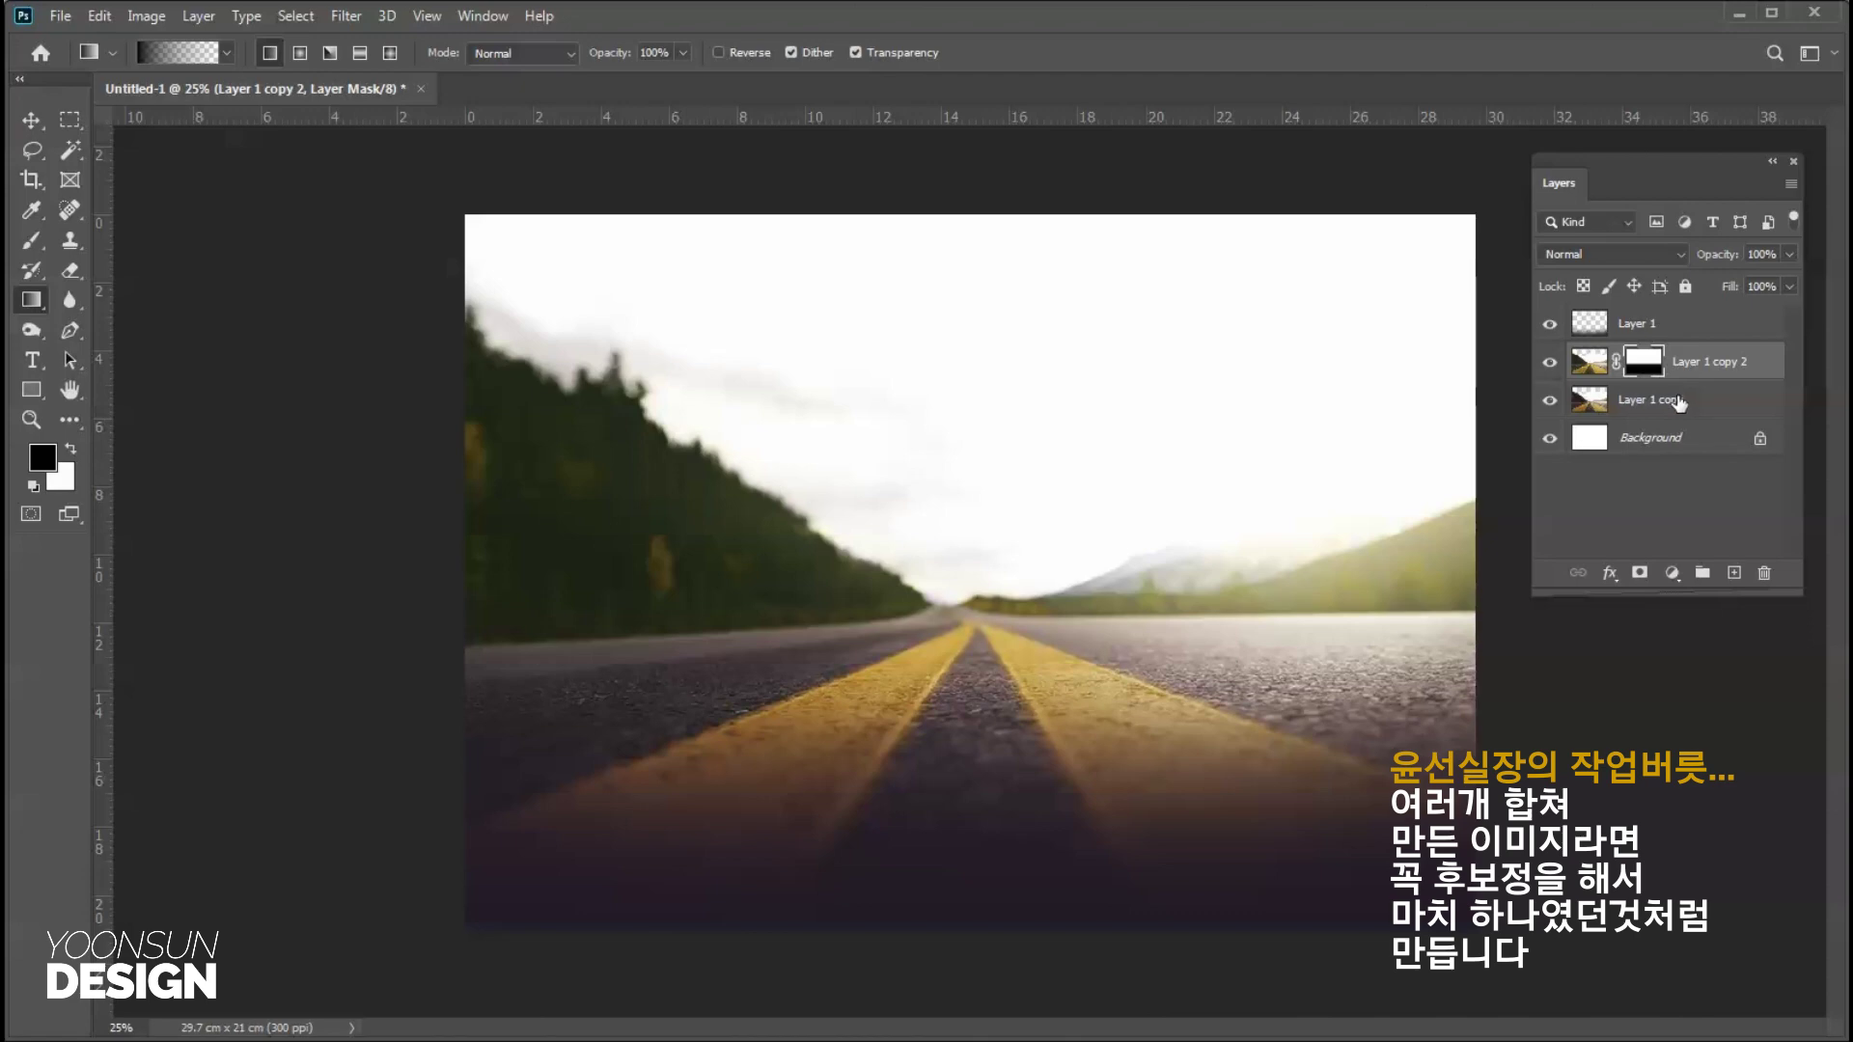
Group Layer 1, Layer 1 copy 2 and Layer 1 copy together.
left_click(1698, 326)
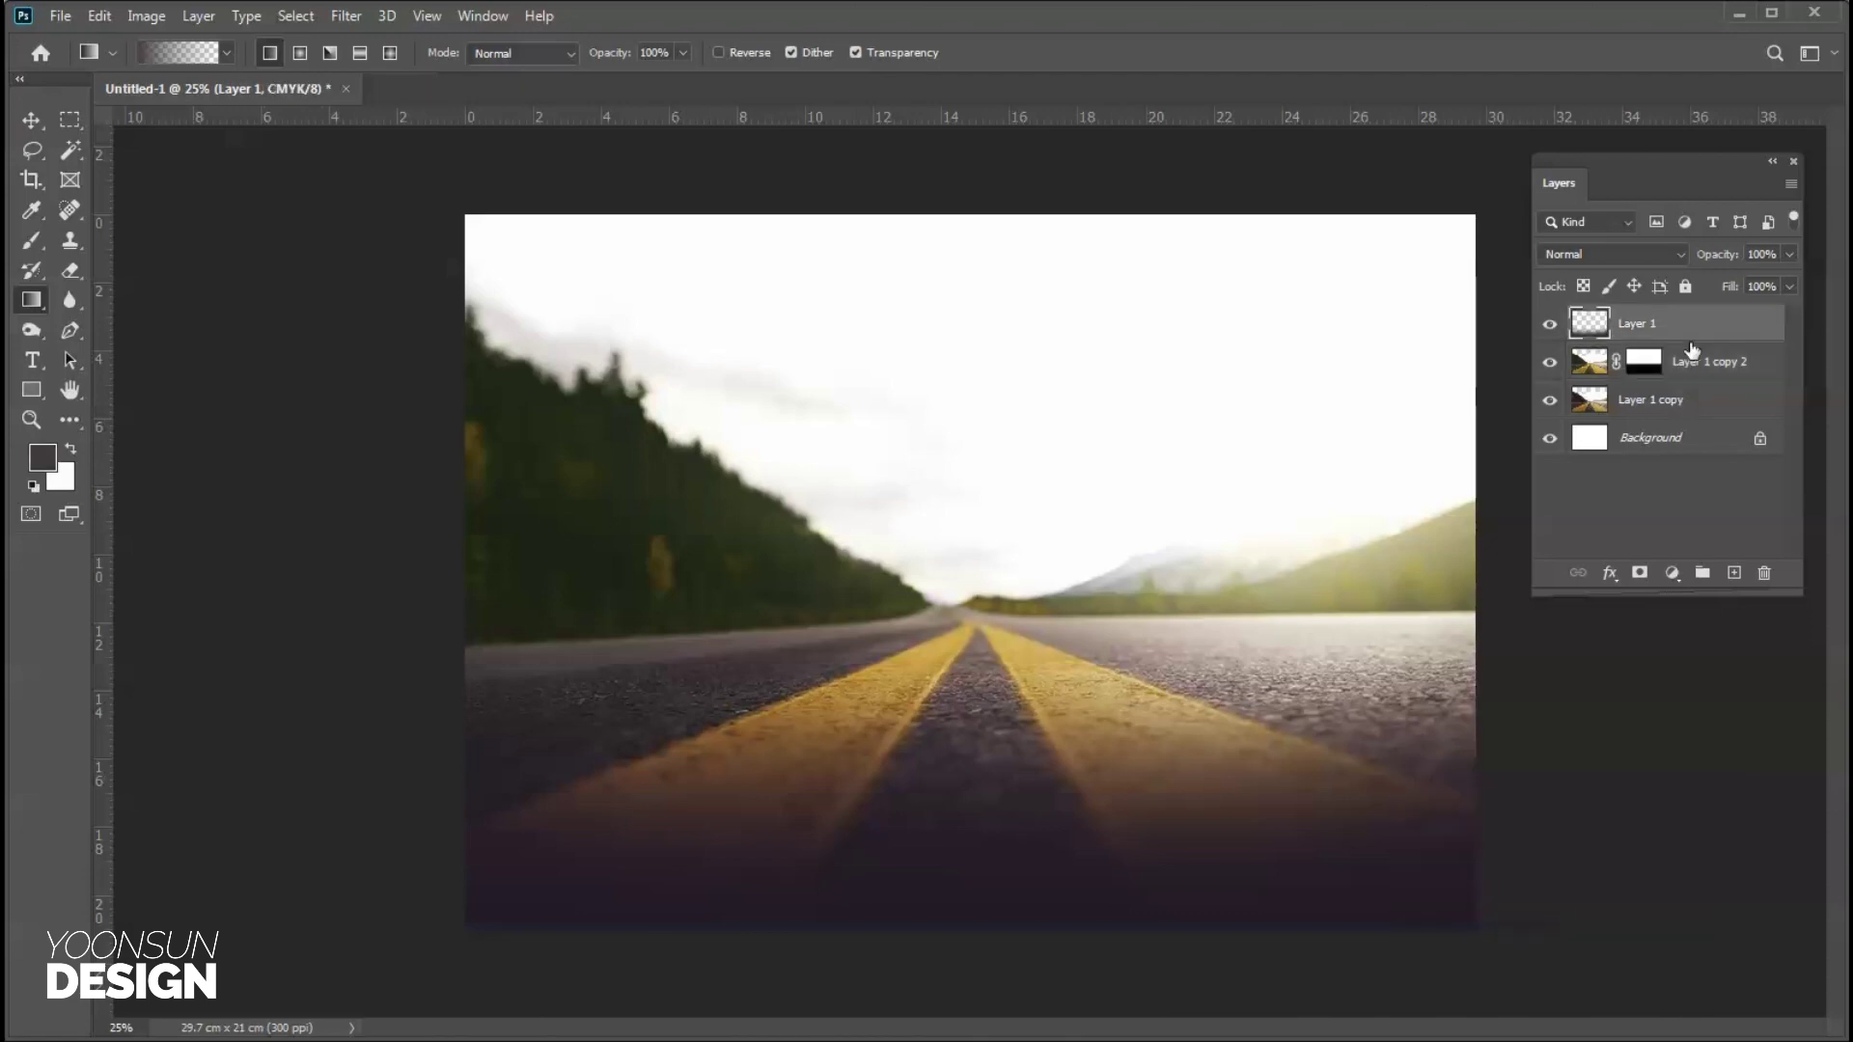
left_click(1691, 405, "shift")
right_click(1691, 403)
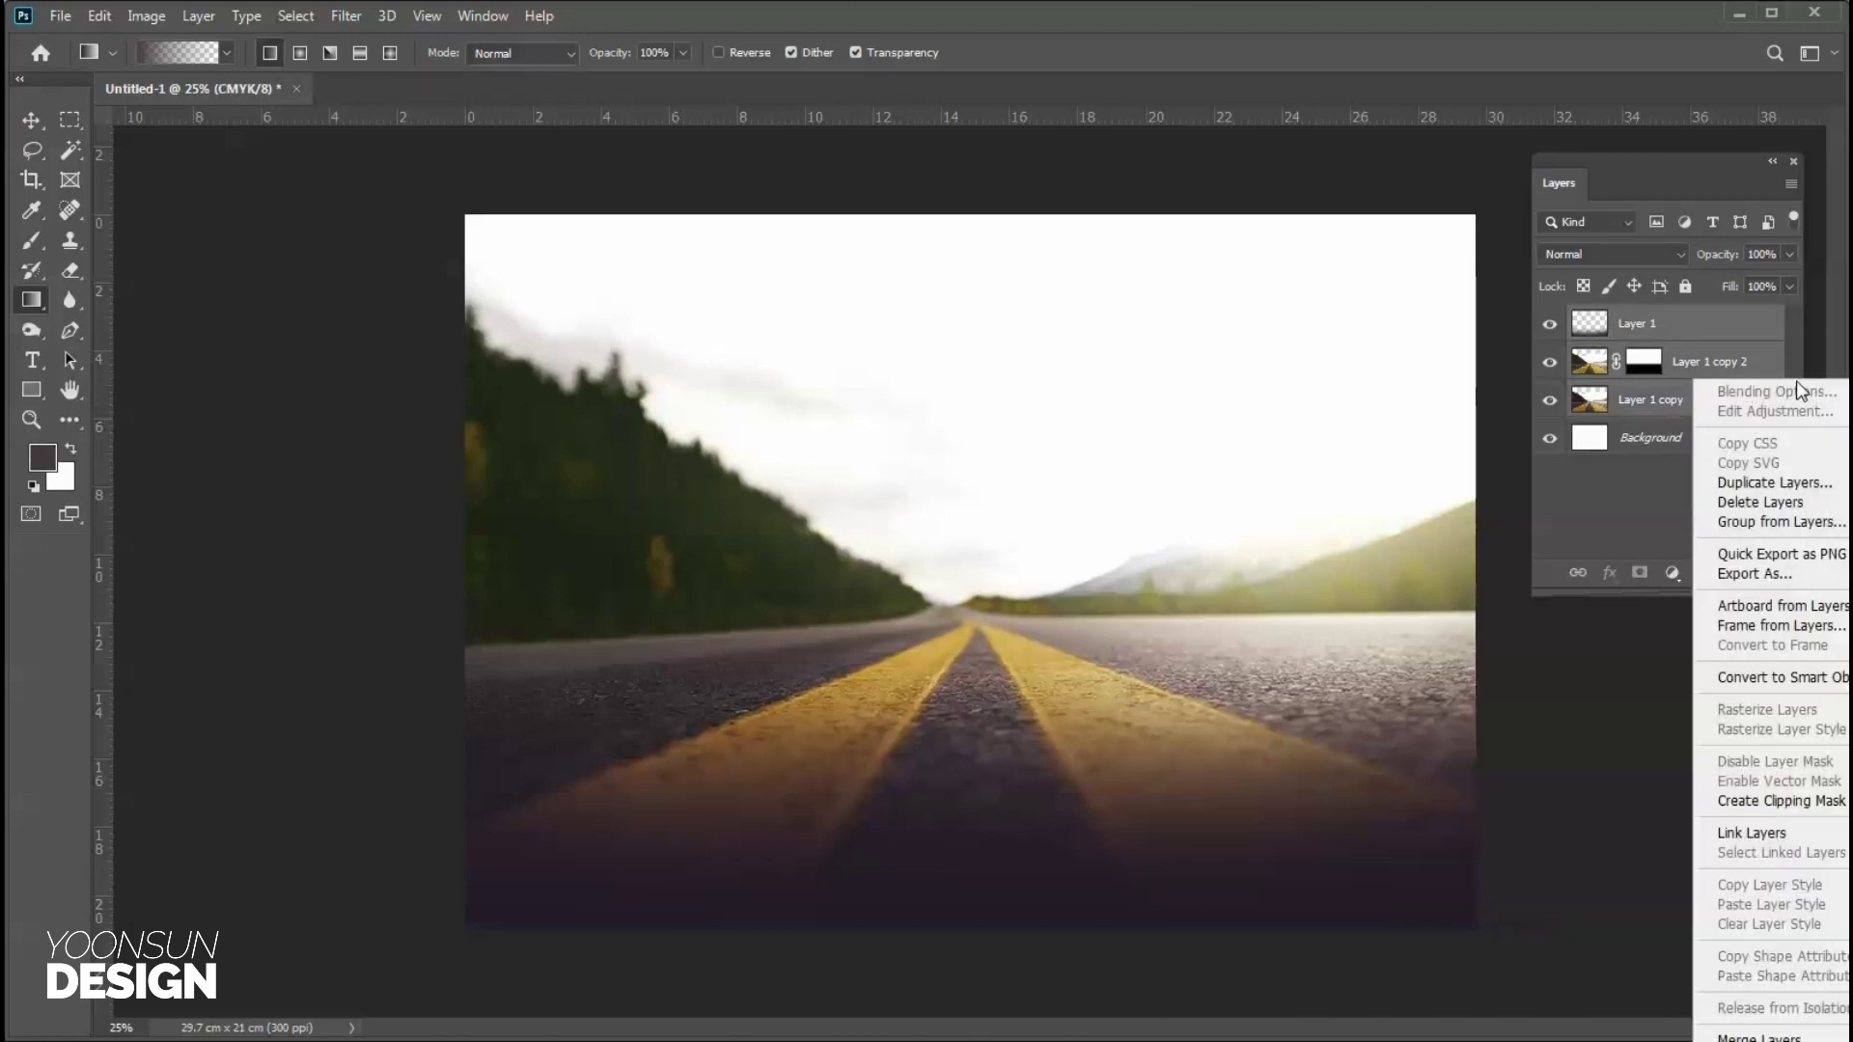
left_click(1679, 177)
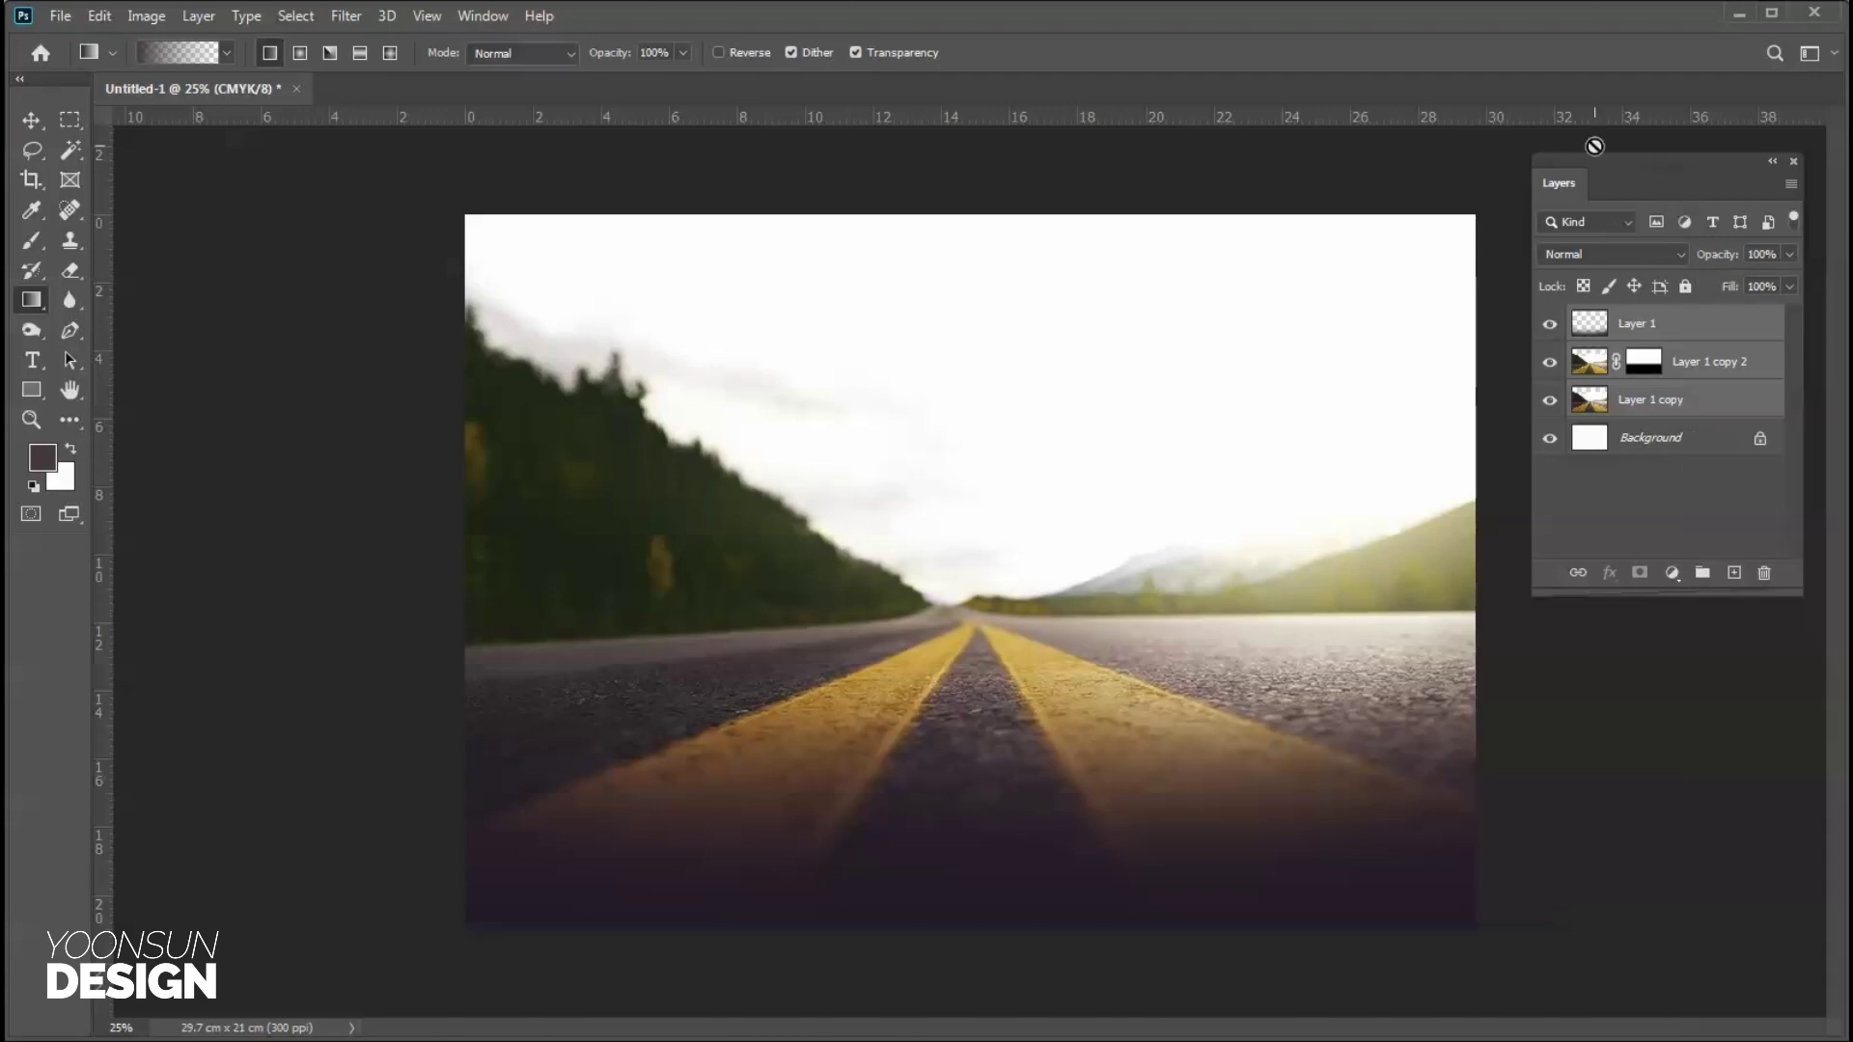
left_click_drag(1682, 159, 1515, 51)
right_click(1533, 228)
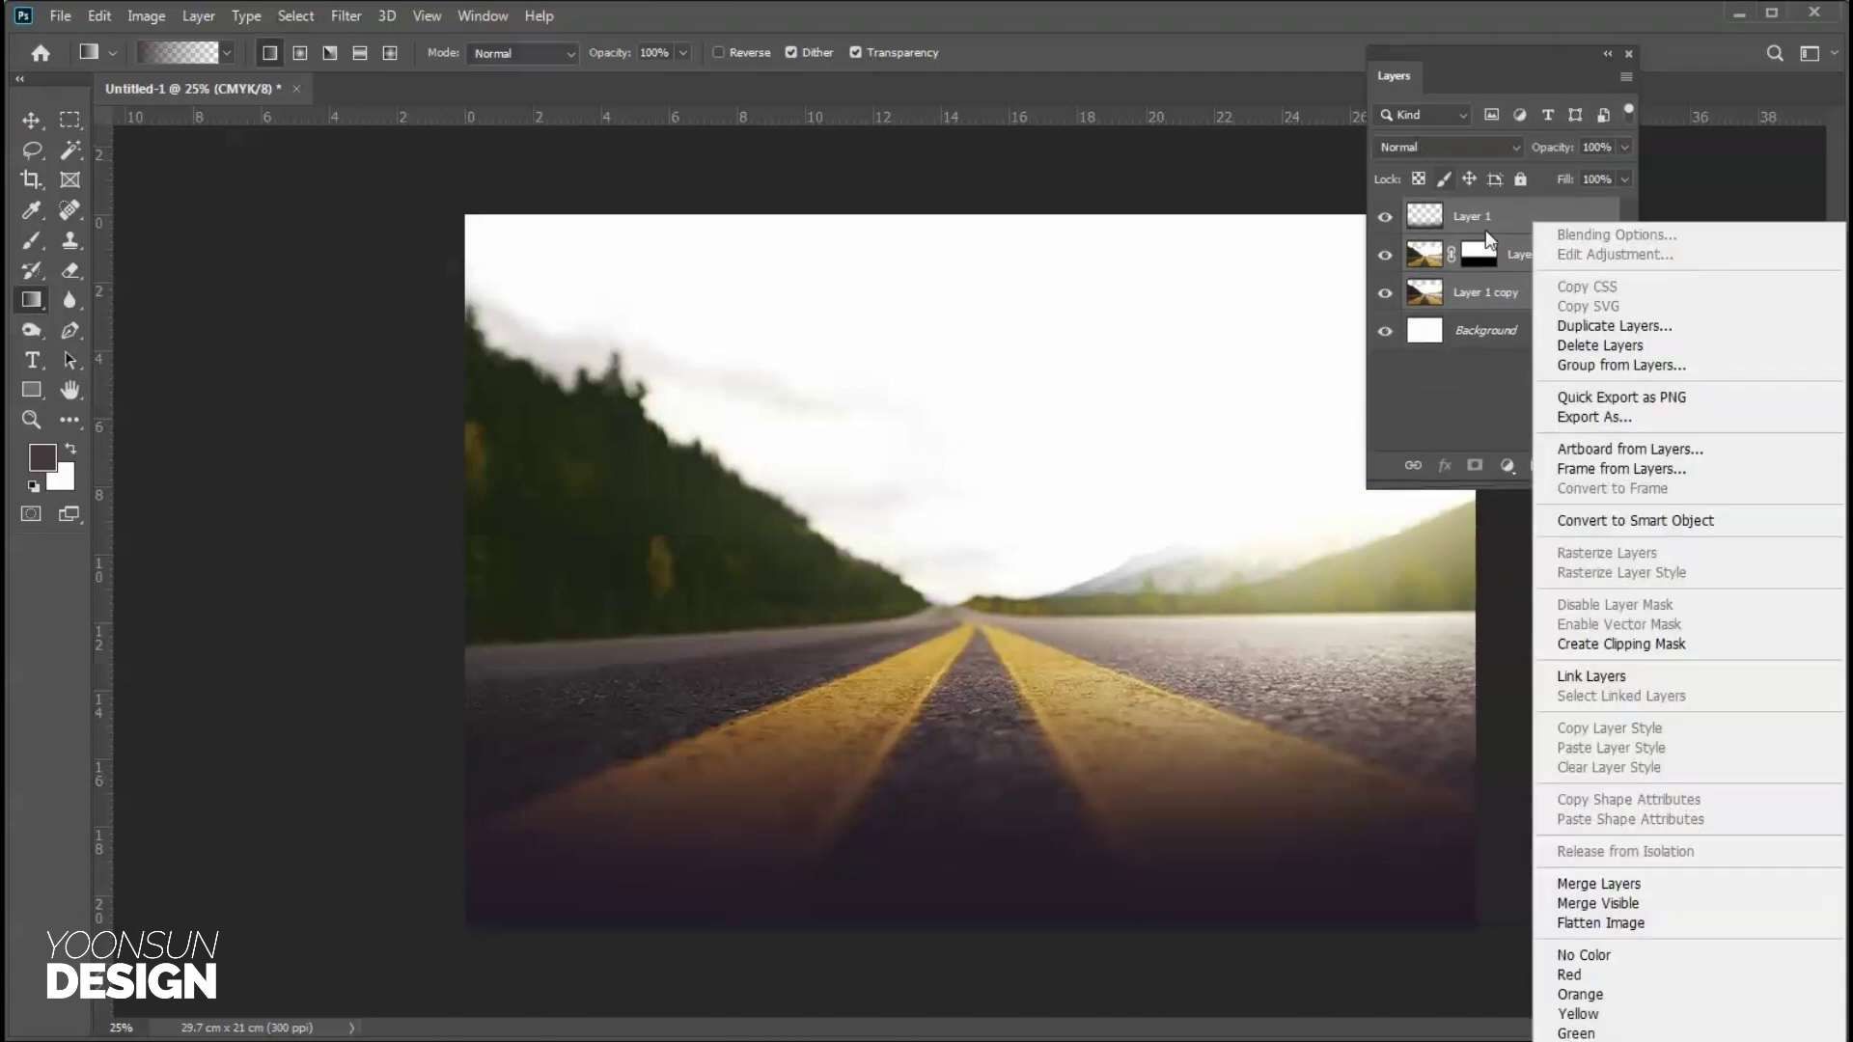
left_click(1473, 343)
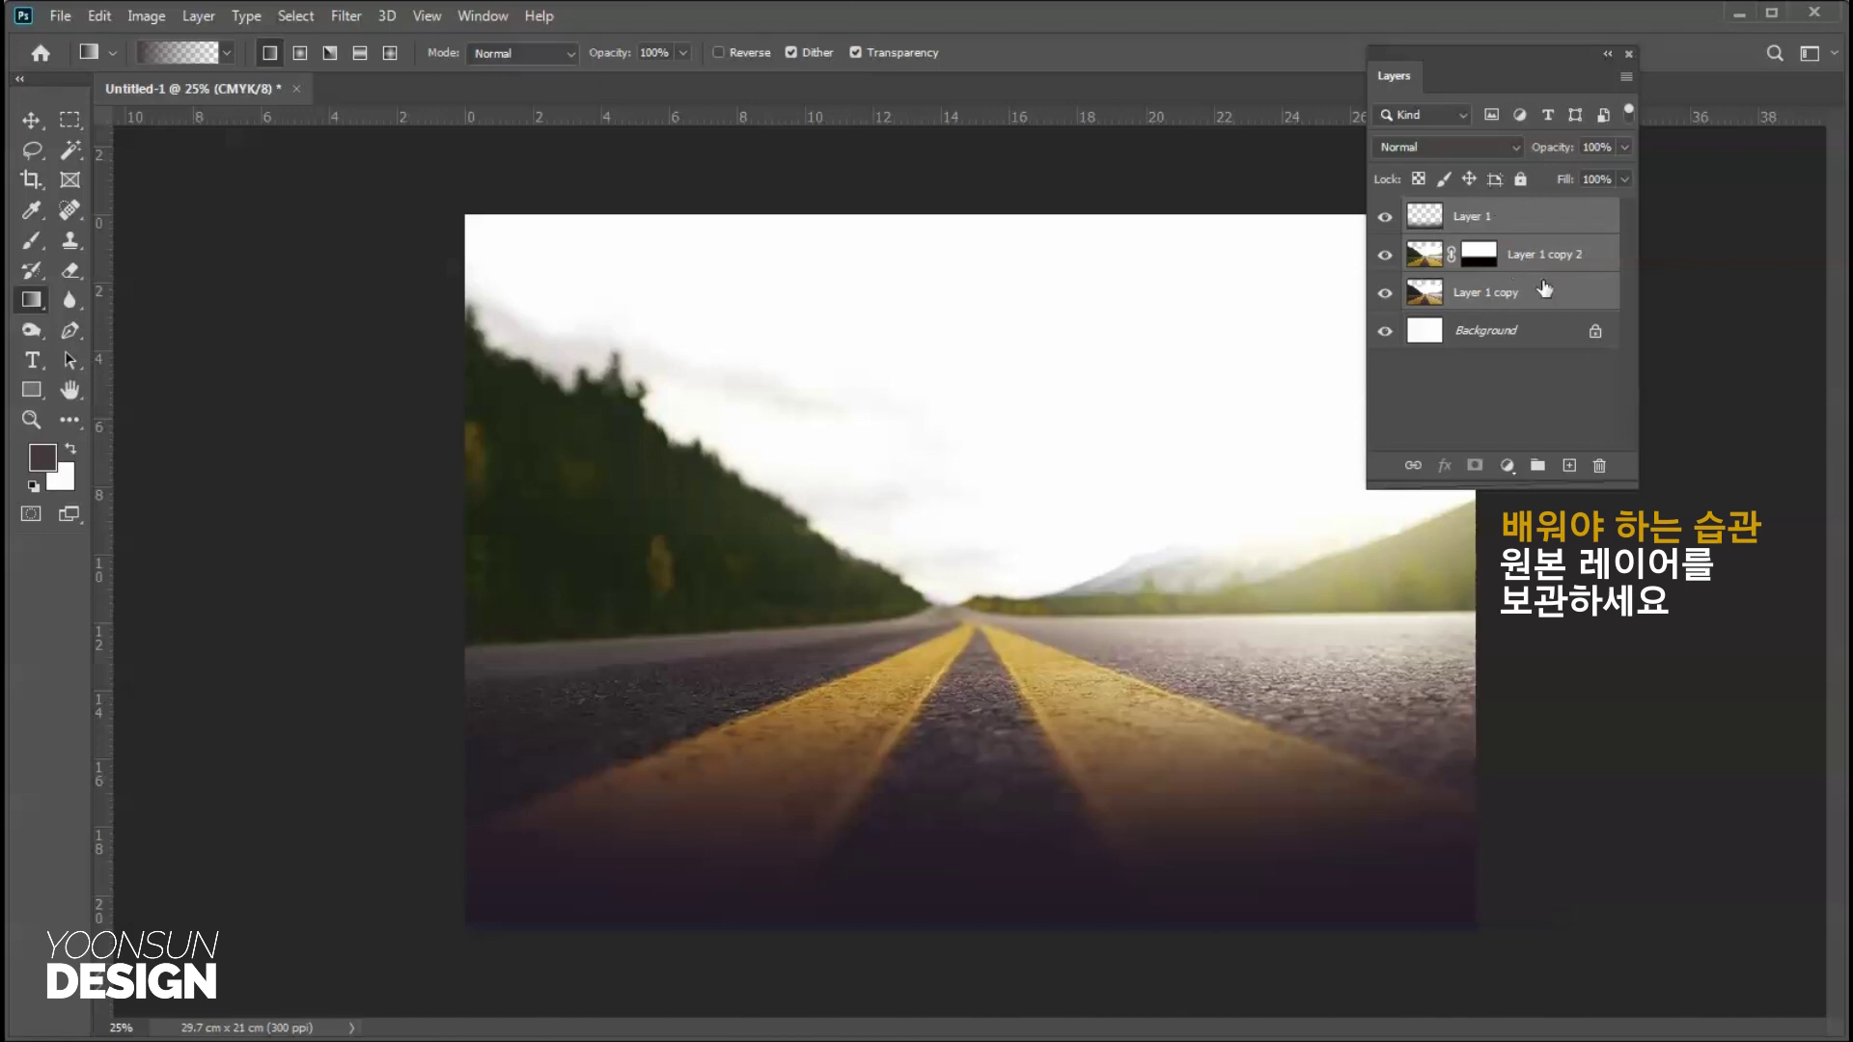
key("ctrl+g")
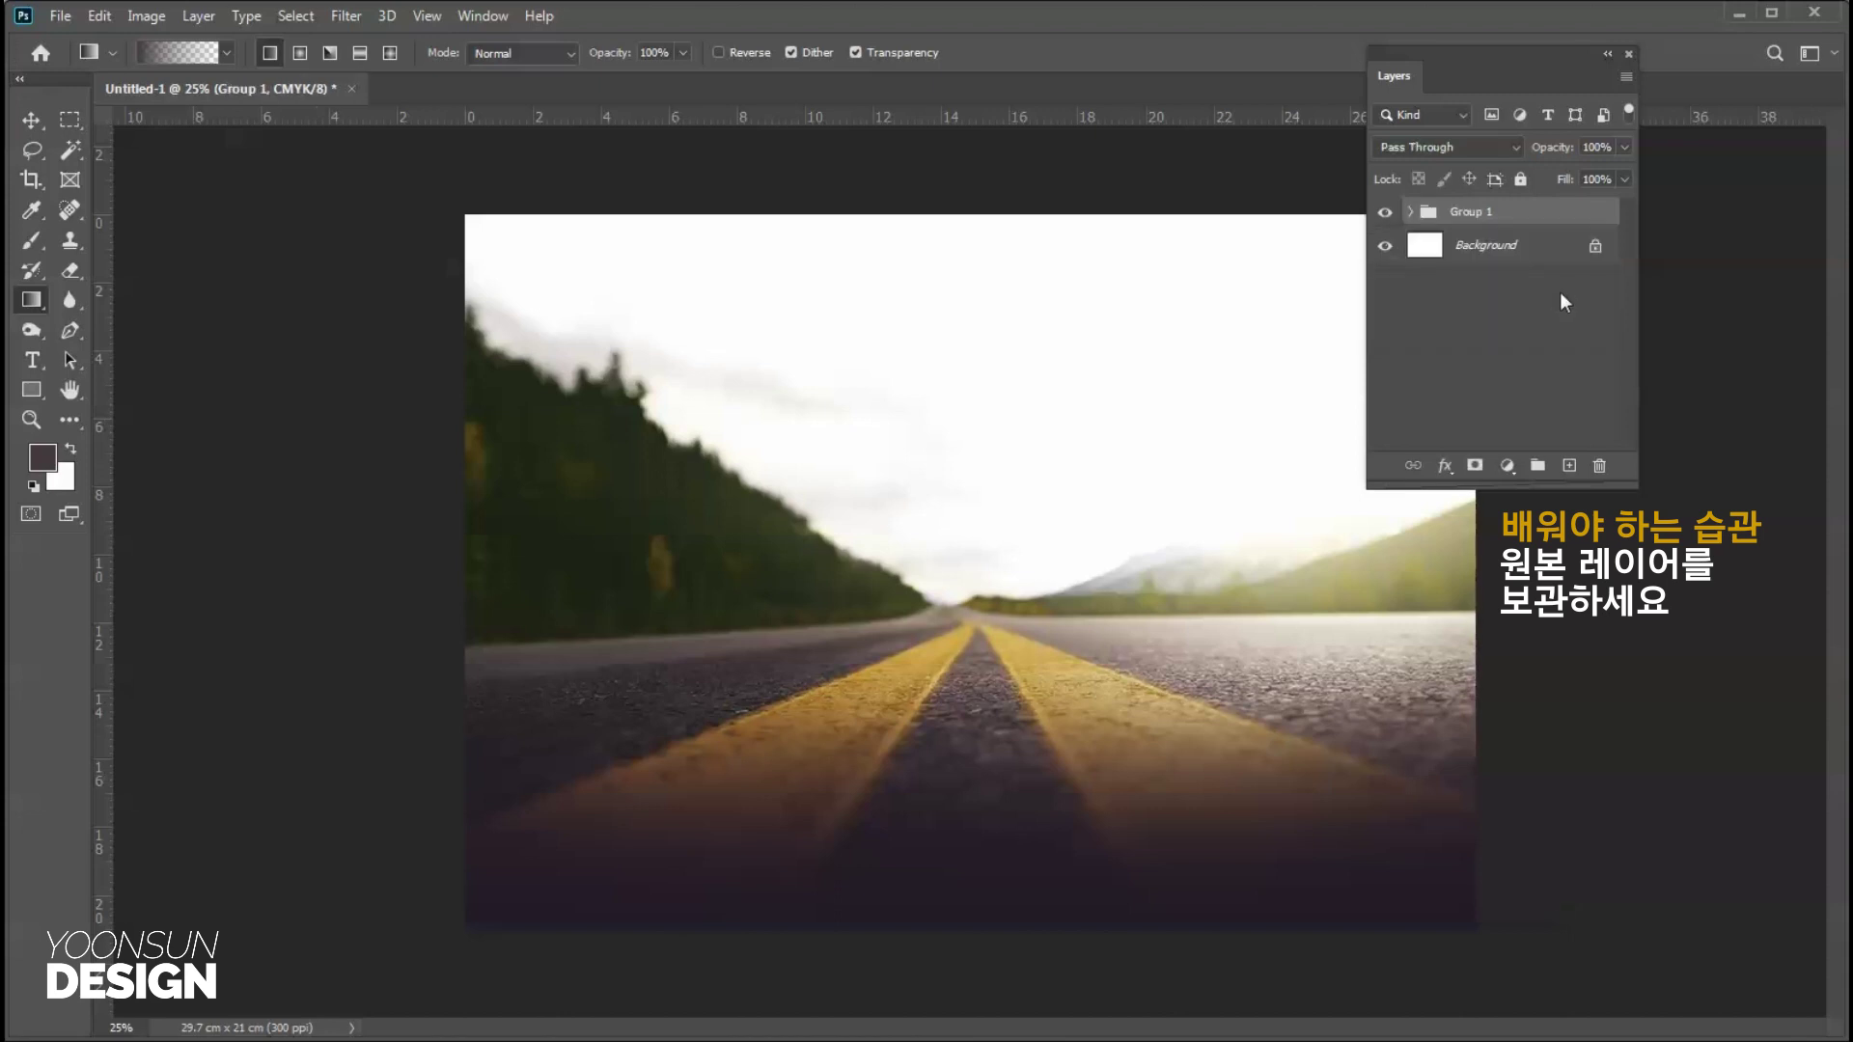
Rename the new layer group to 원본사진.
double_click(1477, 211)
type("원본")
key("BackSpace")
key("BackSpace")
type("원본사진")
left_click(1471, 266)
Duplicate the 원본사진 group, merge the duplicate into a single layer and hide the original group.
left_click_drag(1511, 212, 1571, 464)
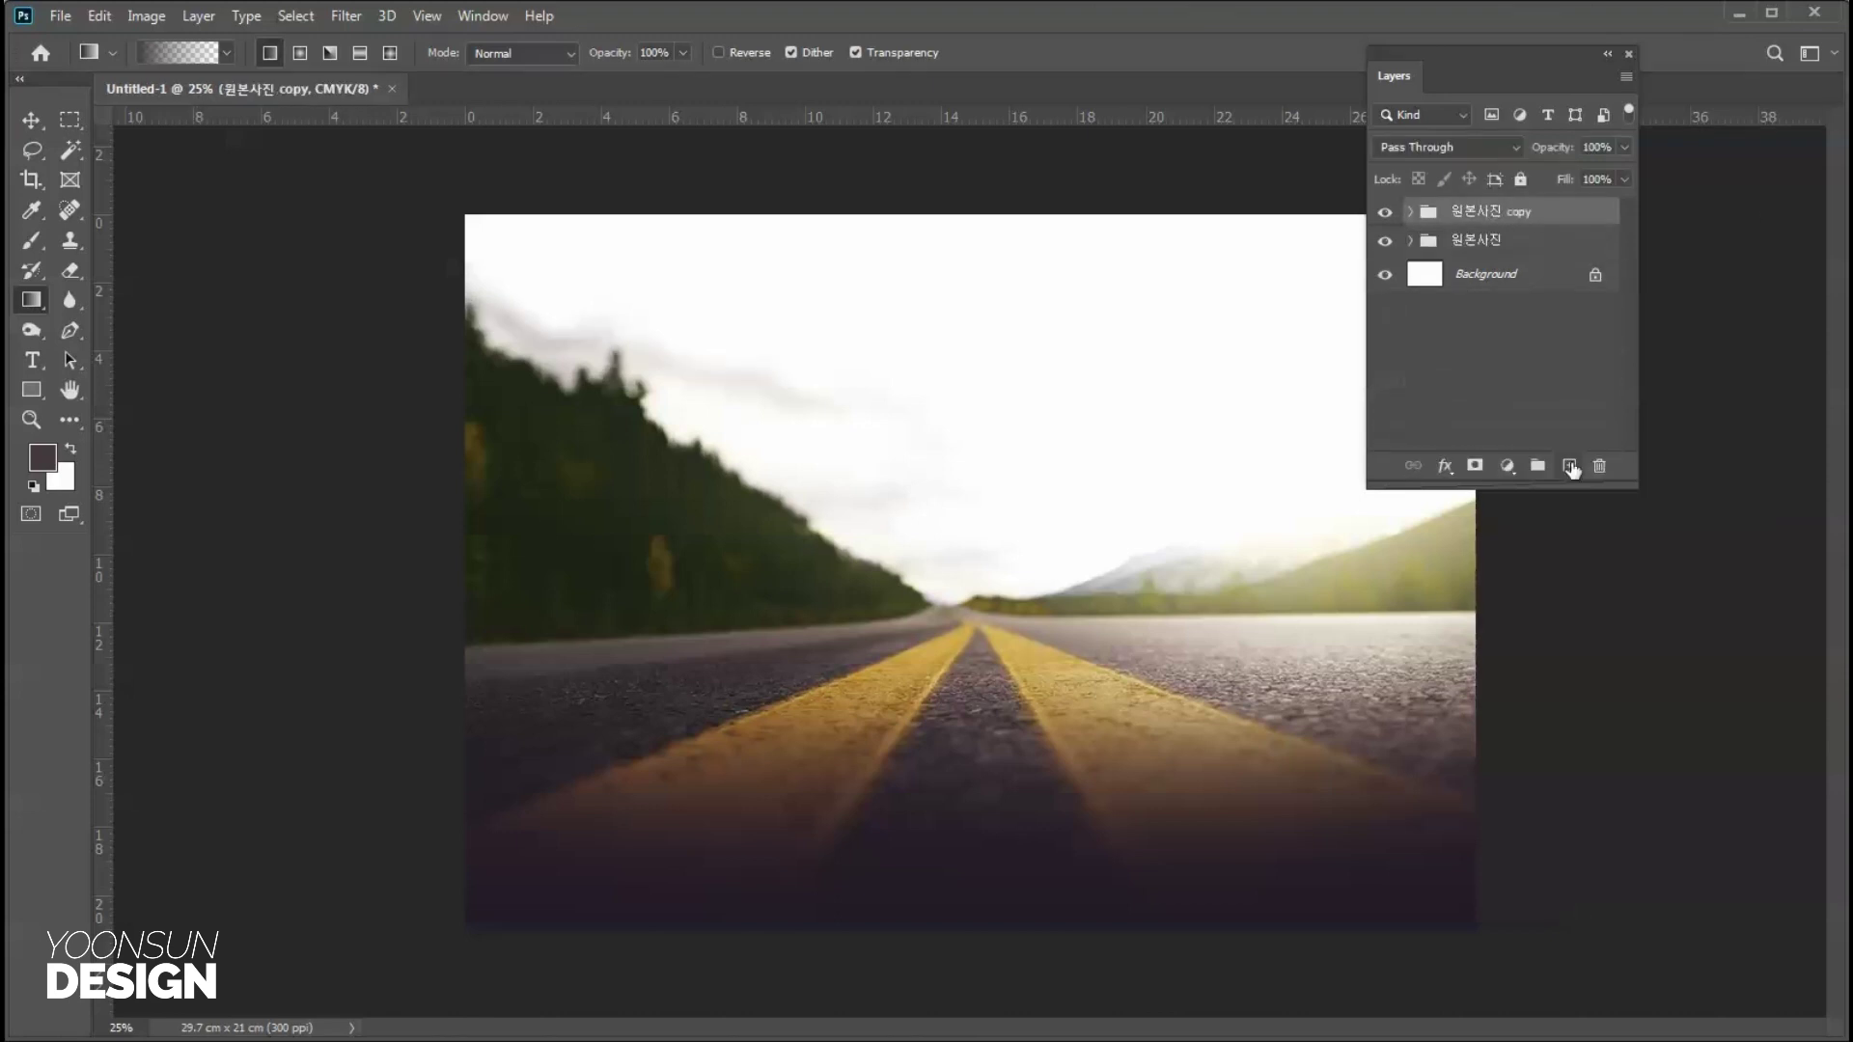
right_click(1536, 215)
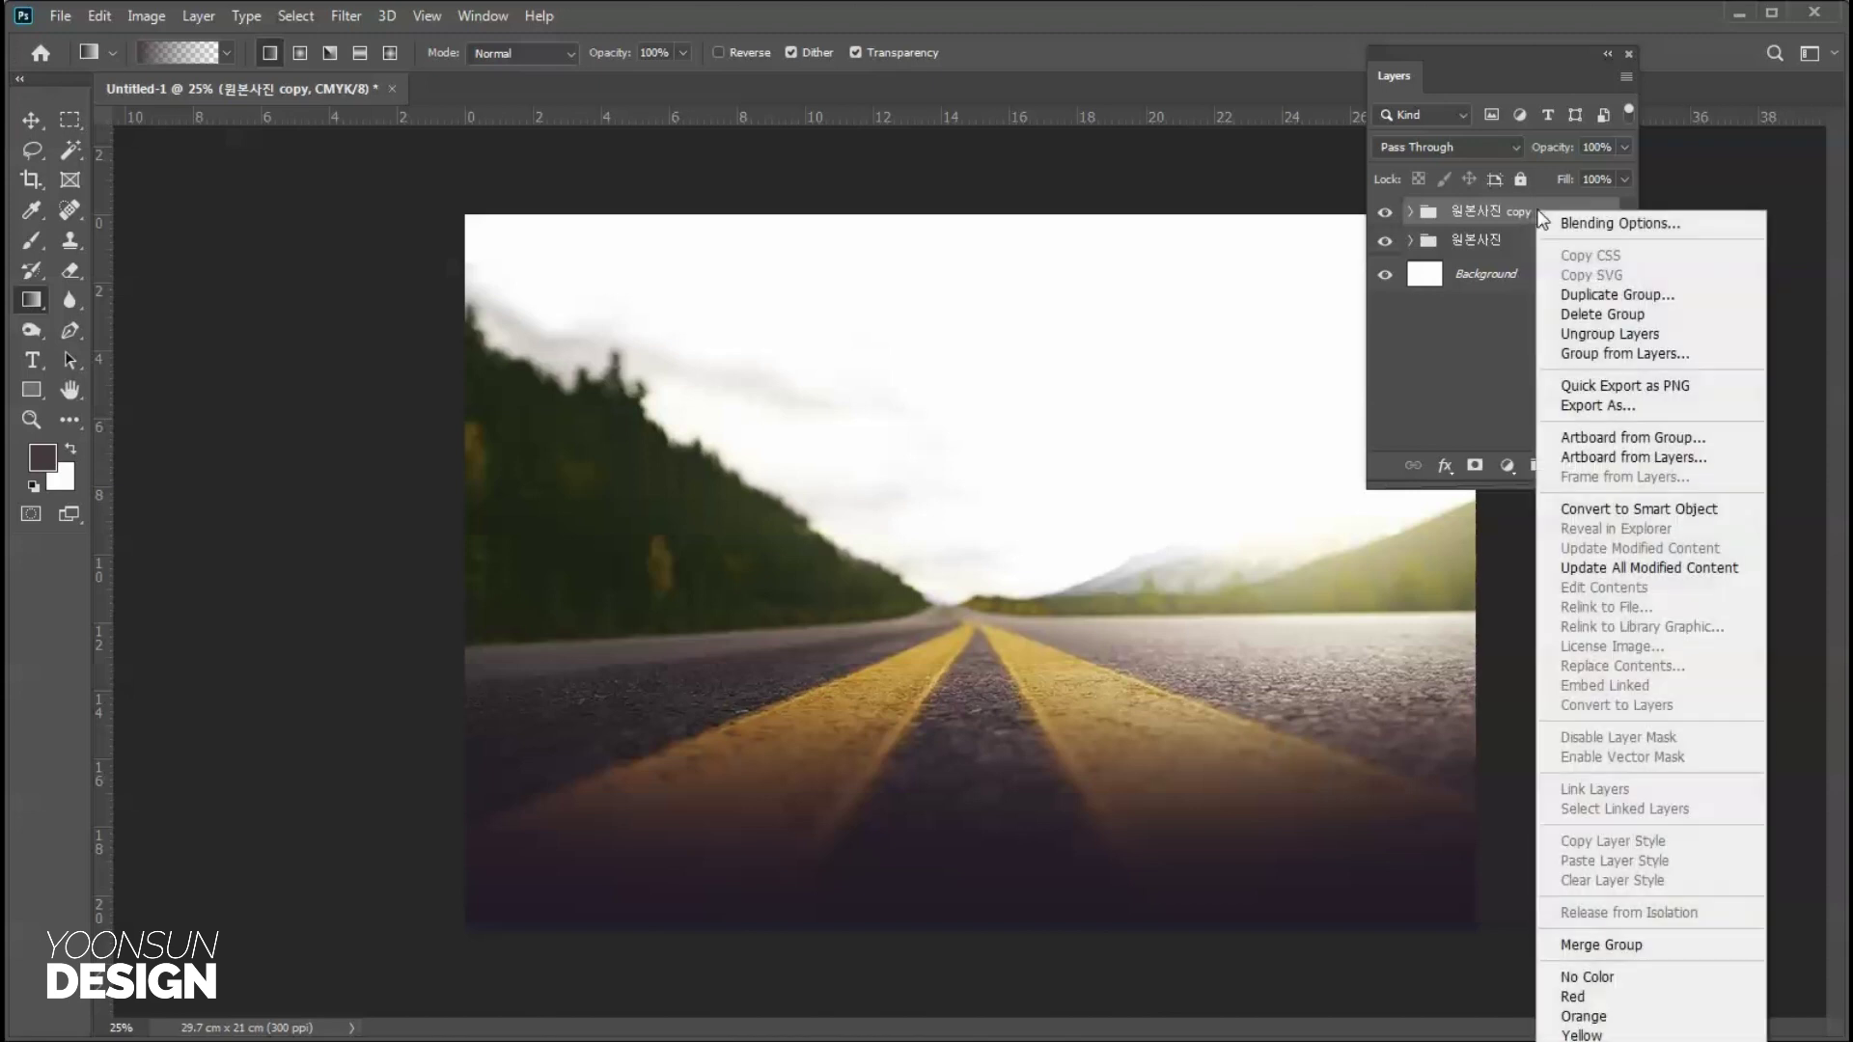
left_click(1587, 942)
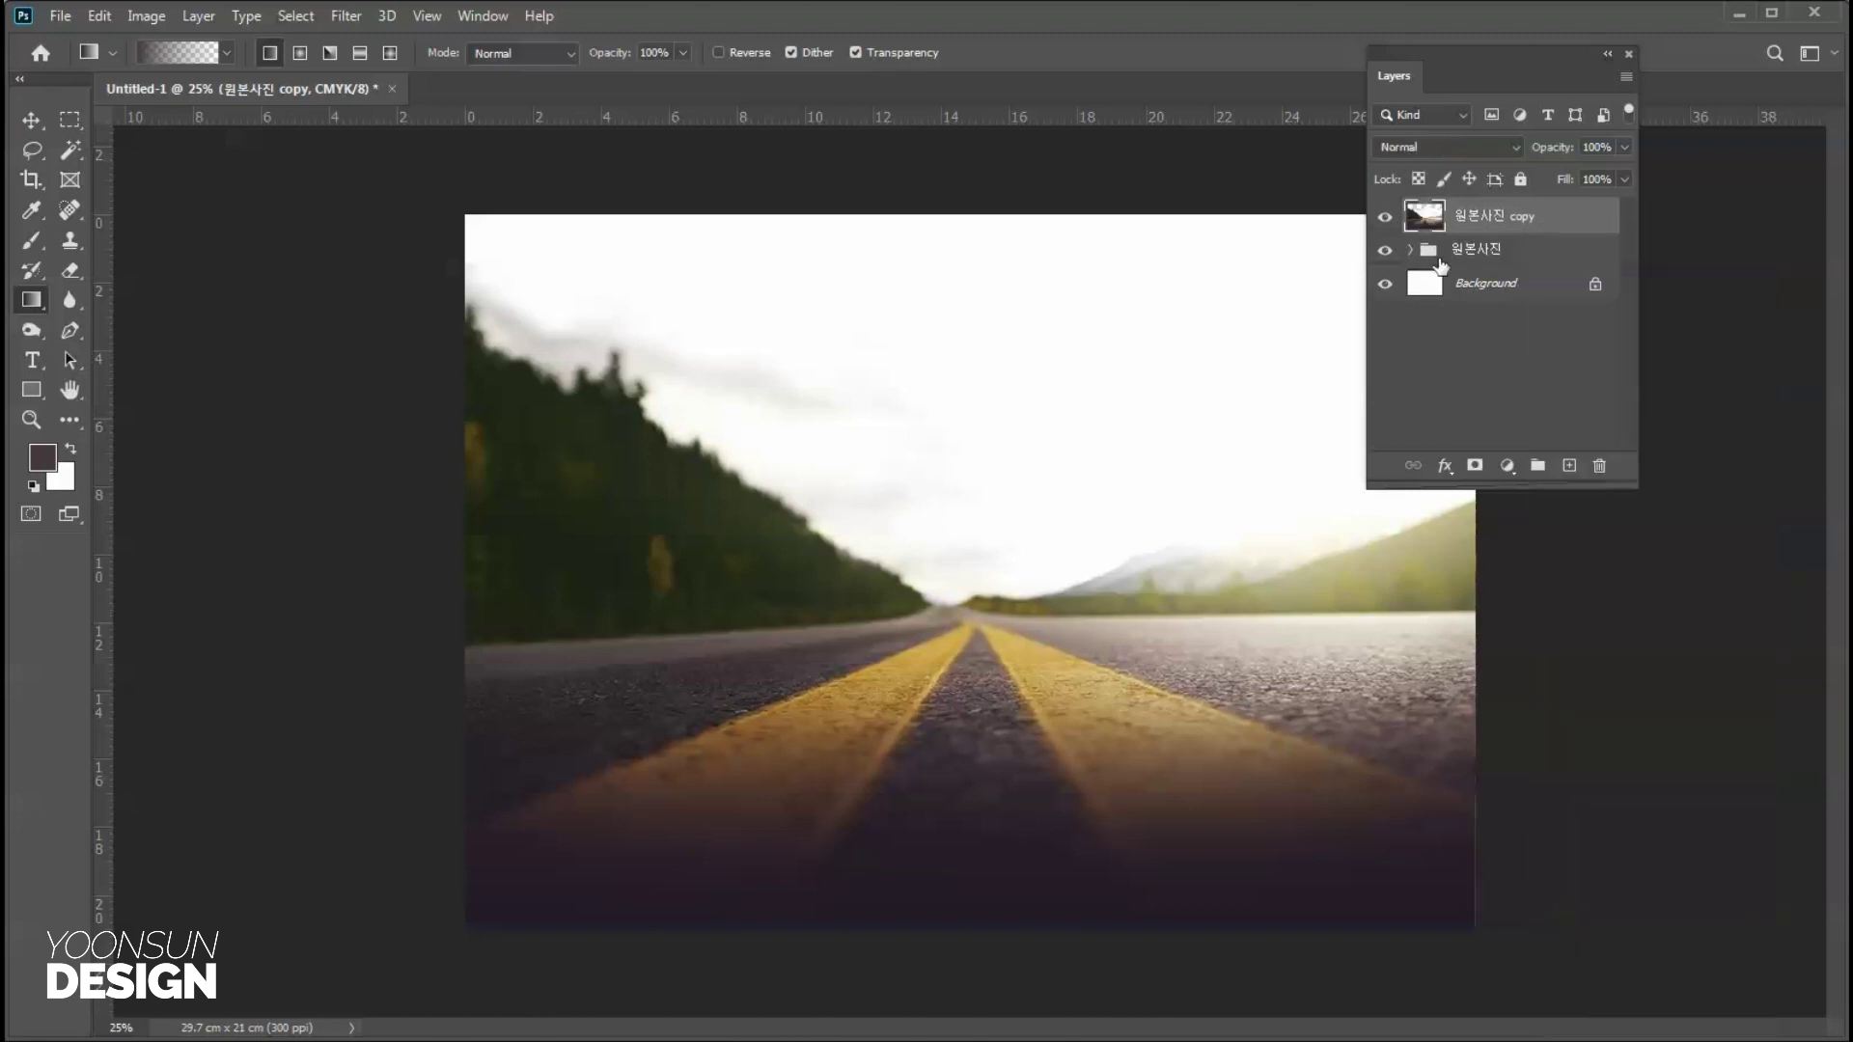
left_click(1386, 252)
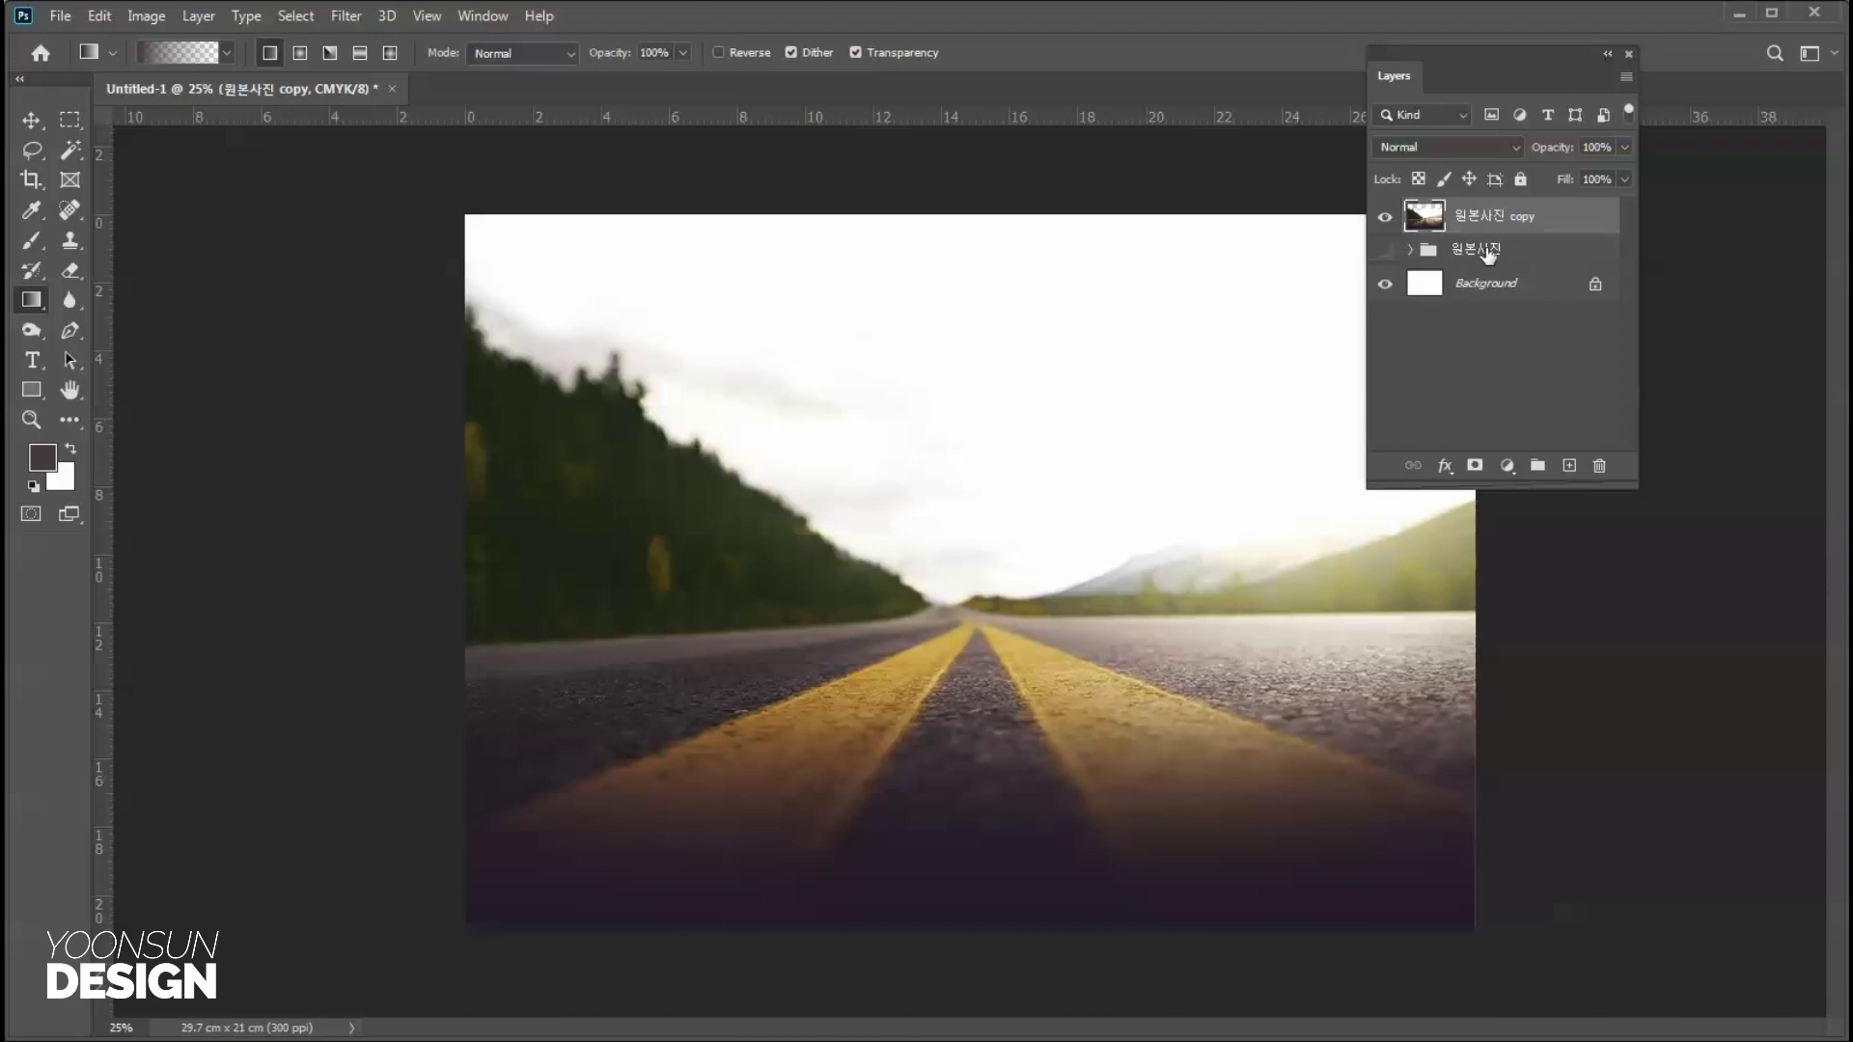
left_click_drag(1526, 58, 1680, 164)
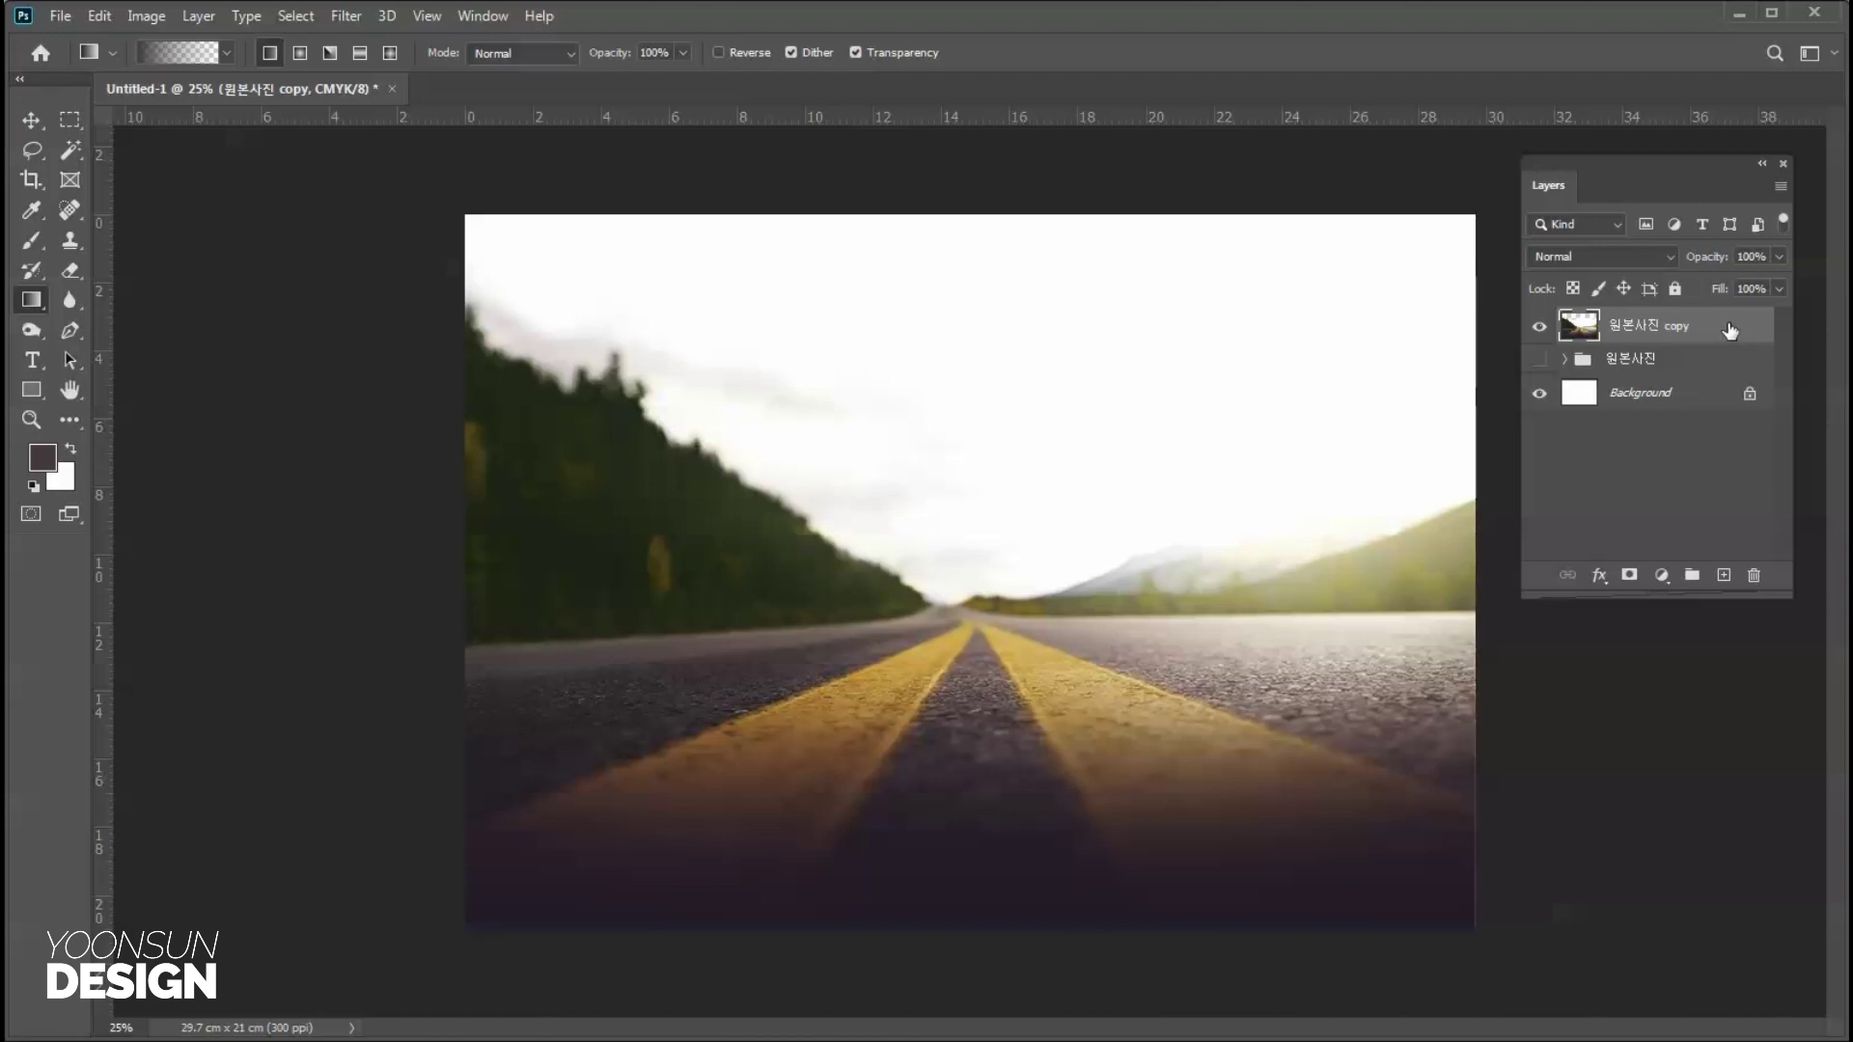
Fine-tune the tones of 원본사진 copy with a two-point CMYK Curves adjustment, keeping the upper point at input 65, output 65.
key("ctrl+m")
left_click_drag(488, 58, 1770, 542)
left_click_drag(1595, 868, 1597, 891)
left_click_drag(1714, 777, 1697, 751)
left_click_drag(1597, 892, 1598, 880)
mouse_move(1697, 751)
left_mouse_down()
mouse_move(1696, 720)
mouse_move(1708, 763)
left_mouse_up()
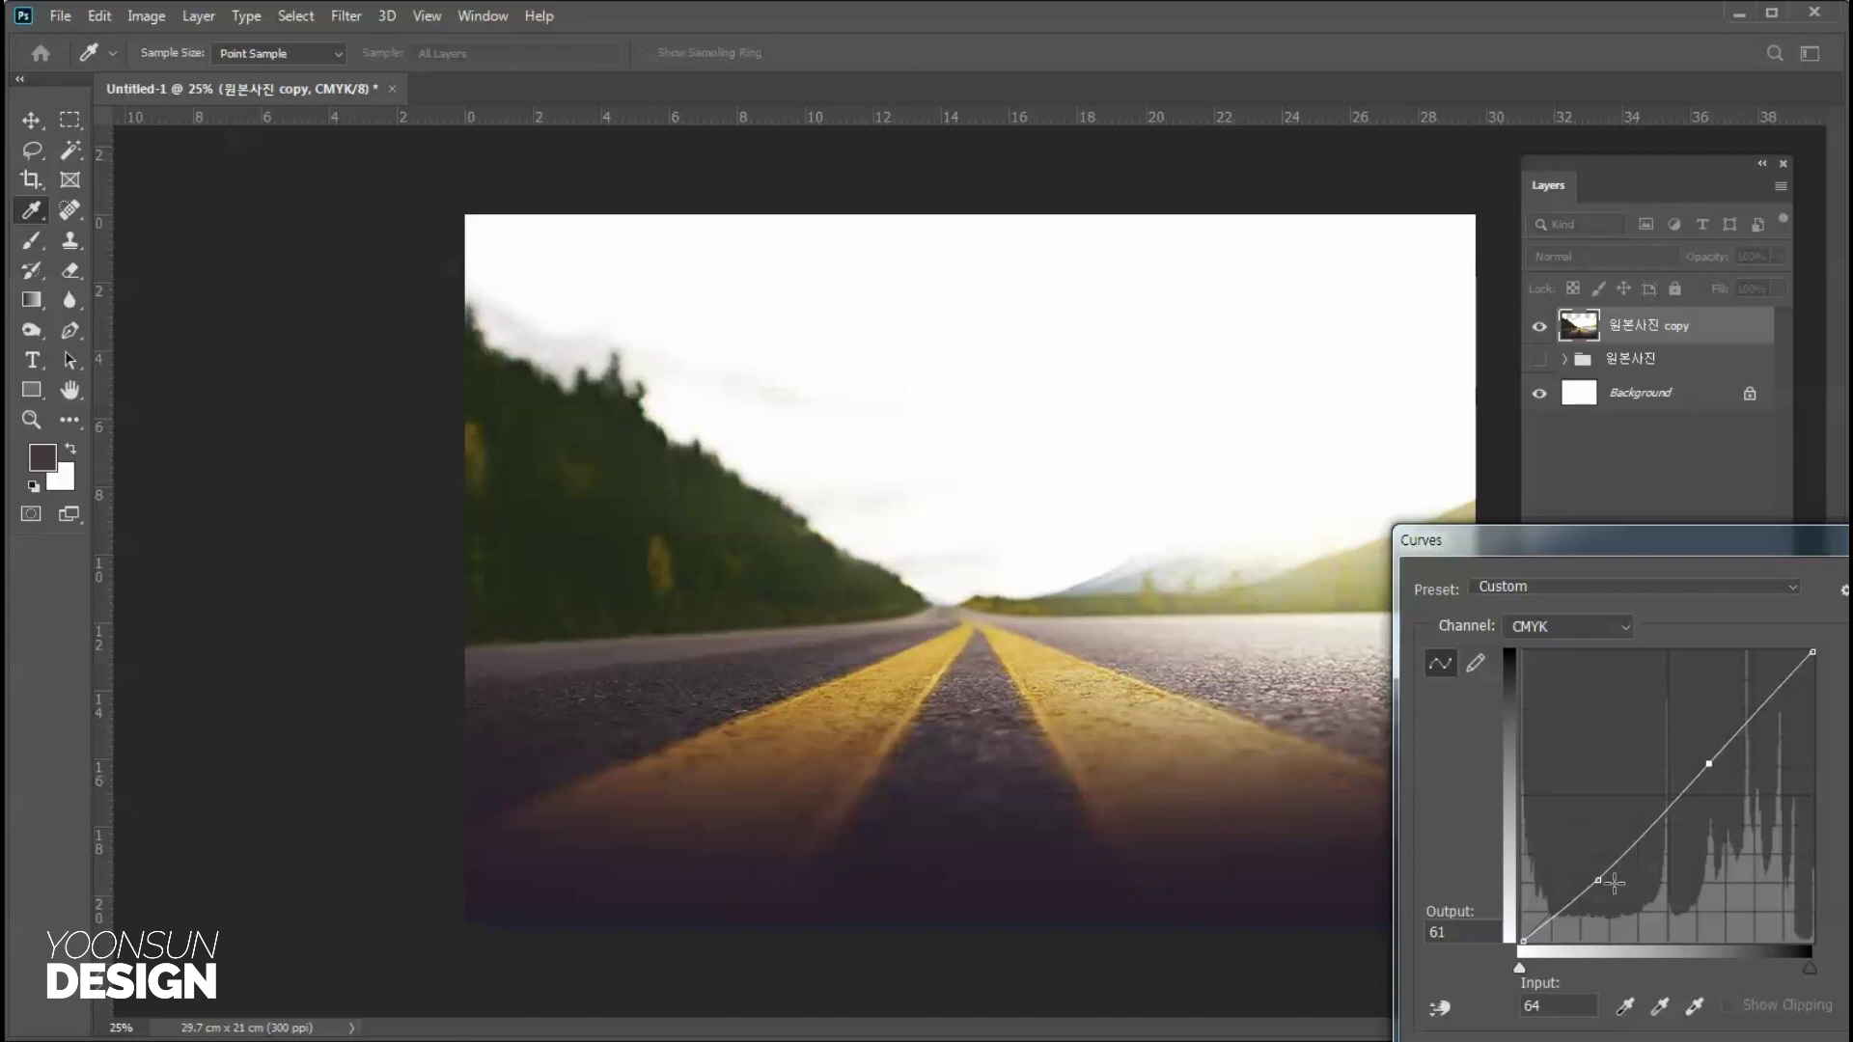
left_click_drag(1603, 880, 1598, 872)
left_click_drag(1708, 763, 1707, 758)
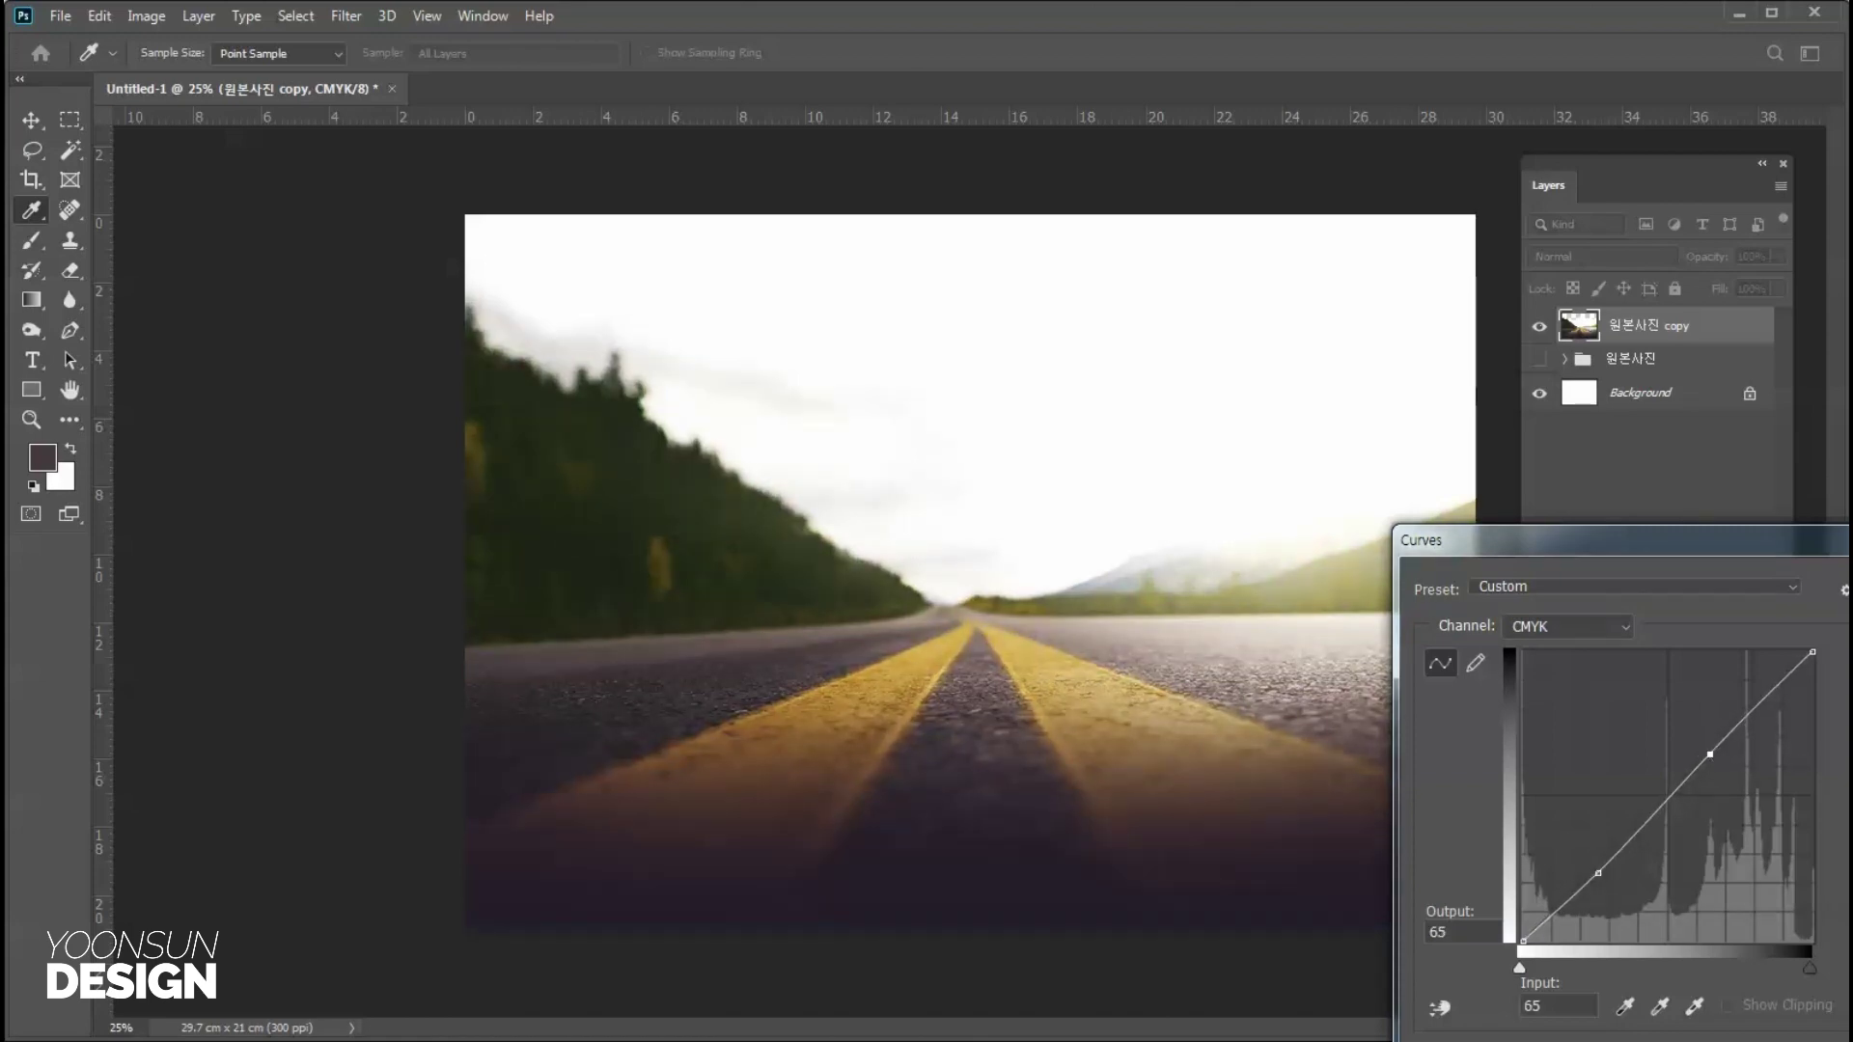
key("Return")
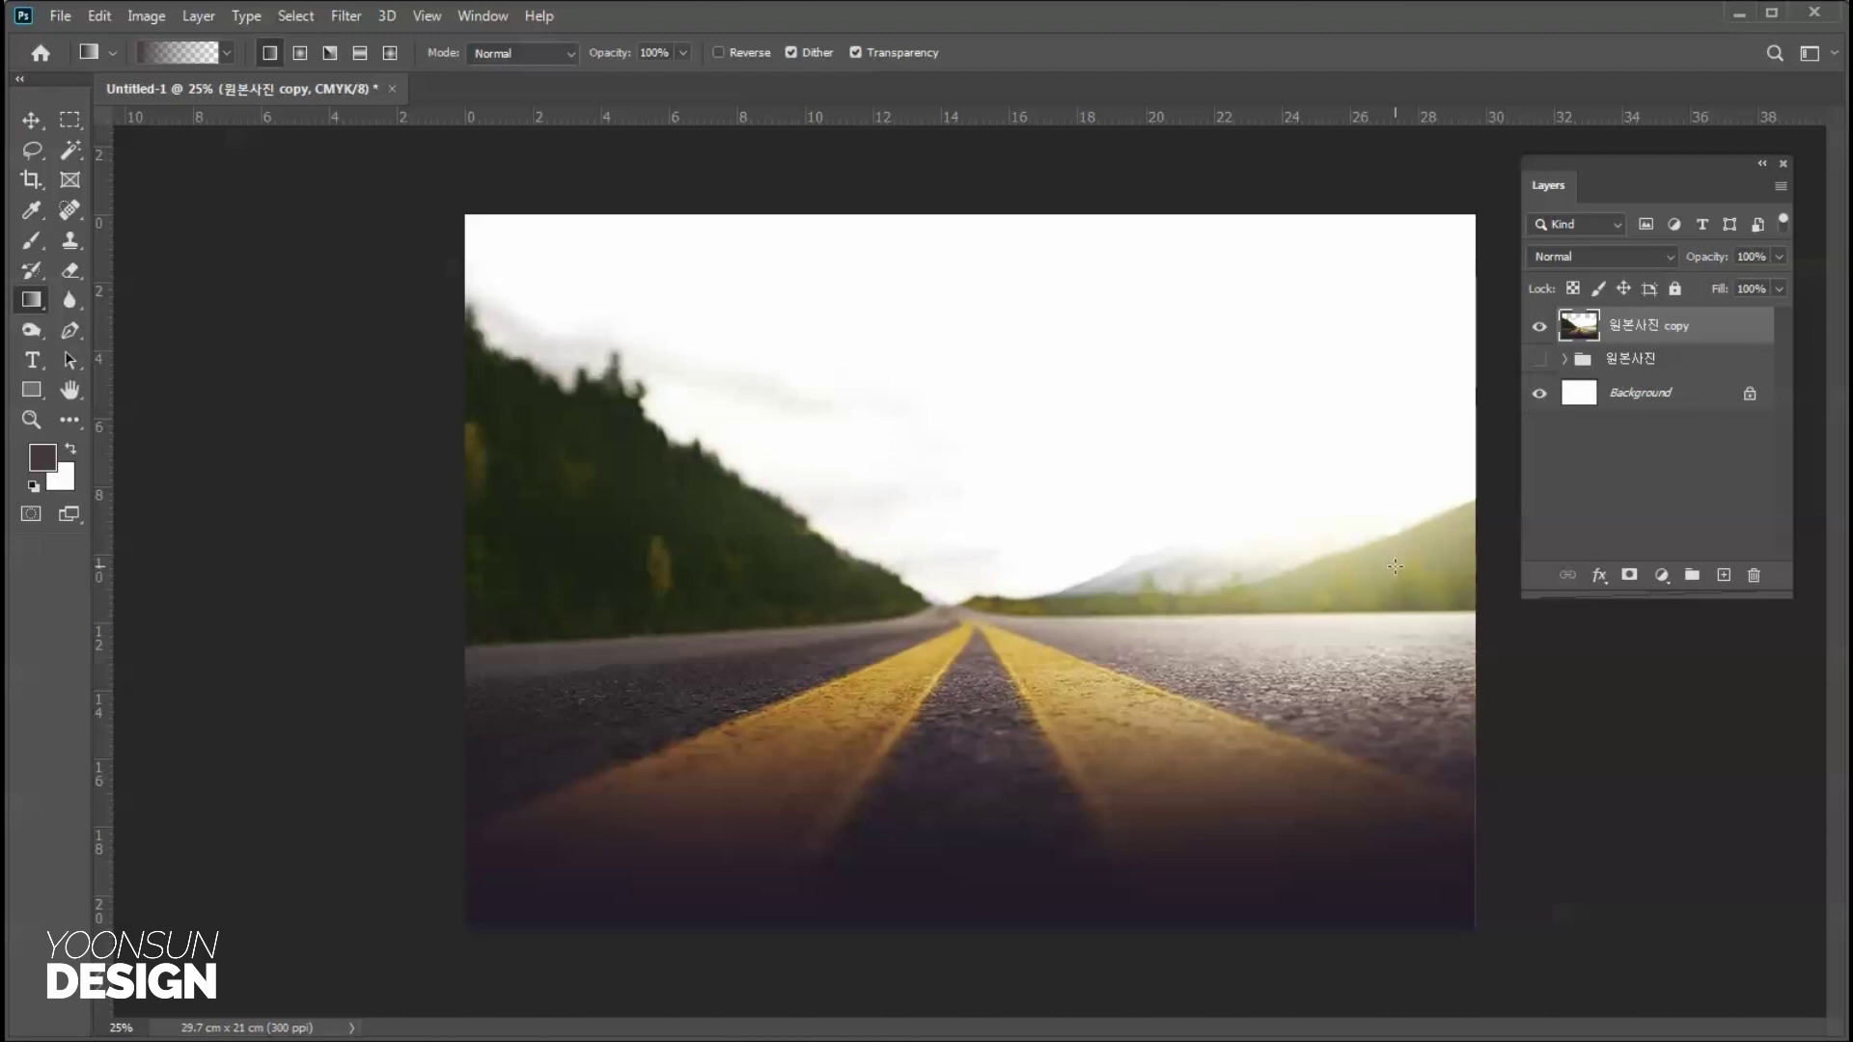
Start a black 48 pt text on a new layer in the sky, using the default colors.
left_click(1724, 576)
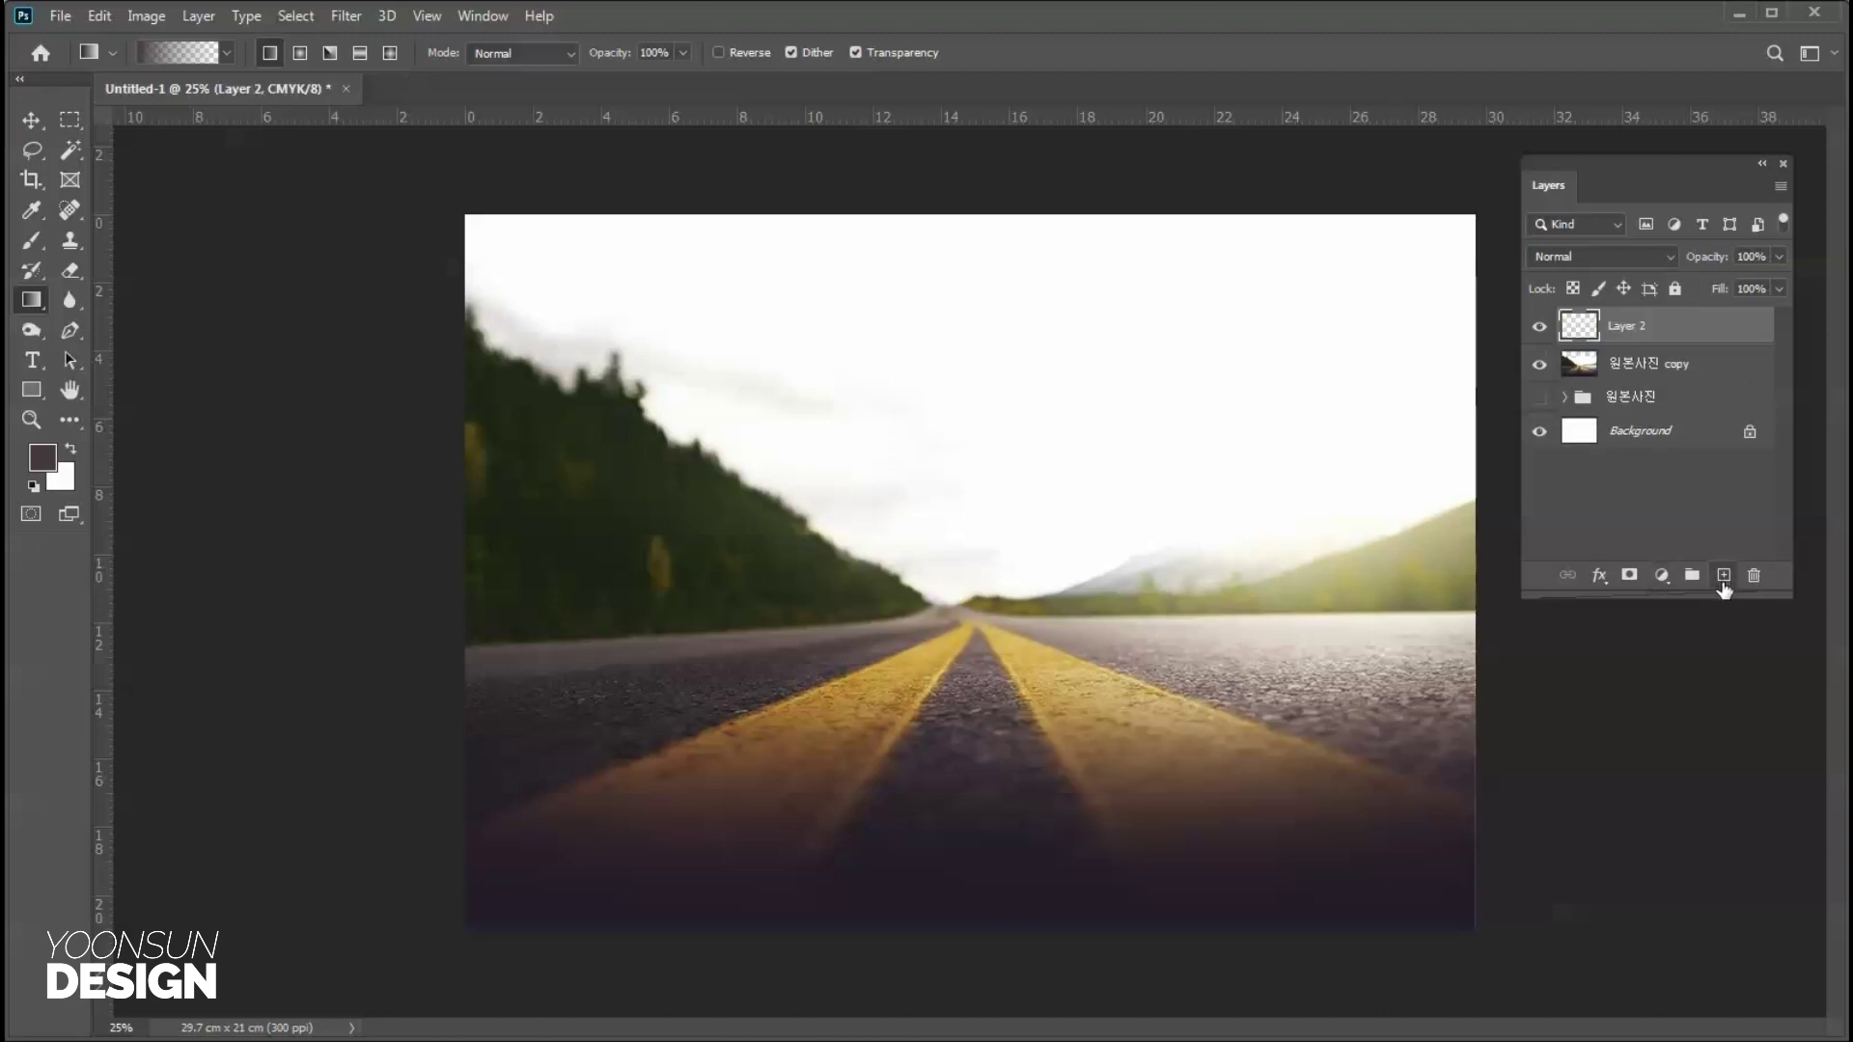
left_click(32, 487)
left_click(32, 360)
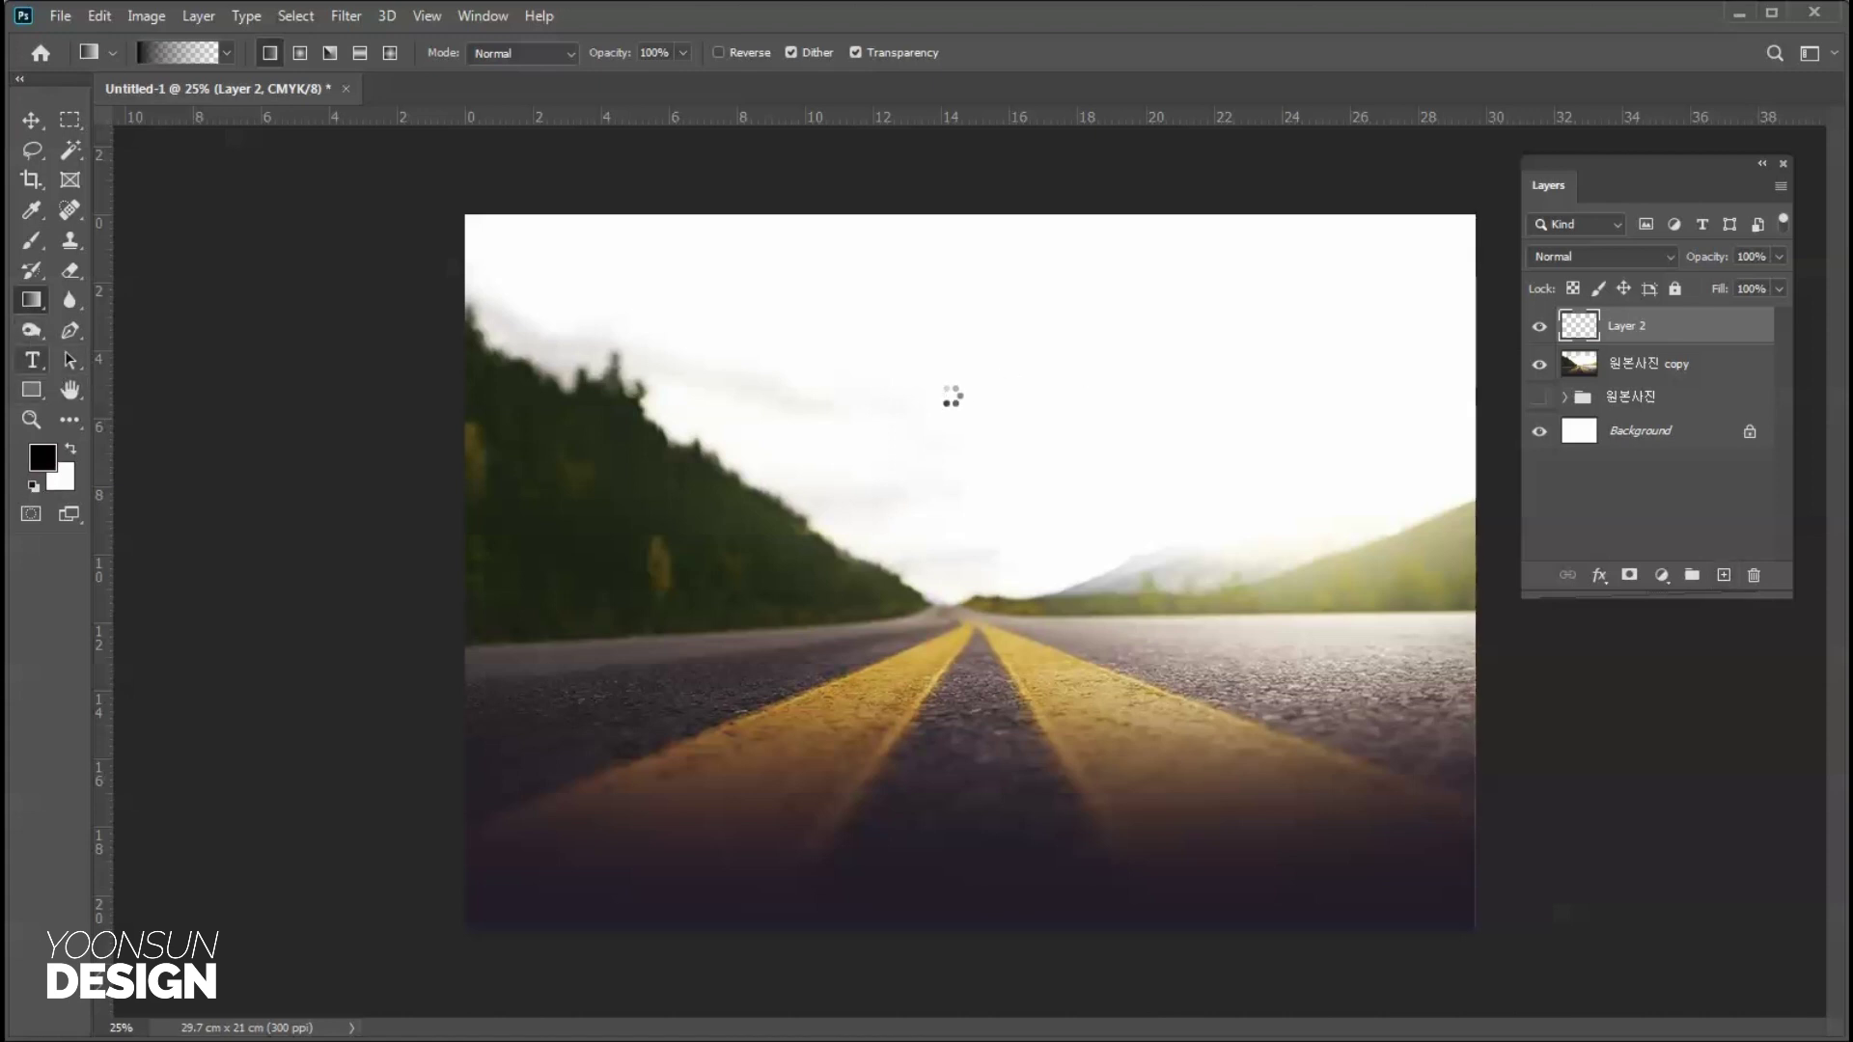
left_click(949, 390)
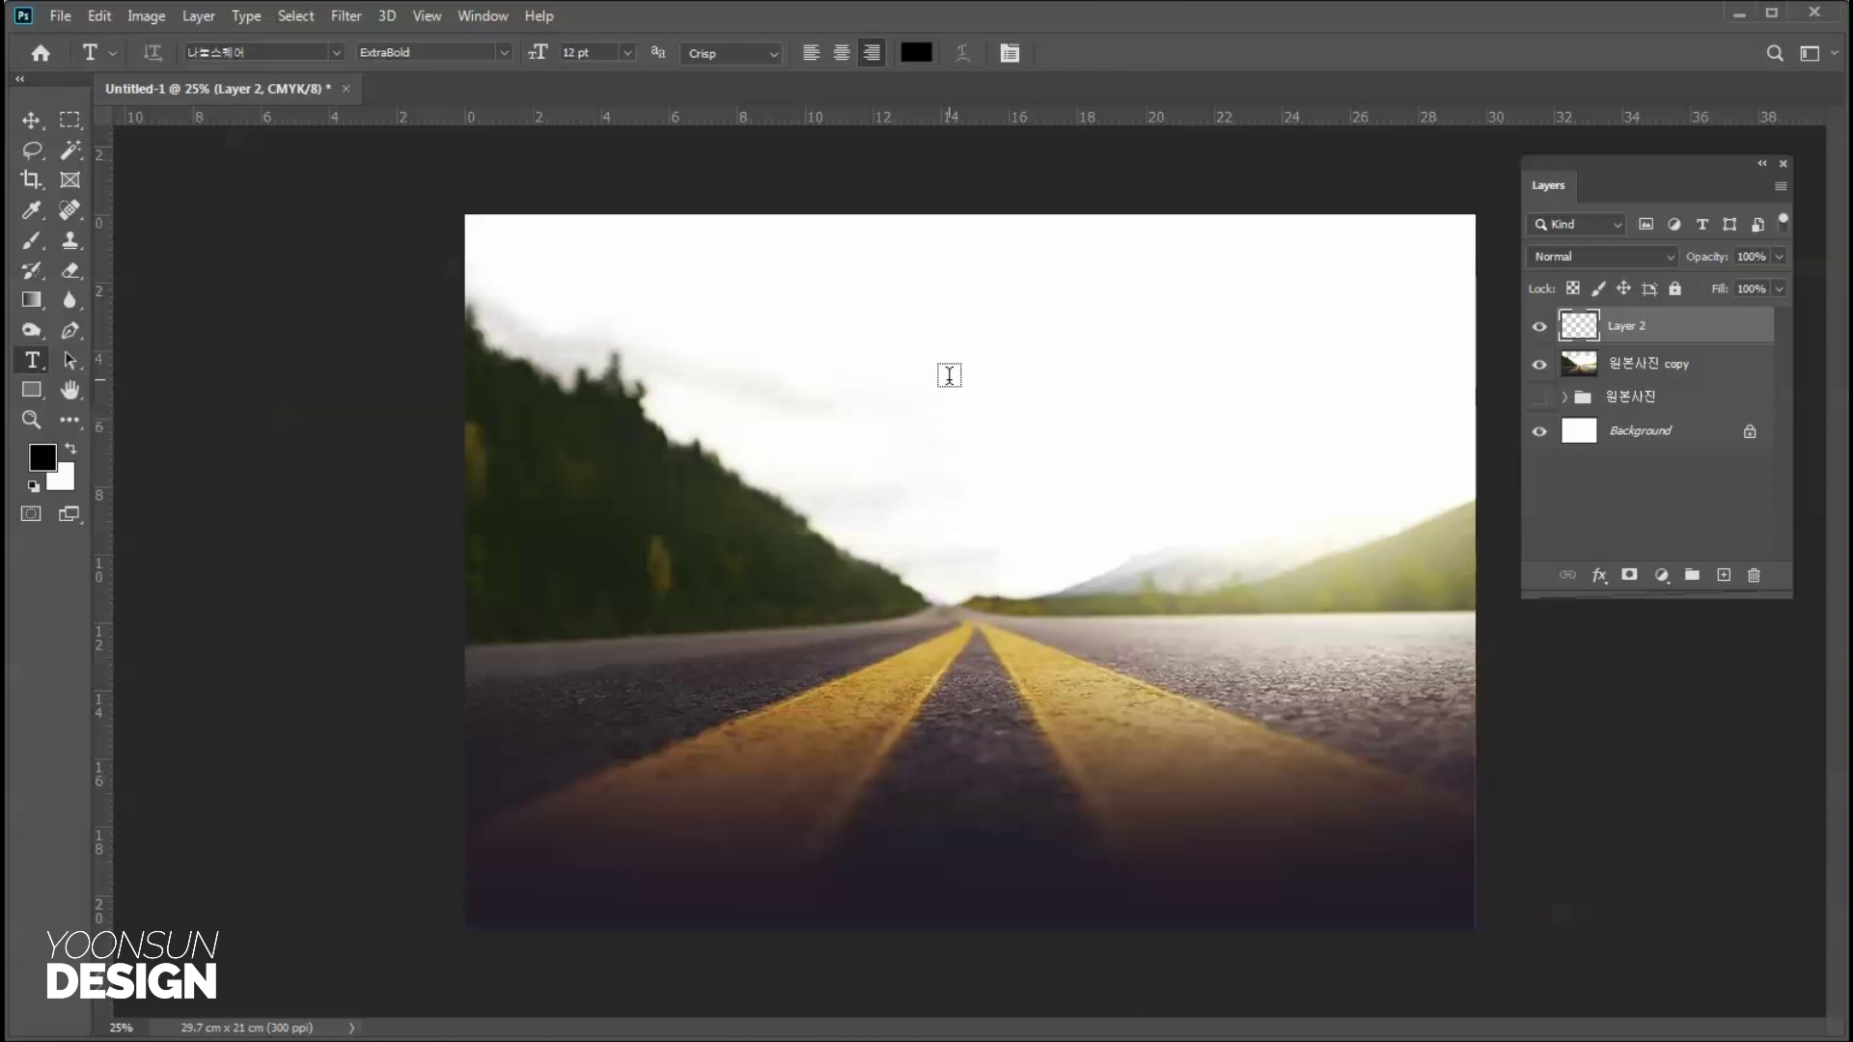
left_click(627, 53)
left_click(606, 307)
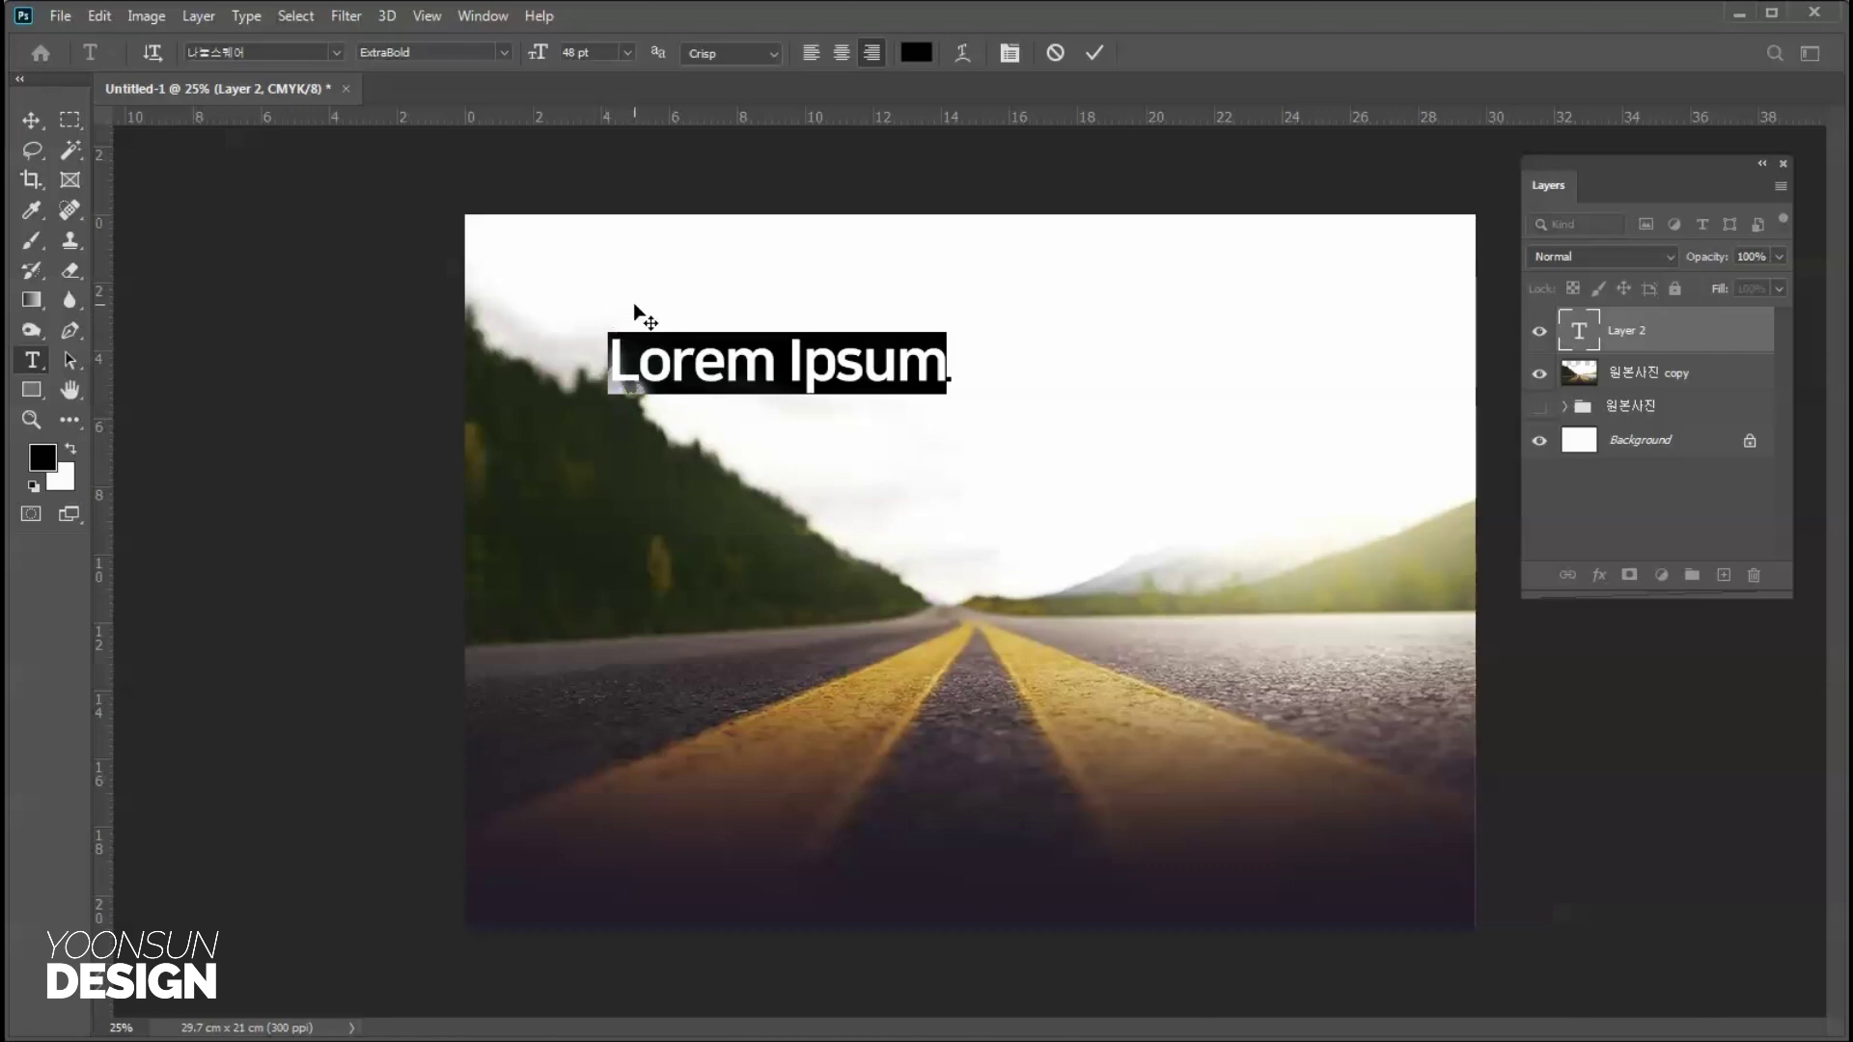
Enter the right-aligned title "하나의 길을 올바르게 걷다" on three lines.
type("gk")
key("BackSpace")
key("BackSpace")
key("Hangul")
type("한")
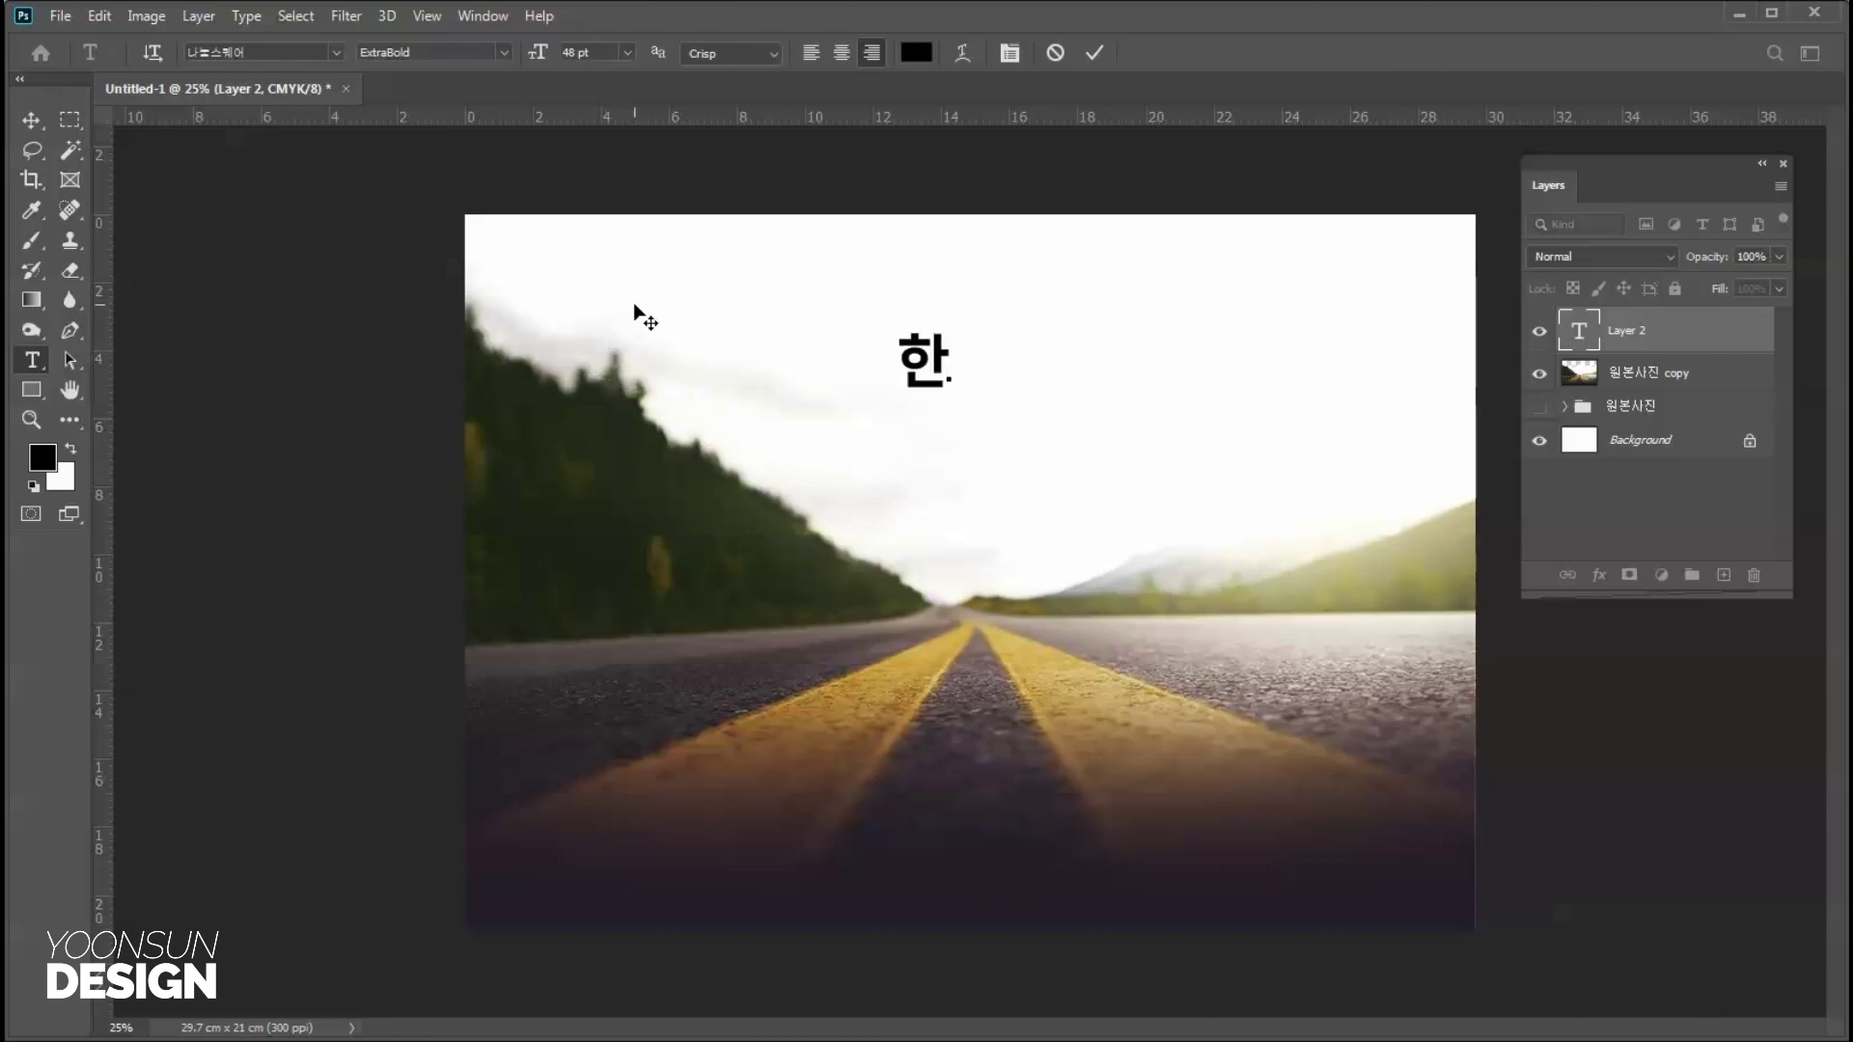
type("길을")
key("BackSpace")
key("BackSpace")
key("BackSpace")
key("BackSpace")
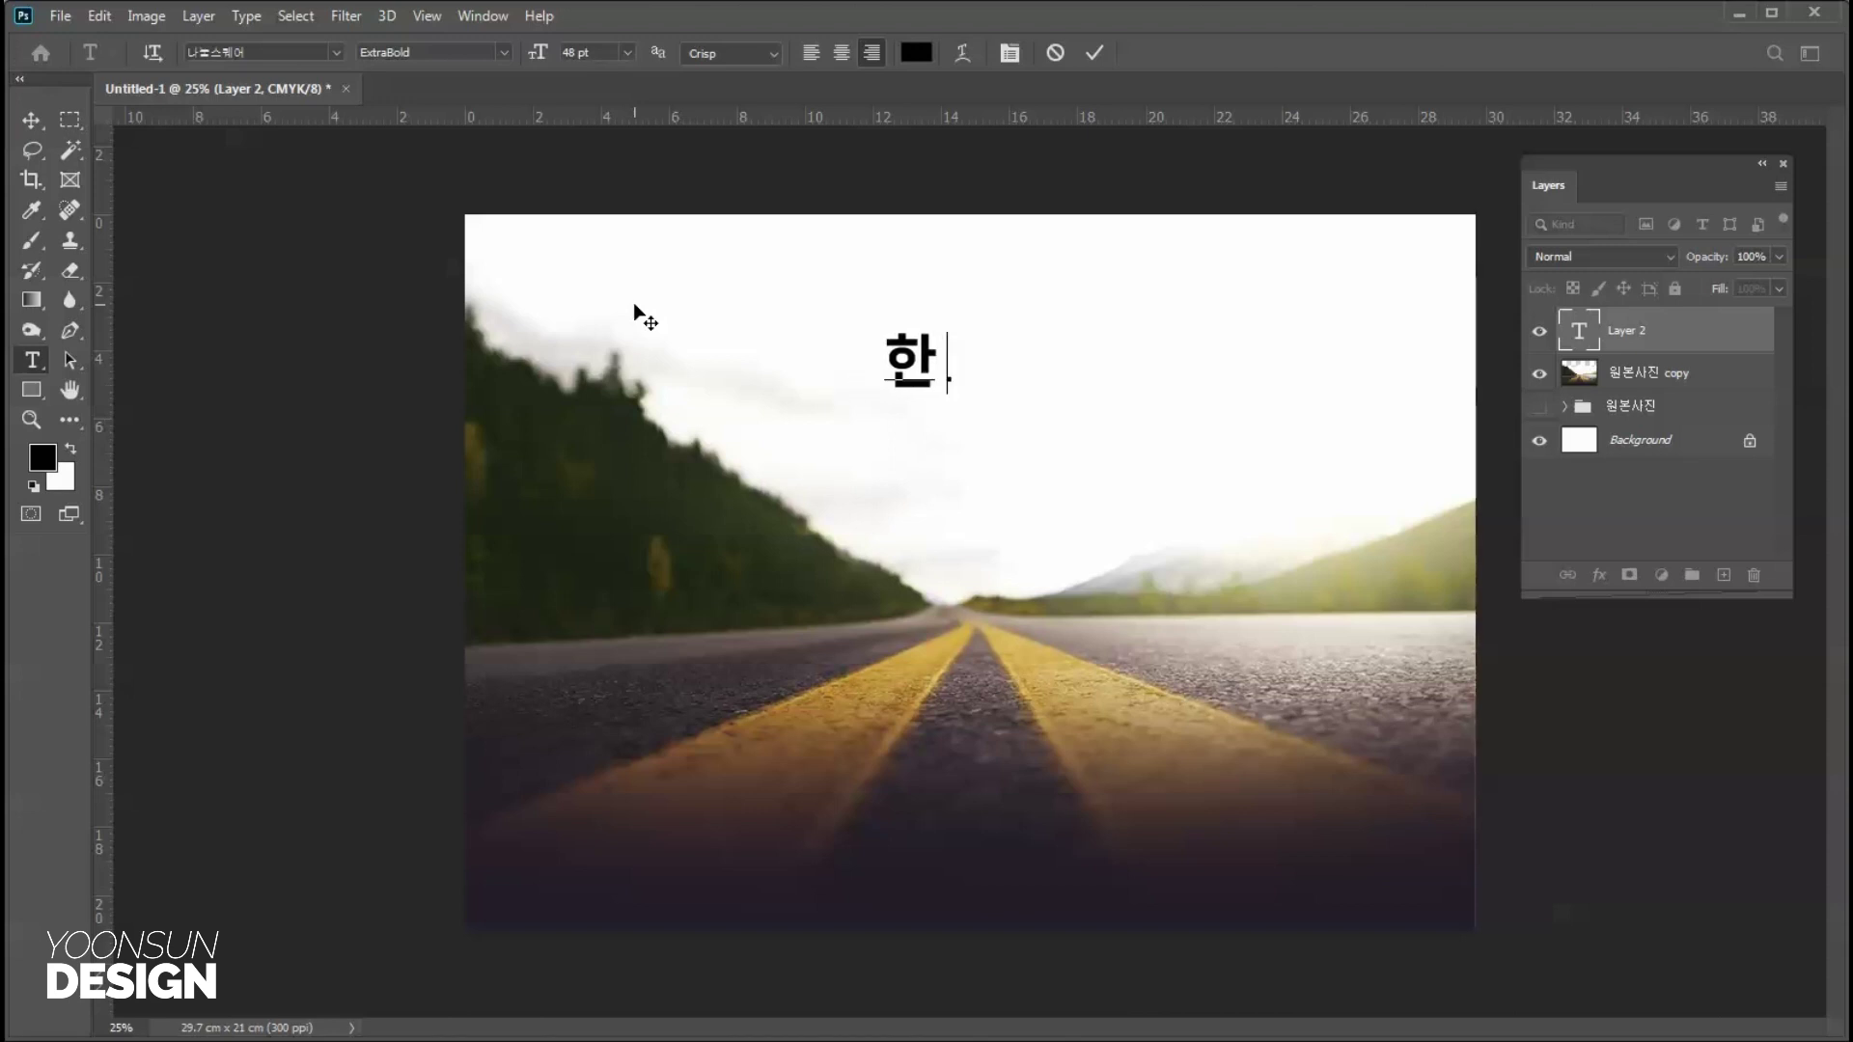
key("BackSpace")
type("하낭의 길을")
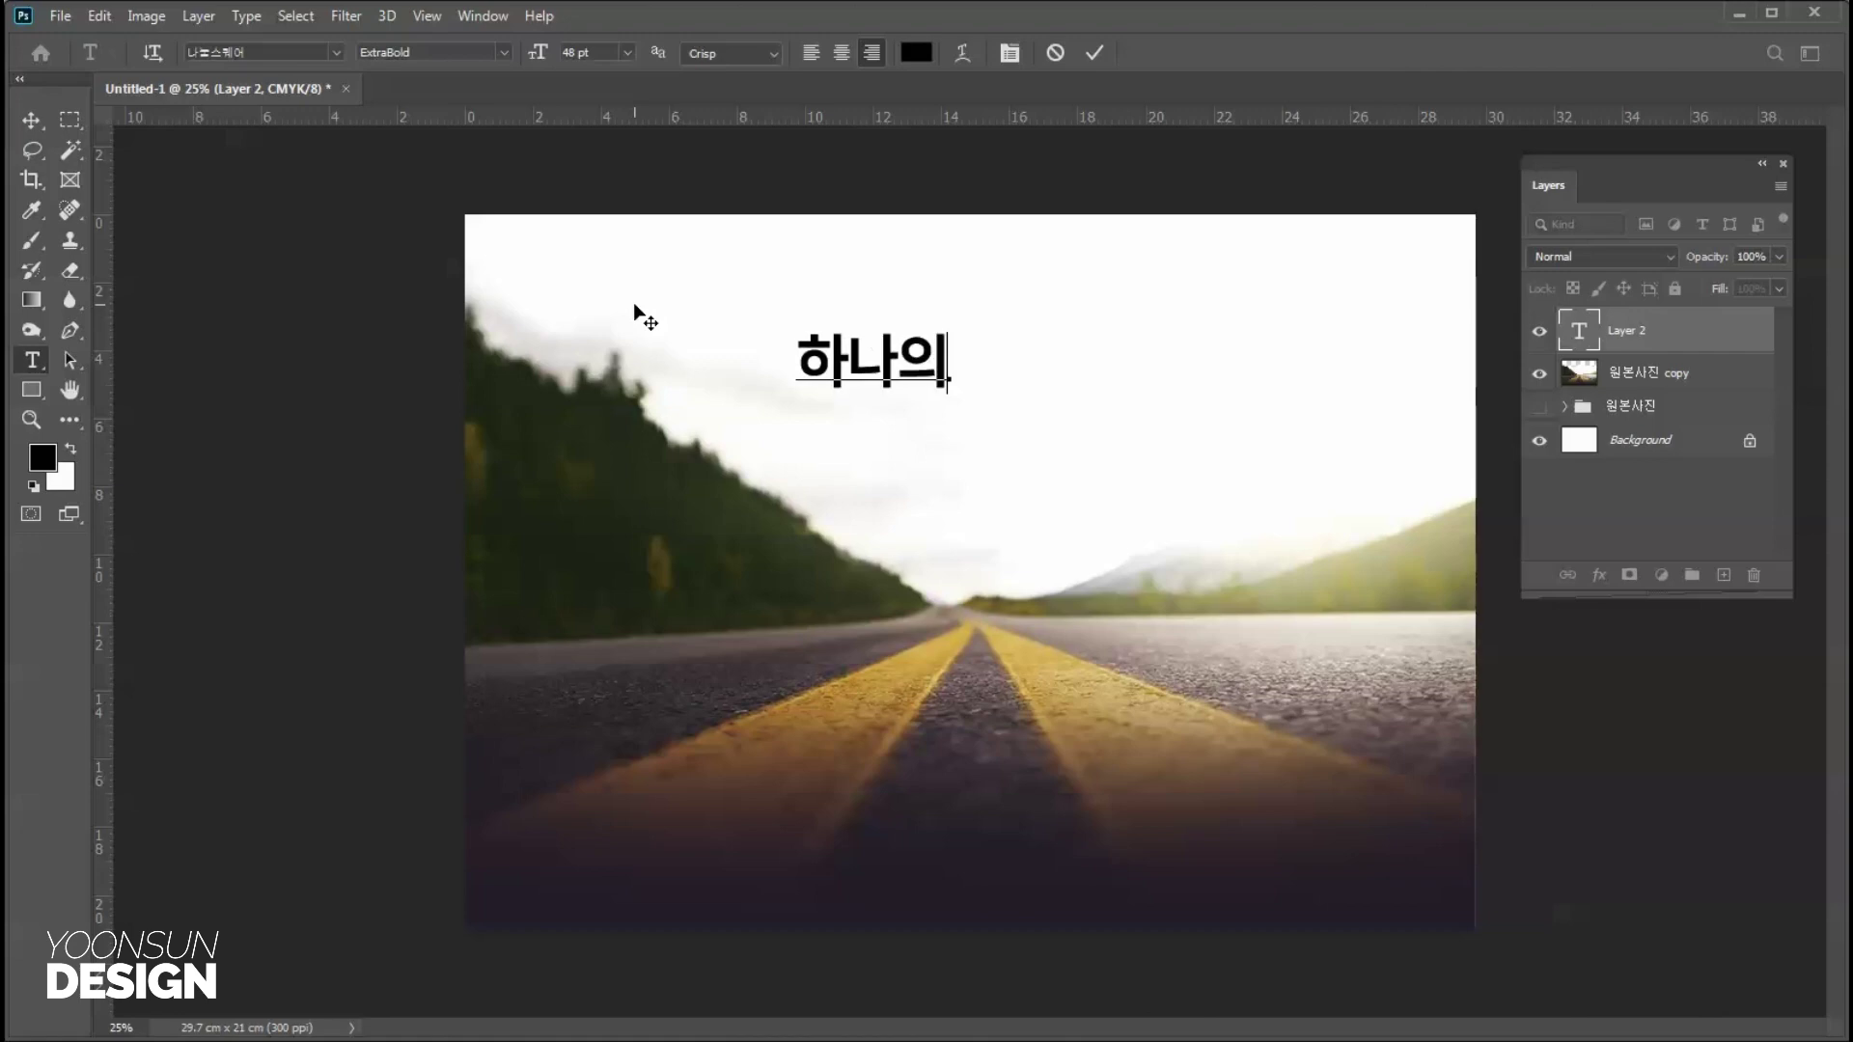
key("Return")
type("올바르게 ")
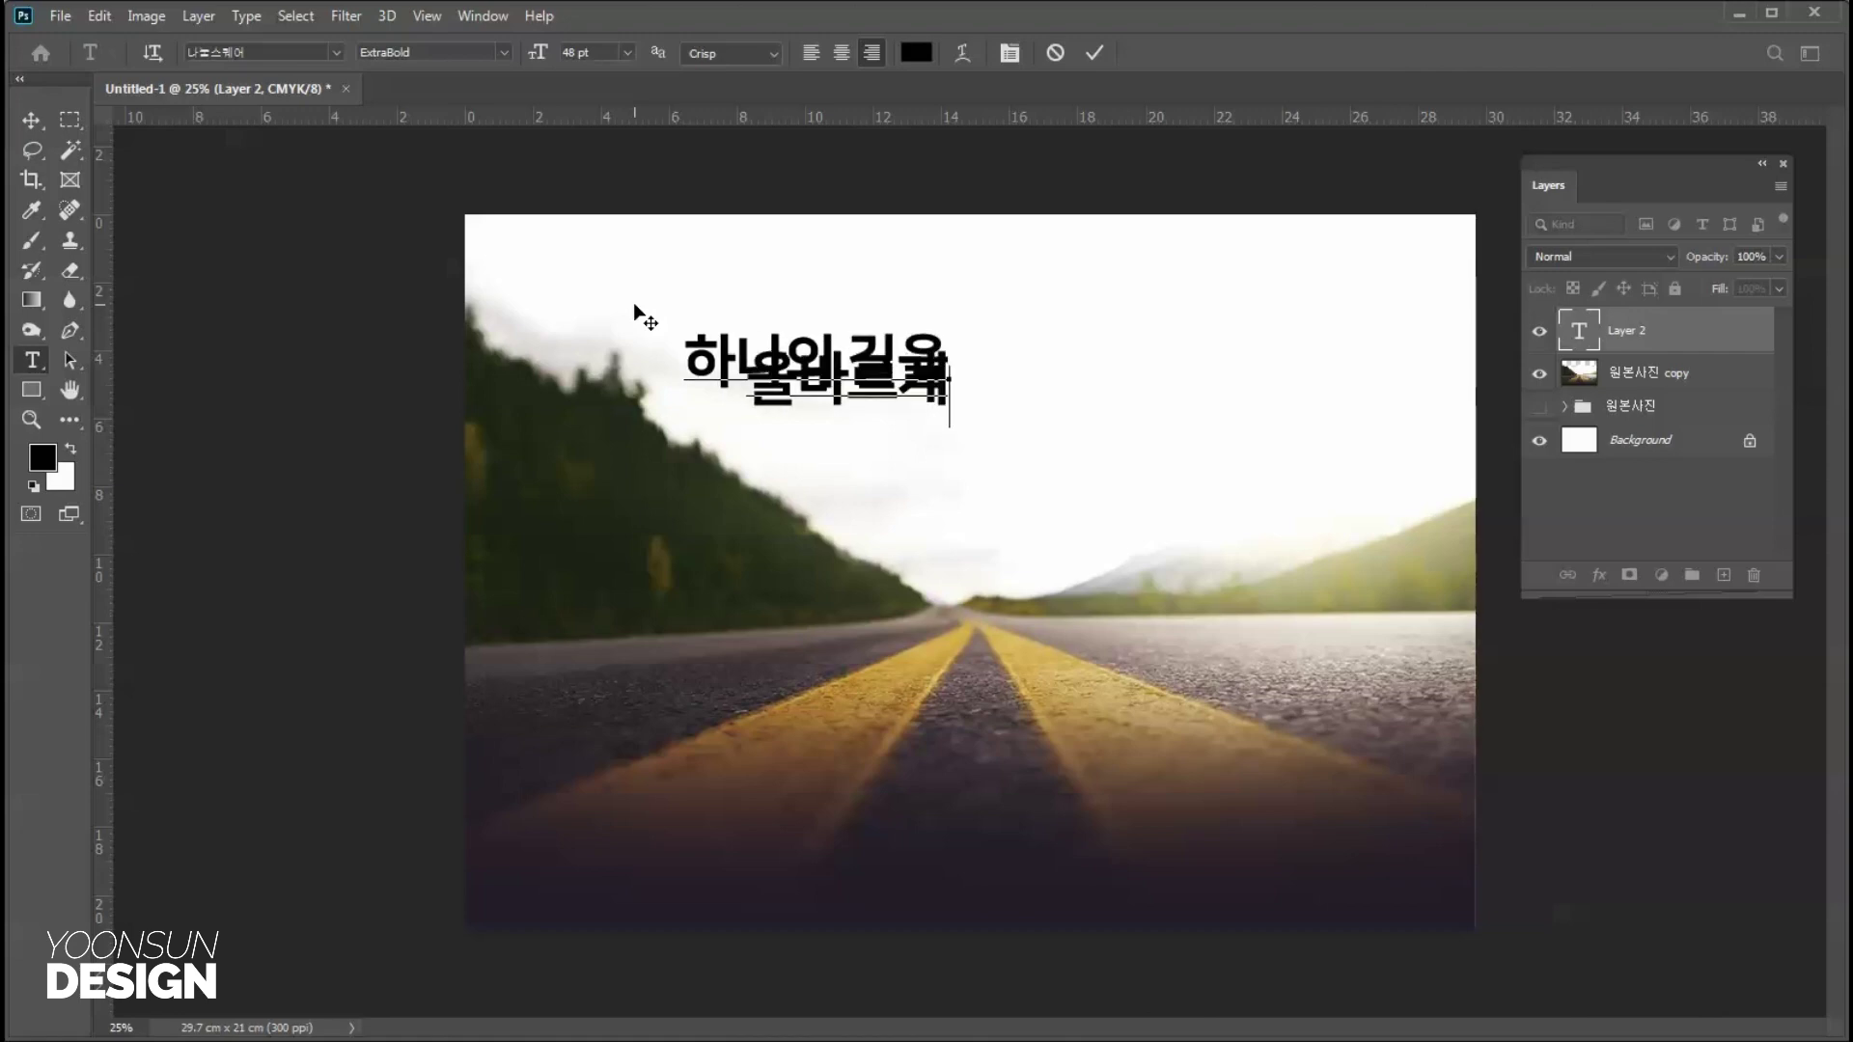
type("걷다")
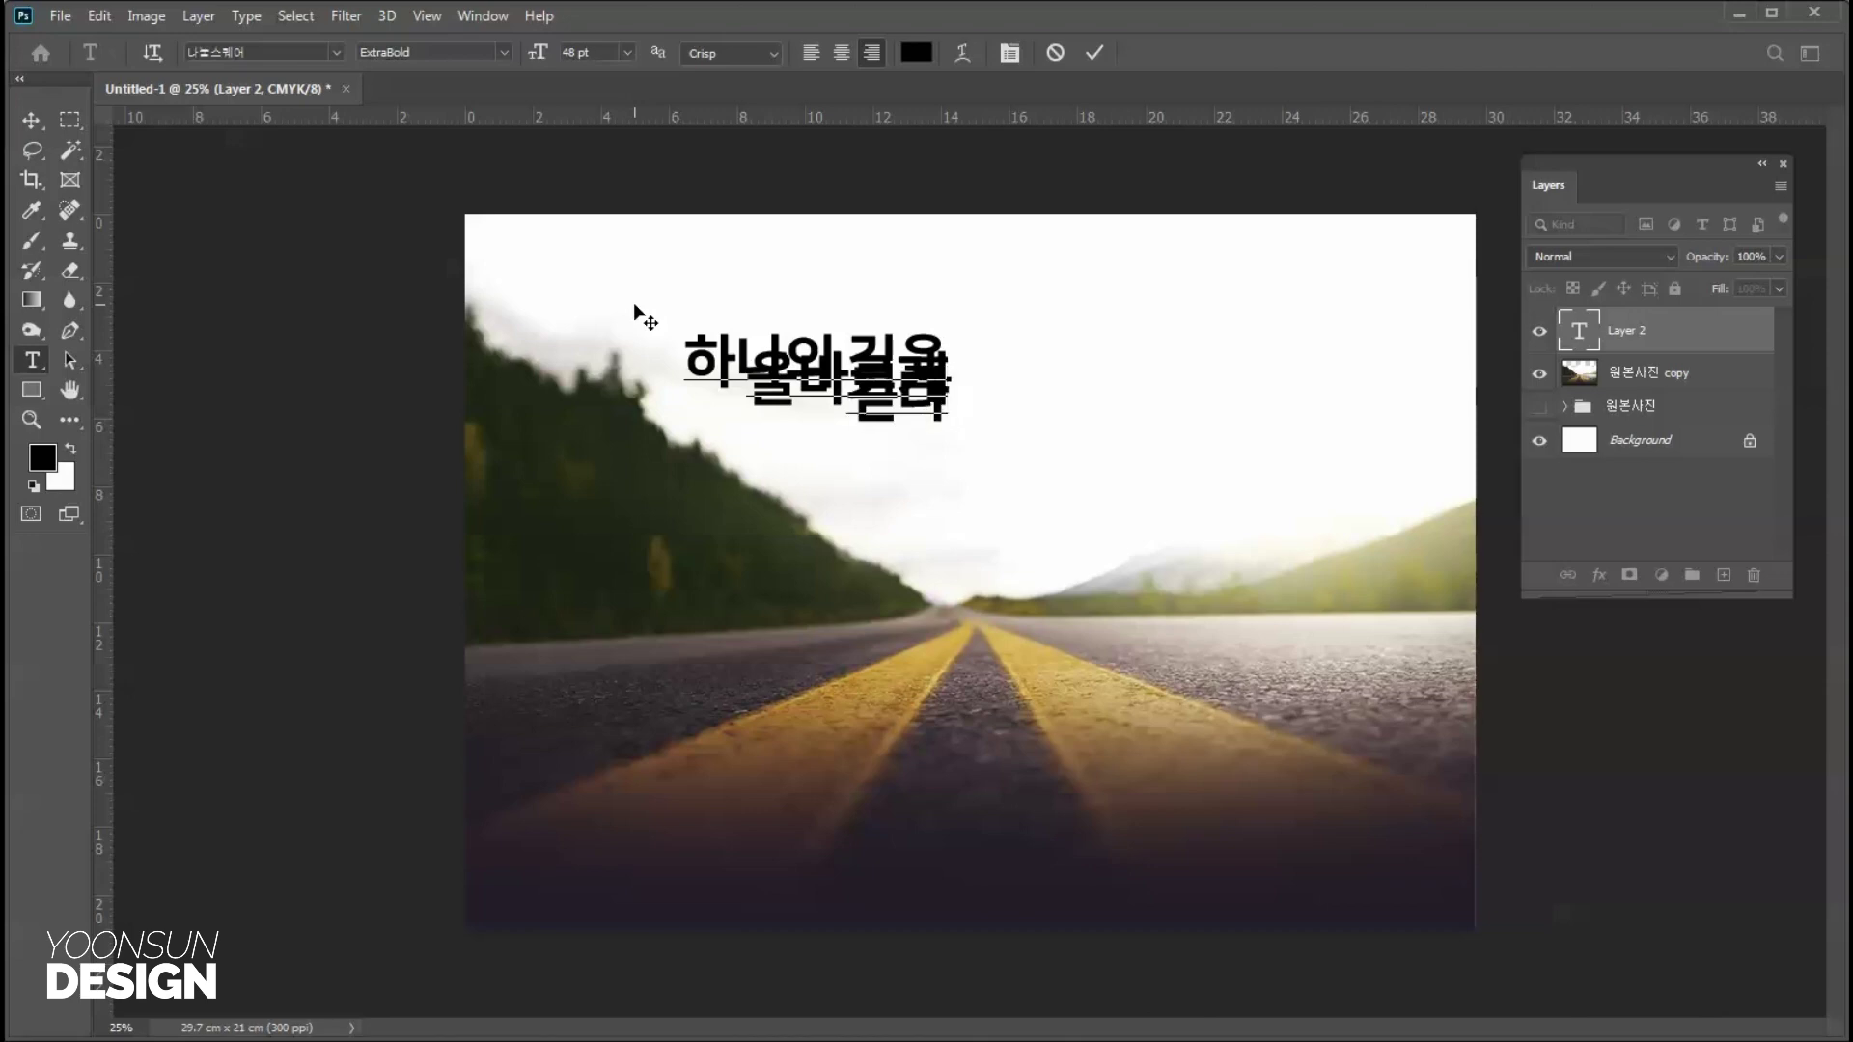
Increase the leading of the whole title until its three lines stand clearly apart.
left_click_drag(686, 355, 734, 356)
key("ctrl+a")
key("alt+Down")
key("alt+Down")
key("alt+Down")
key("alt+Down")
key("alt+Down")
key("alt+Down")
key("alt+Down")
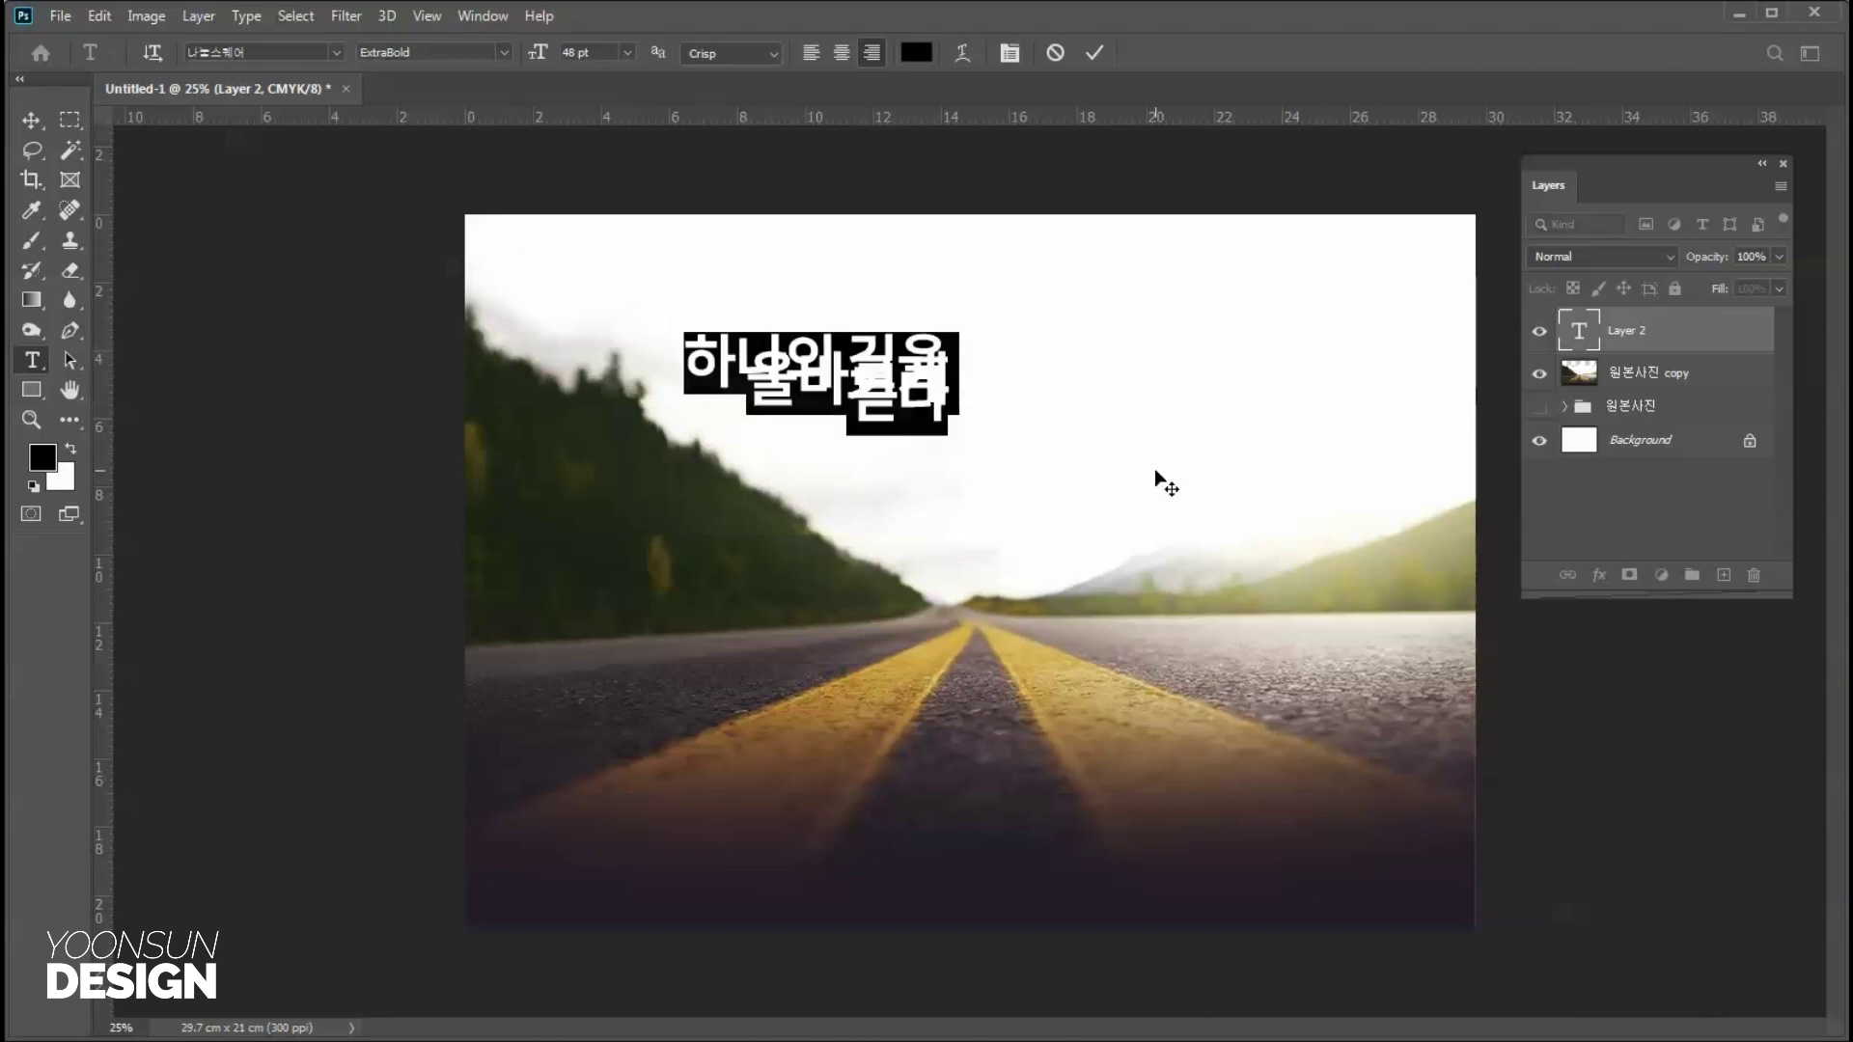
key("alt+Down")
key("alt+Down")
key("alt+Down")
key("alt+Down")
key("alt+Down")
key("alt+Down")
key("alt+Down")
key("alt+Down")
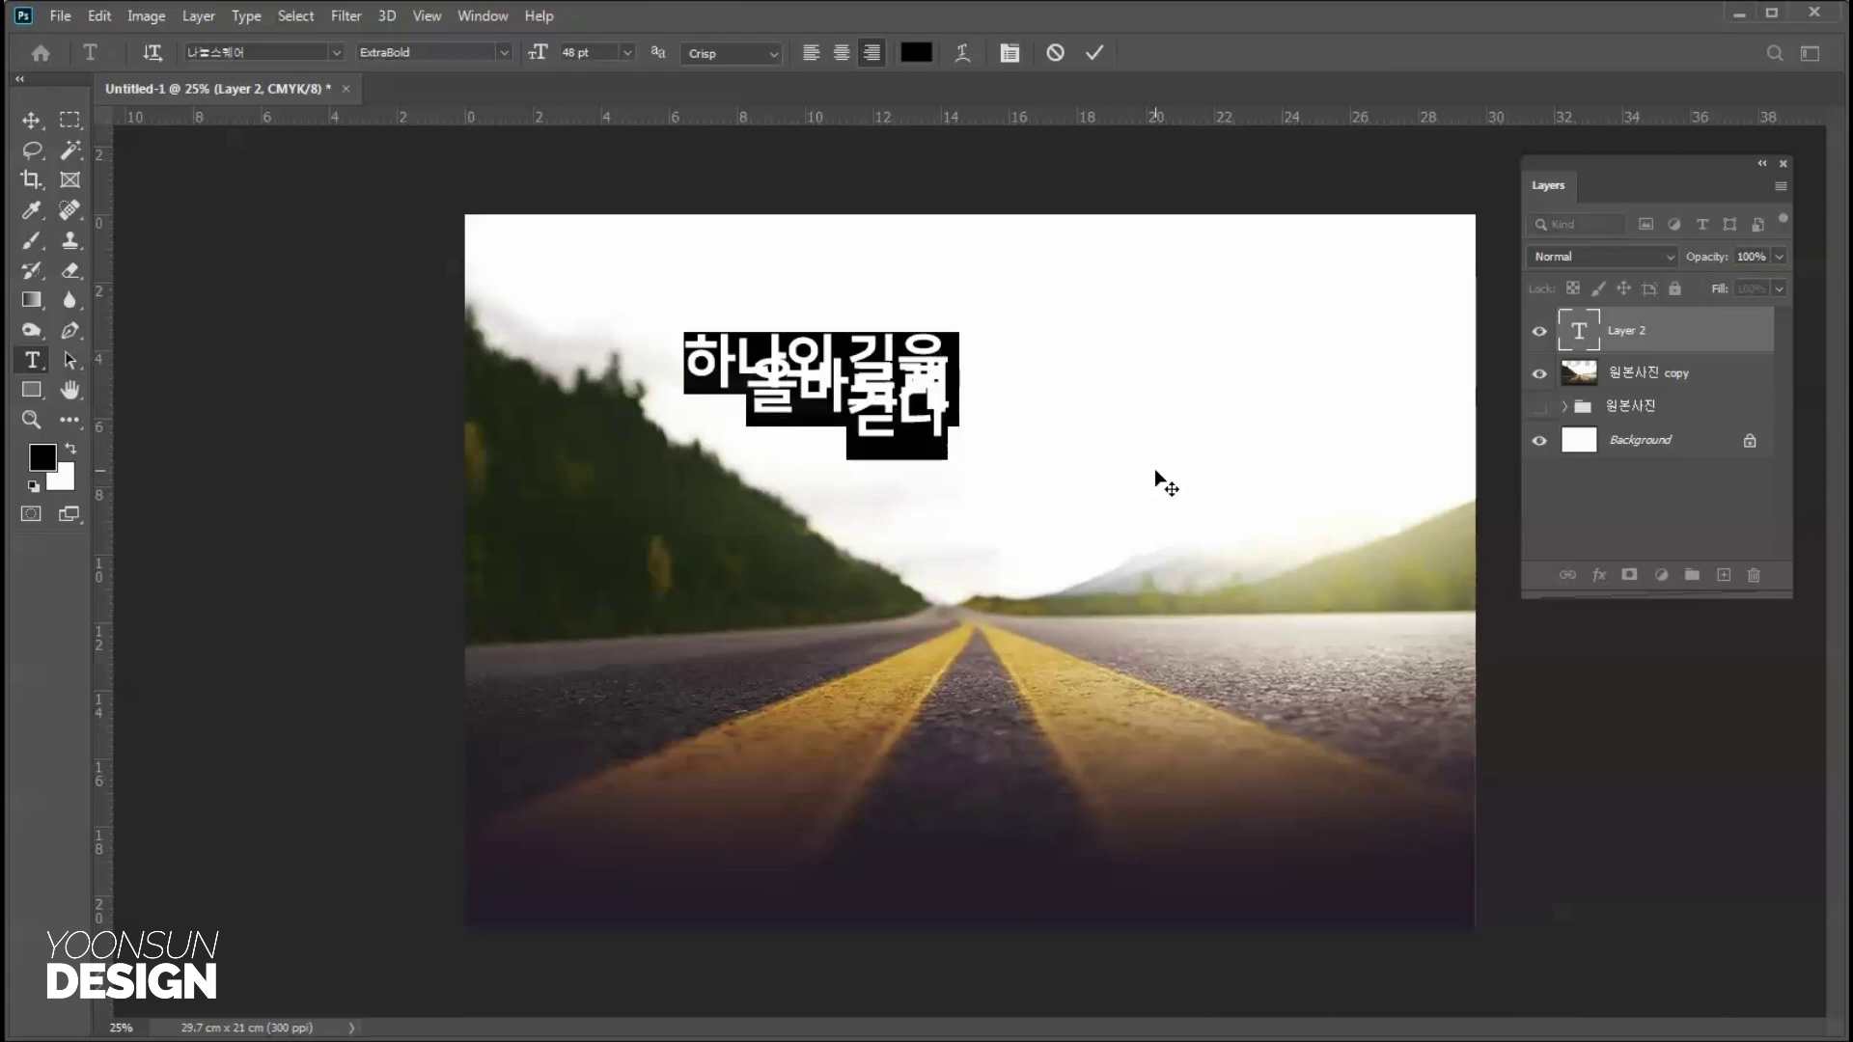
key("alt+Down")
key("alt+Down")
key("alt+Down")
key("alt+Down")
key("alt+Down")
key("alt+Down")
key("alt+Down")
key("alt+Down")
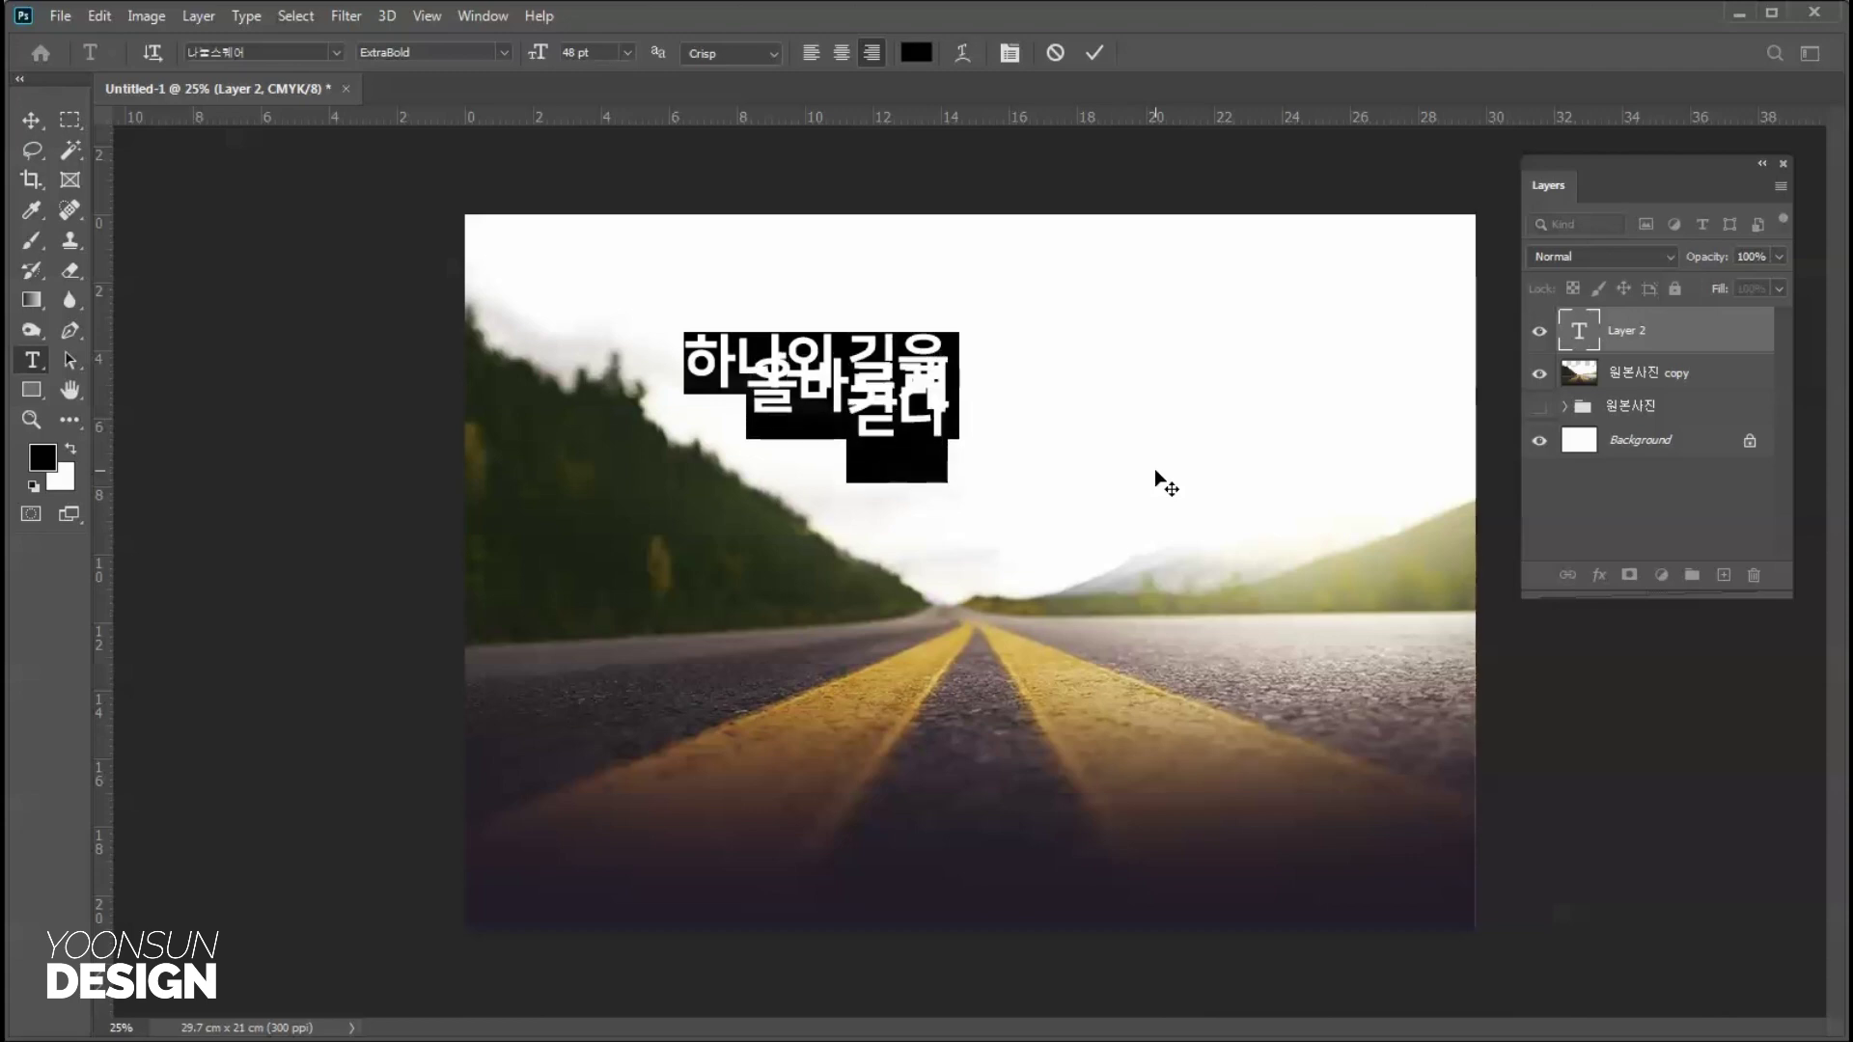
key("alt+Down")
key("alt+Down")
key("alt+Down")
key("alt+Down")
key("alt+Down")
key("alt+Down")
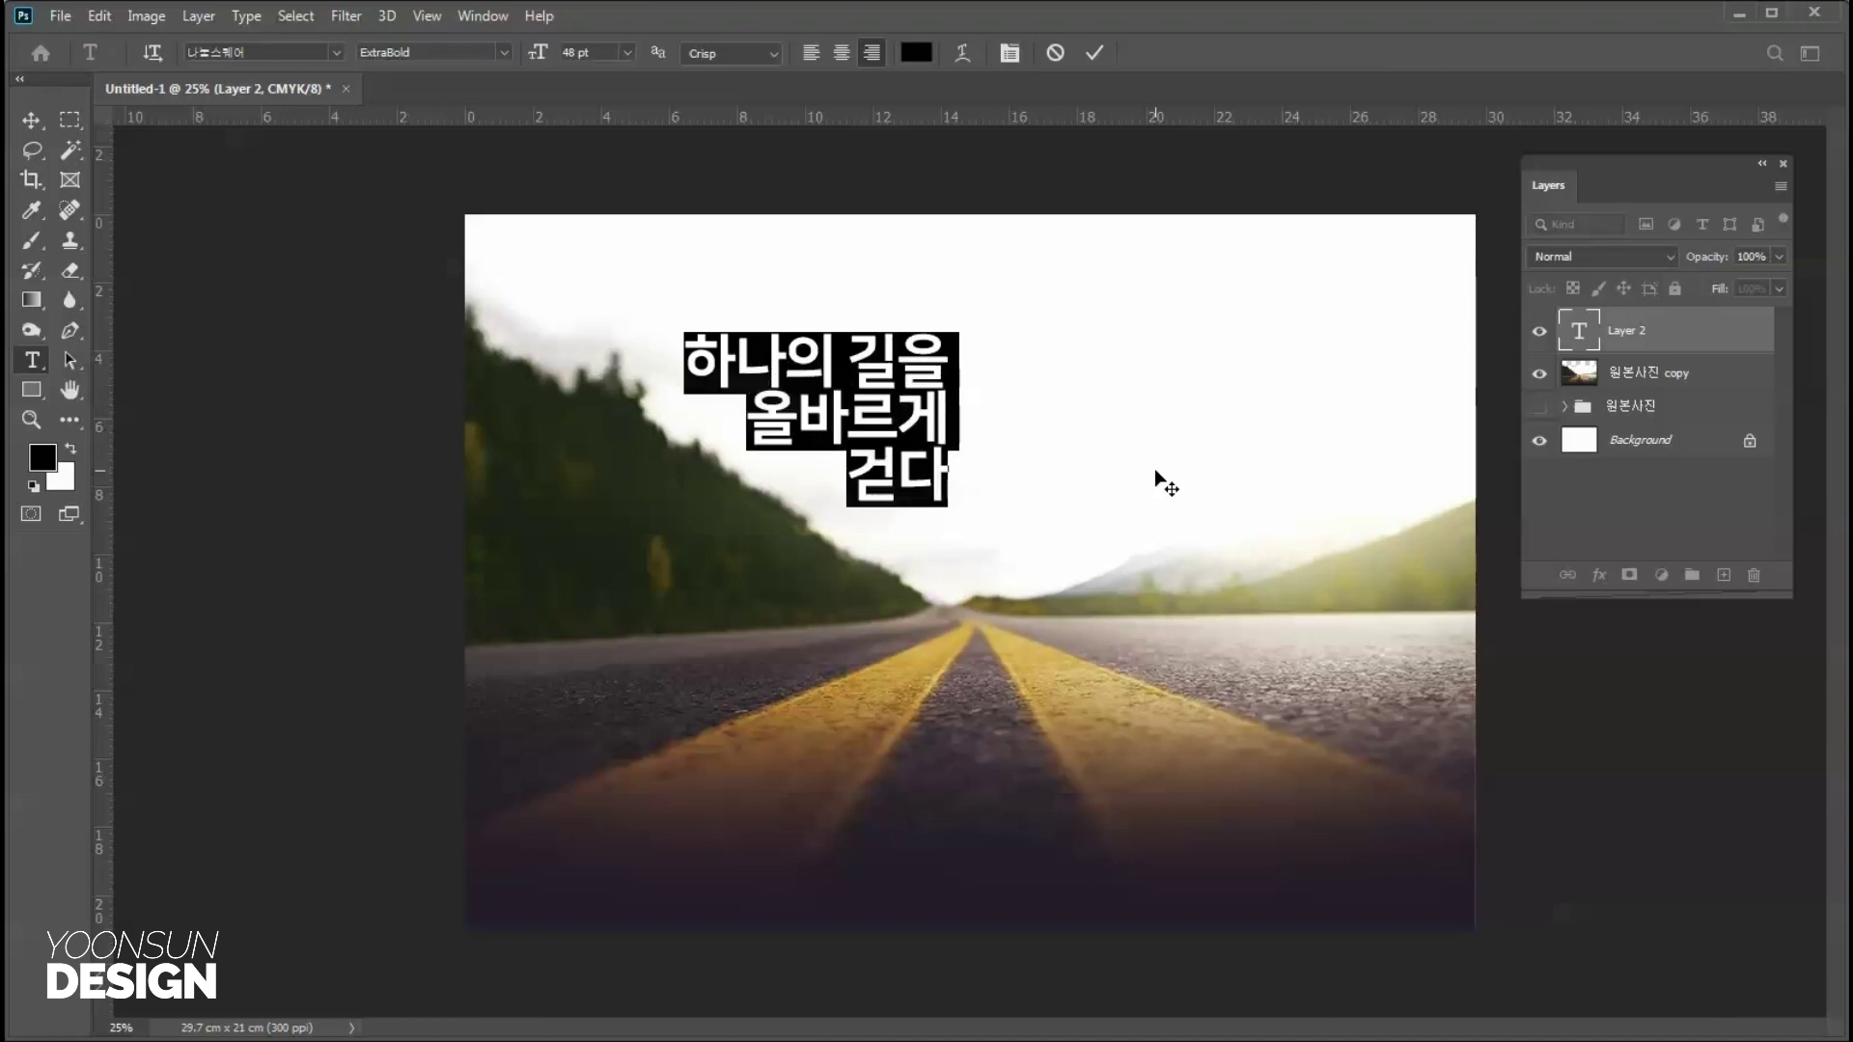
key("alt+Down")
key("alt+Down")
key("alt+Down")
key("alt+Down")
key("alt+Down")
key("alt+Down")
key("alt+Down")
key("alt+Down")
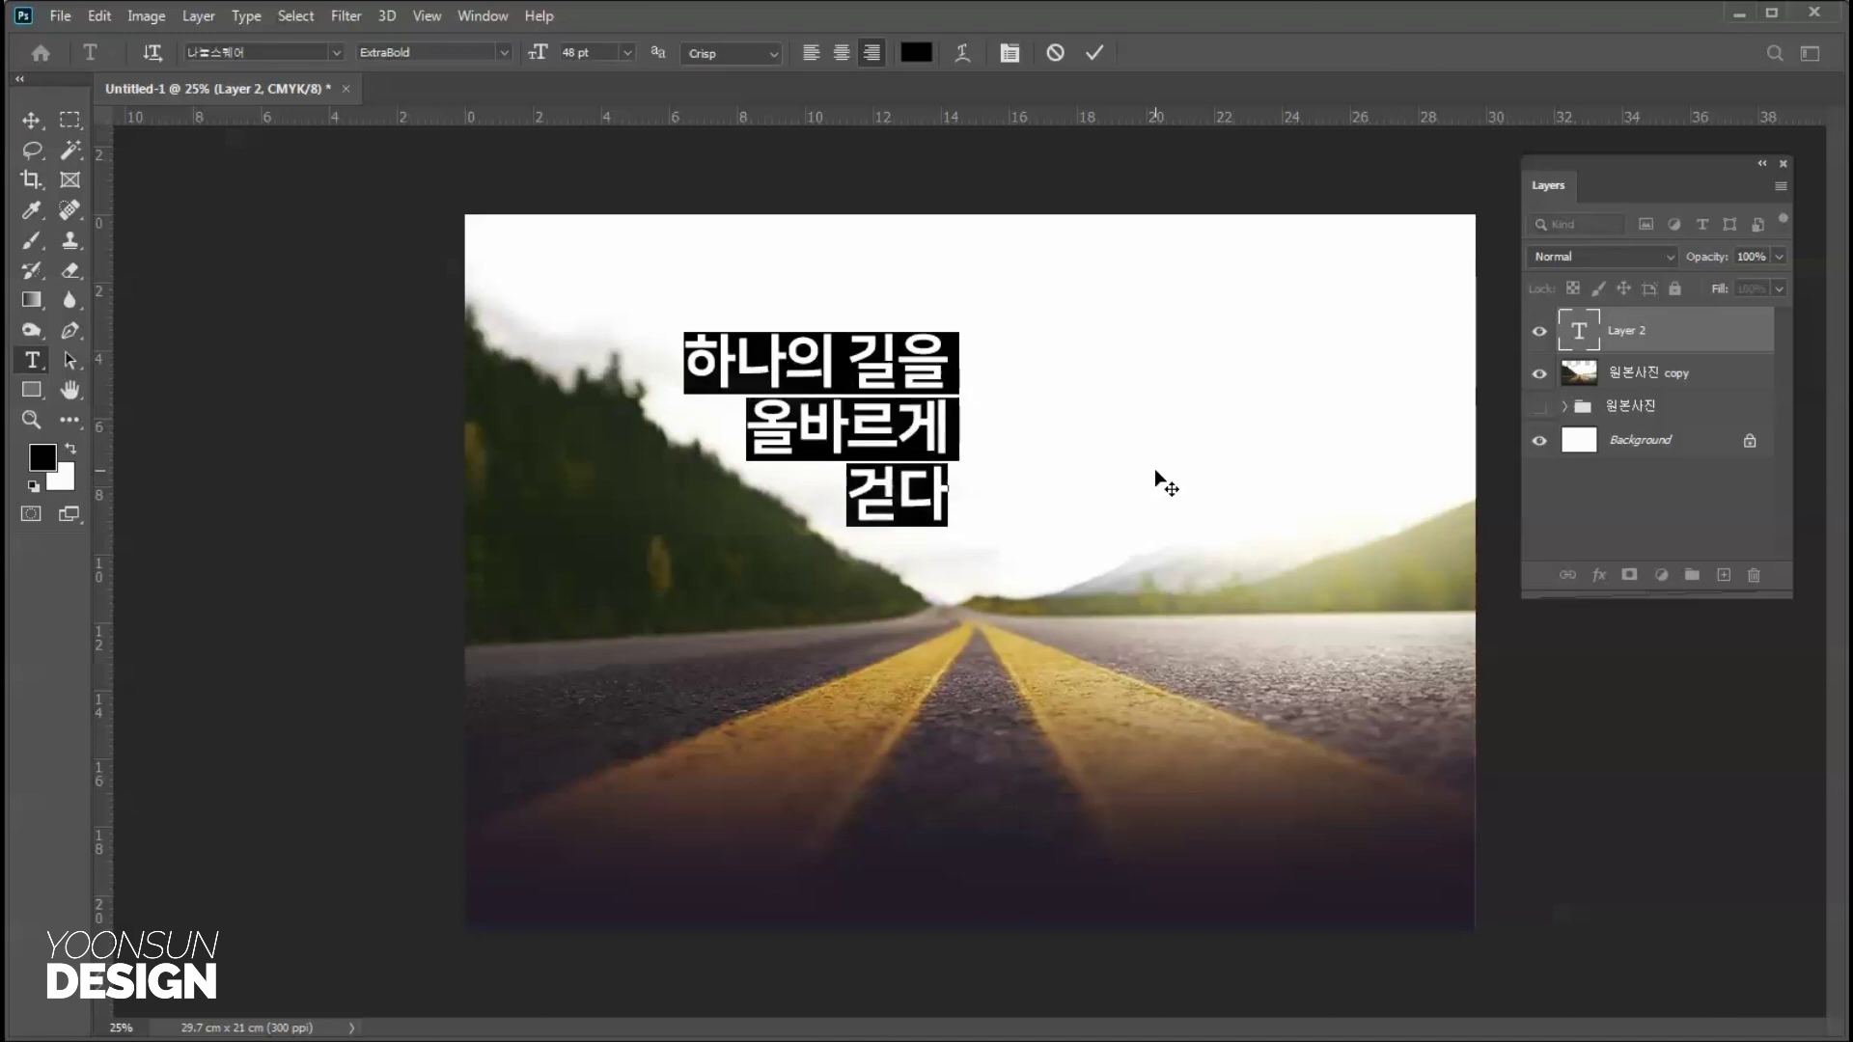
key("alt+Down")
key("alt+Down")
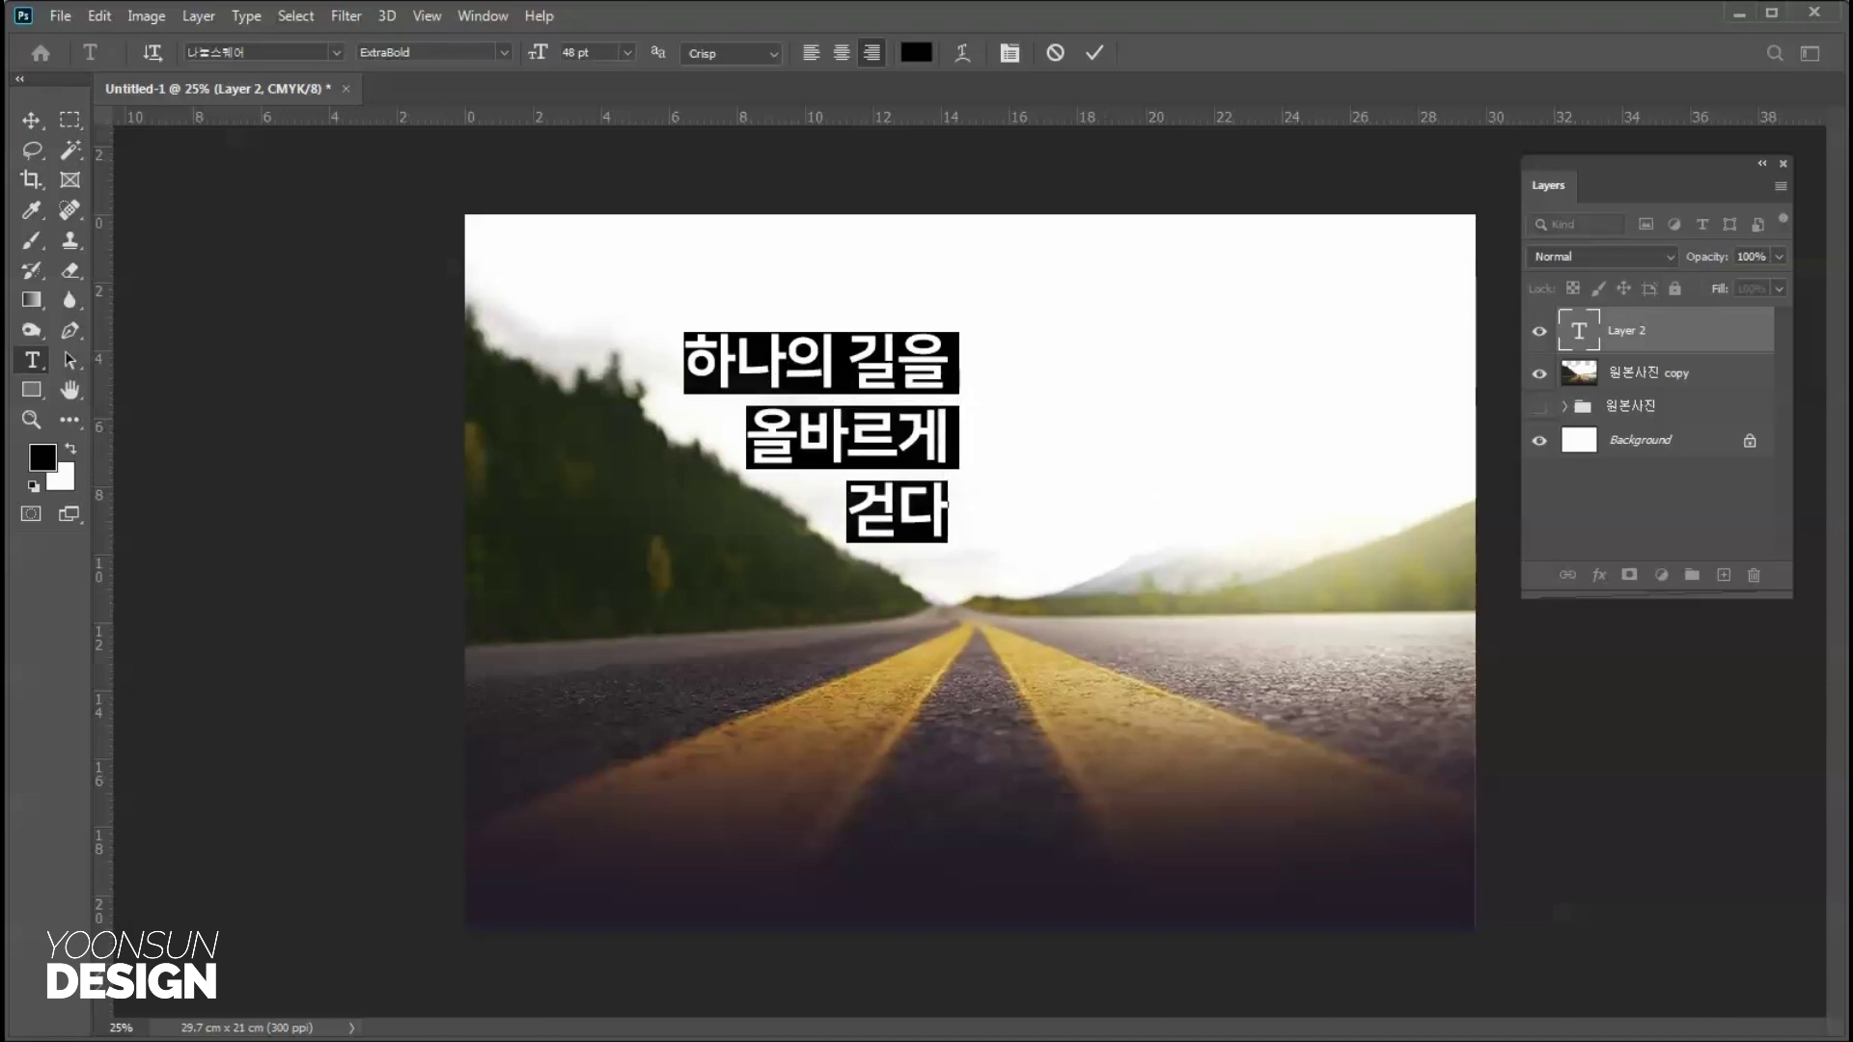
Commit the title text and move it into the bright sky above the right-hand hills.
key("Right")
key("ctrl+Return")
key("v")
left_click_drag(823, 359, 1191, 359)
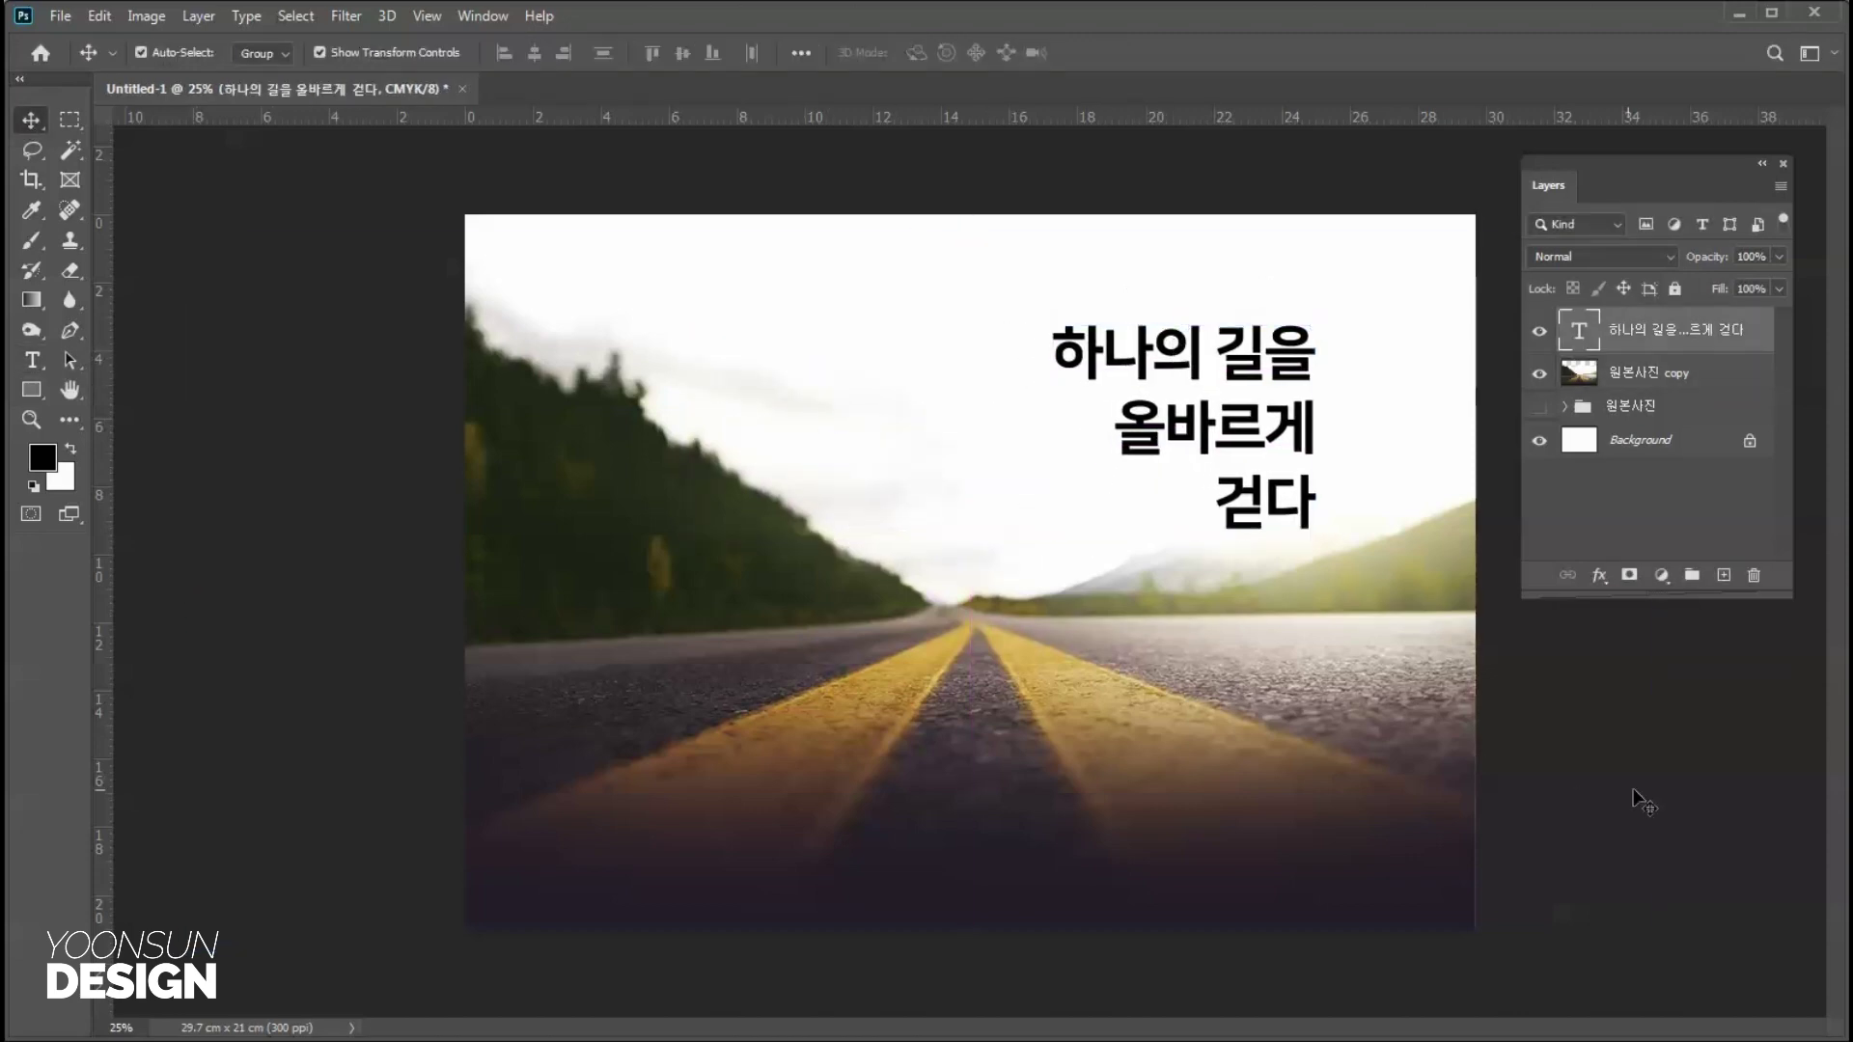
left_click(1644, 803)
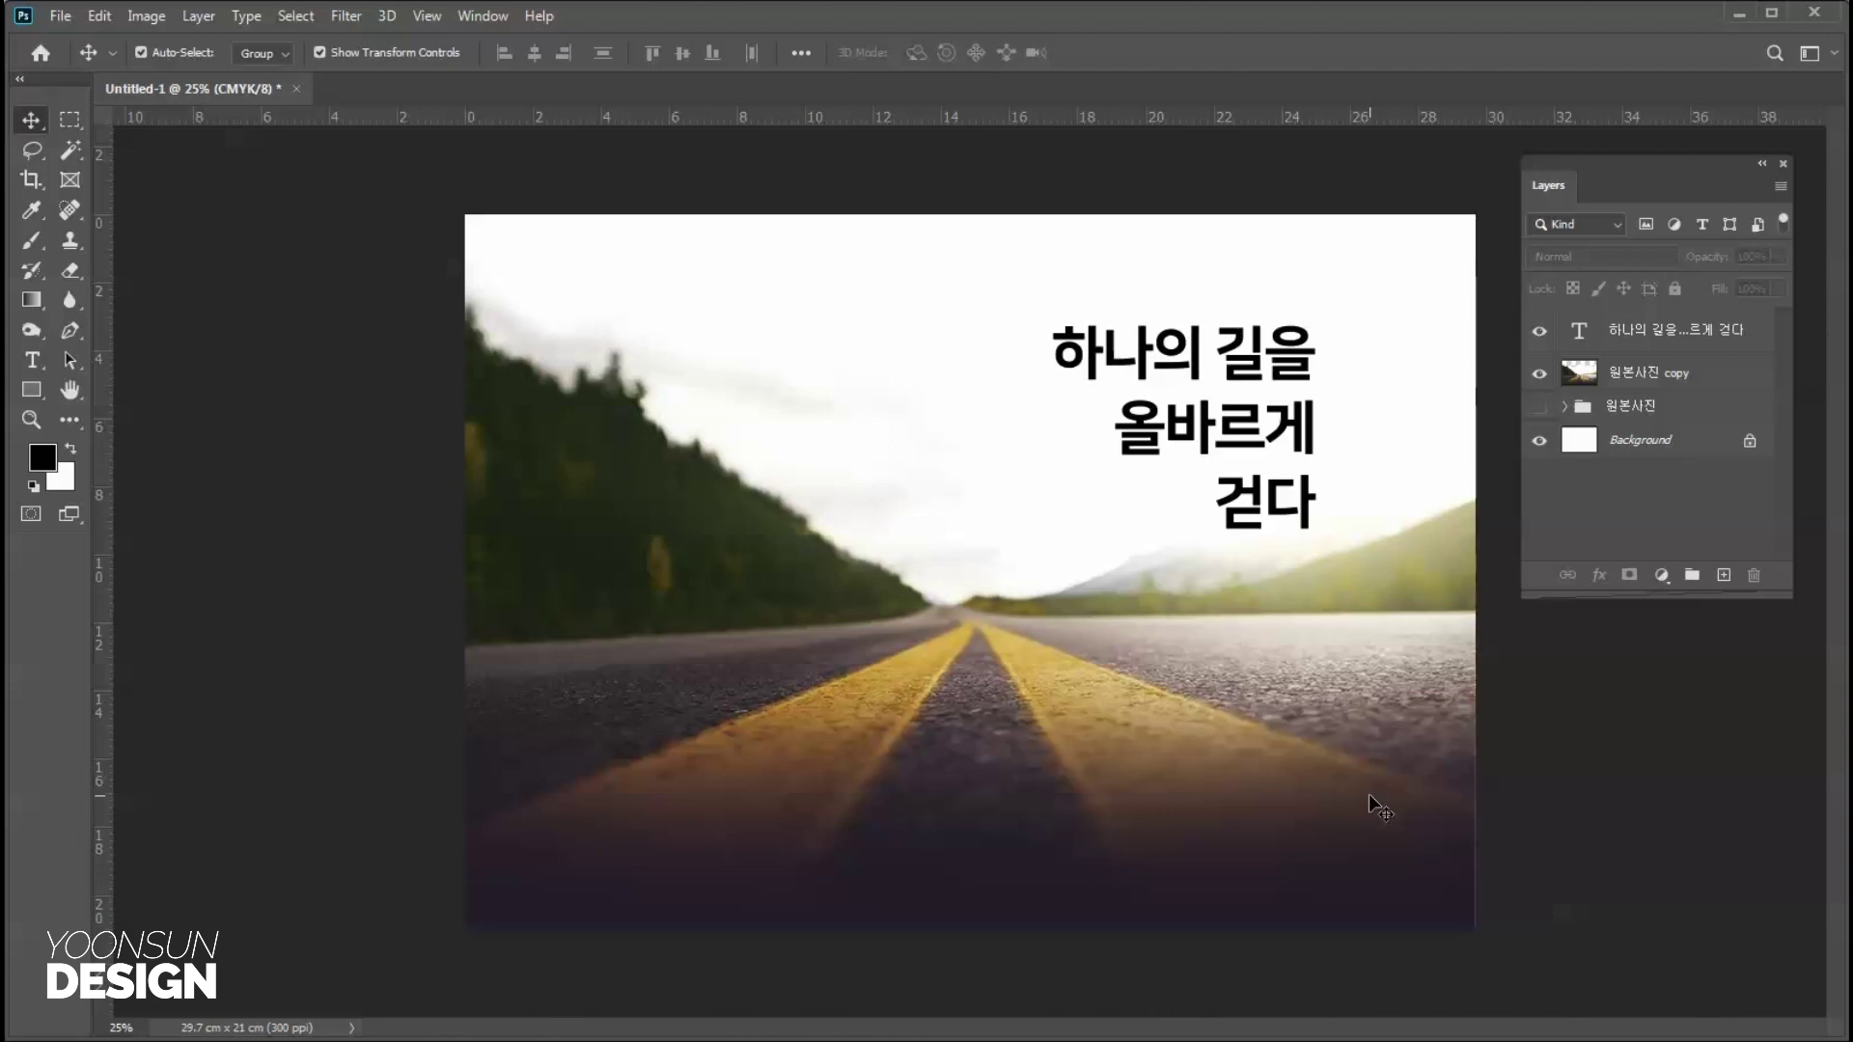
Make two duplicates of the title, spread the three texts apart and reduce the original to "하나의 길을".
left_click_drag(1258, 343, 1361, 299)
key("t")
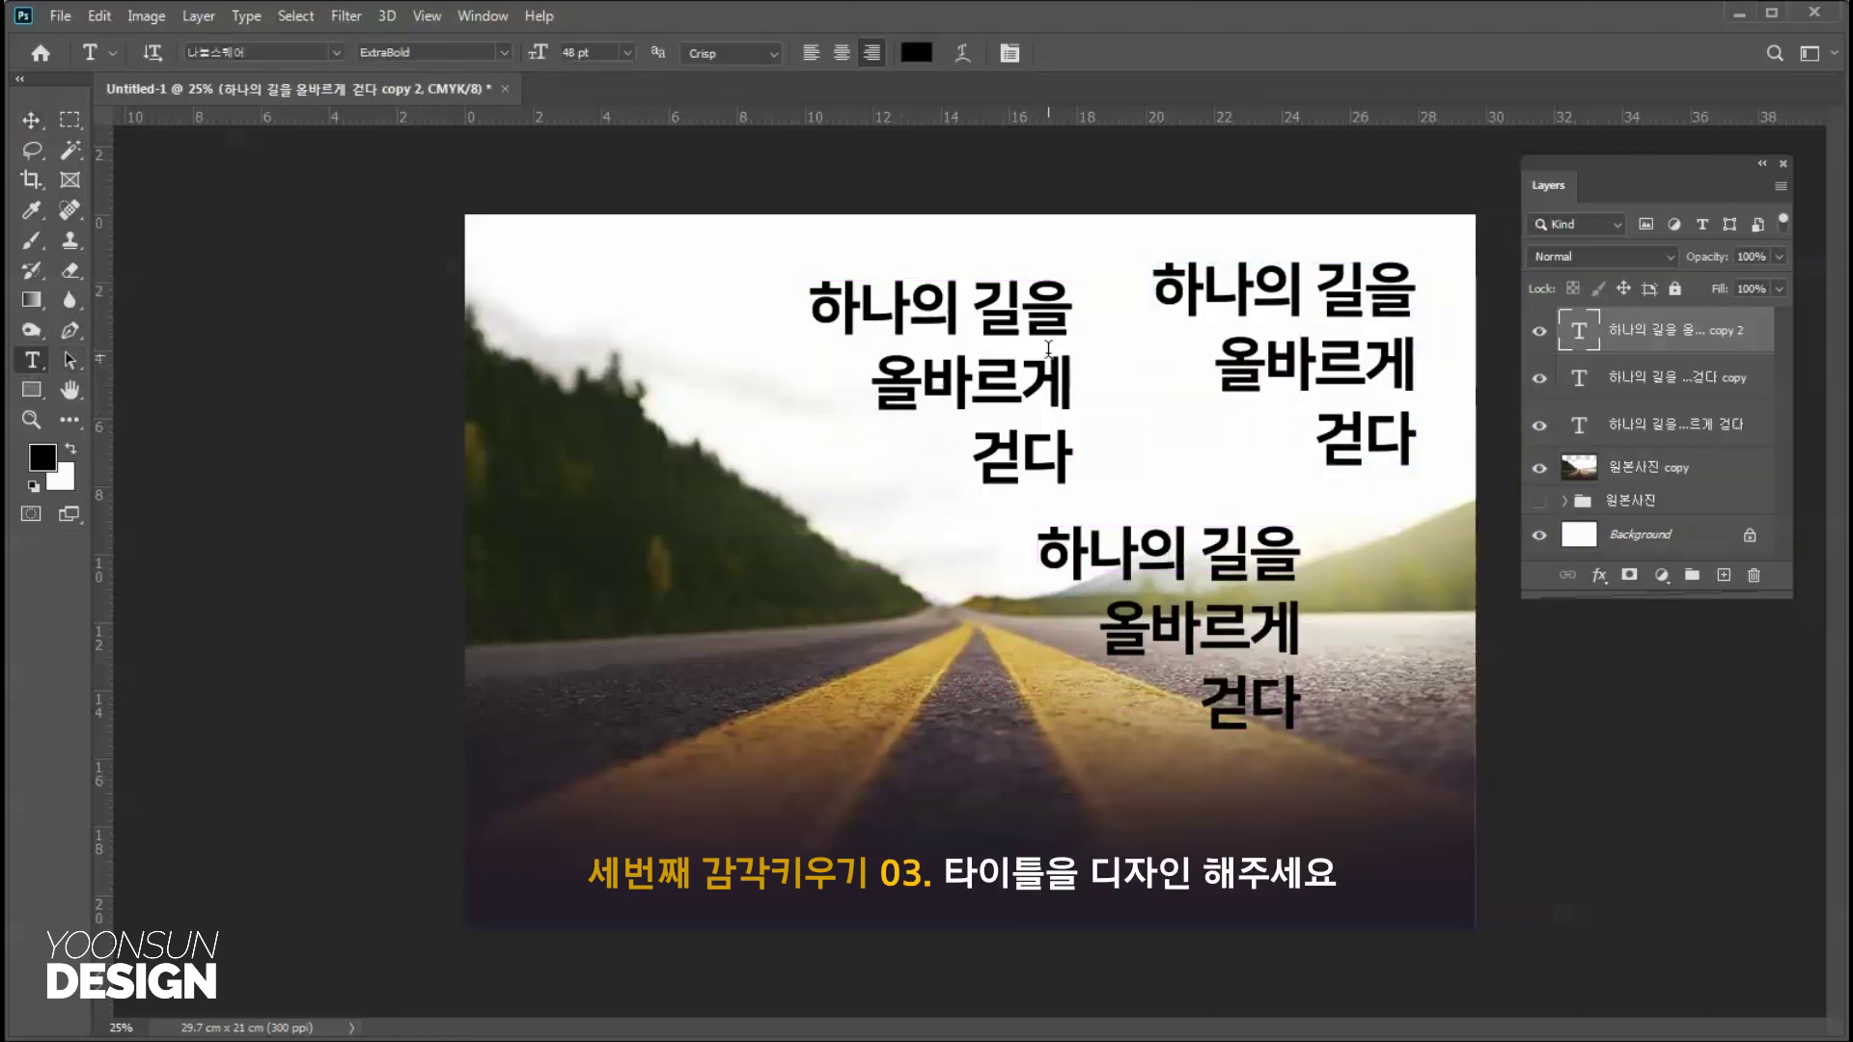
left_click_drag(1076, 314, 1127, 569)
key("BackSpace")
key("ctrl+Return")
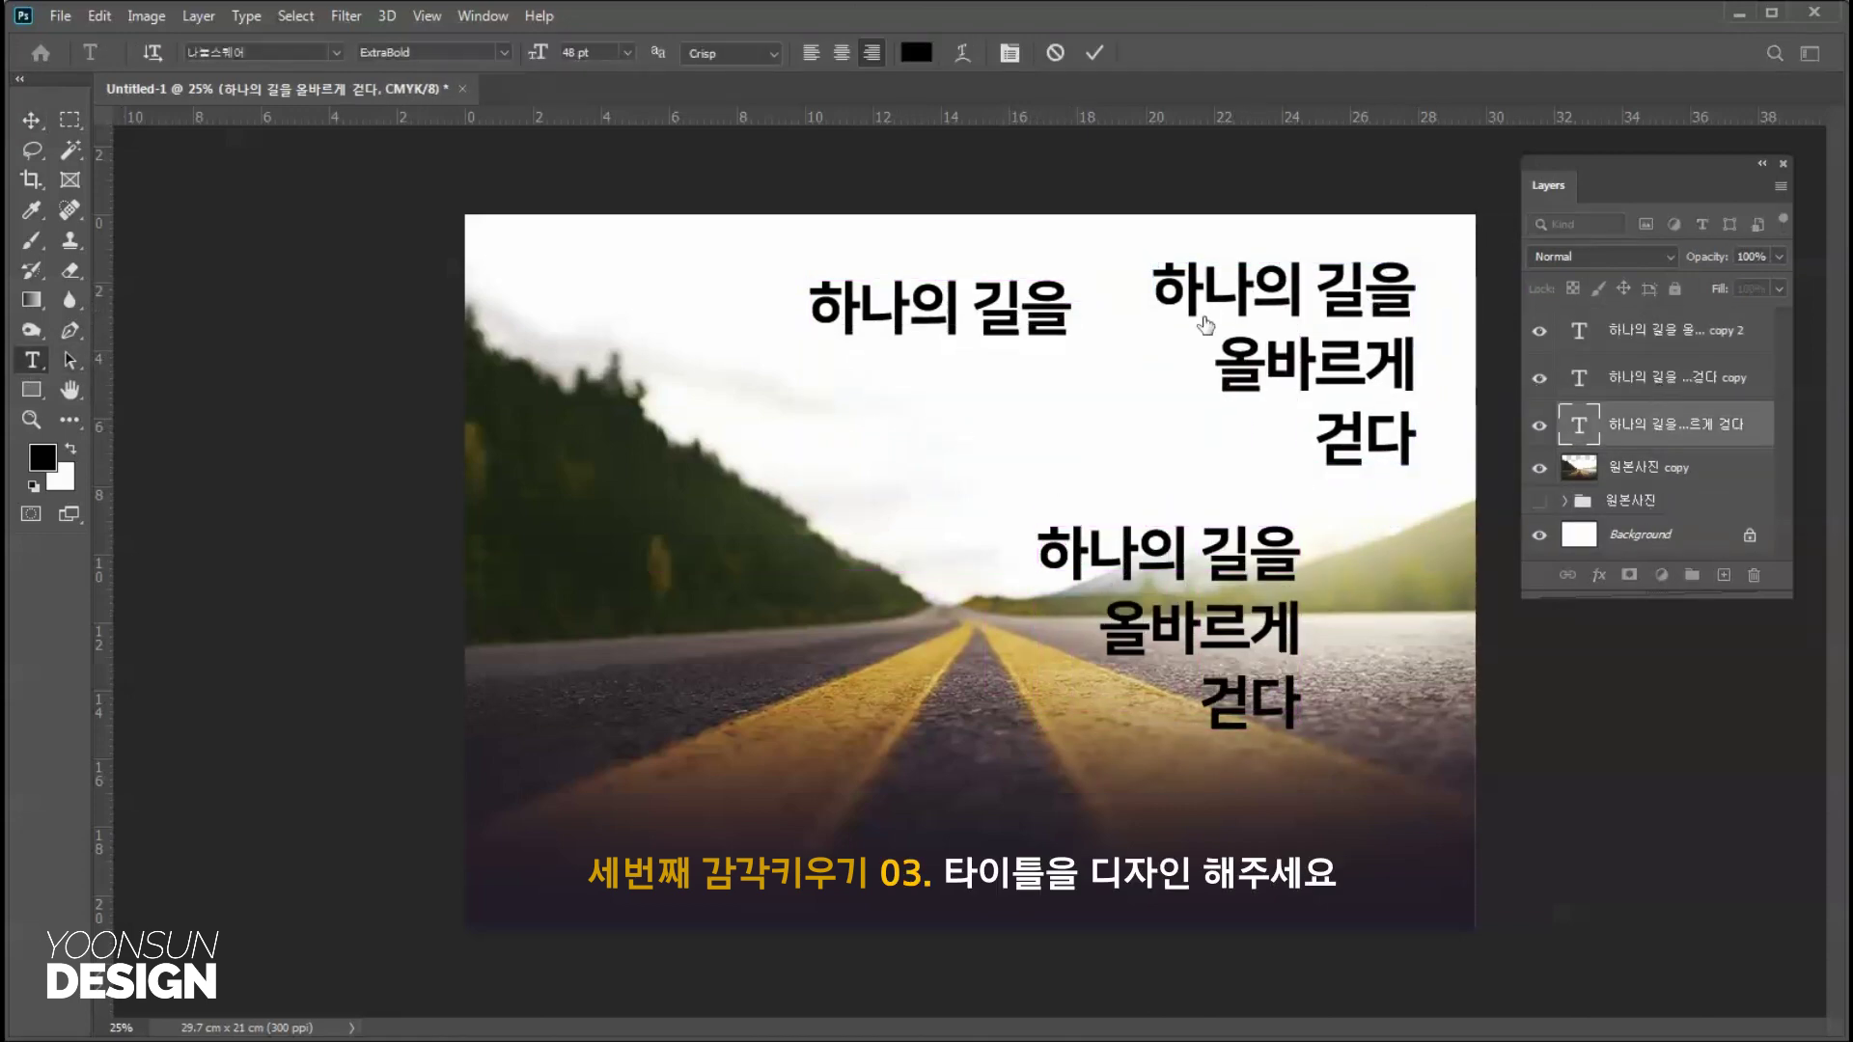
Reduce one title duplicate to "올바르게" and the other to "걷다".
triple_click(1356, 292)
key("BackSpace")
triple_click(1336, 365)
key("BackSpace")
key("ctrl+Return")
left_click_drag(1204, 695, 860, 434)
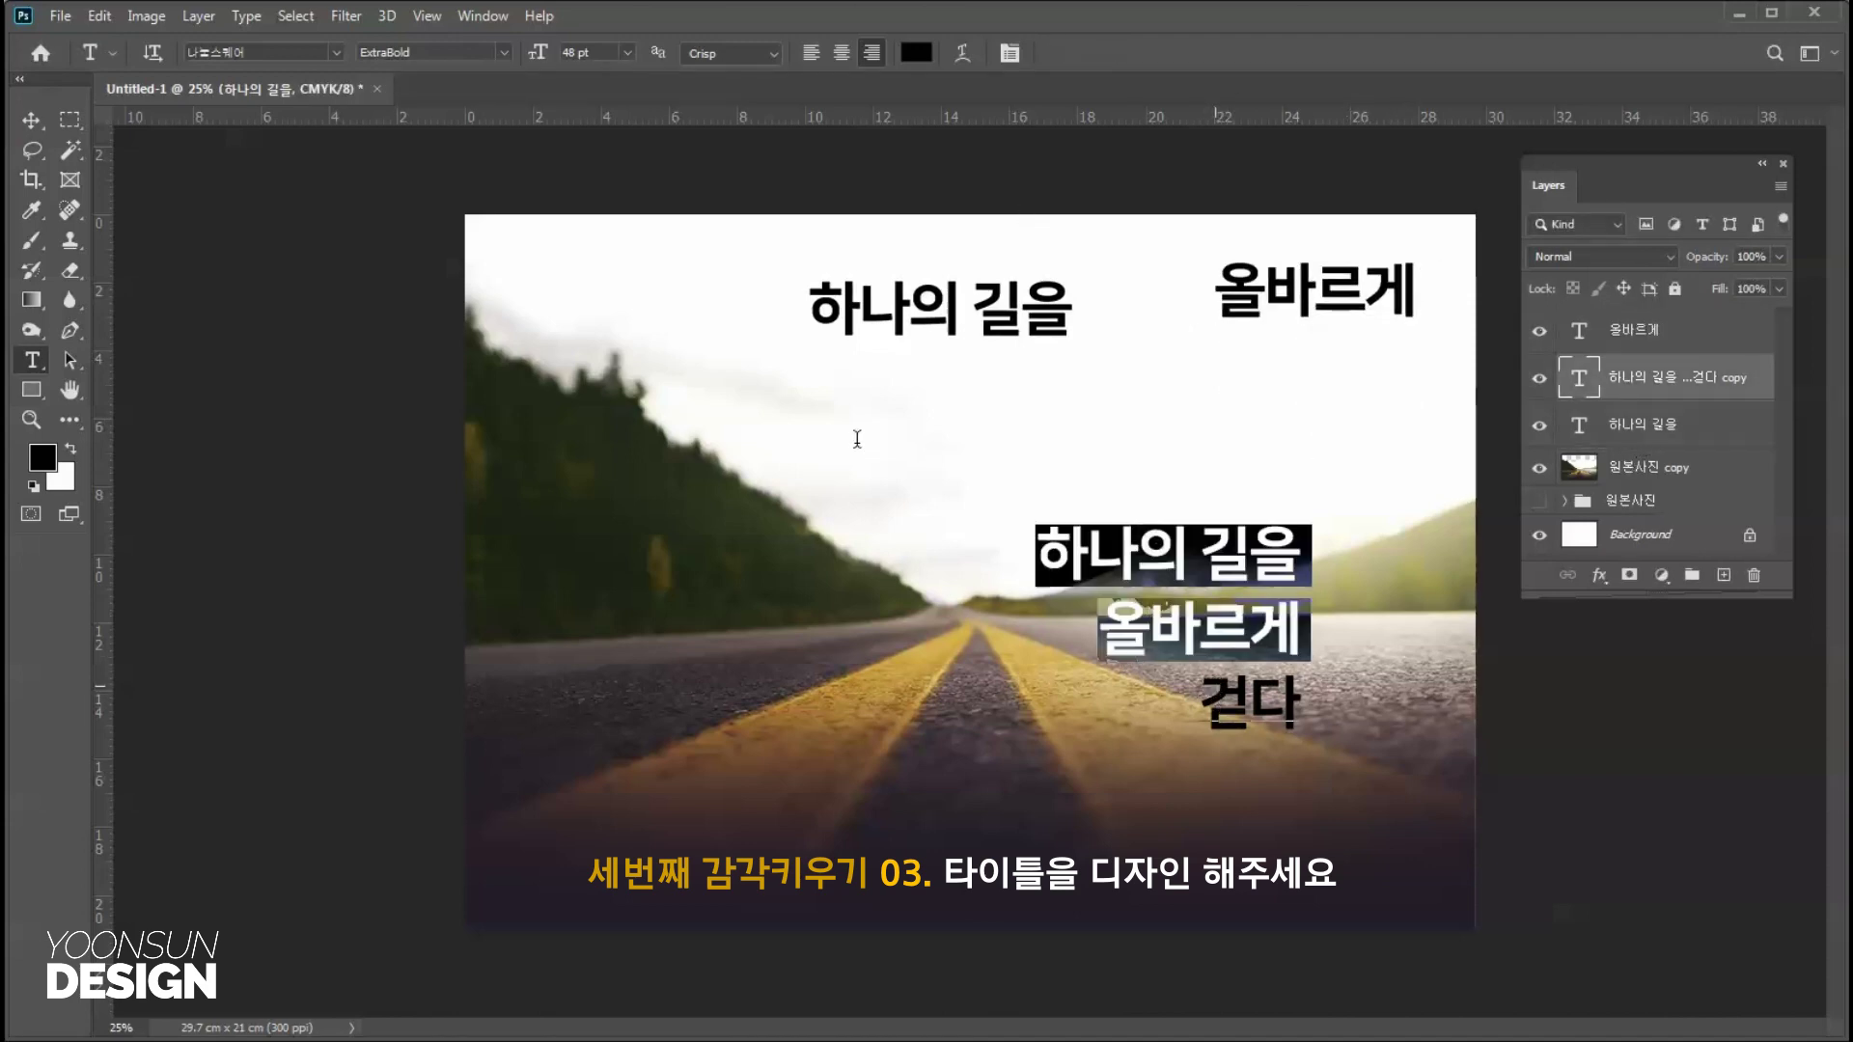
key("BackSpace")
Arrange the three title pieces in the sky, with "올바르게" right of "하나의 길을" and "걷다" below them.
left_click(32, 120)
left_click_drag(1056, 336, 1025, 353)
left_click_drag(1337, 326, 1273, 389)
left_click_drag(1245, 555, 1131, 502)
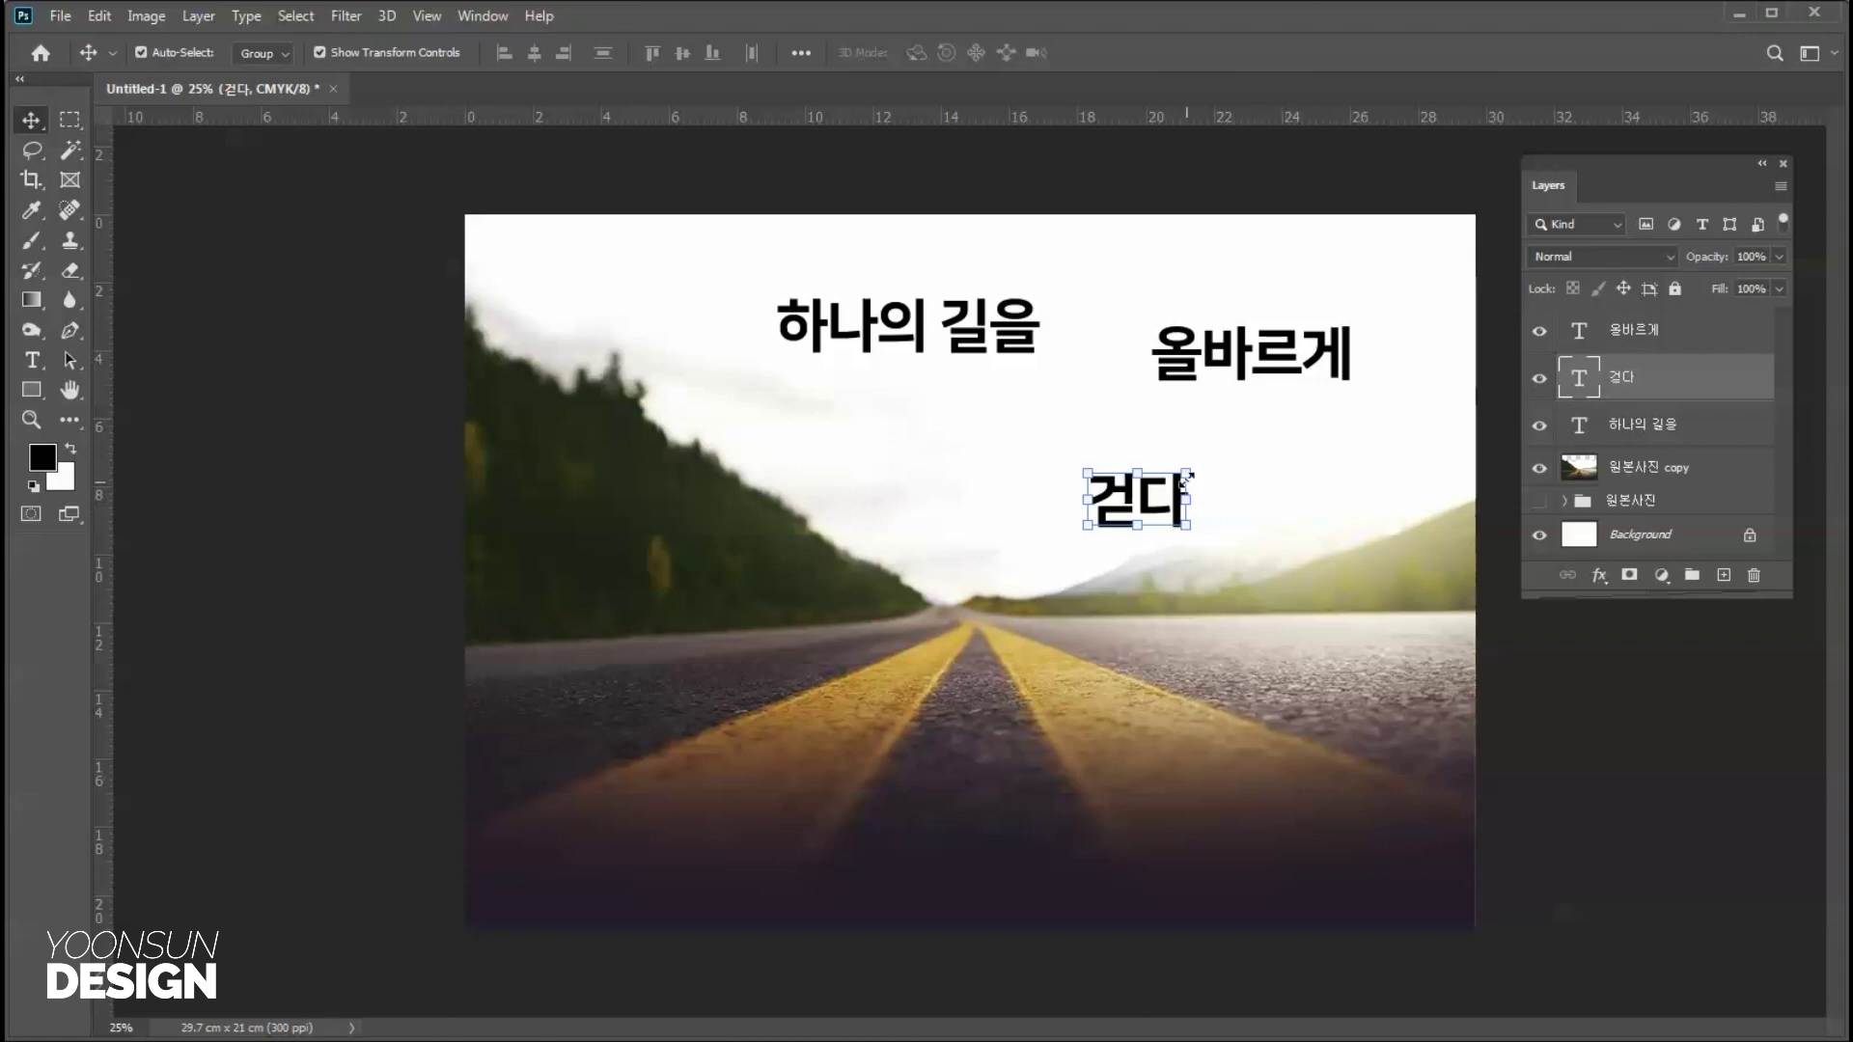
Enlarge the text "걷다" to about three times its size and place it just above the road's horizon.
left_click_drag(1186, 470, 1383, 353)
left_click_drag(1320, 422, 1197, 526)
key("Return")
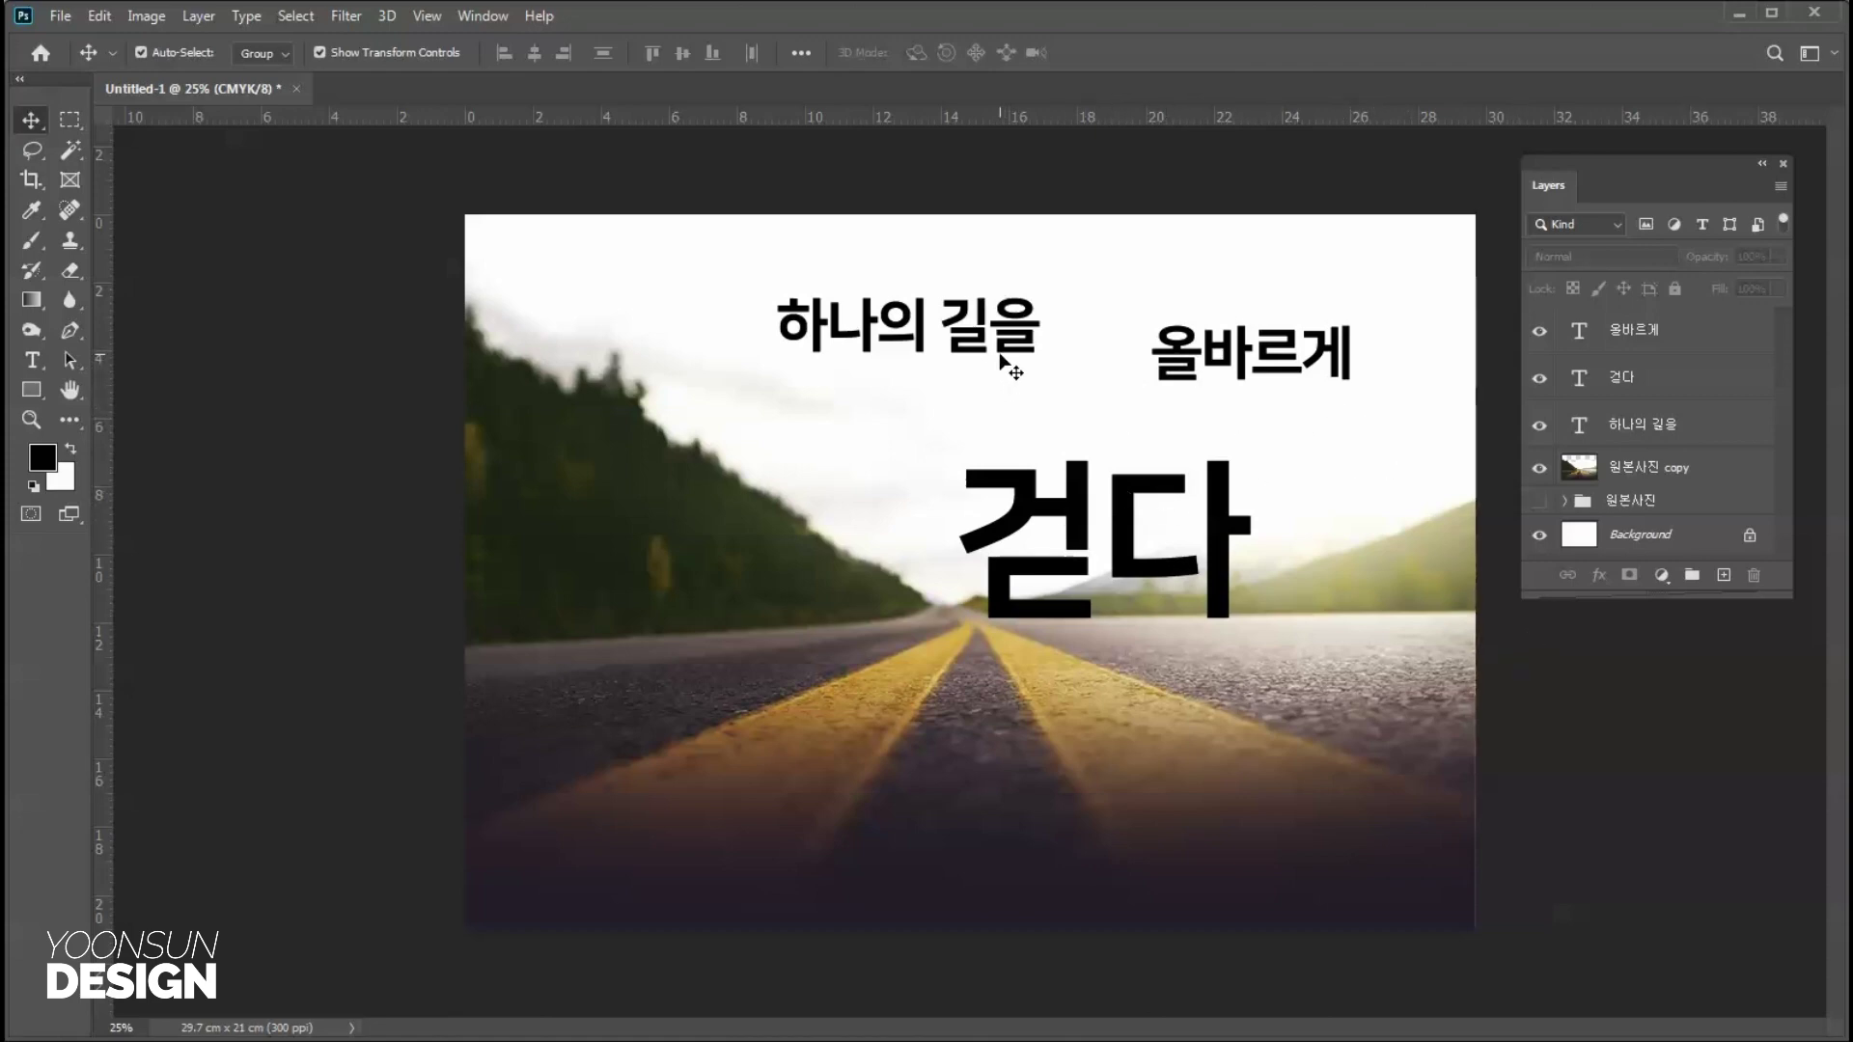
Set the character "을" in "하나의 길을" to the Light font style and scale the whole text down slightly.
left_click(32, 360)
left_click(1008, 318)
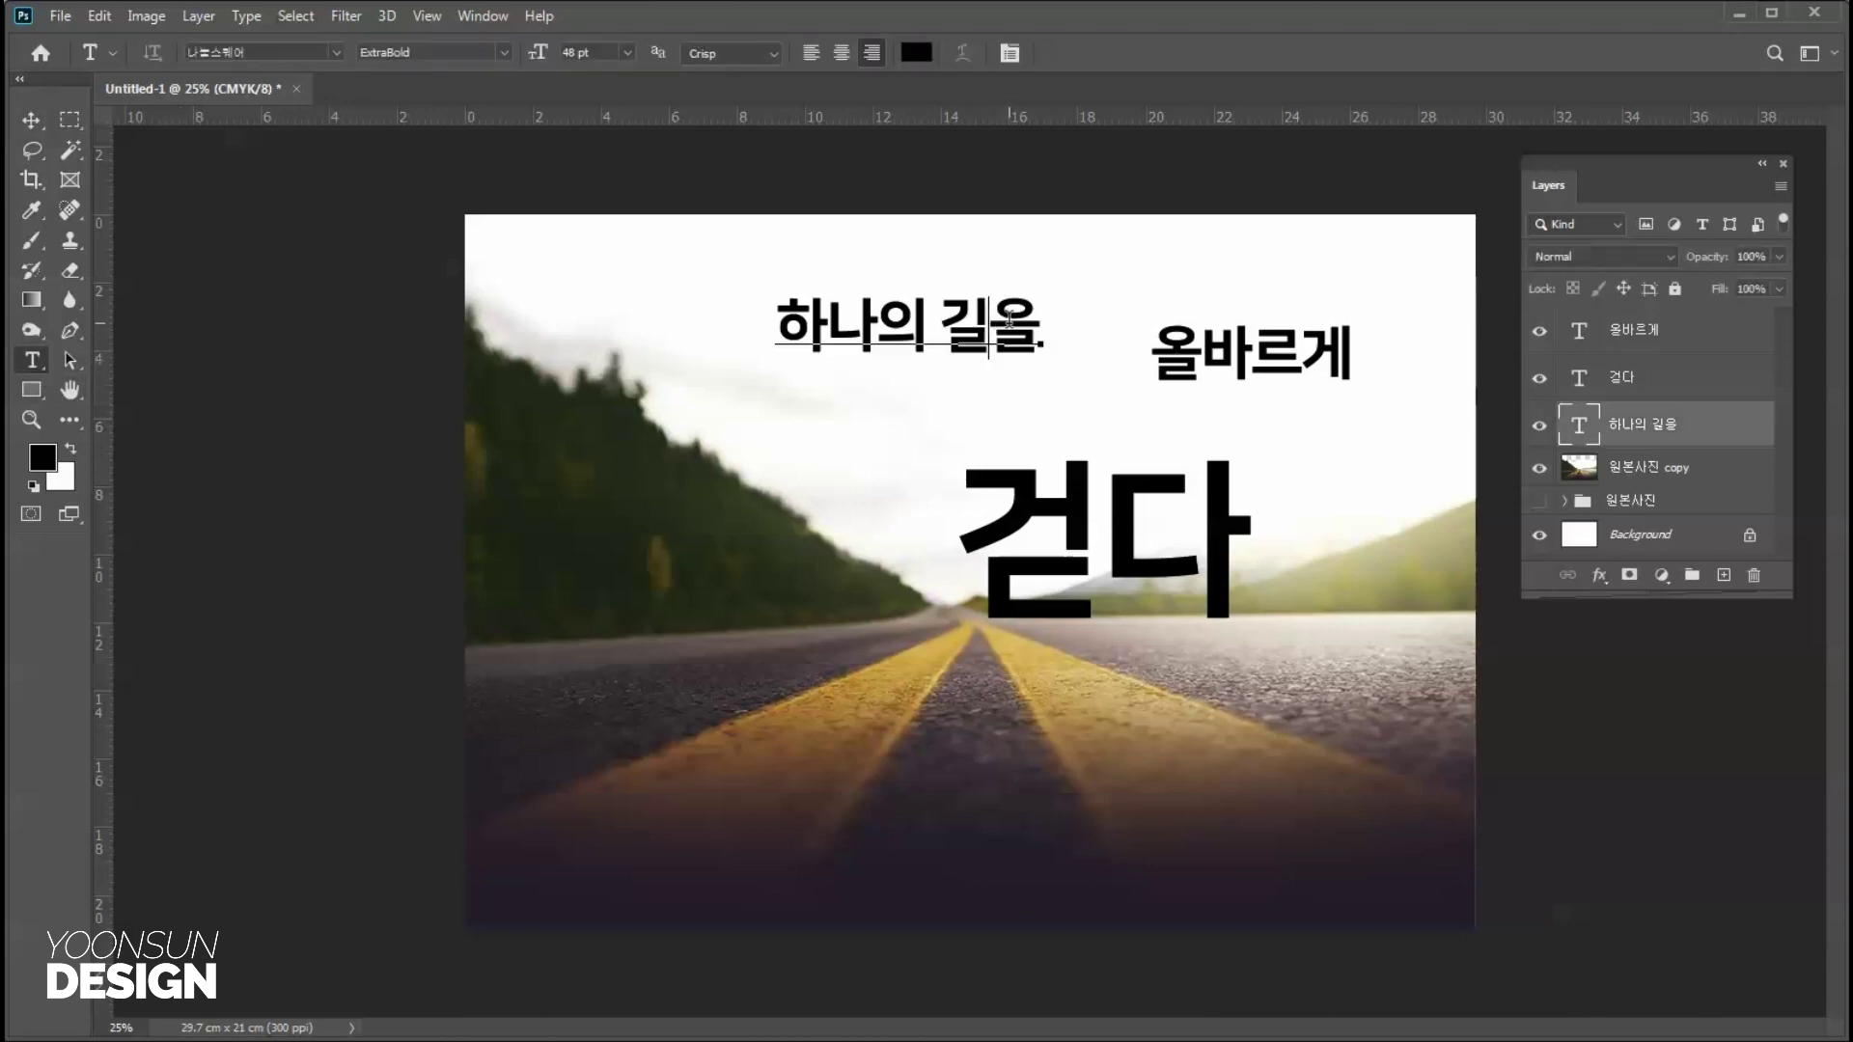
left_click(502, 52)
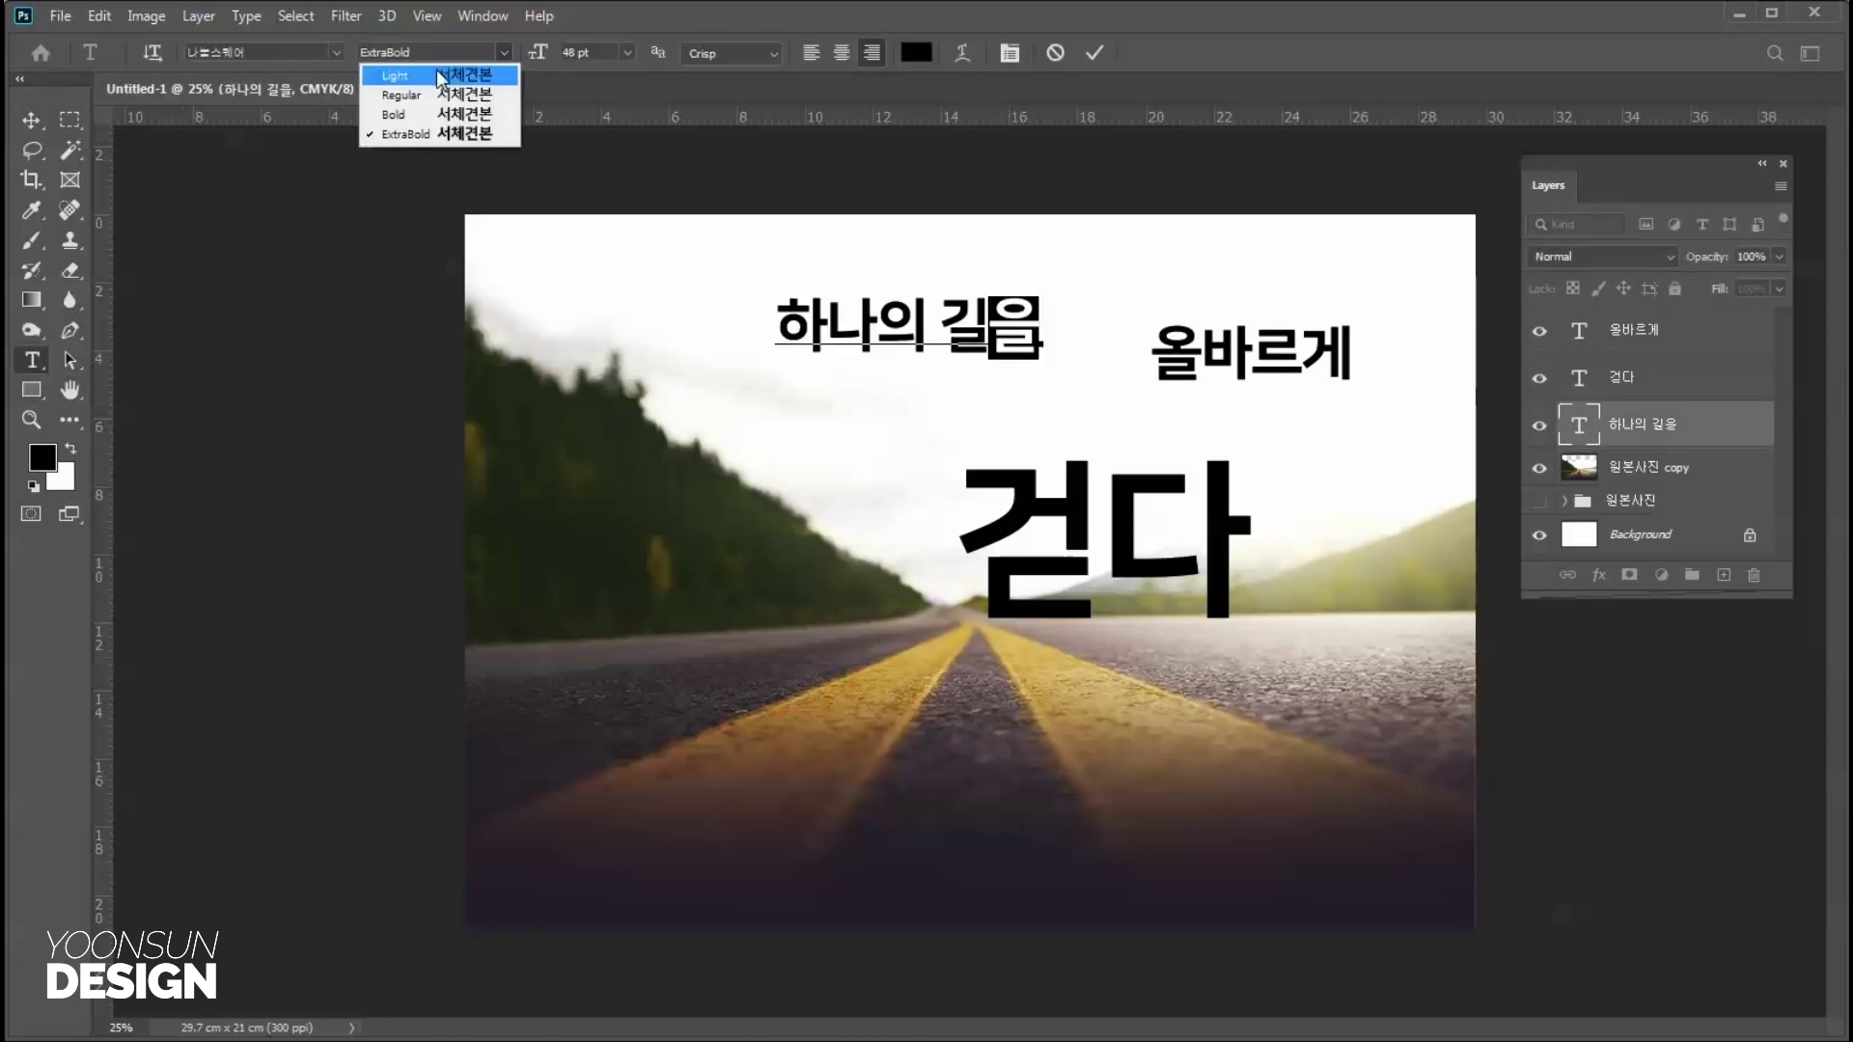
left_click(405, 78)
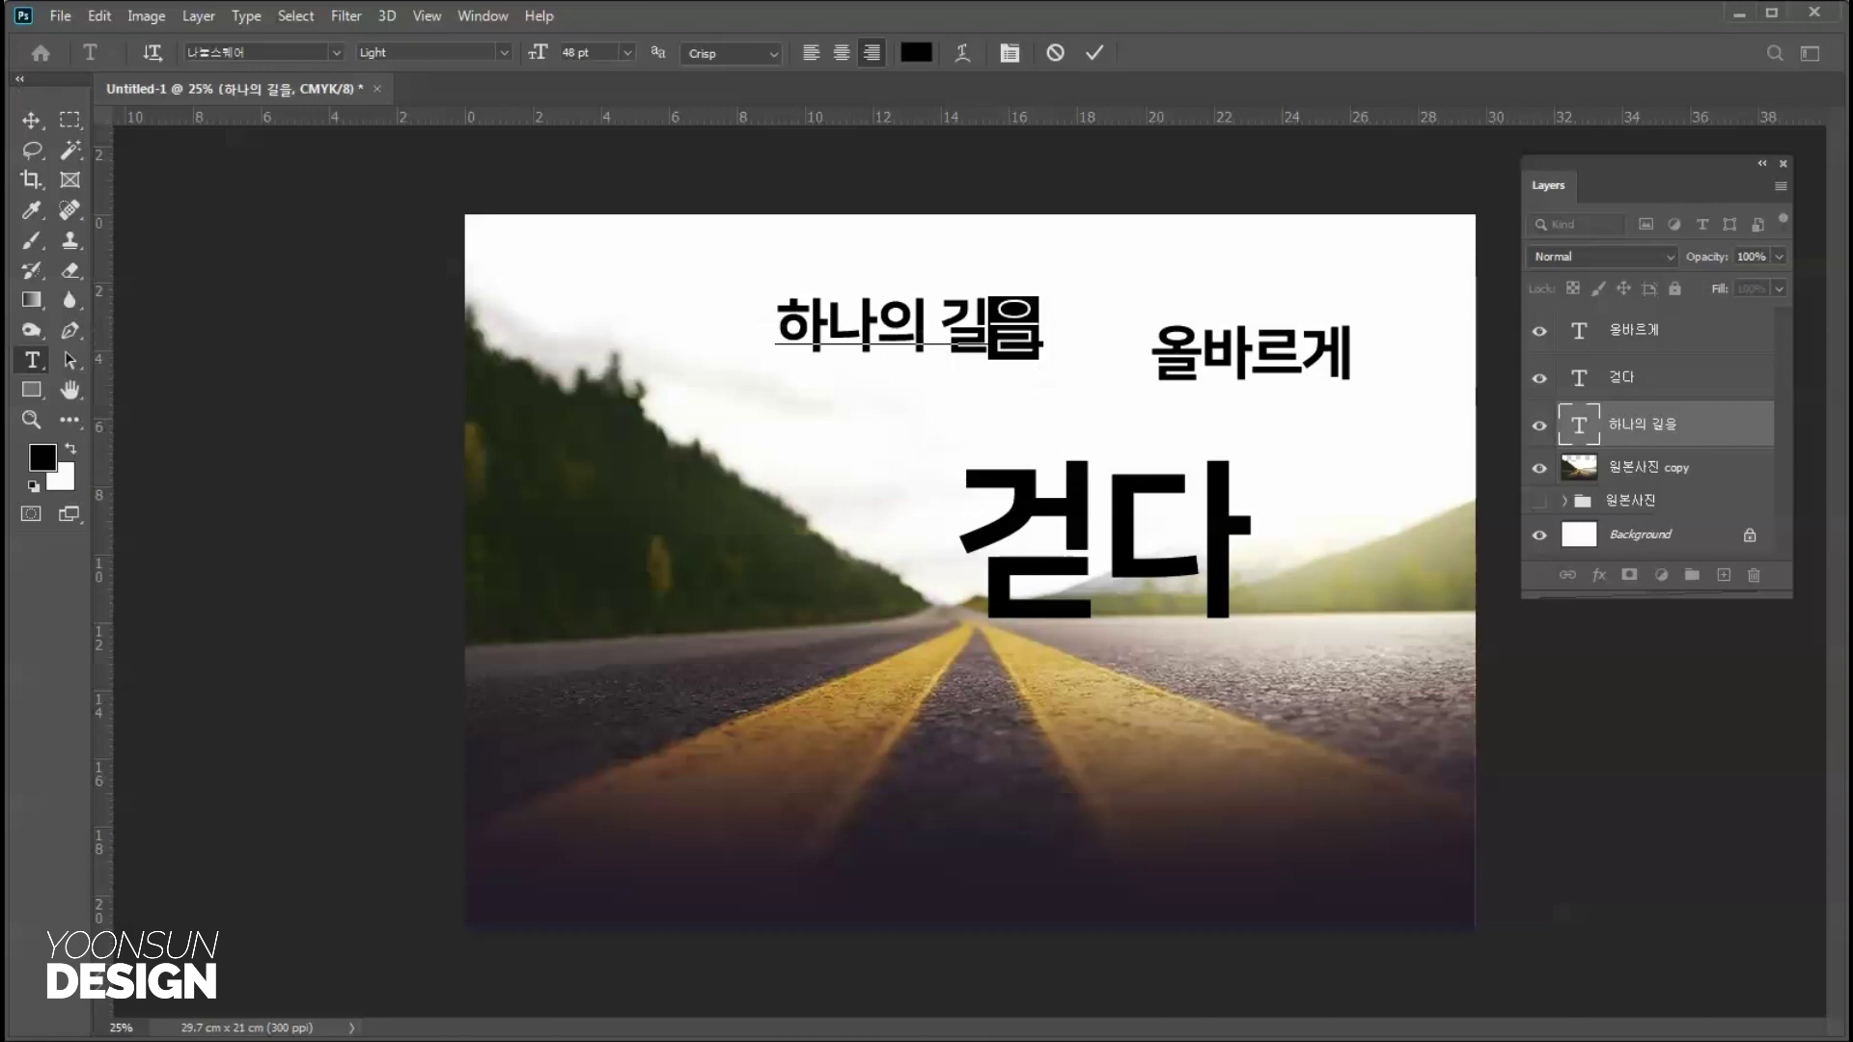
left_click_drag(1035, 357, 979, 338)
key("Return")
Place "올바르게" directly beneath "하나의 길을", nudge it toward the left edge of that line and enlarge it slightly to match its width.
left_click_drag(1322, 374, 940, 390)
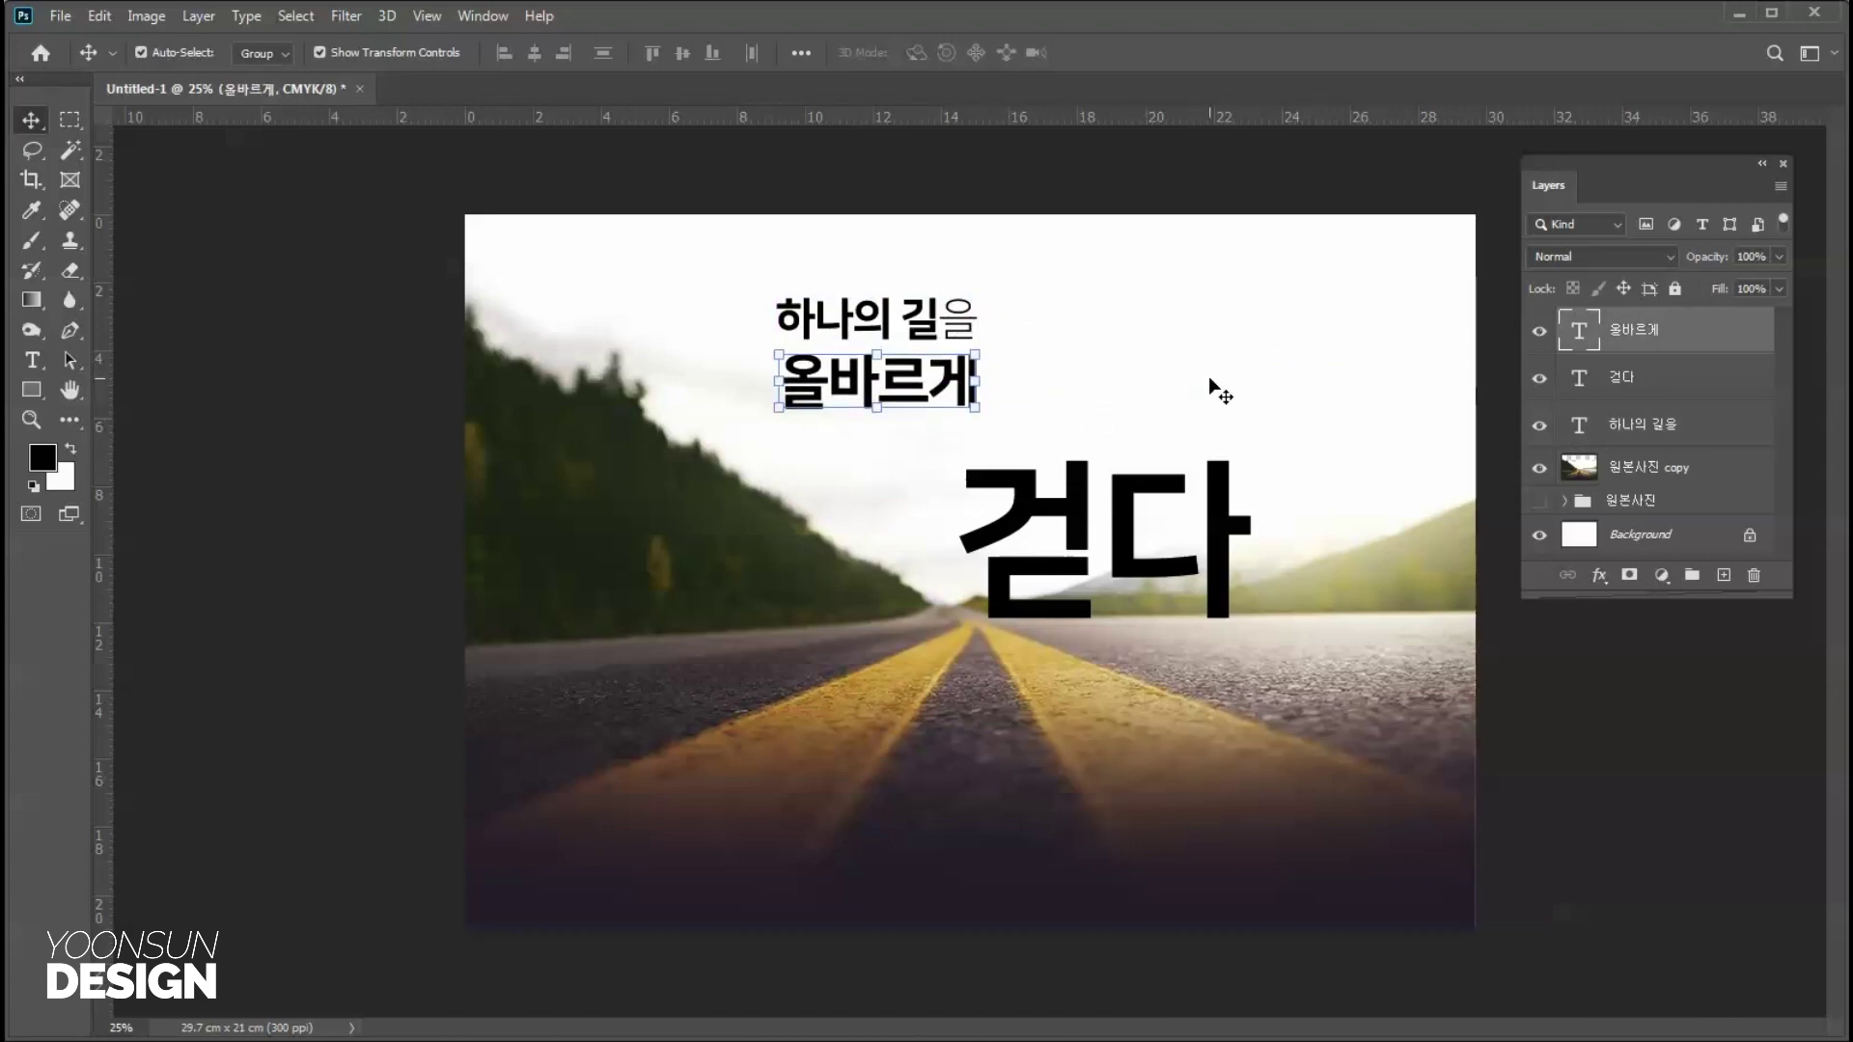
key("shift+Left")
key("shift+Left")
key("shift+Up")
key("shift+Left")
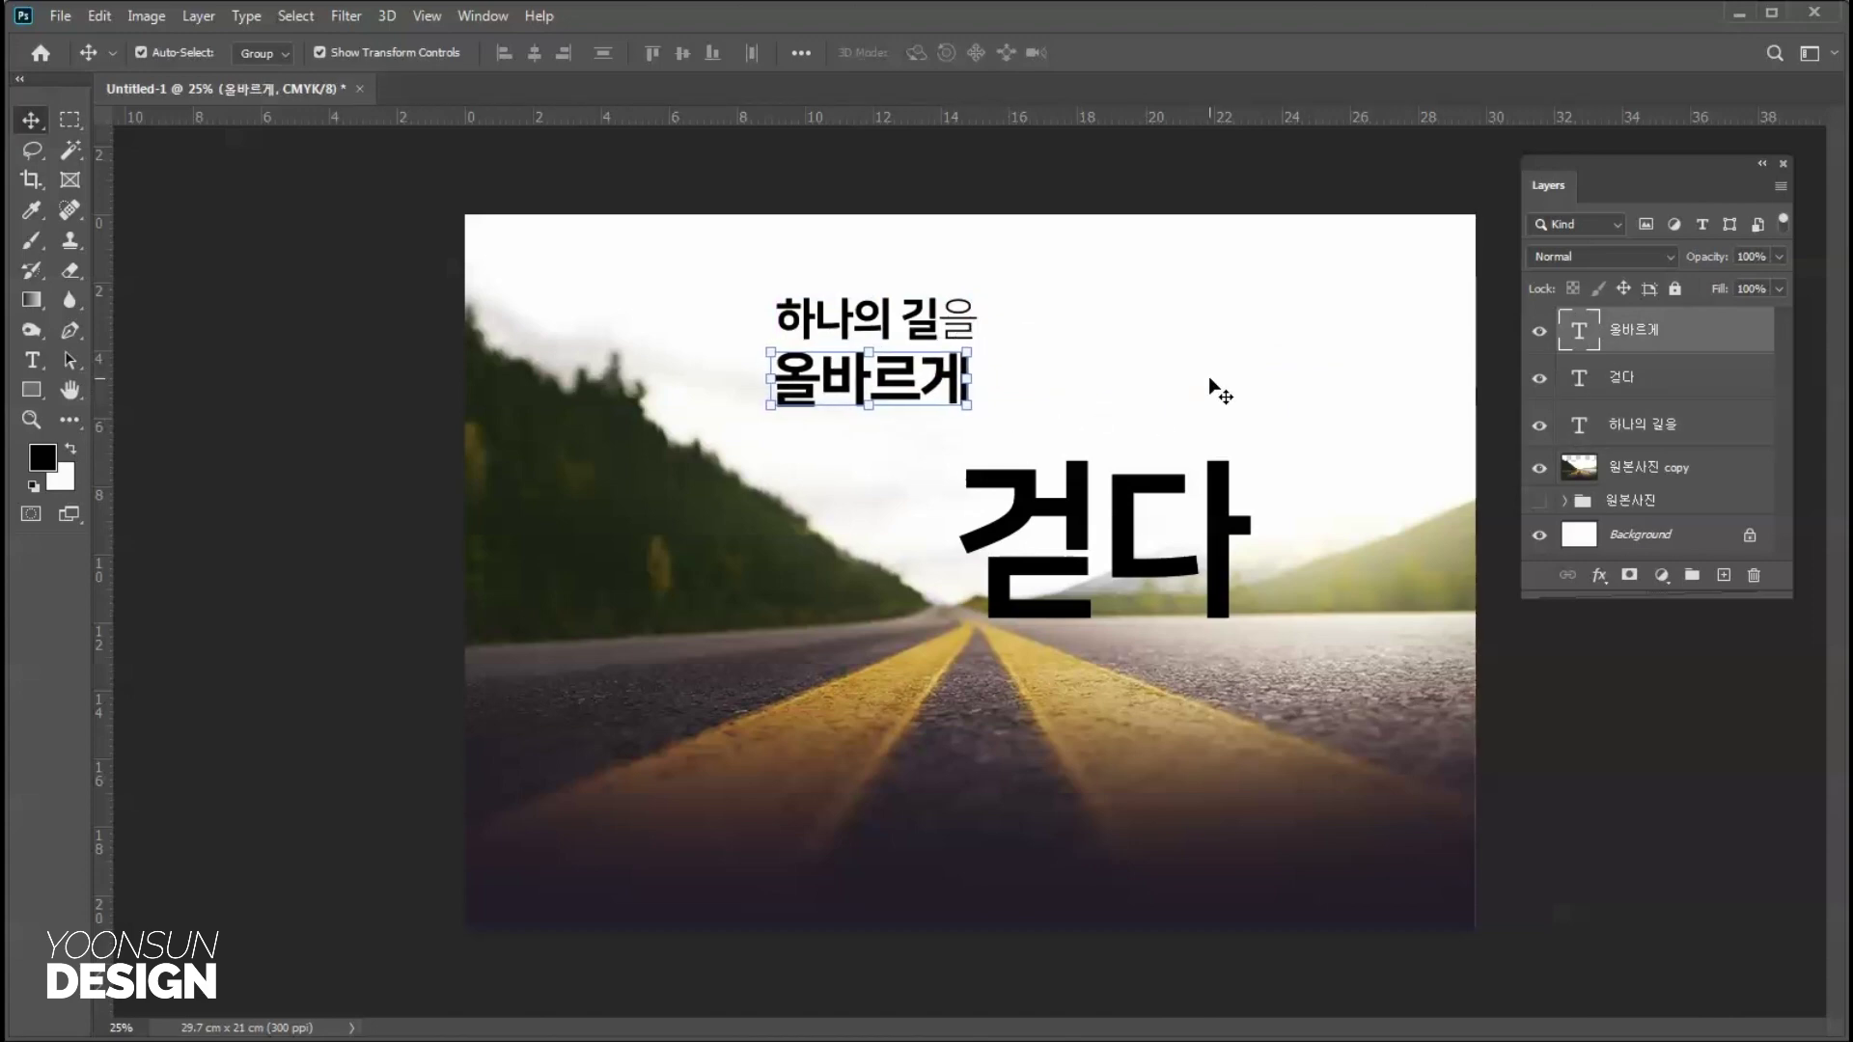
key("shift+Left")
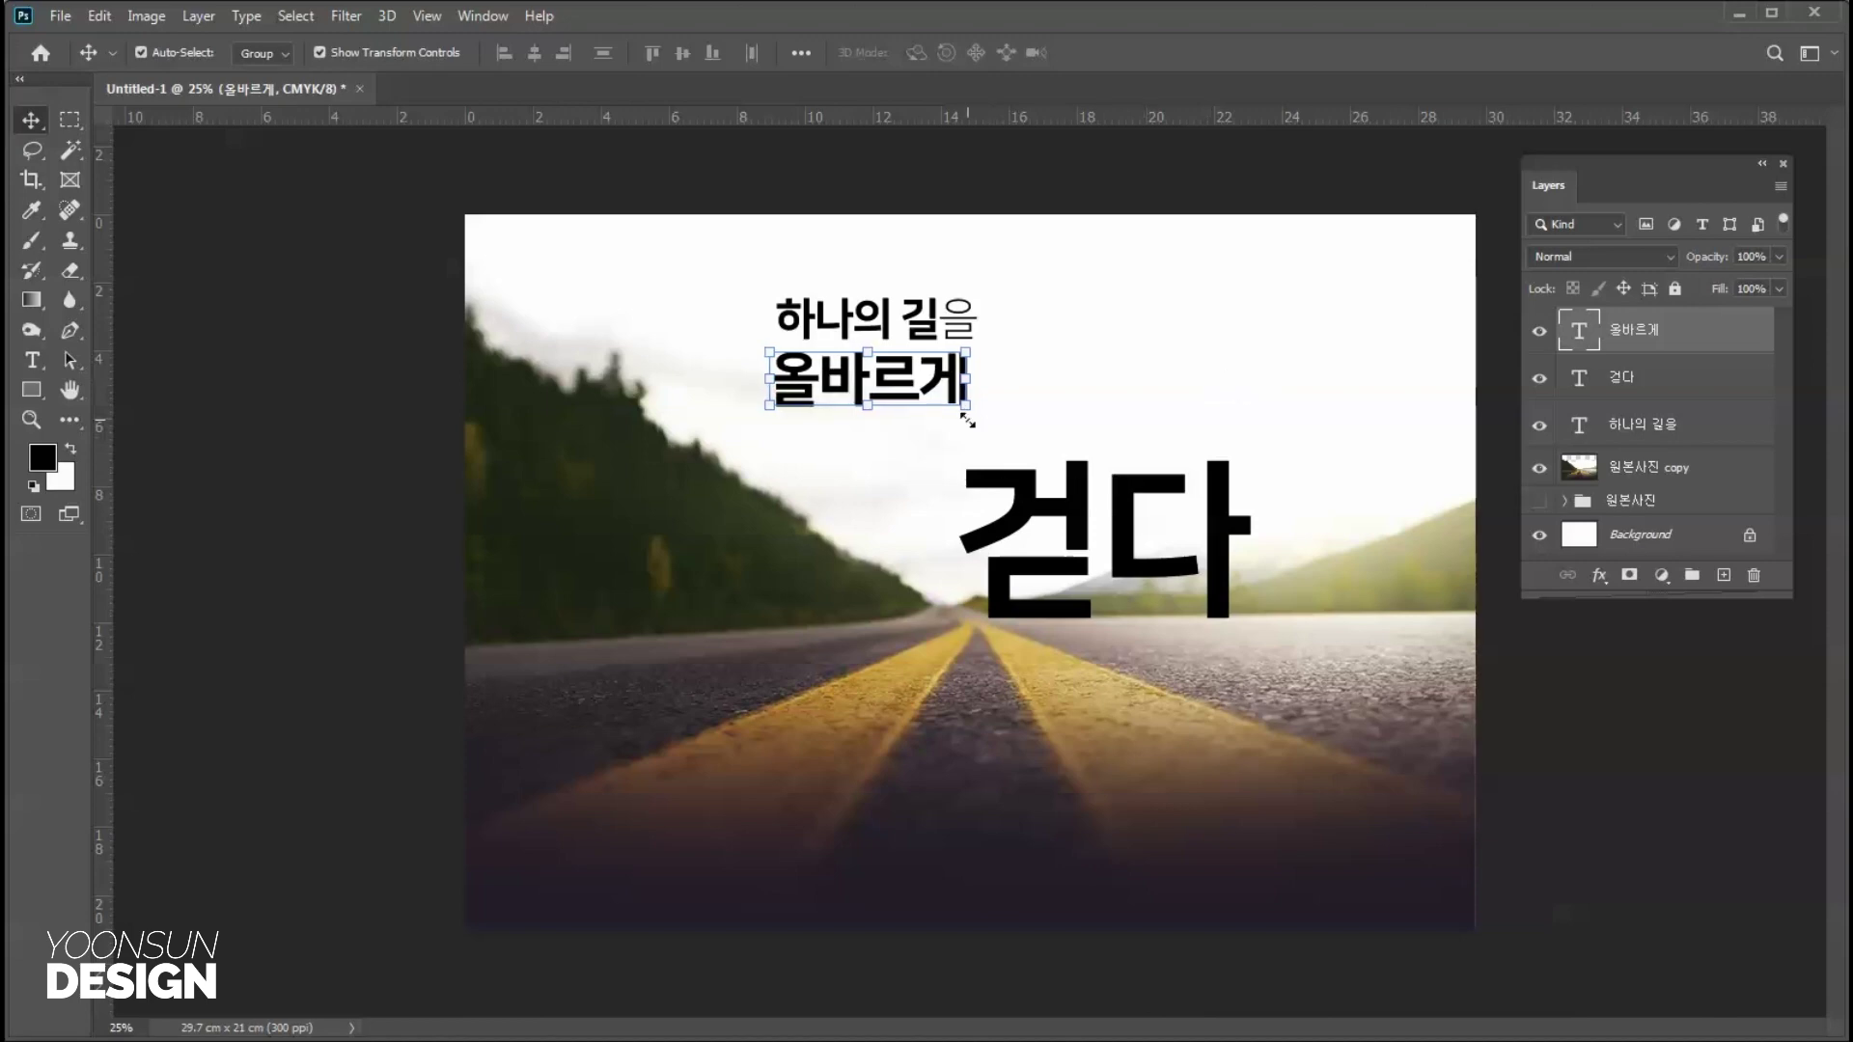
left_click_drag(966, 377, 966, 376)
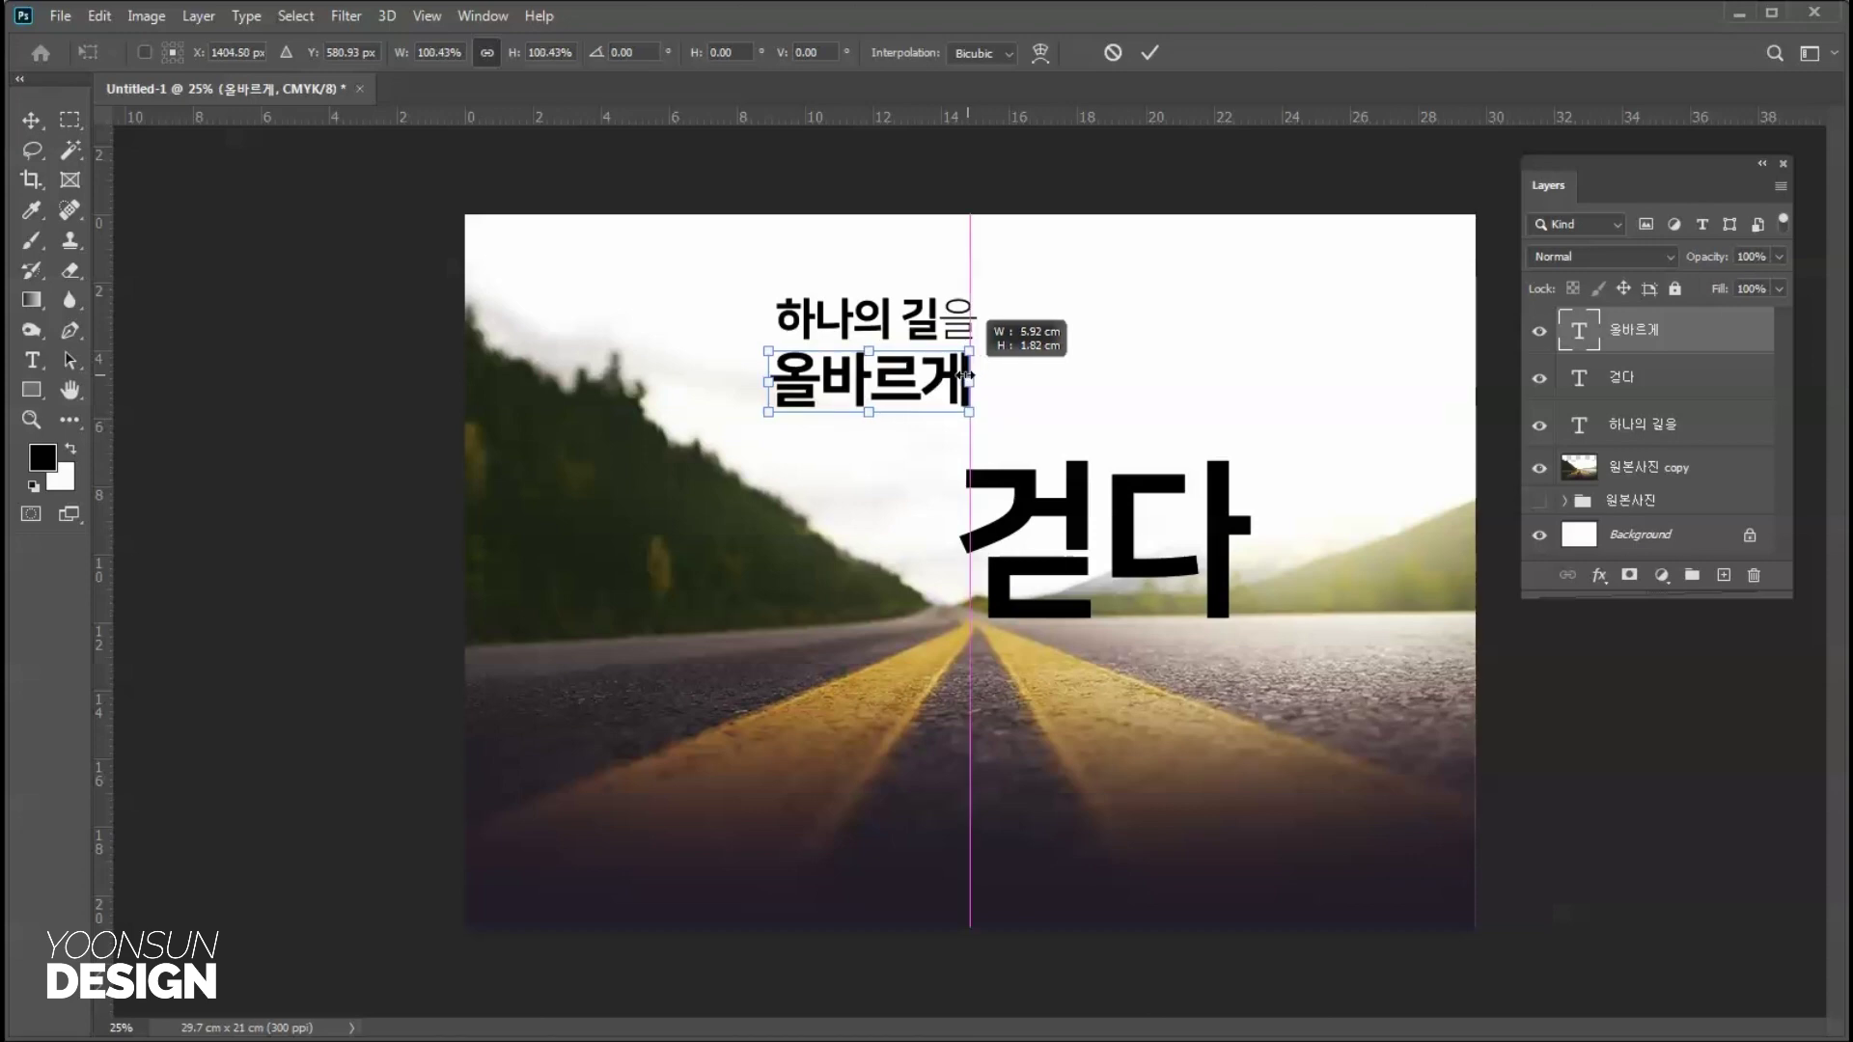
key("Return")
Move "하나의 길을" and "올바르게" together above "걷다", enlarge both, and nudge the first line slightly to the left.
left_click(935, 331, "shift")
left_click_drag(935, 331, 1221, 304)
key("ctrl+t")
left_click_drag(1159, 377, 1178, 326)
key("Return")
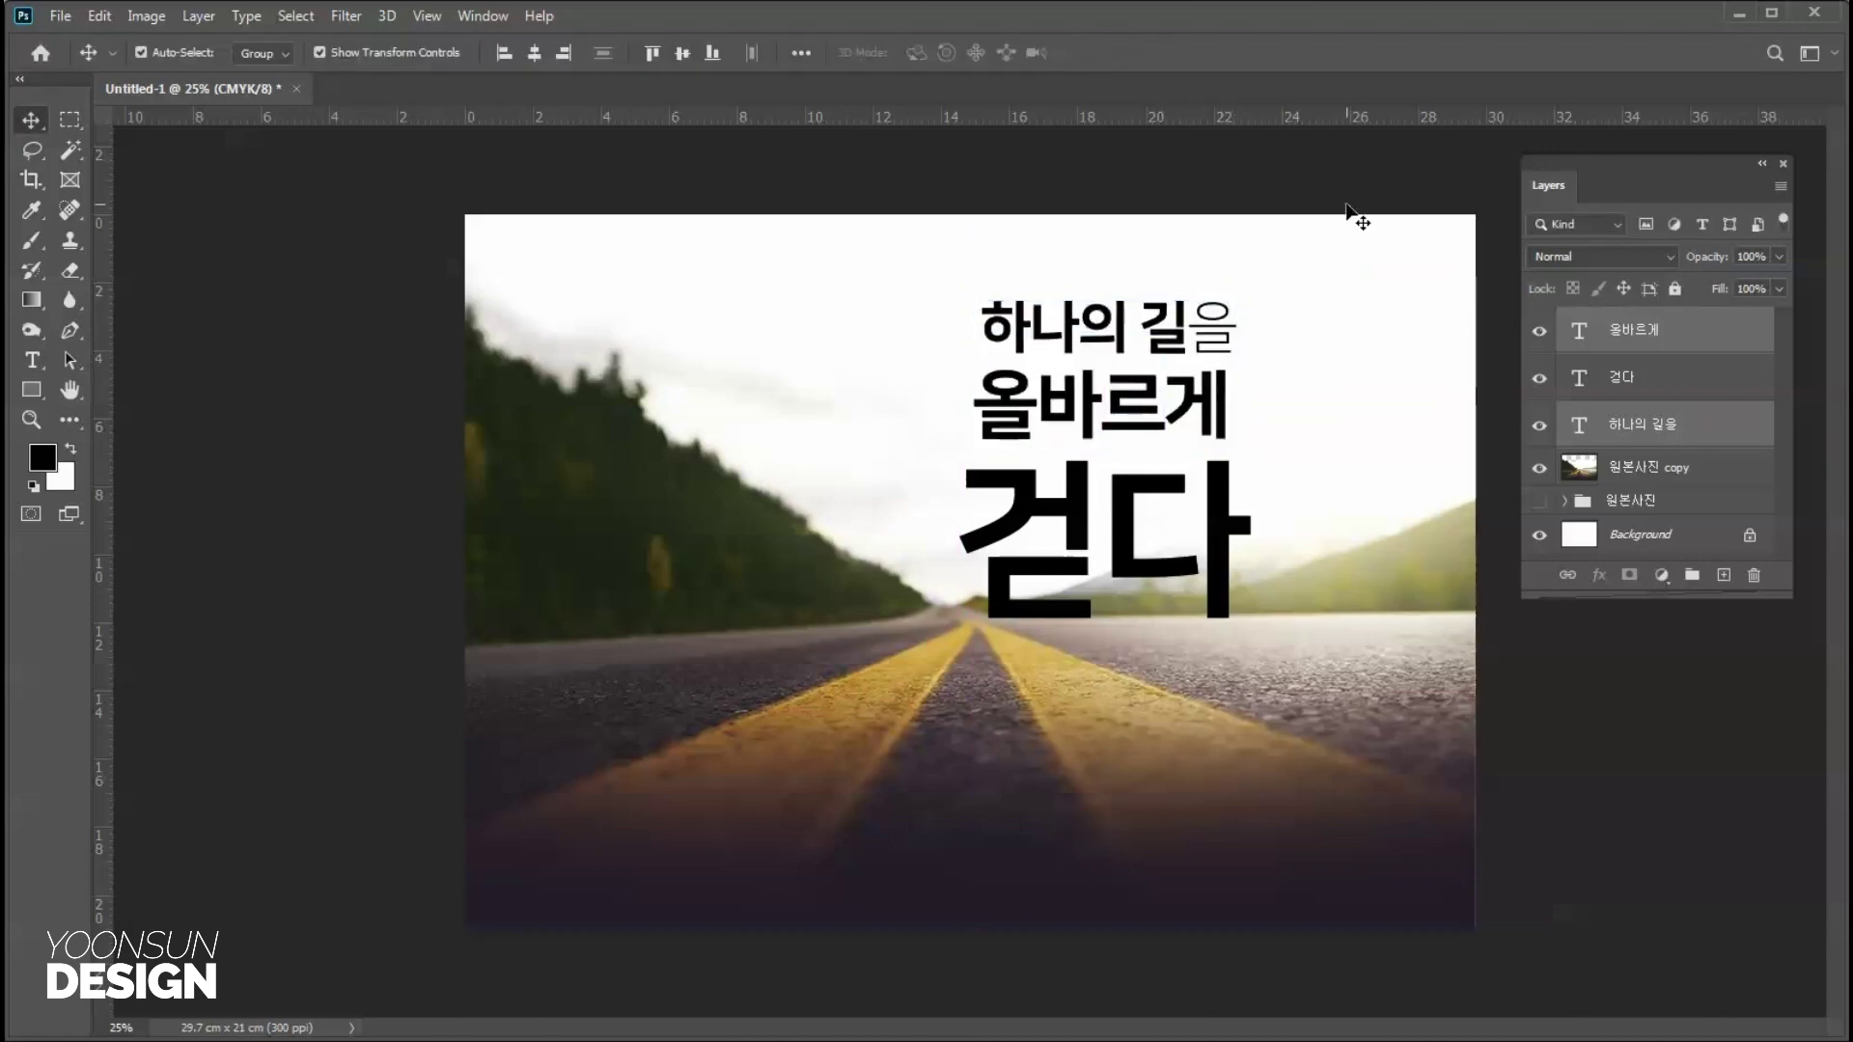
left_click(1203, 328)
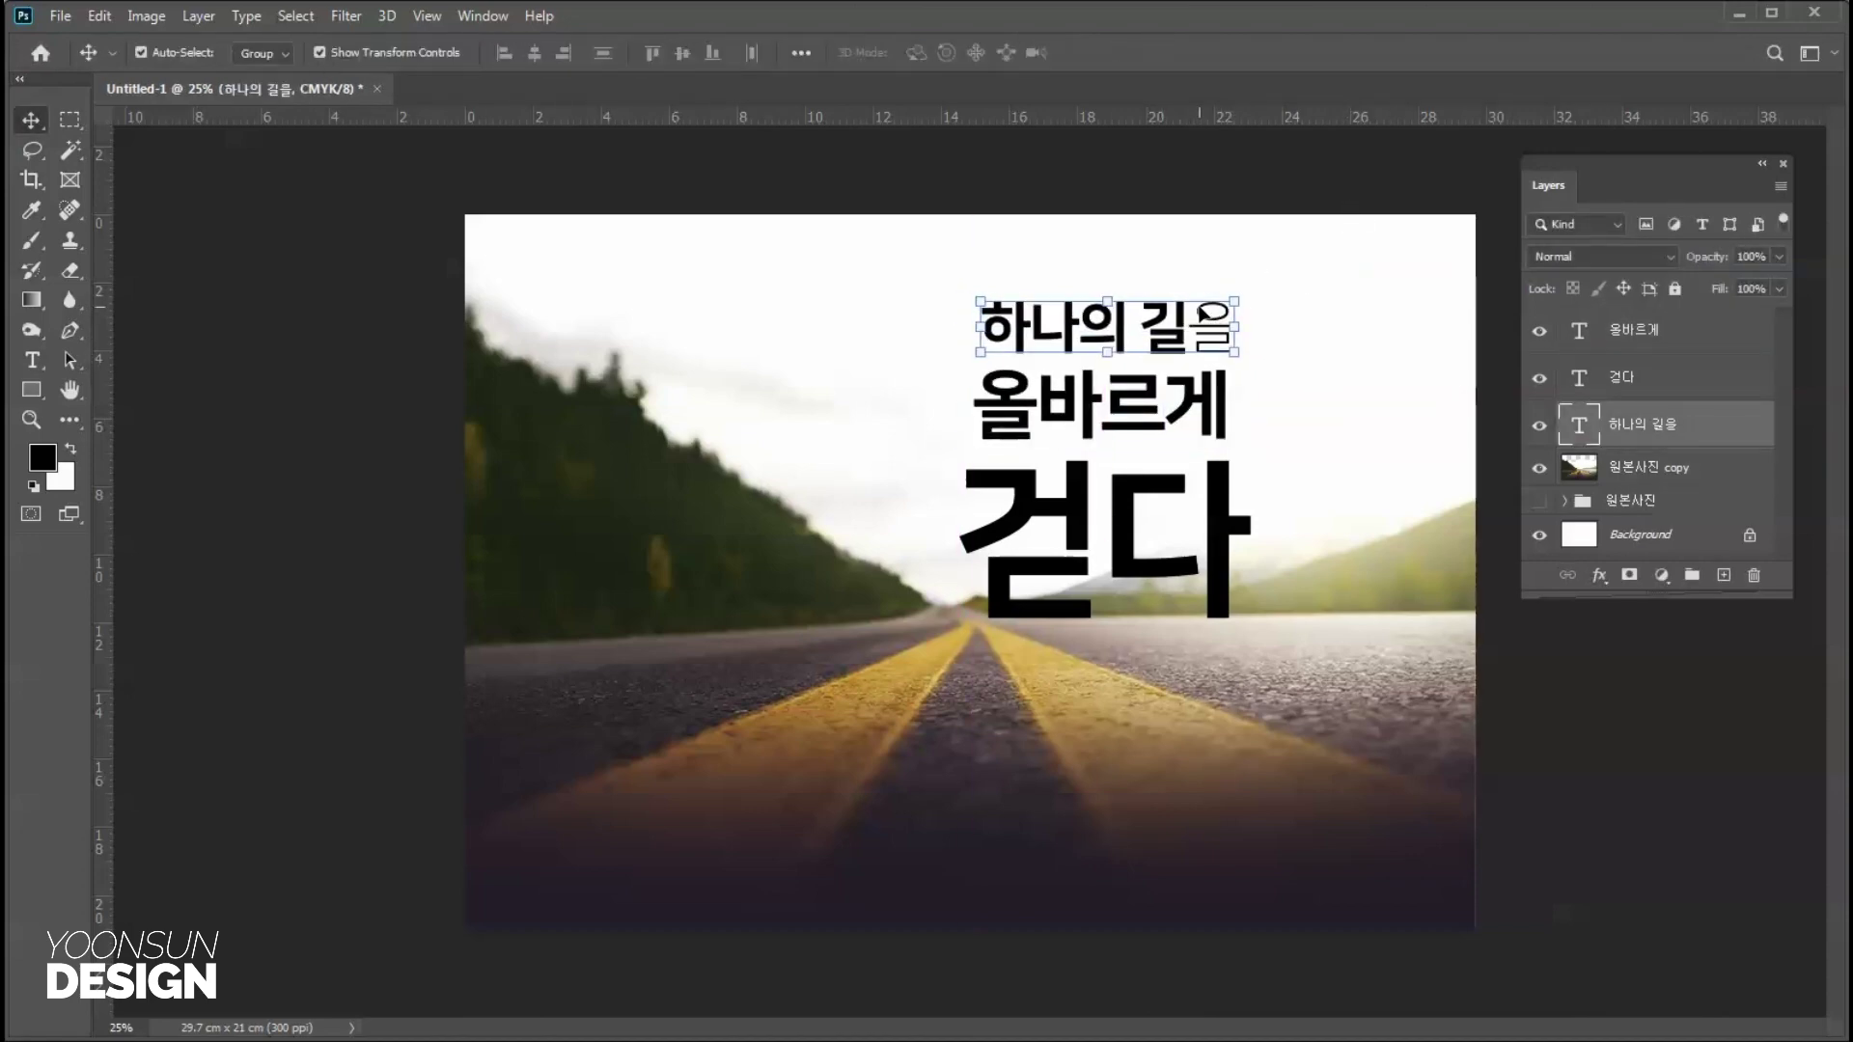
left_click_drag(1200, 311, 1198, 310)
left_click(1672, 767)
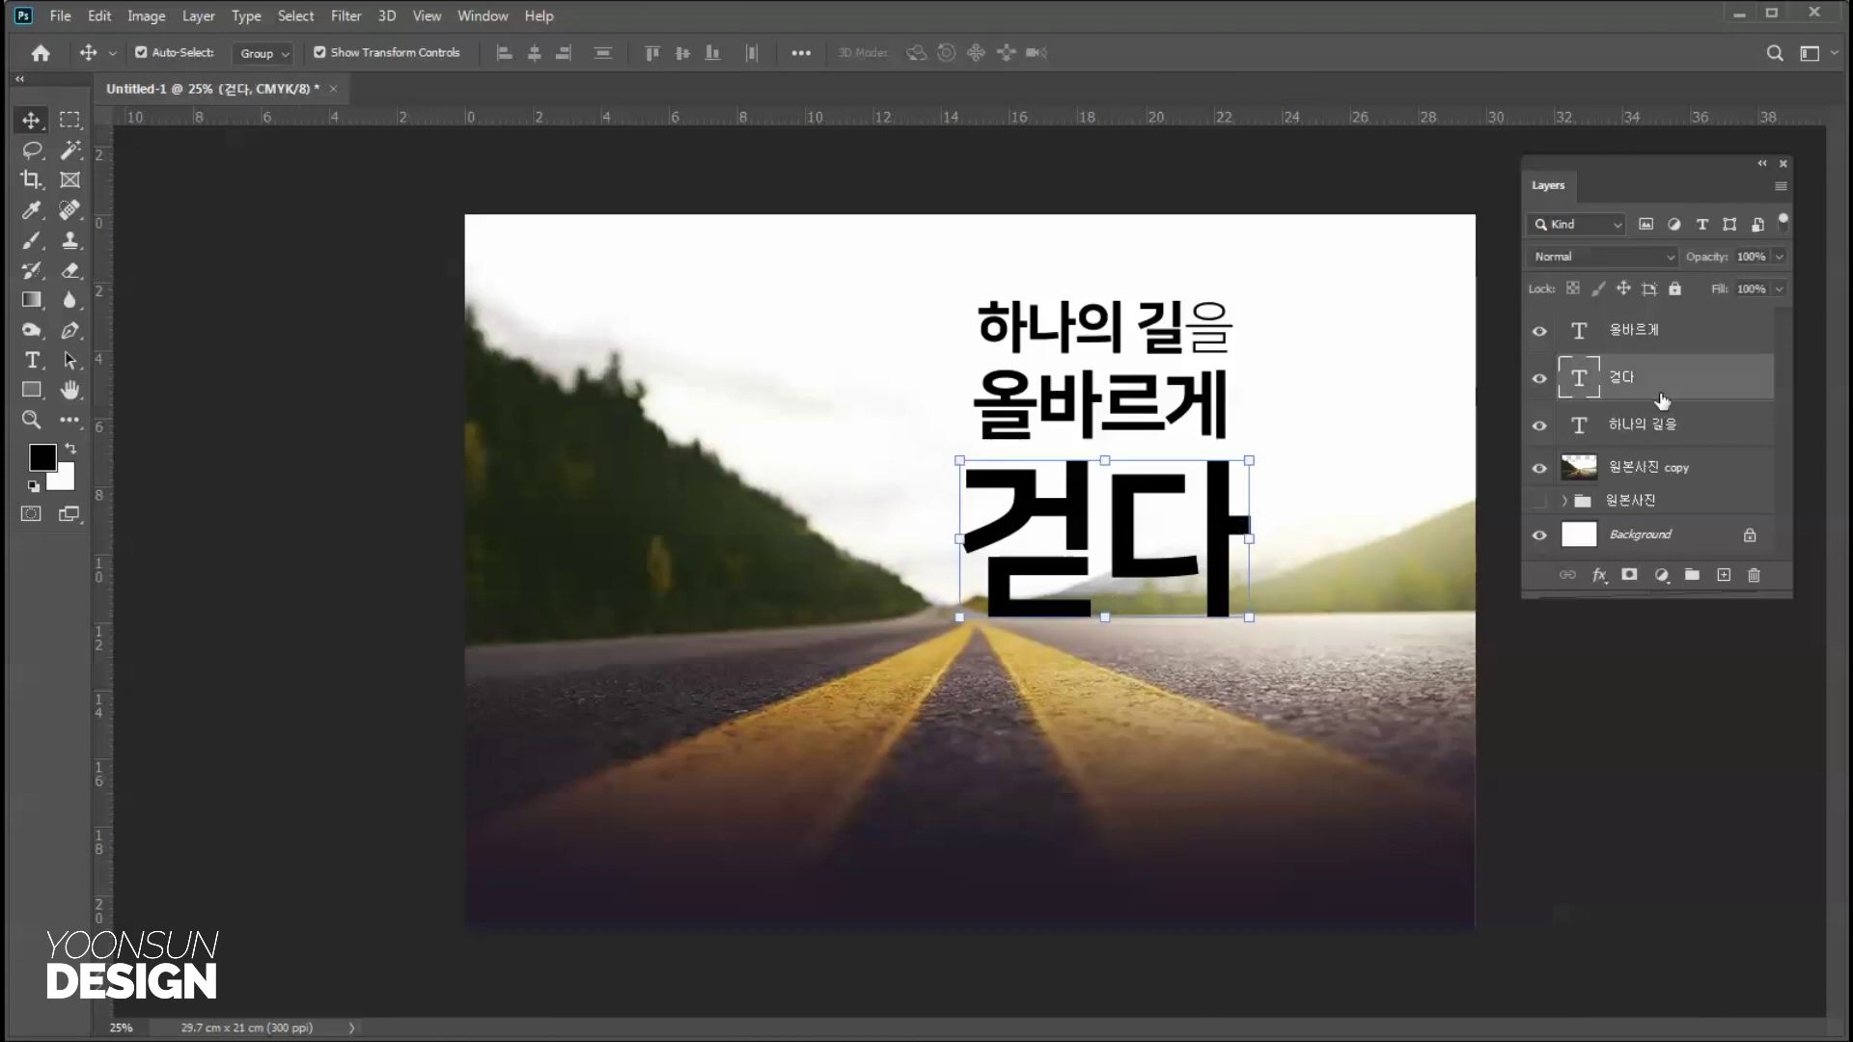
Apply a linear Gradient Overlay from near-black to purple at 90° to the "걷다" text layer.
double_click(1712, 384)
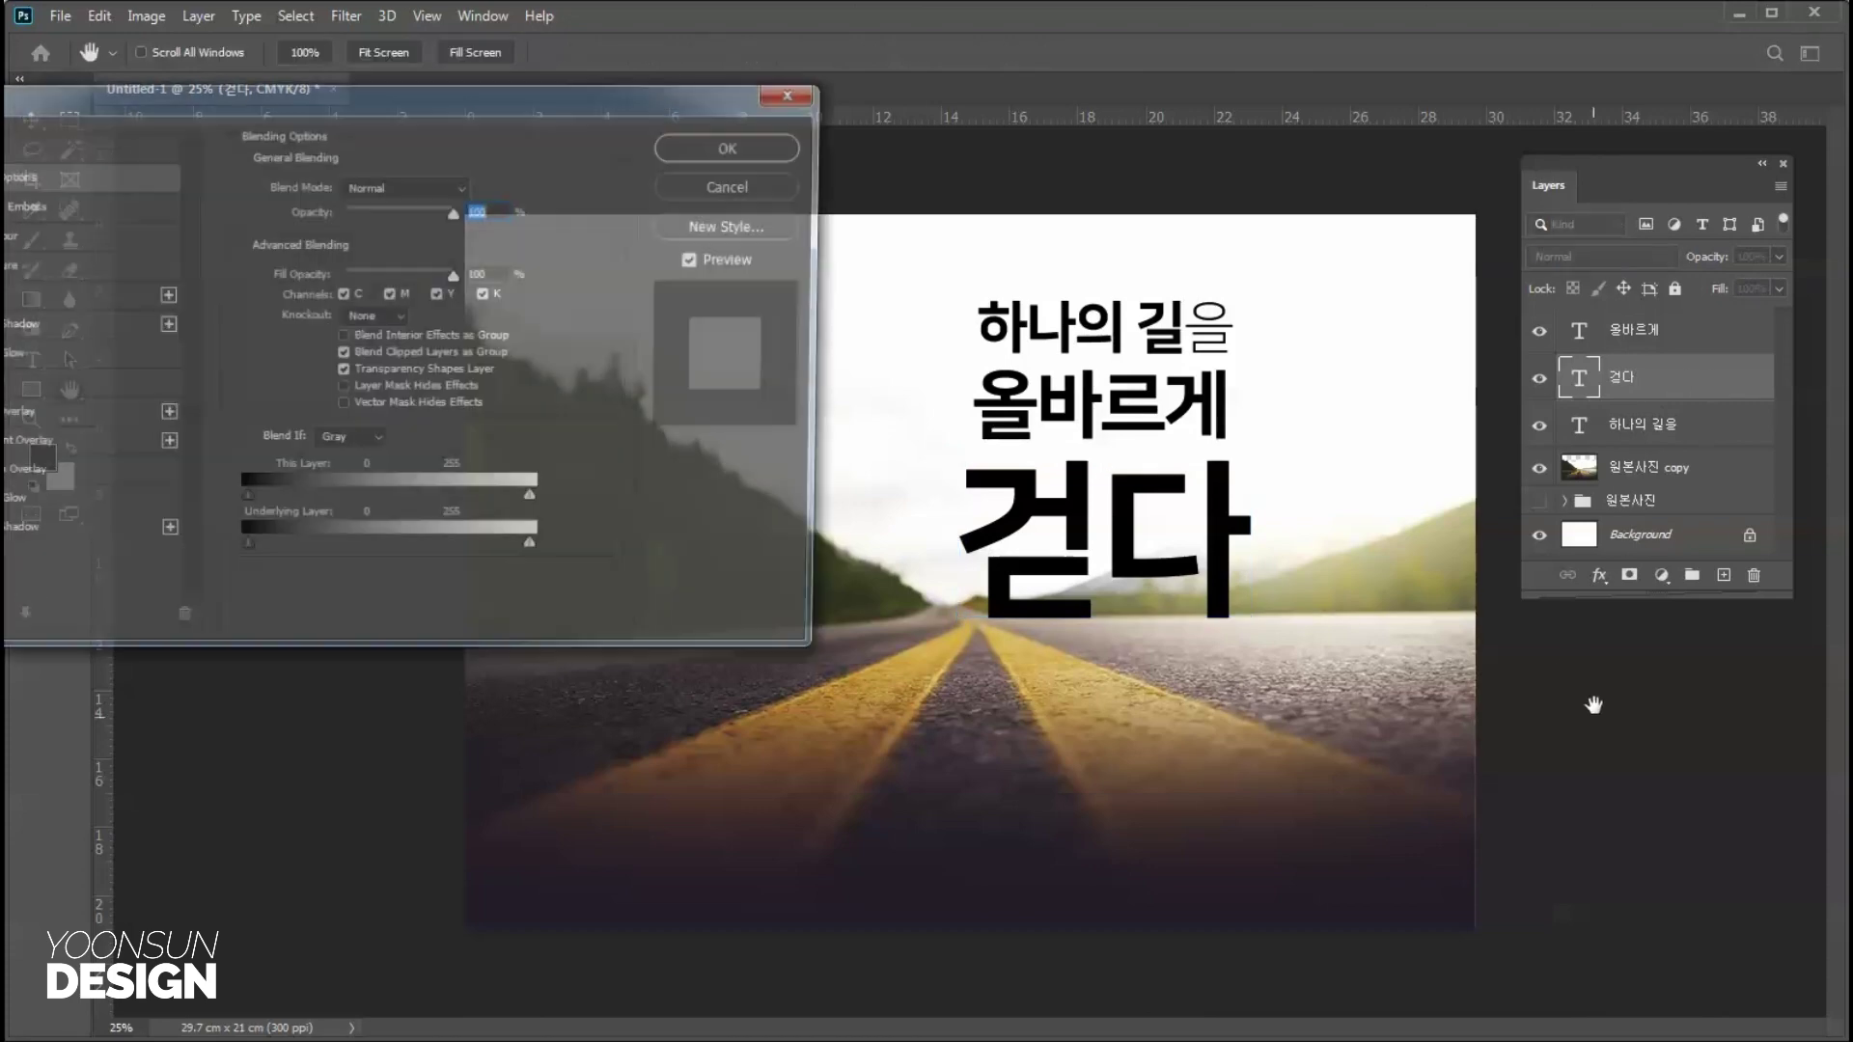
left_click_drag(420, 100, 501, 98)
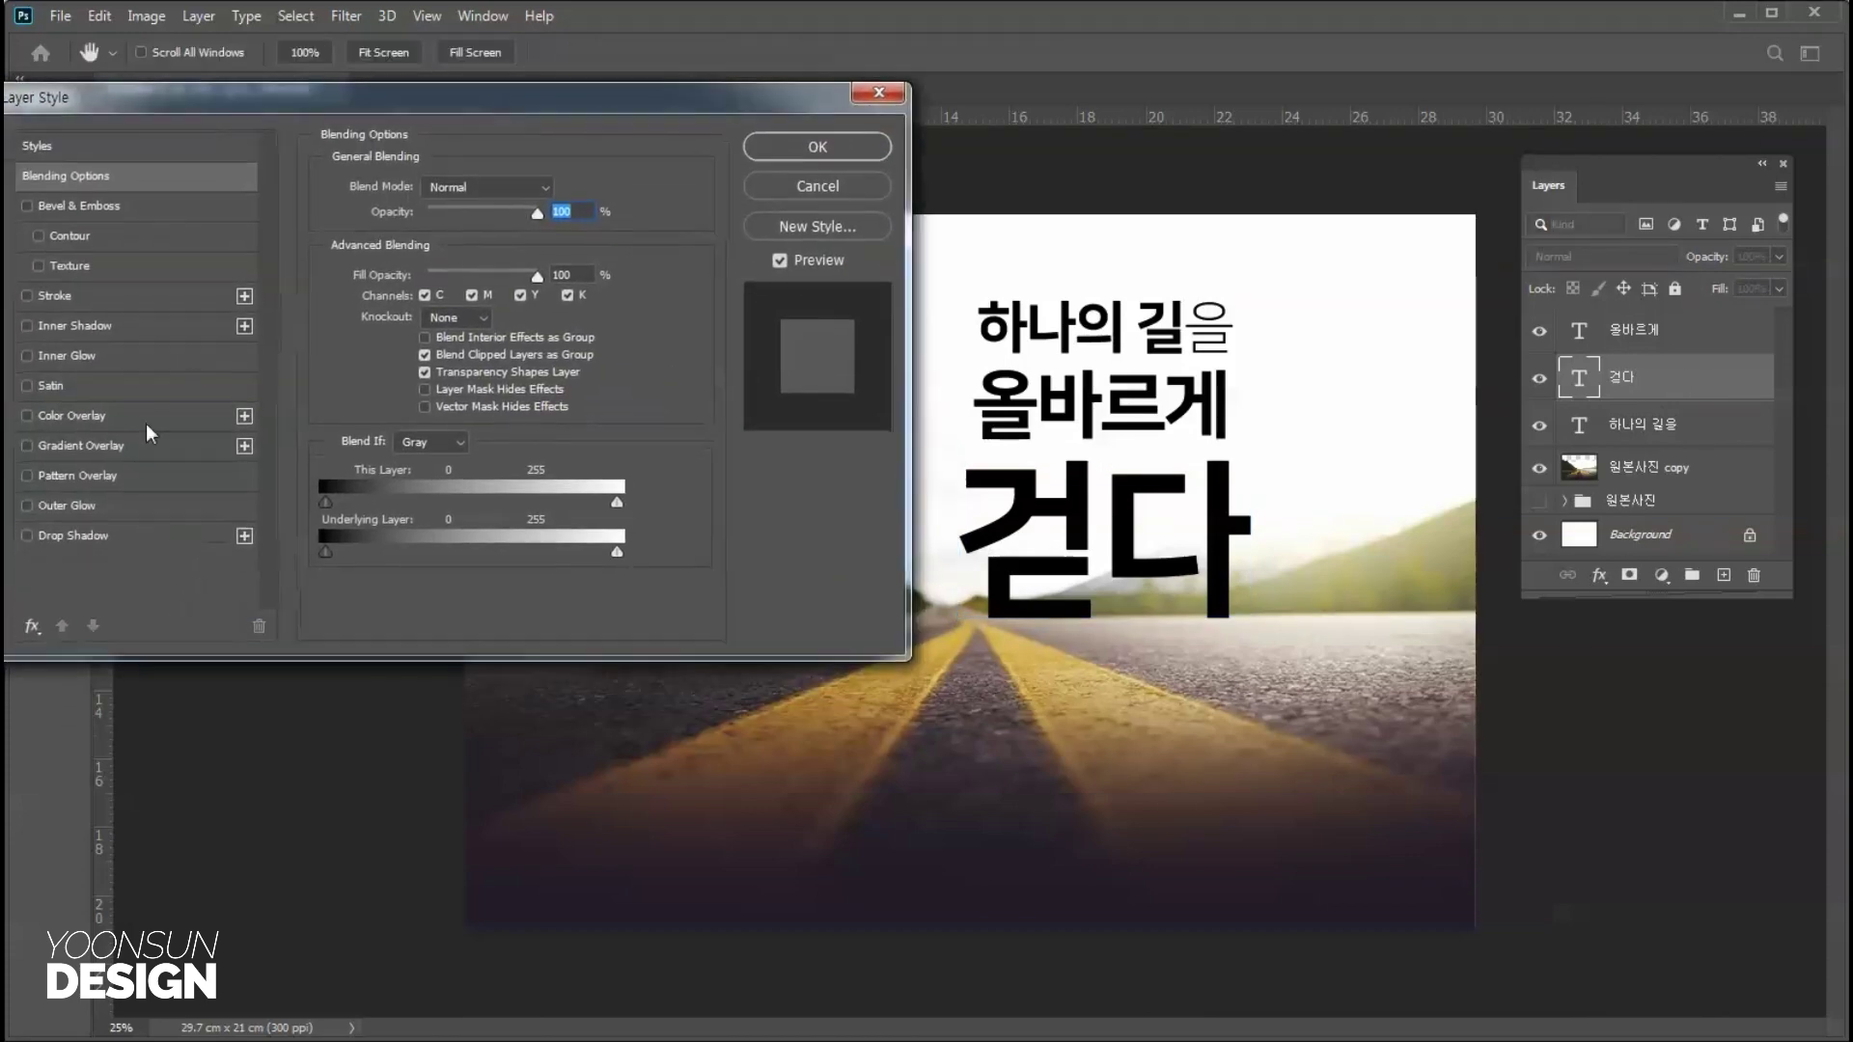
left_click(73, 444)
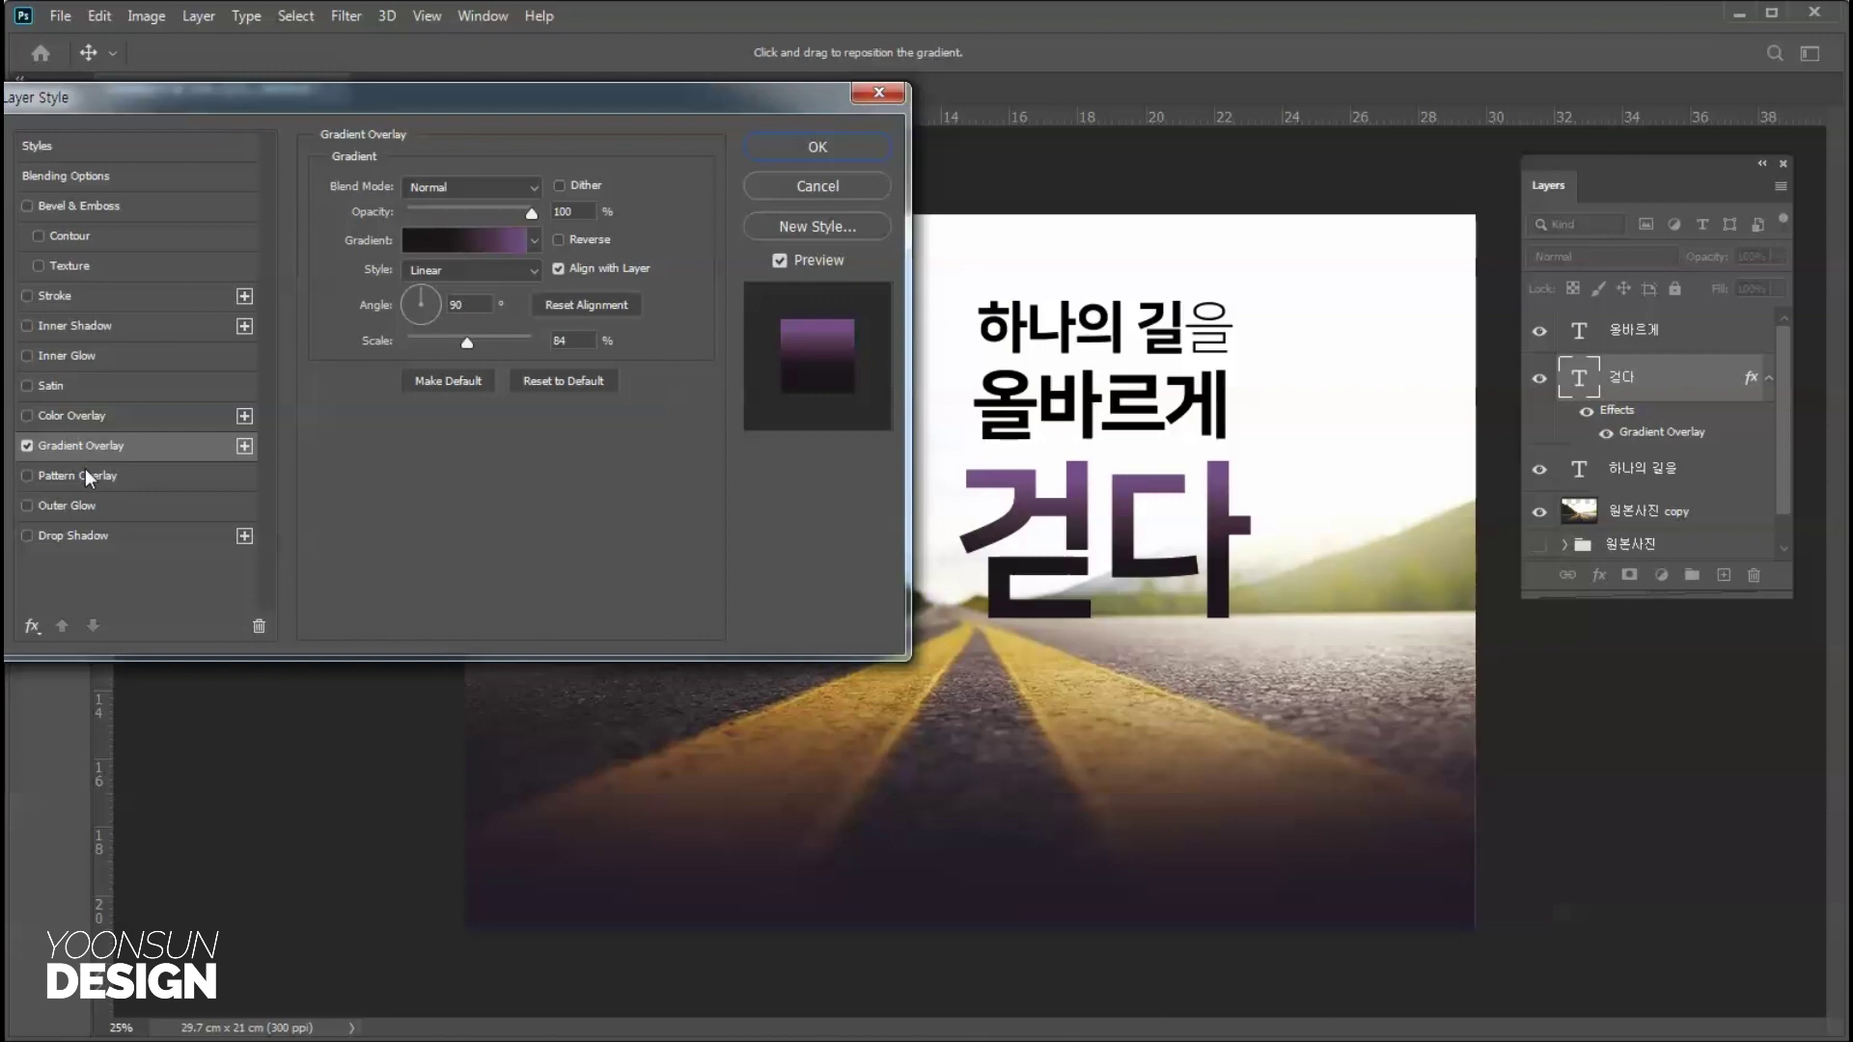
left_click(455, 242)
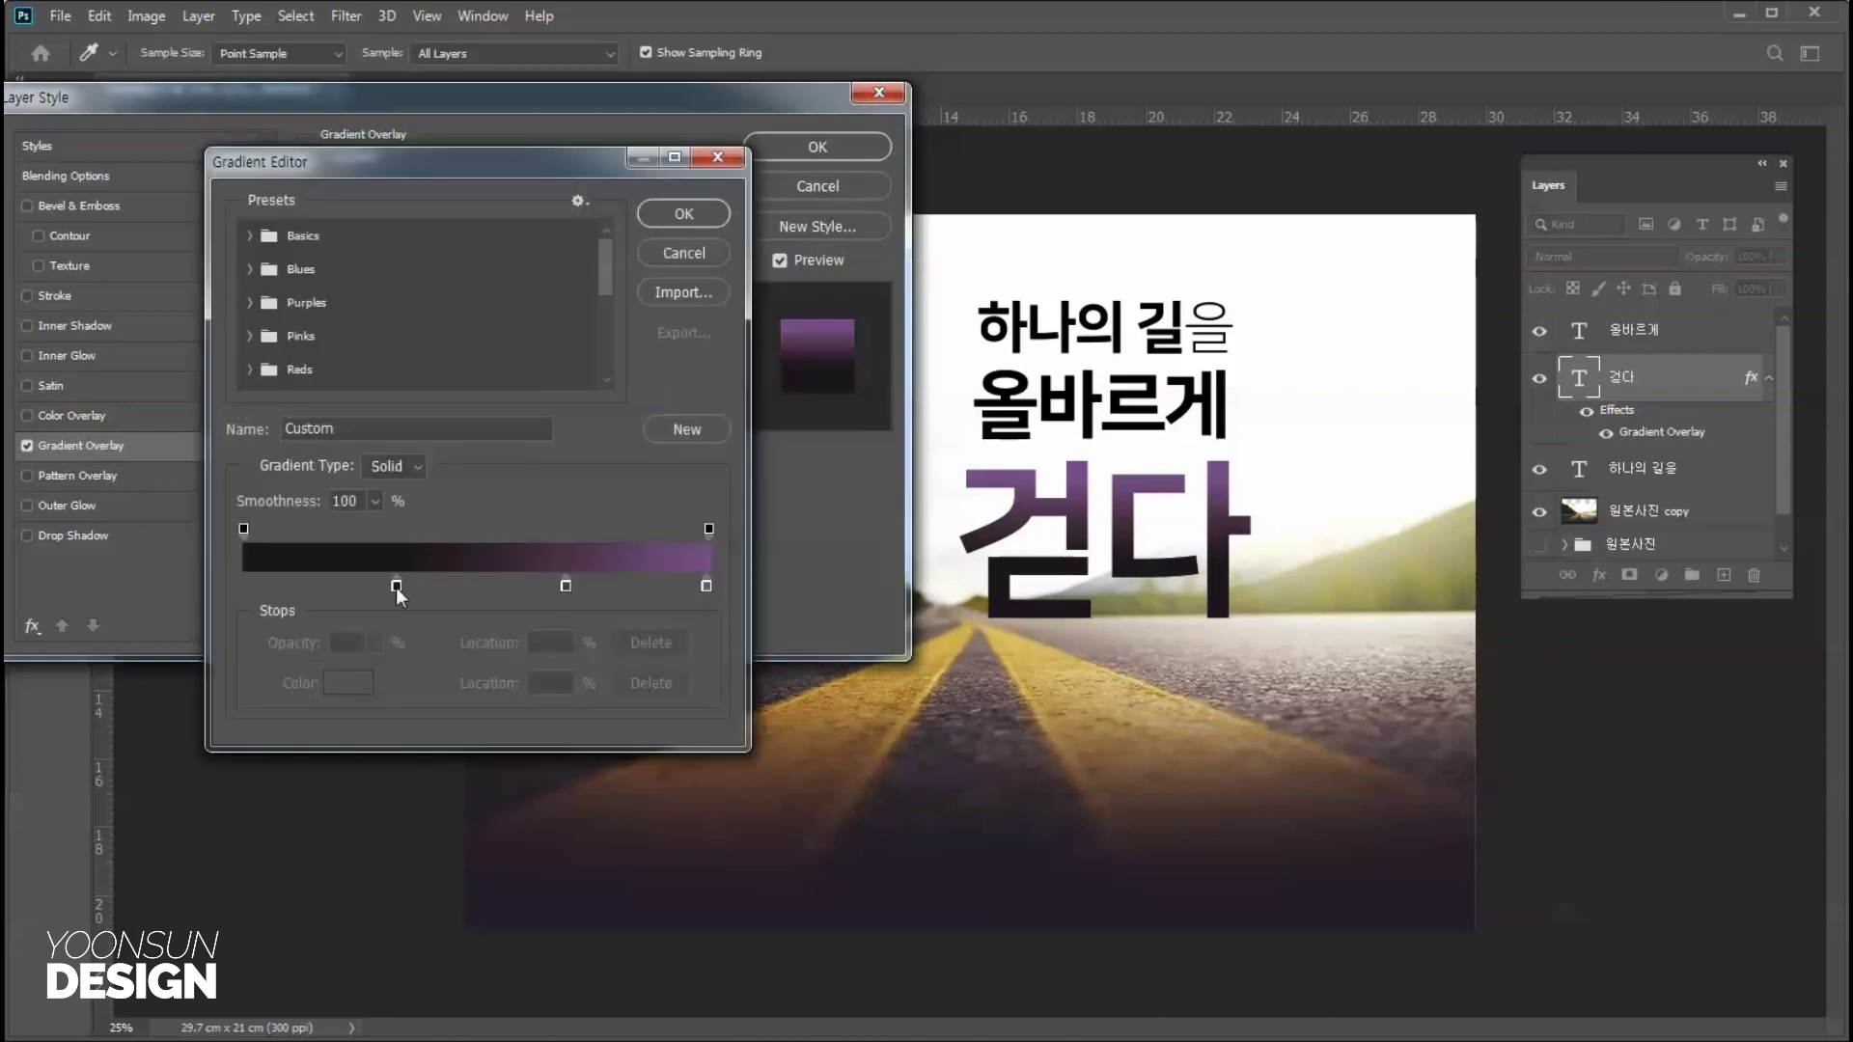
left_click(396, 587)
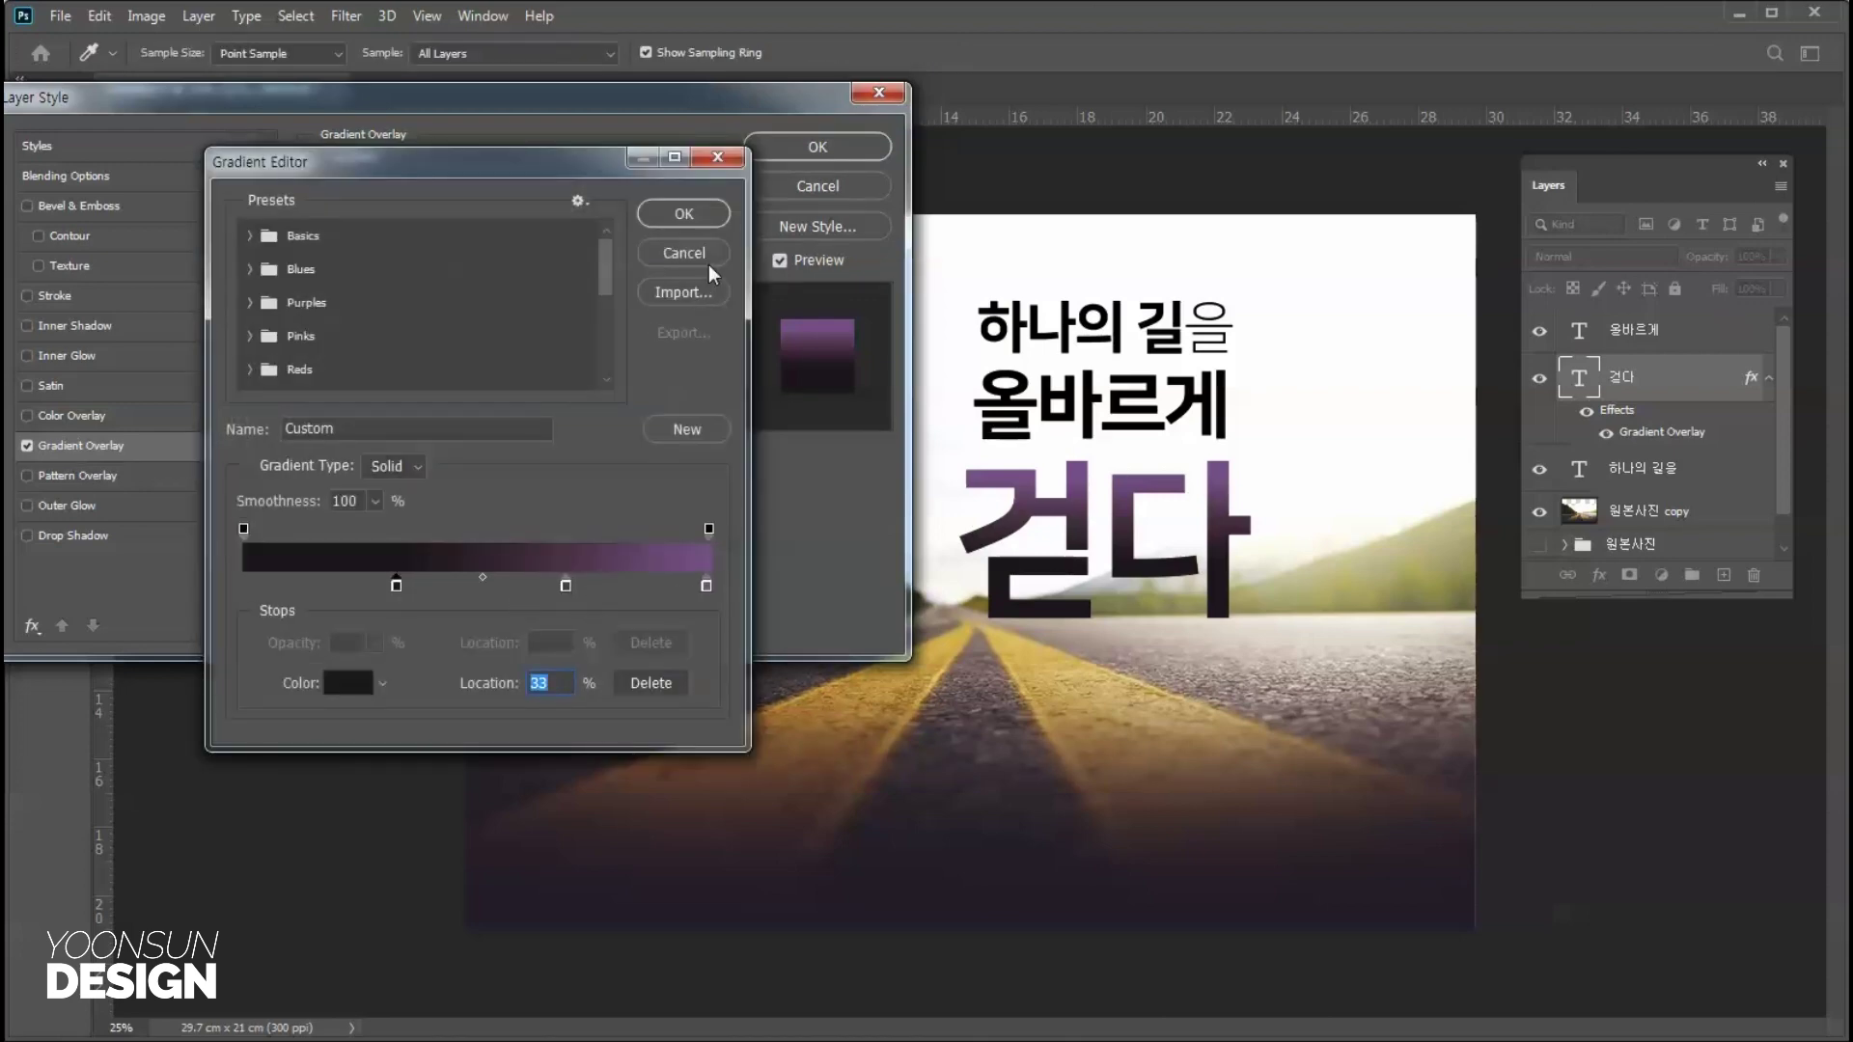
left_click(685, 215)
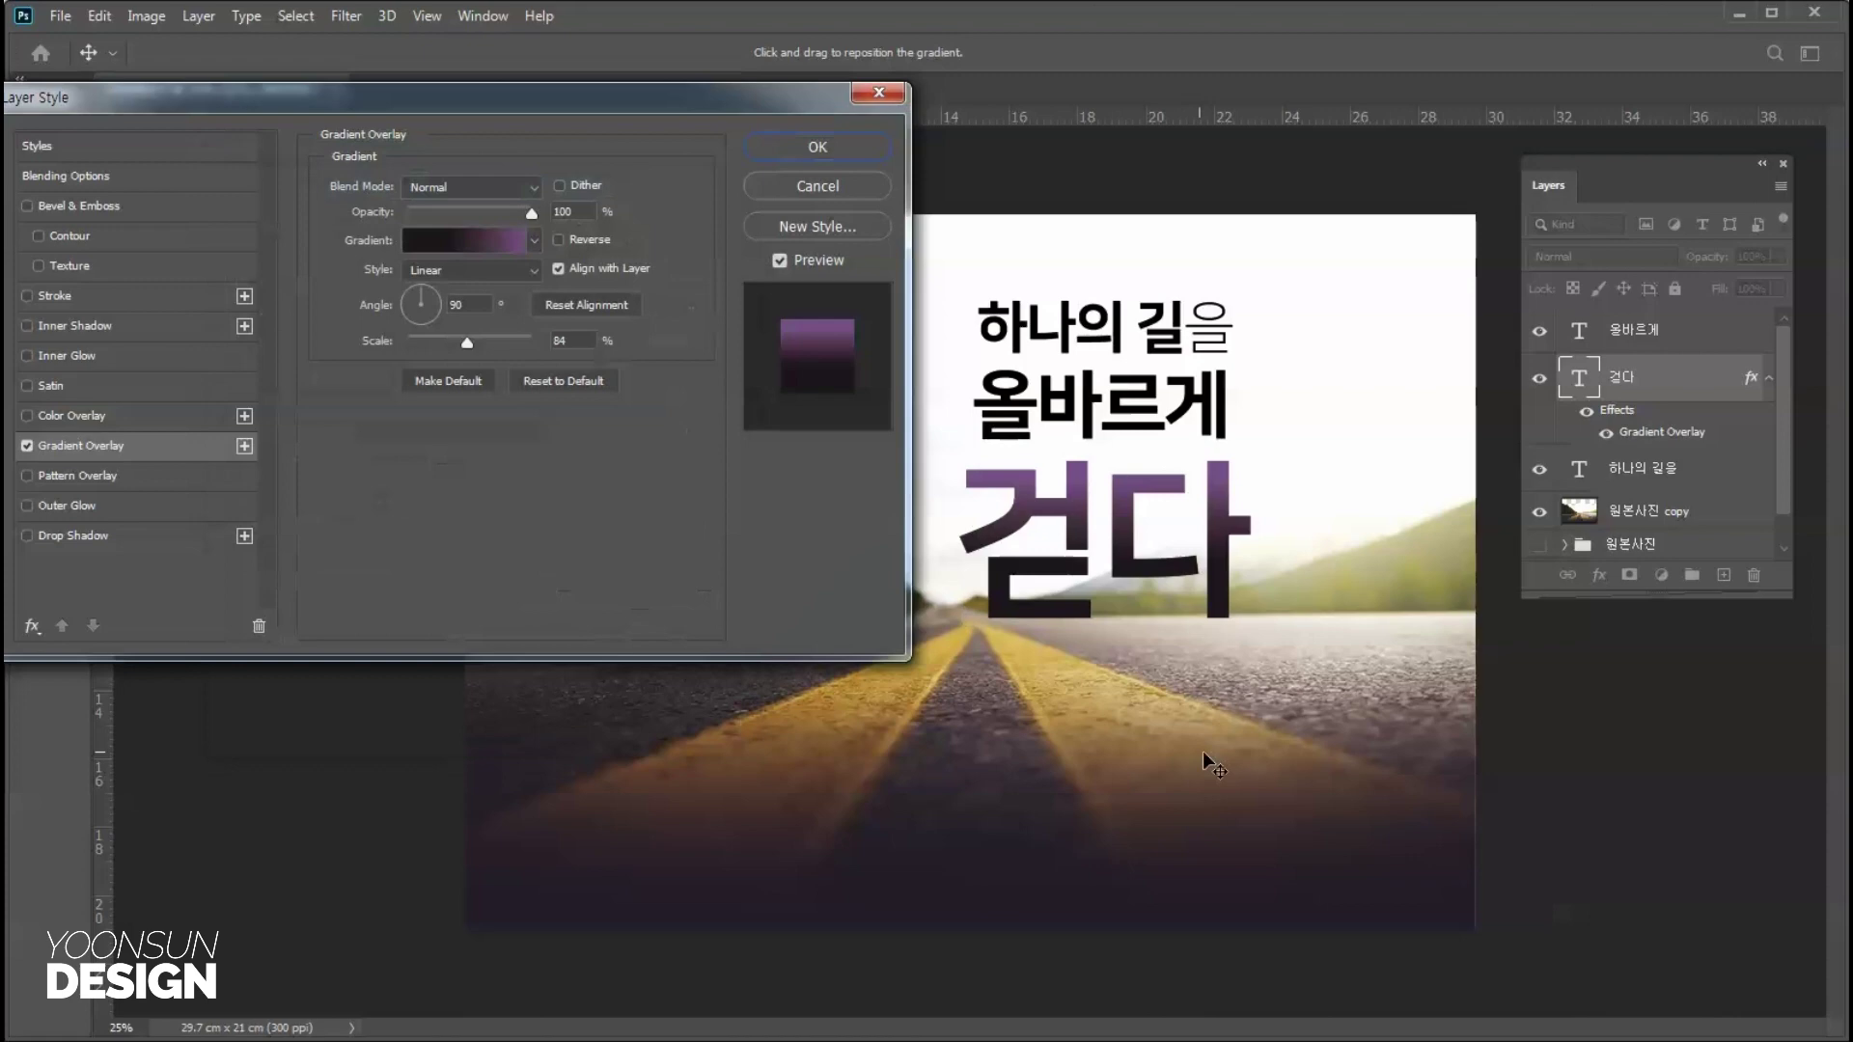
left_click(818, 146)
Recolour the text "올바르게" to dark green 48632c.
left_click(1131, 343)
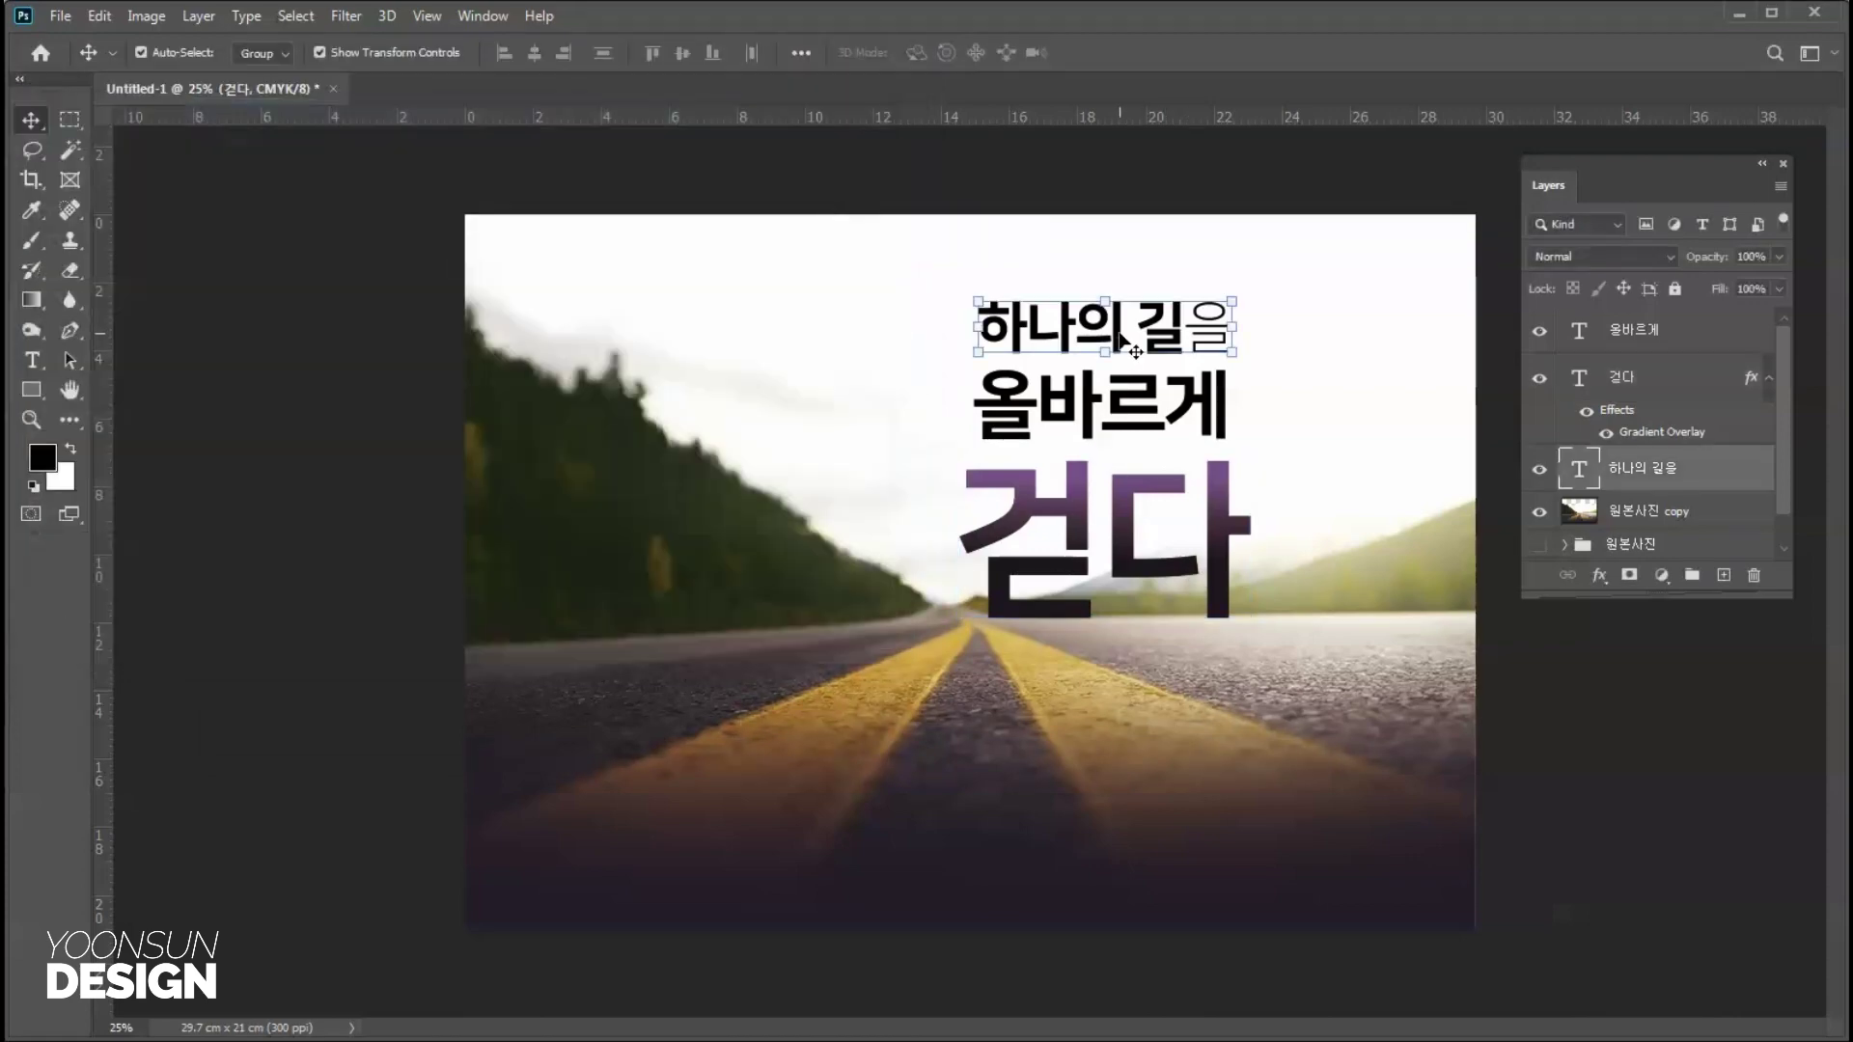
left_click(32, 357)
left_click_drag(976, 399, 1344, 397)
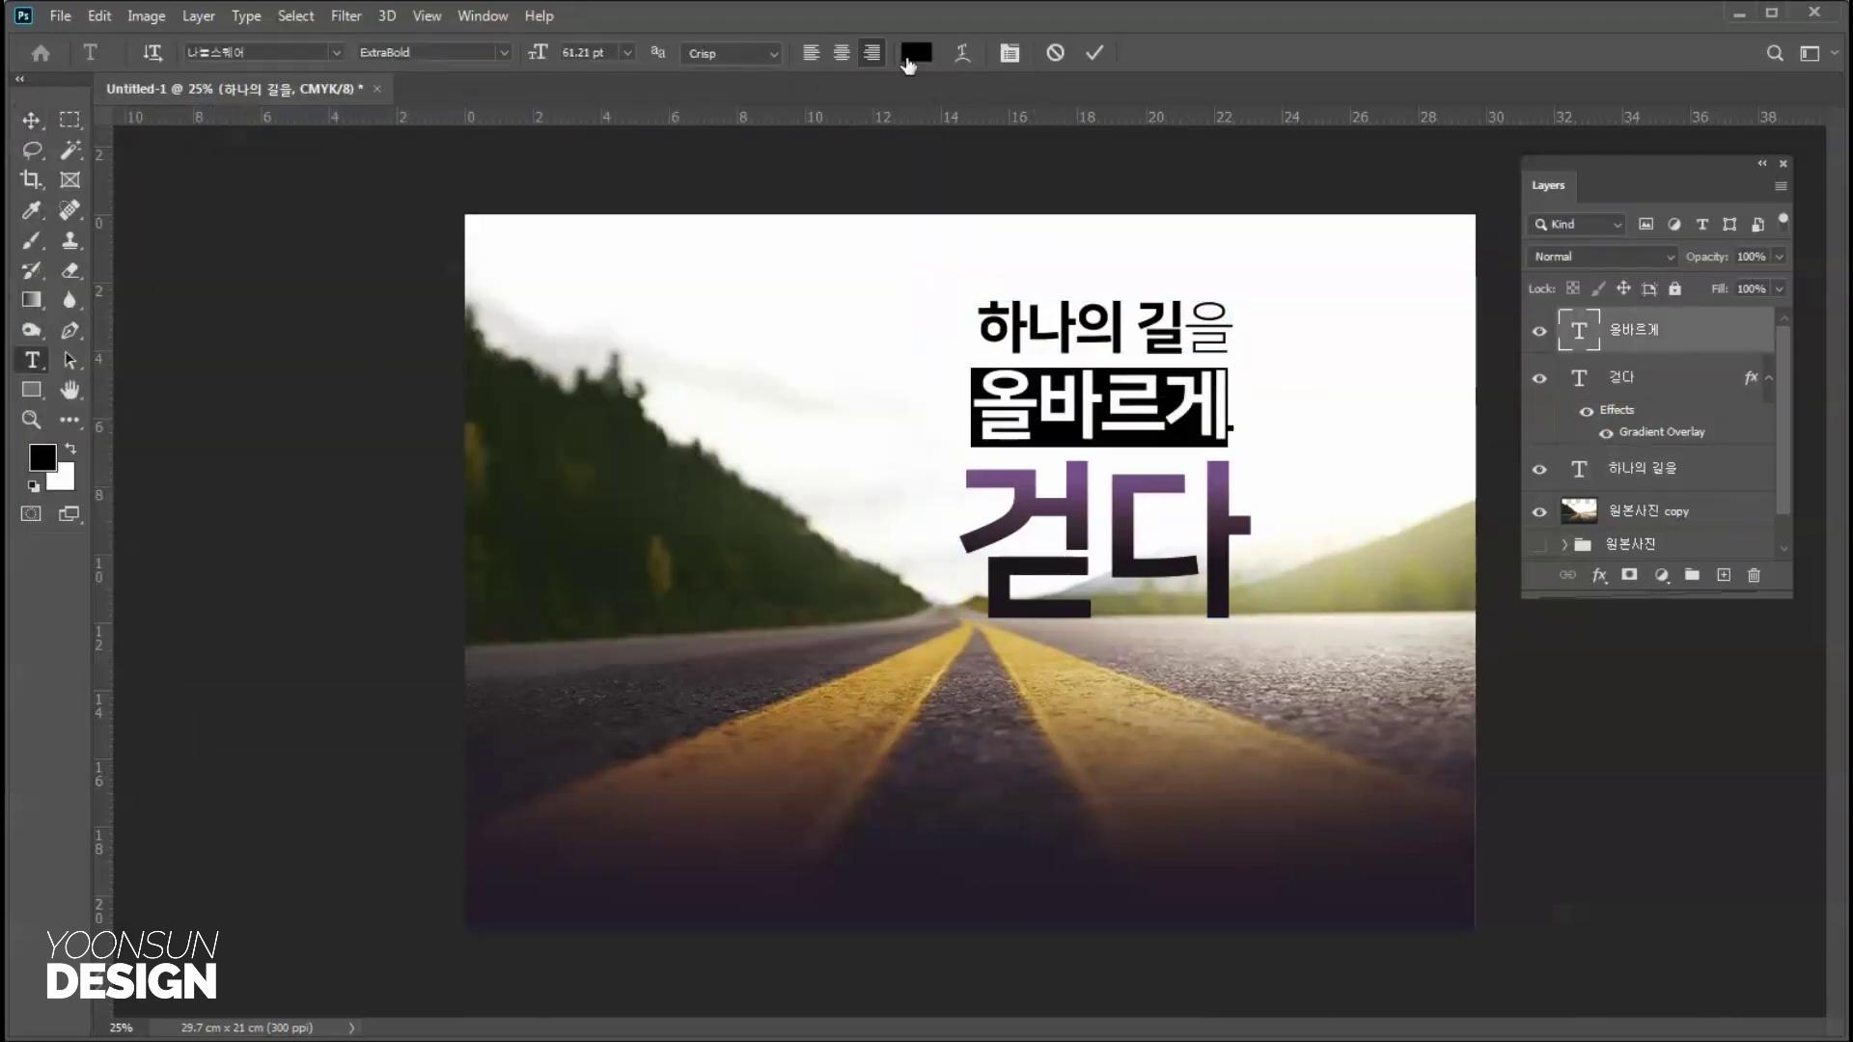
left_click(916, 52)
left_click(855, 567)
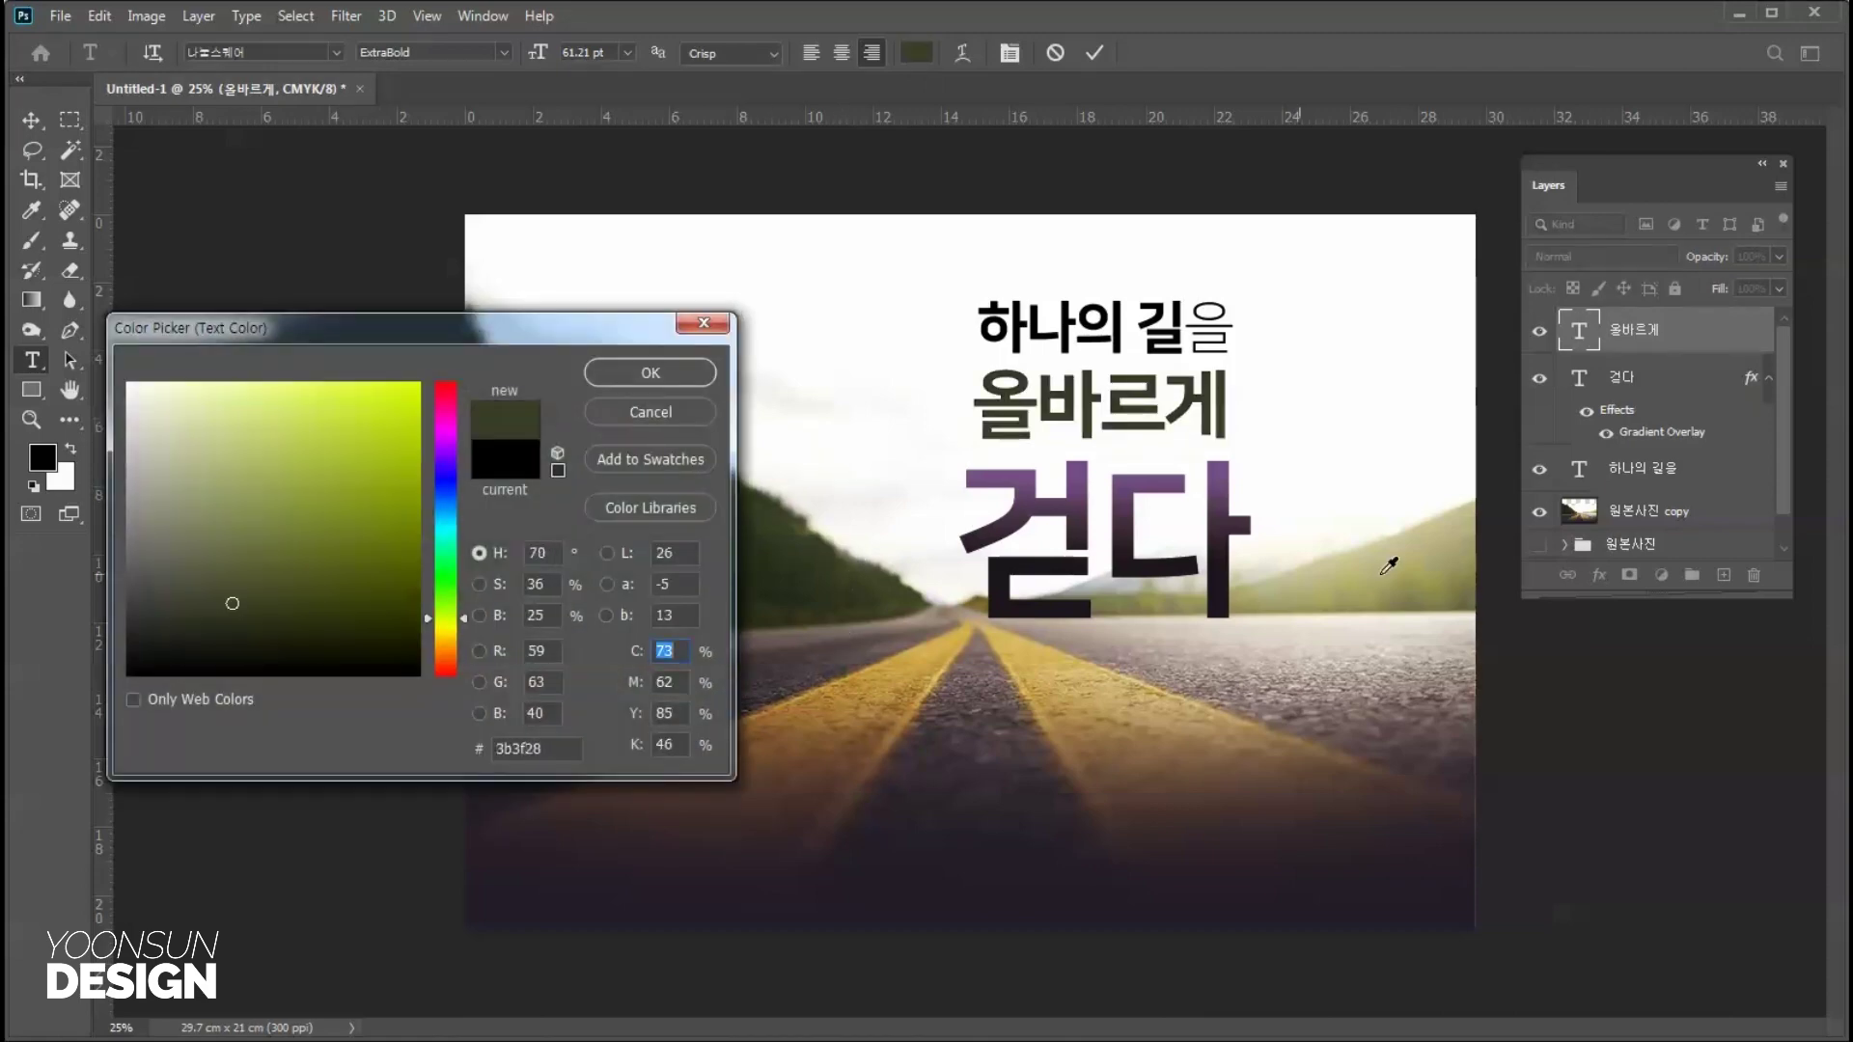
left_click(1426, 568)
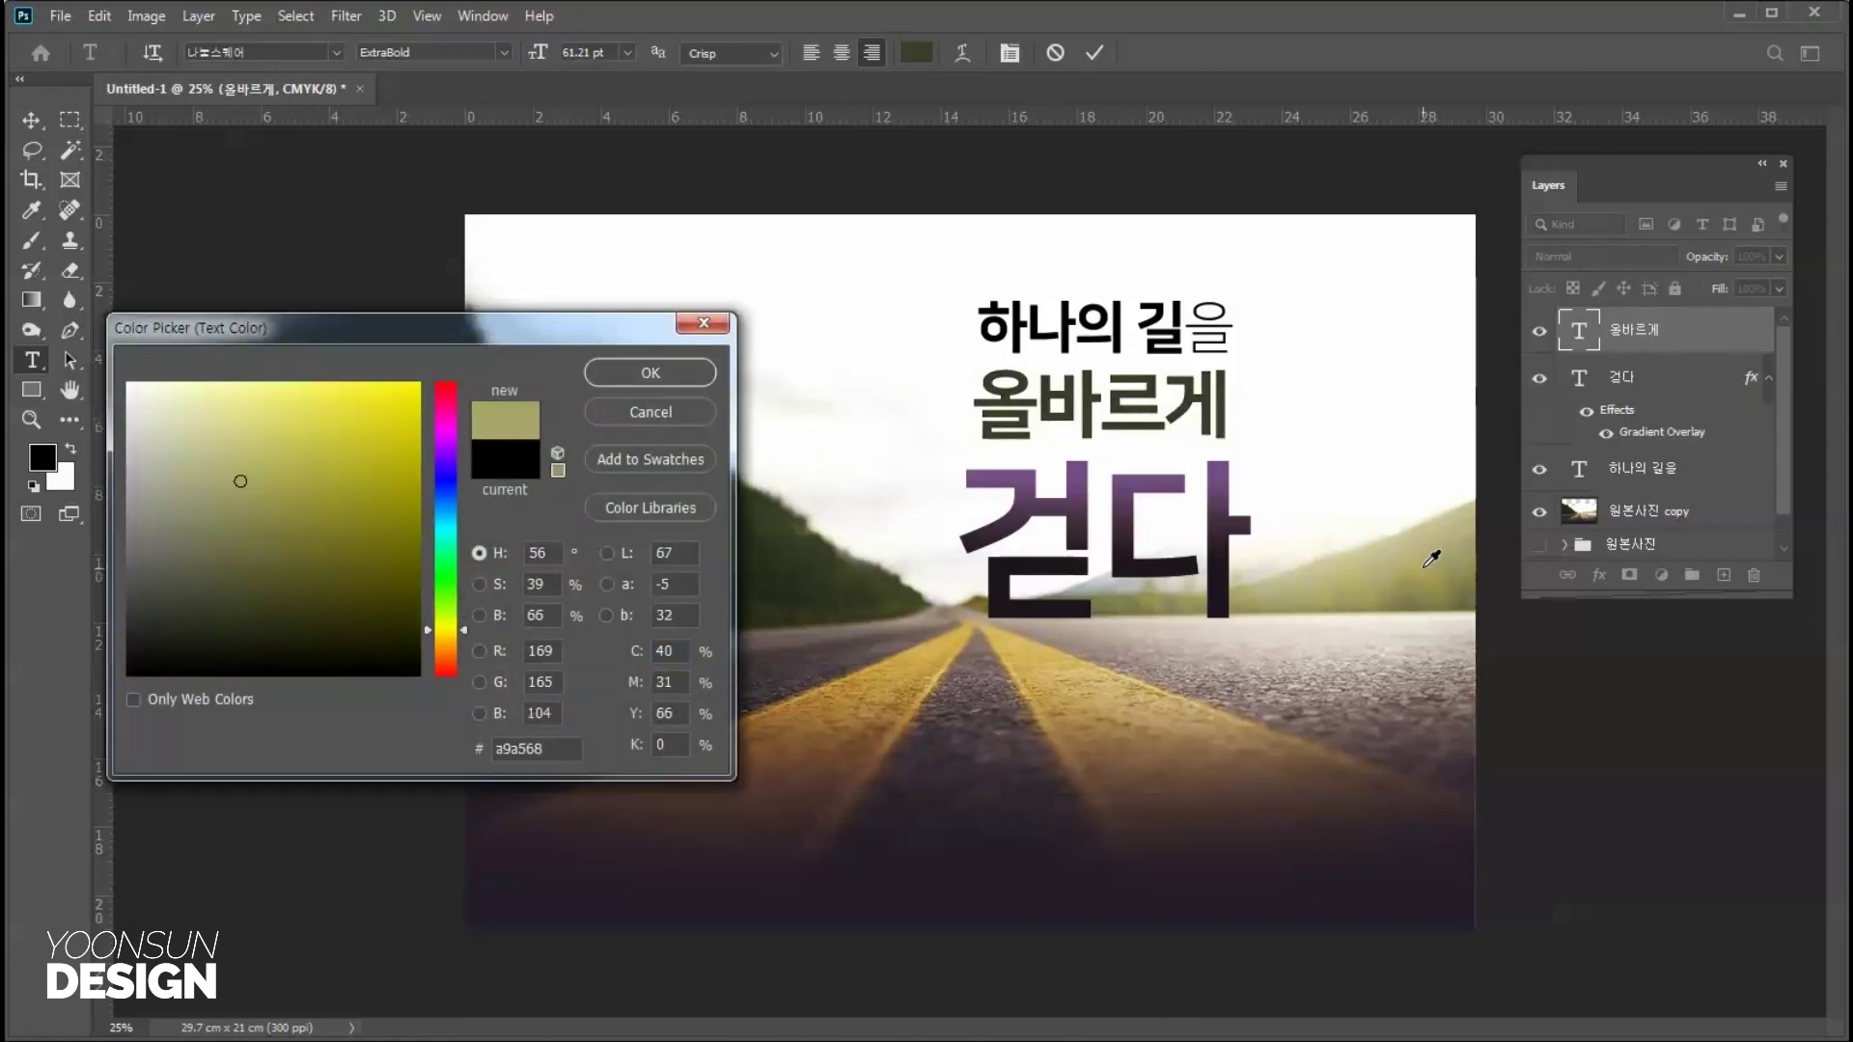
left_click(455, 603)
left_click(289, 562)
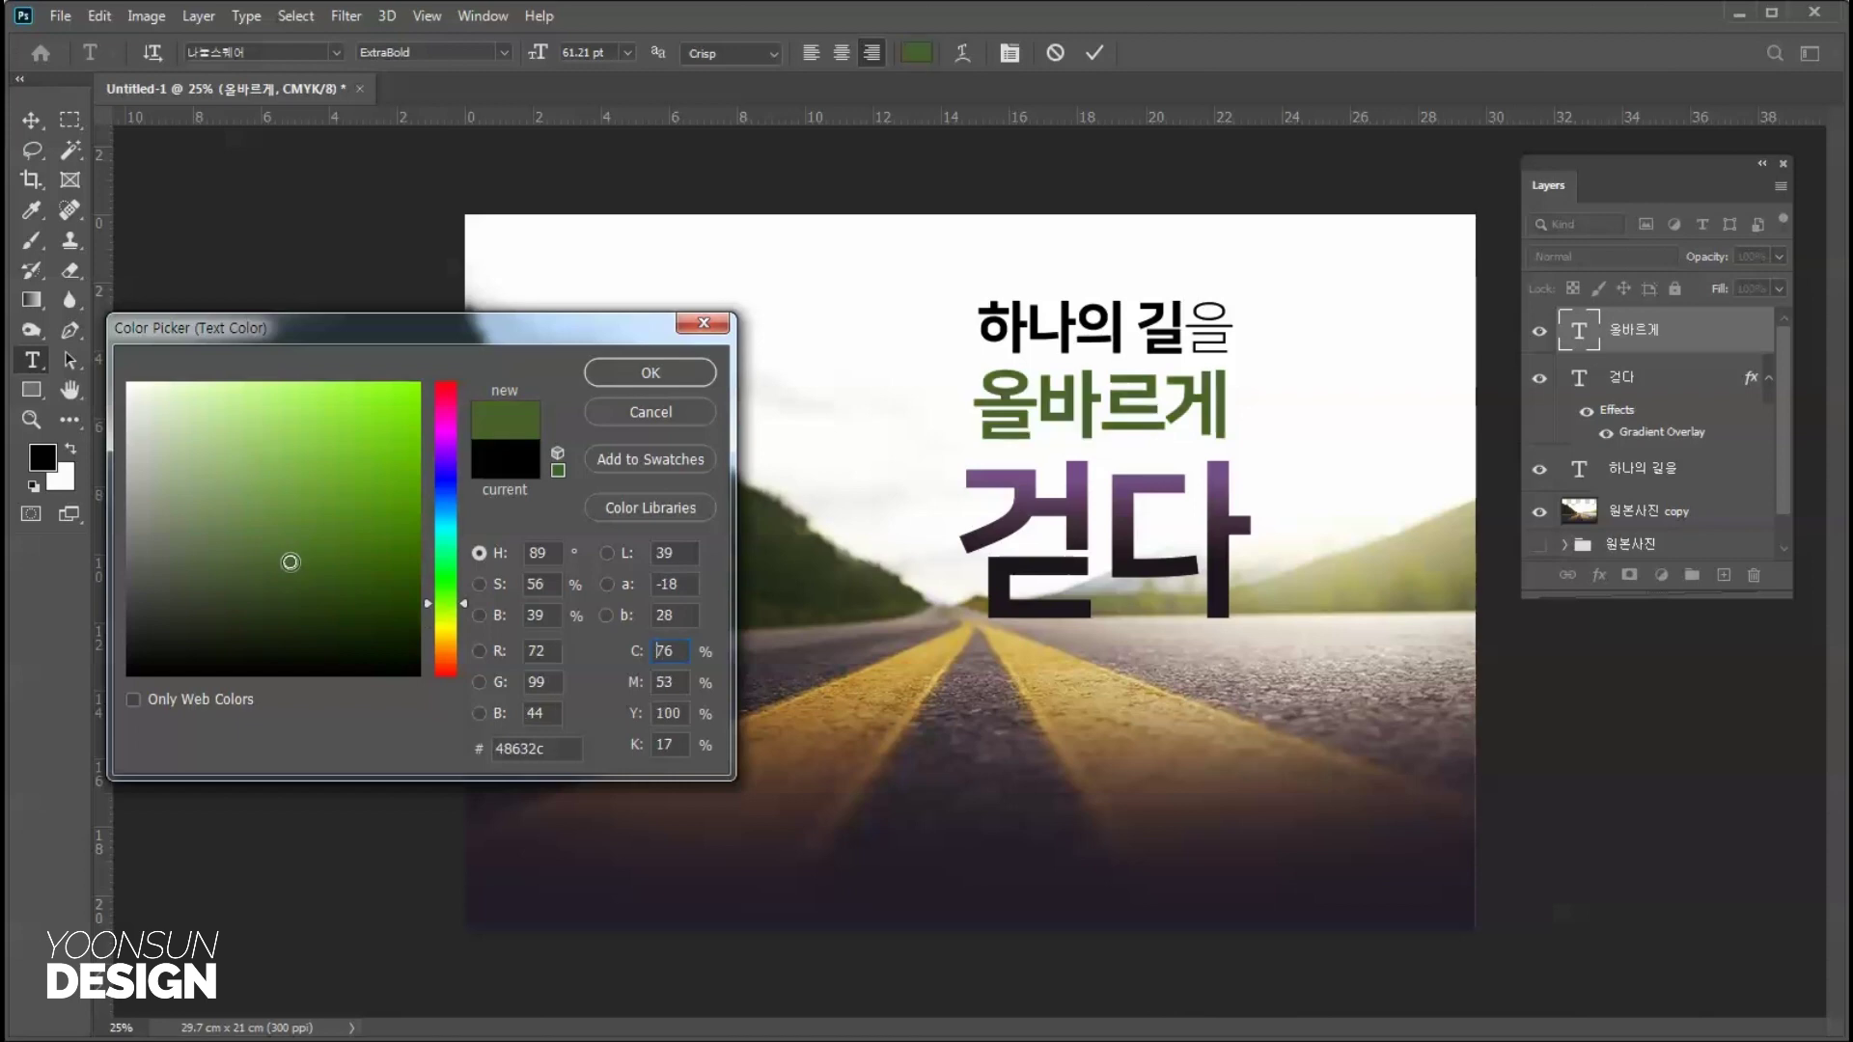
left_click(651, 373)
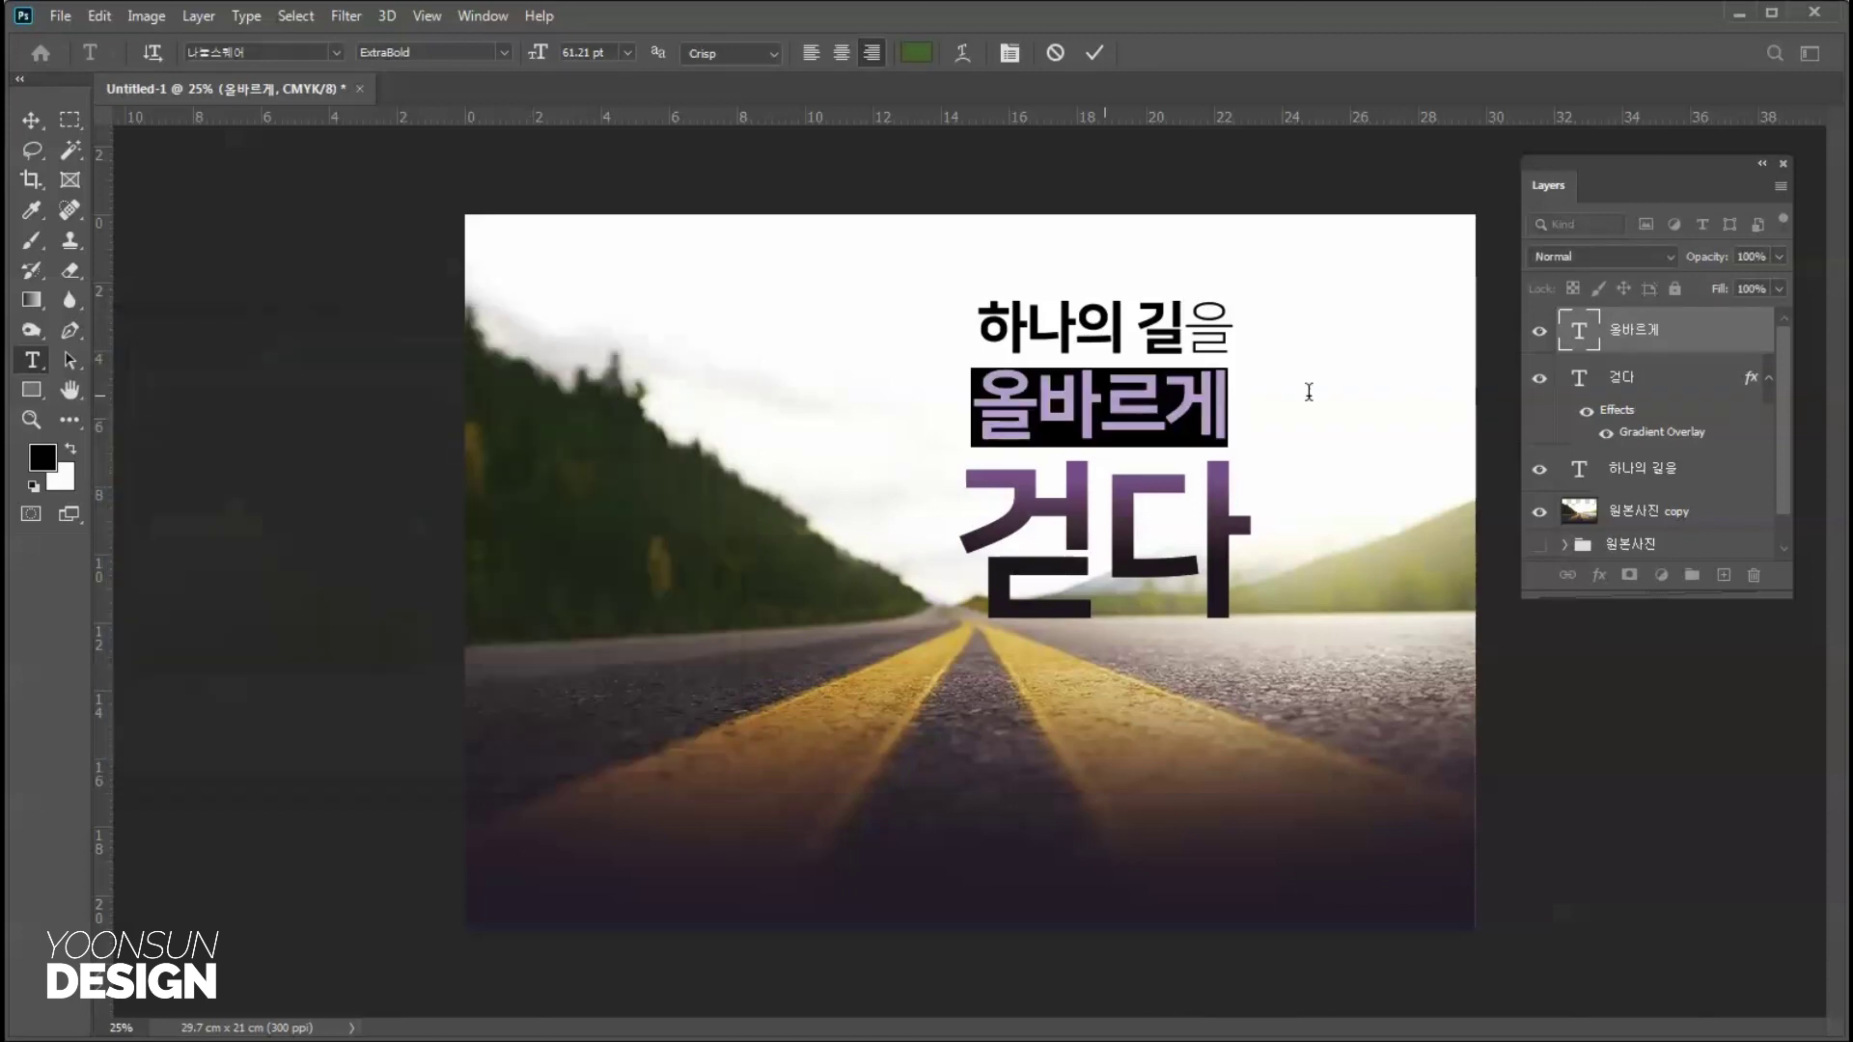
left_click(1664, 386)
Try several green shades on the text "하나의 길을" and apply a muted grey-green.
left_click_drag(973, 324, 1448, 315)
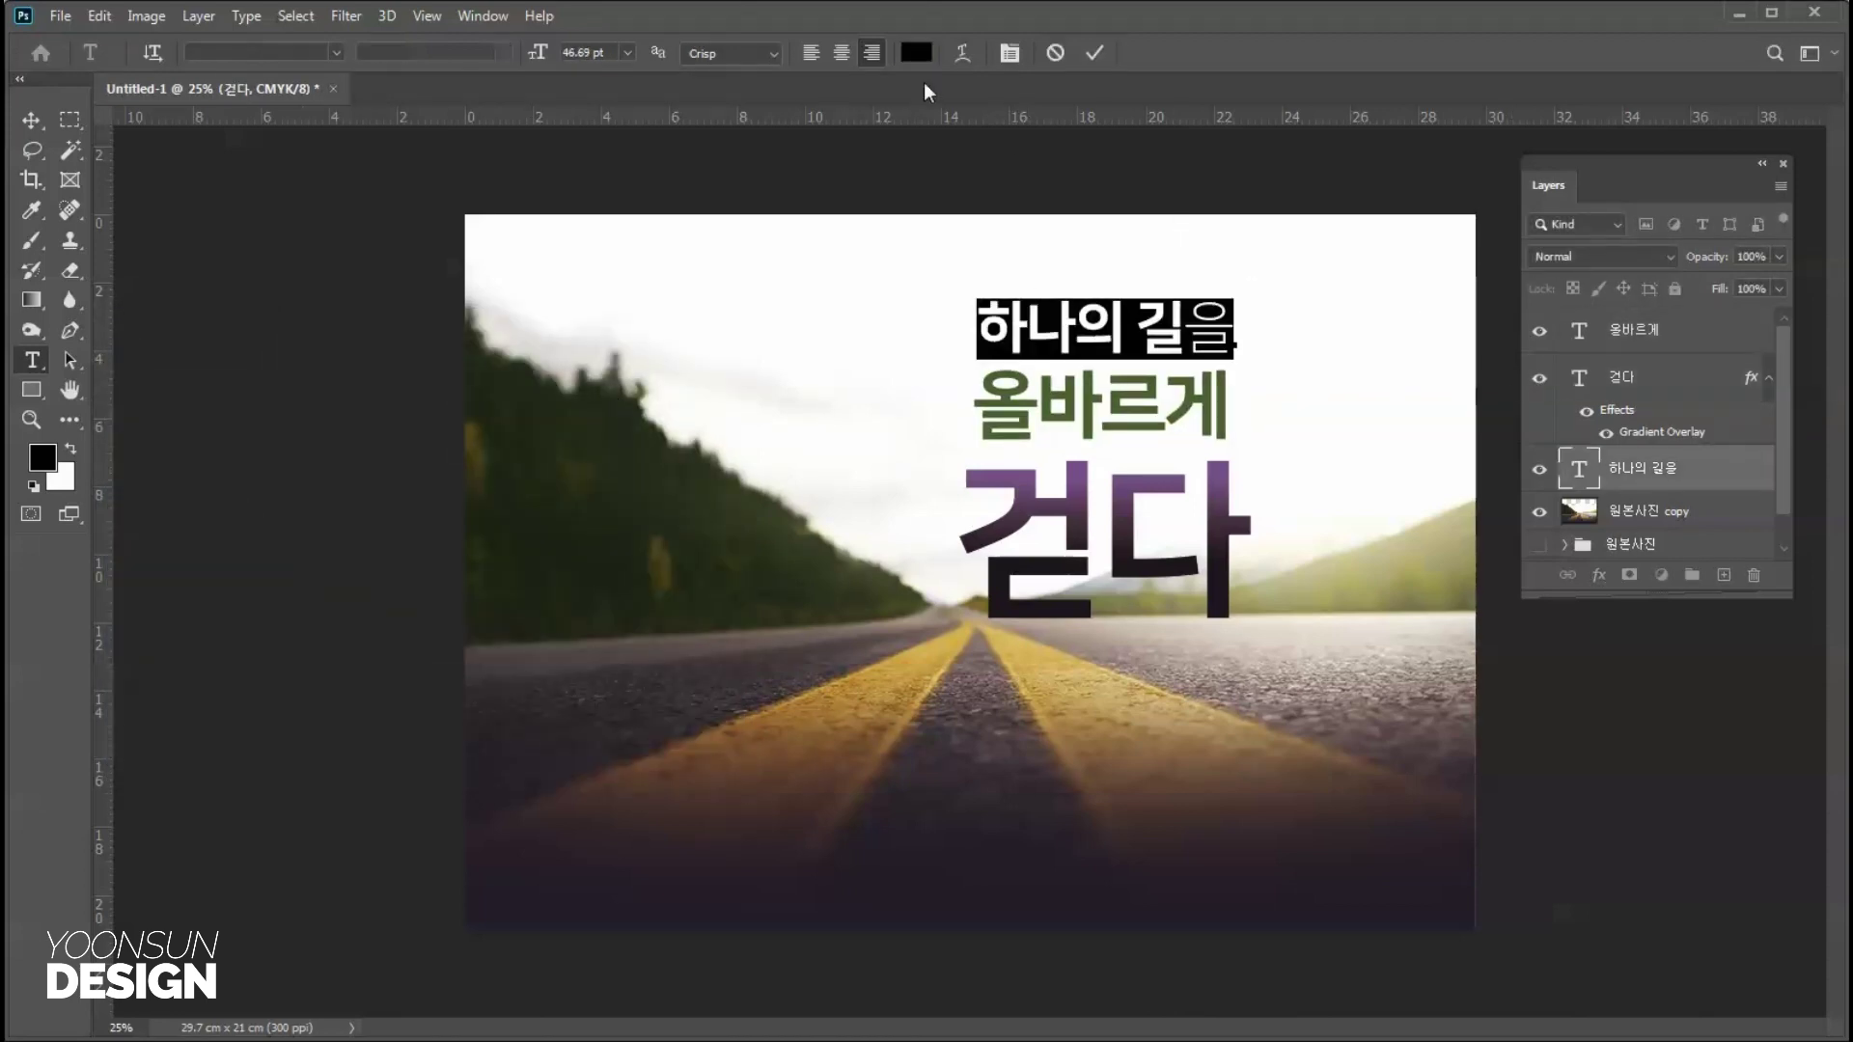
left_click(916, 53)
left_click(445, 602)
left_click(280, 564)
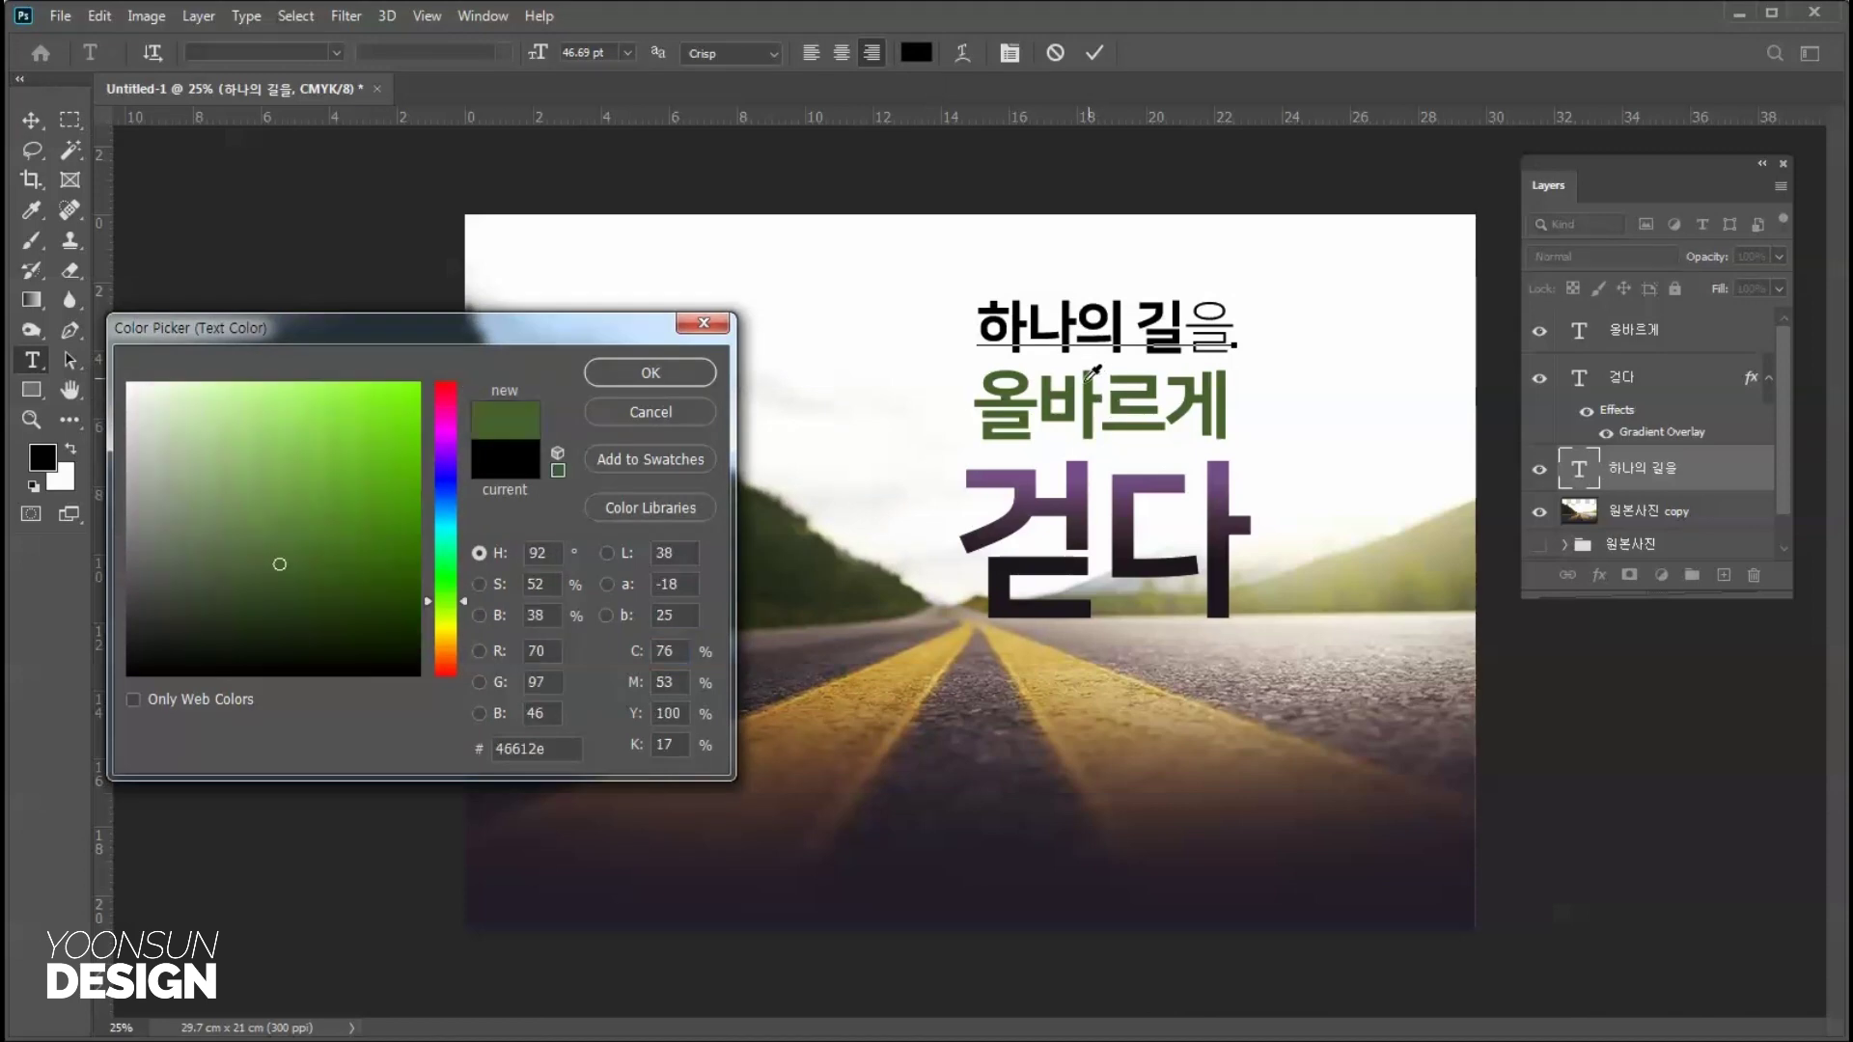
left_click(222, 505)
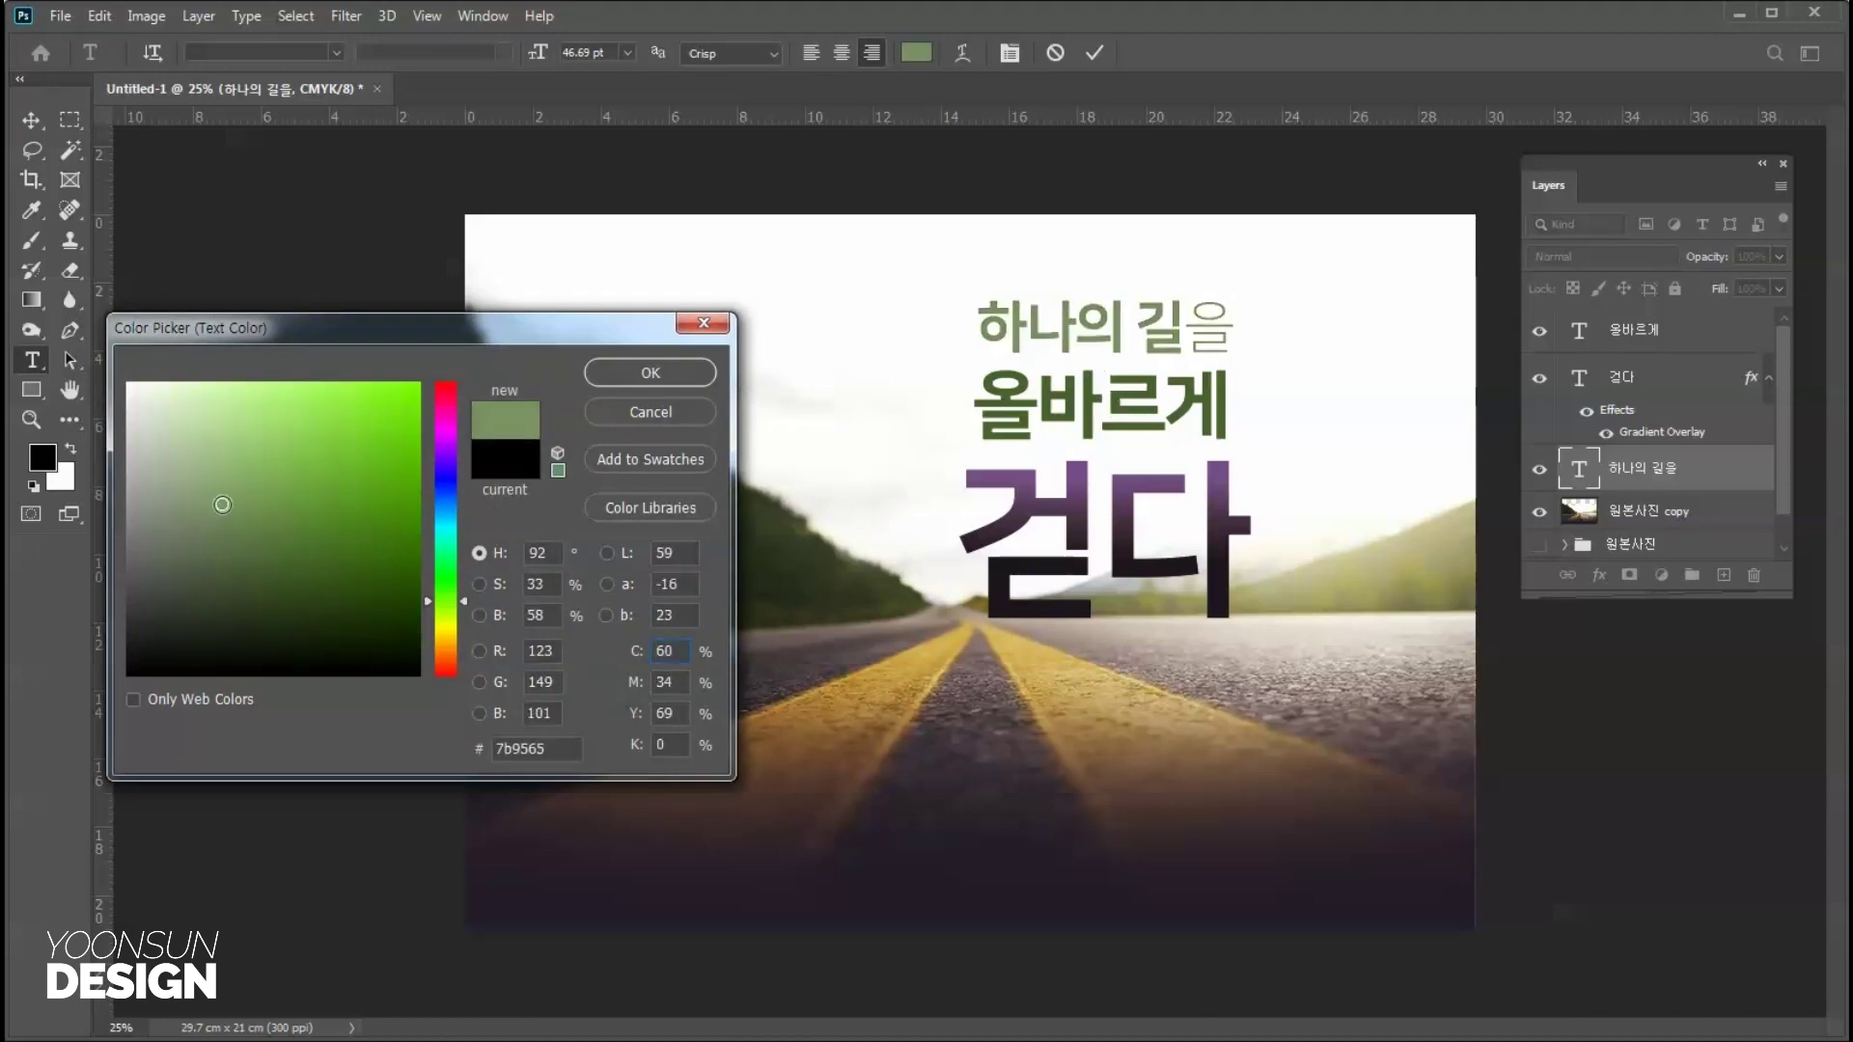
left_click(241, 486)
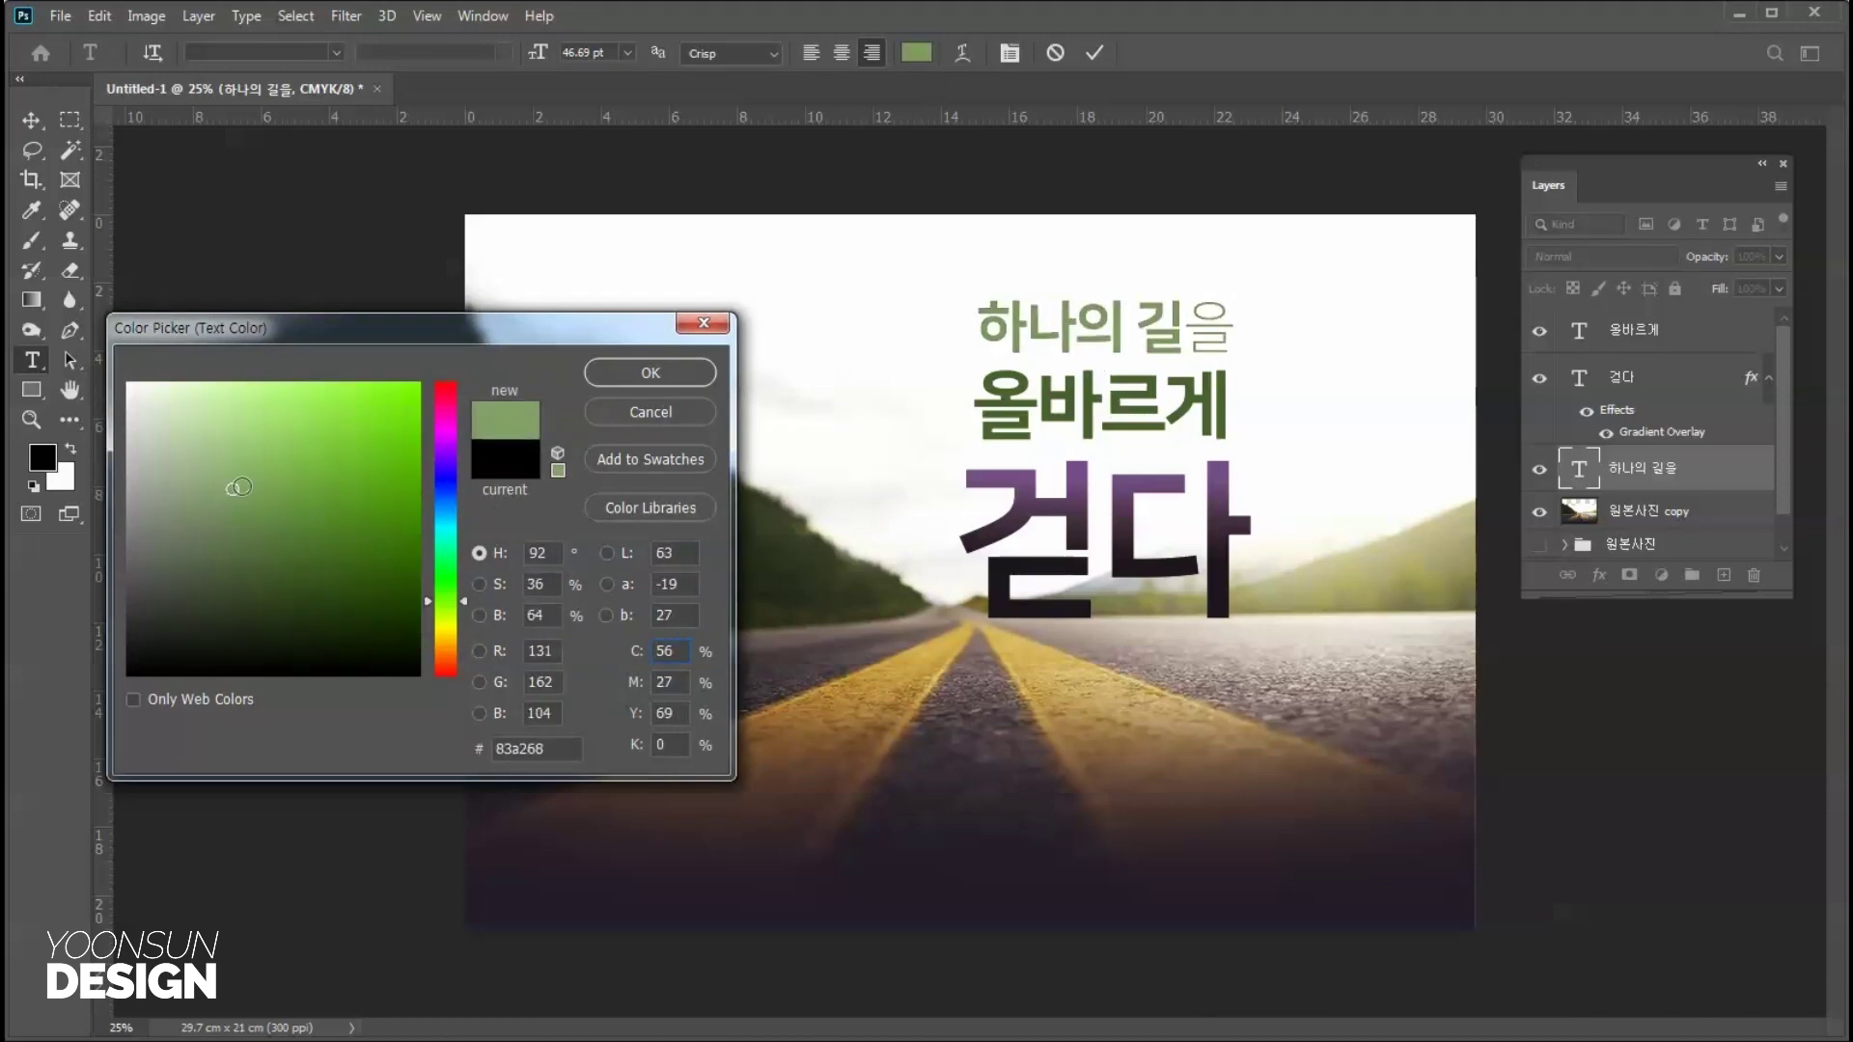
left_click(224, 497)
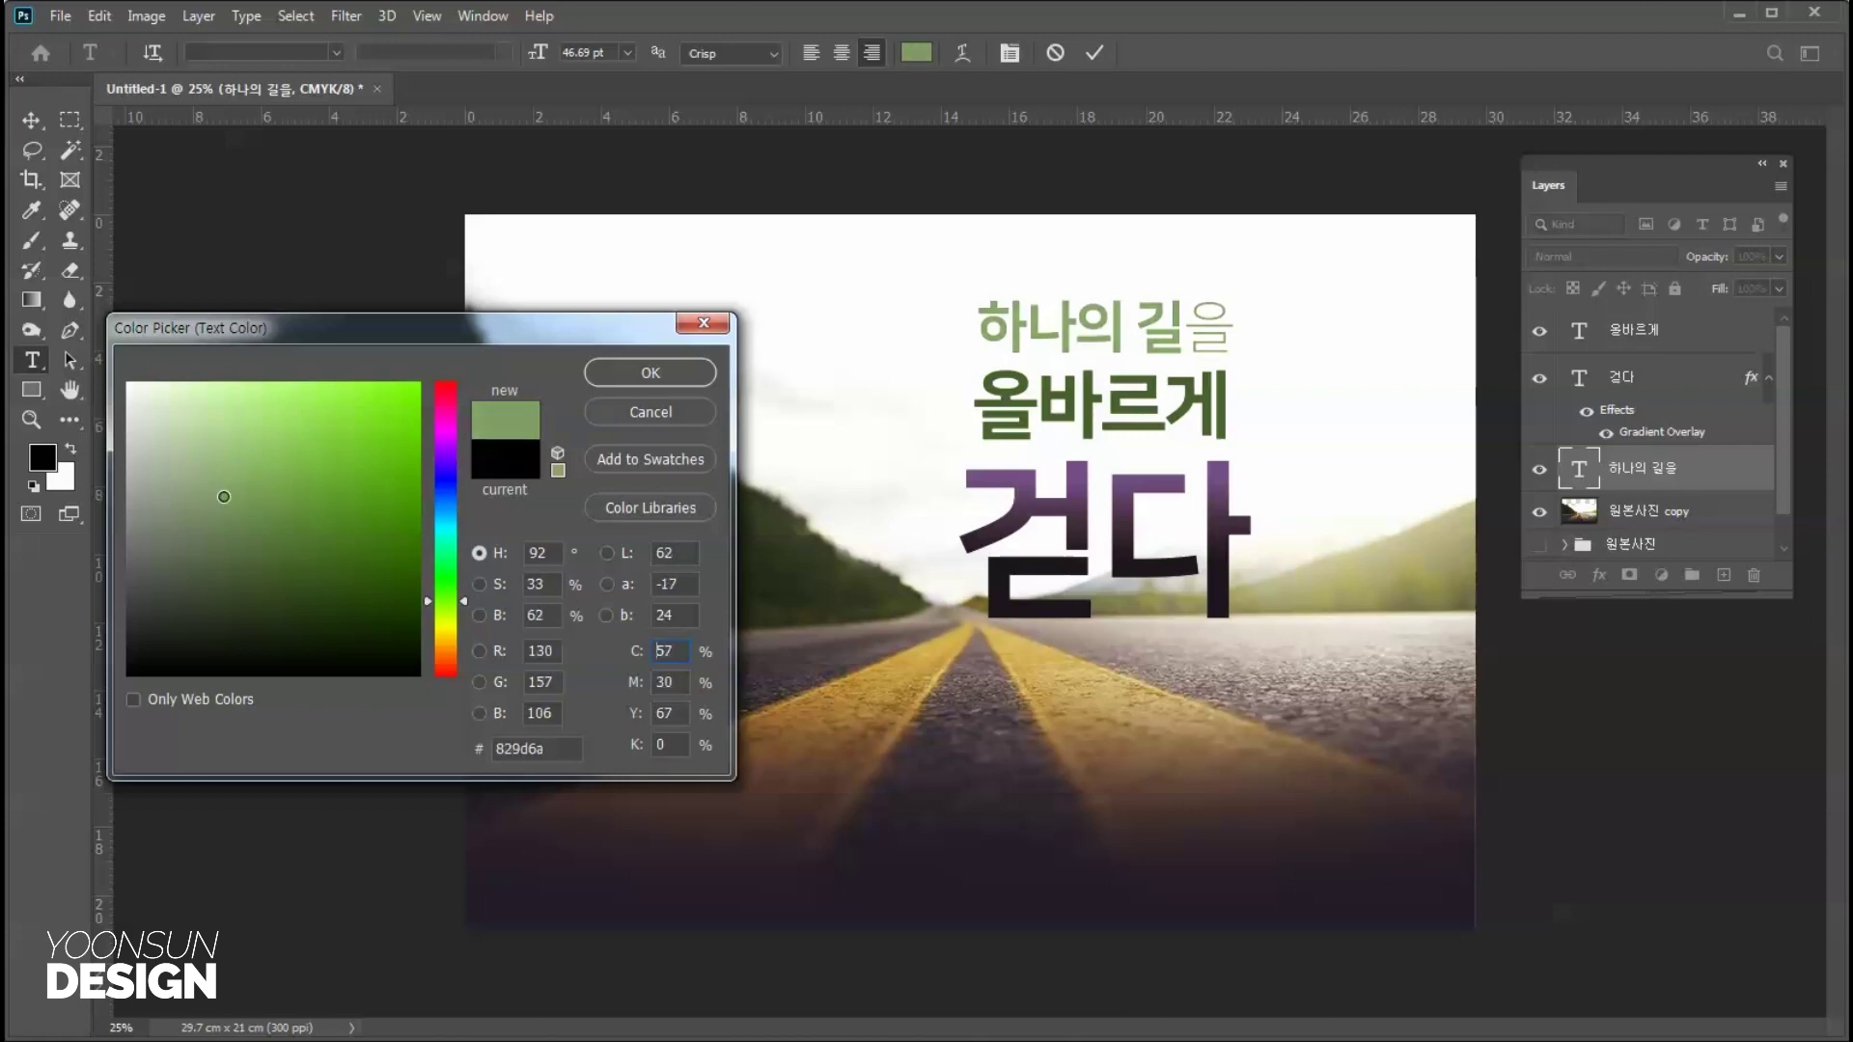
left_click(271, 449)
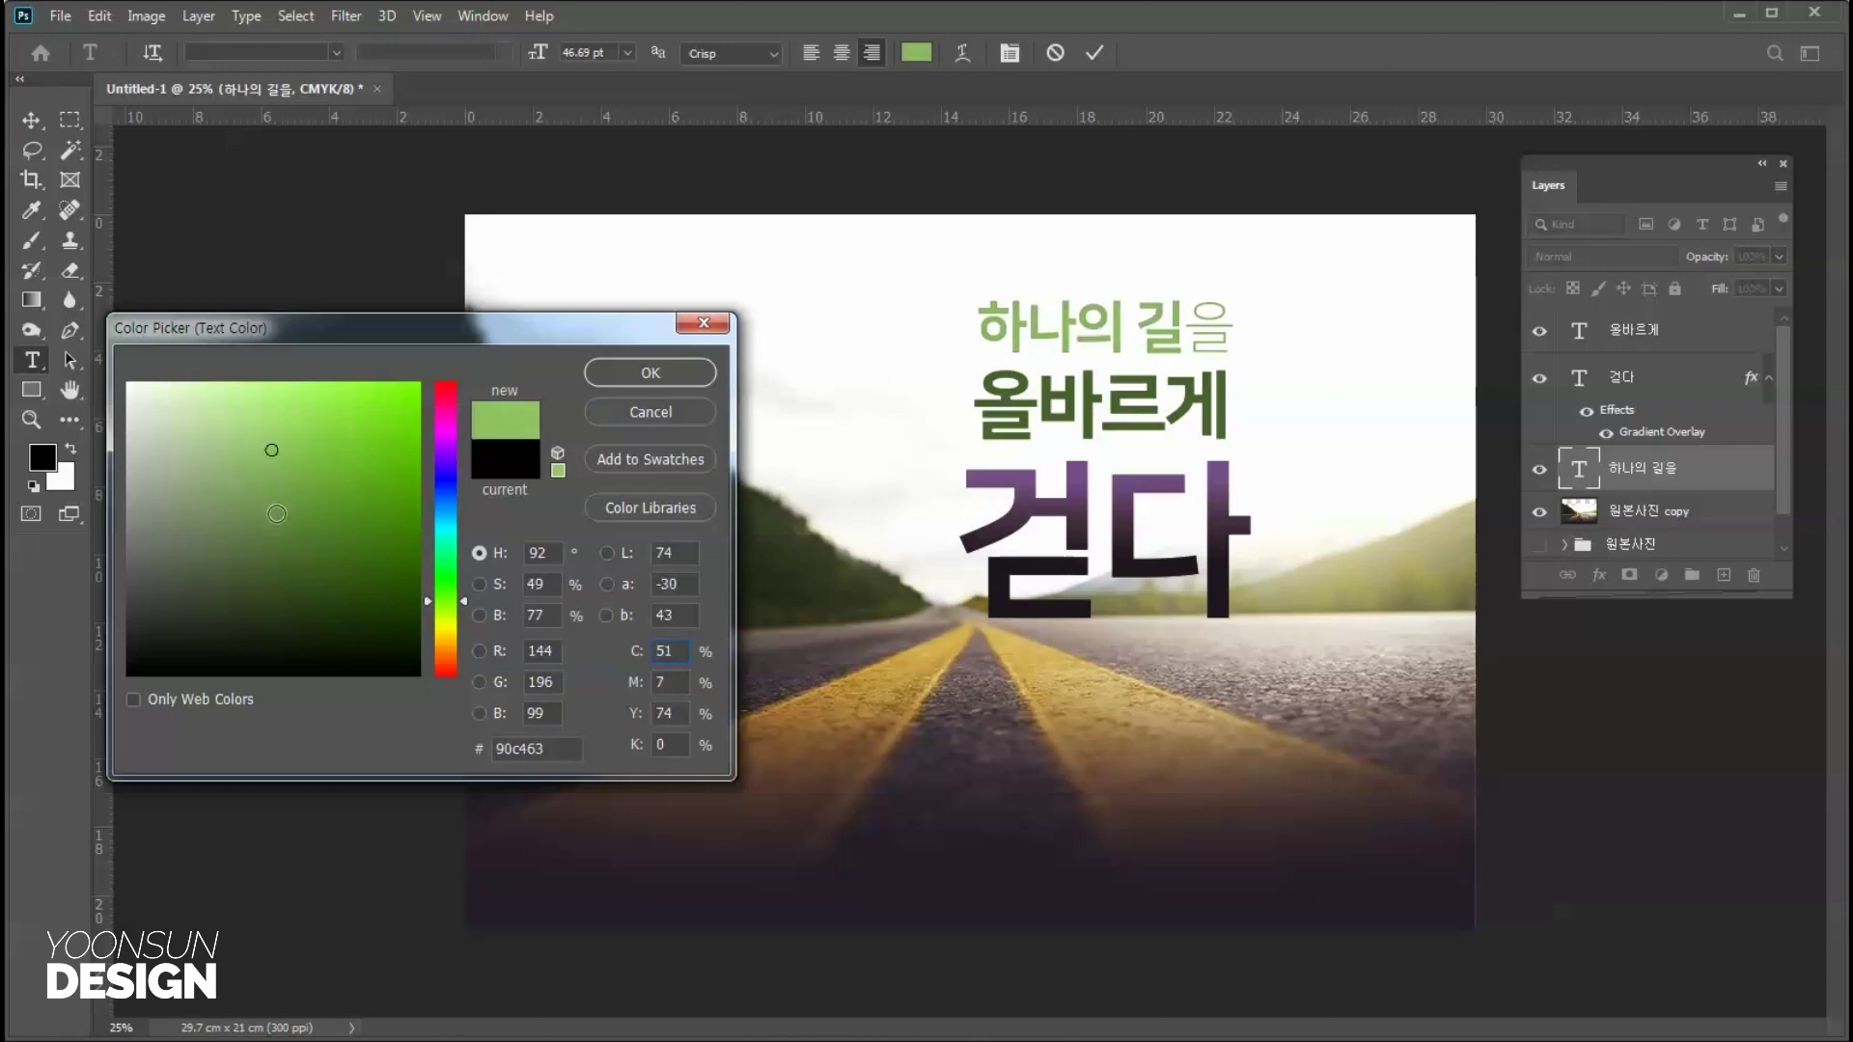
left_click(188, 526)
left_click(207, 499)
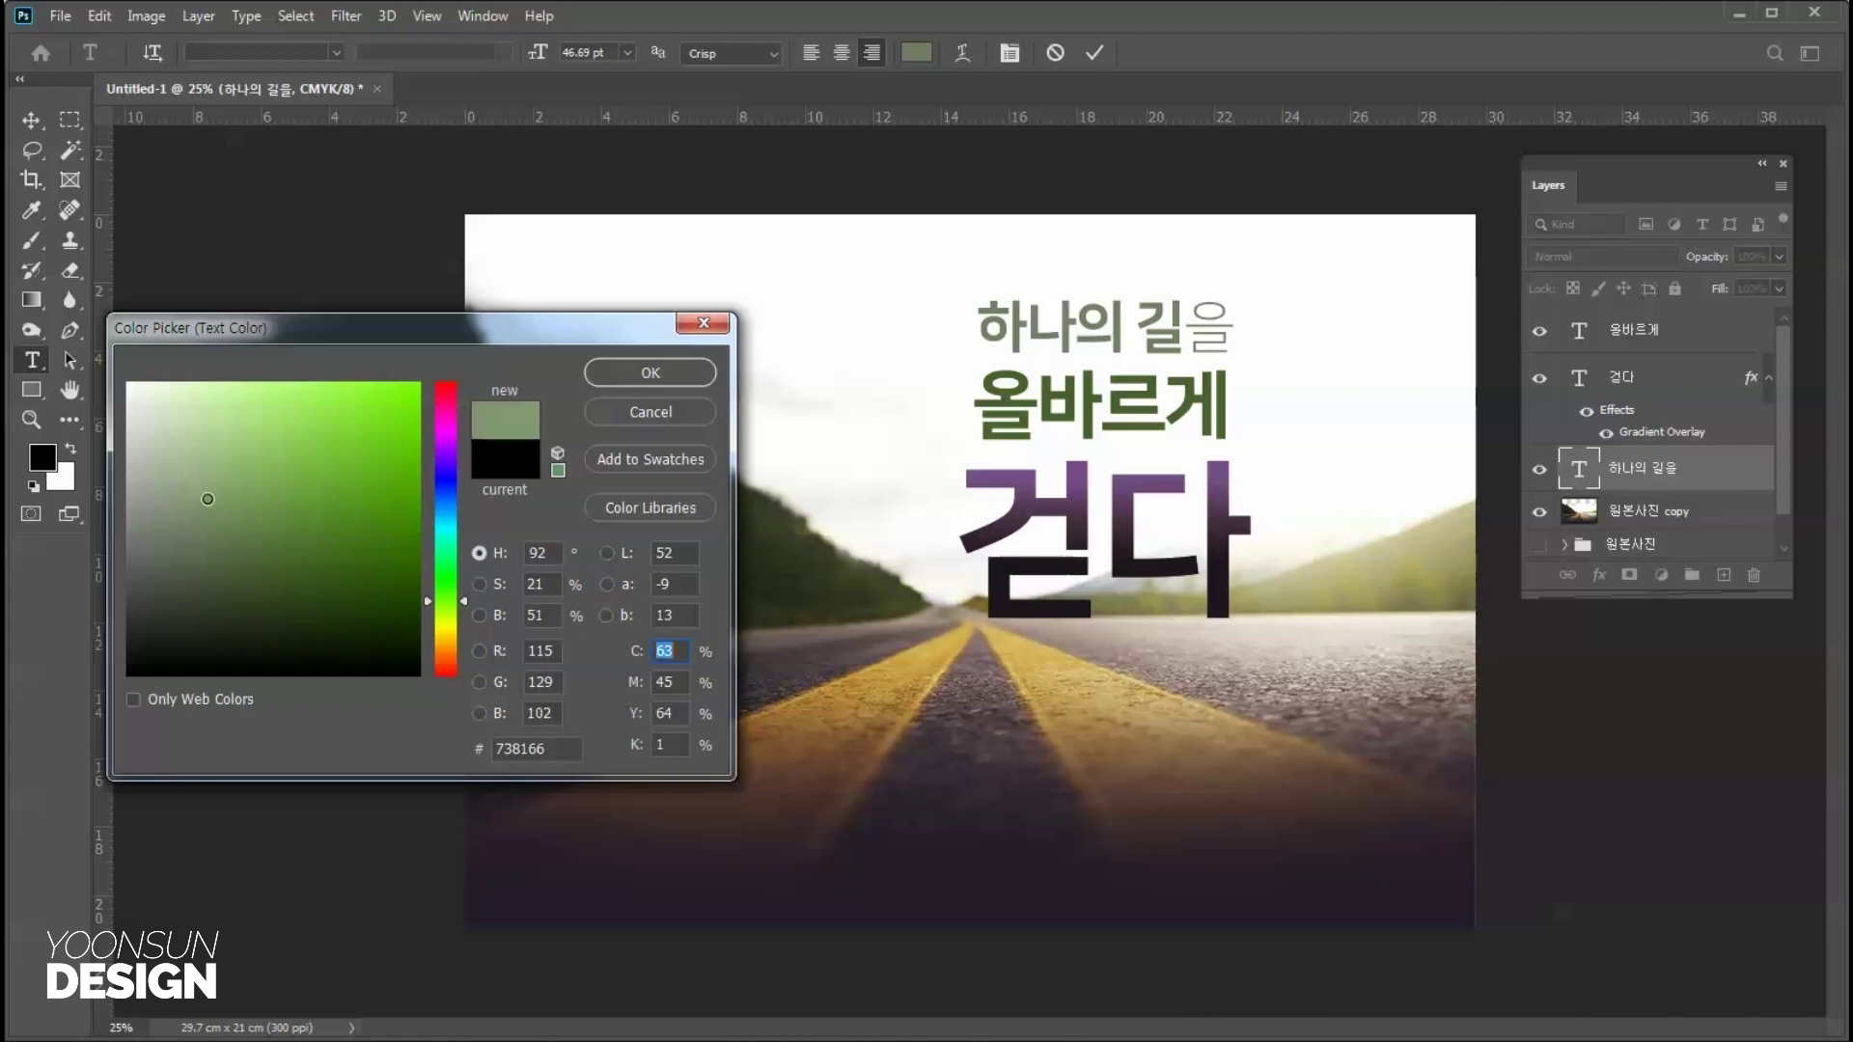
left_click(648, 374)
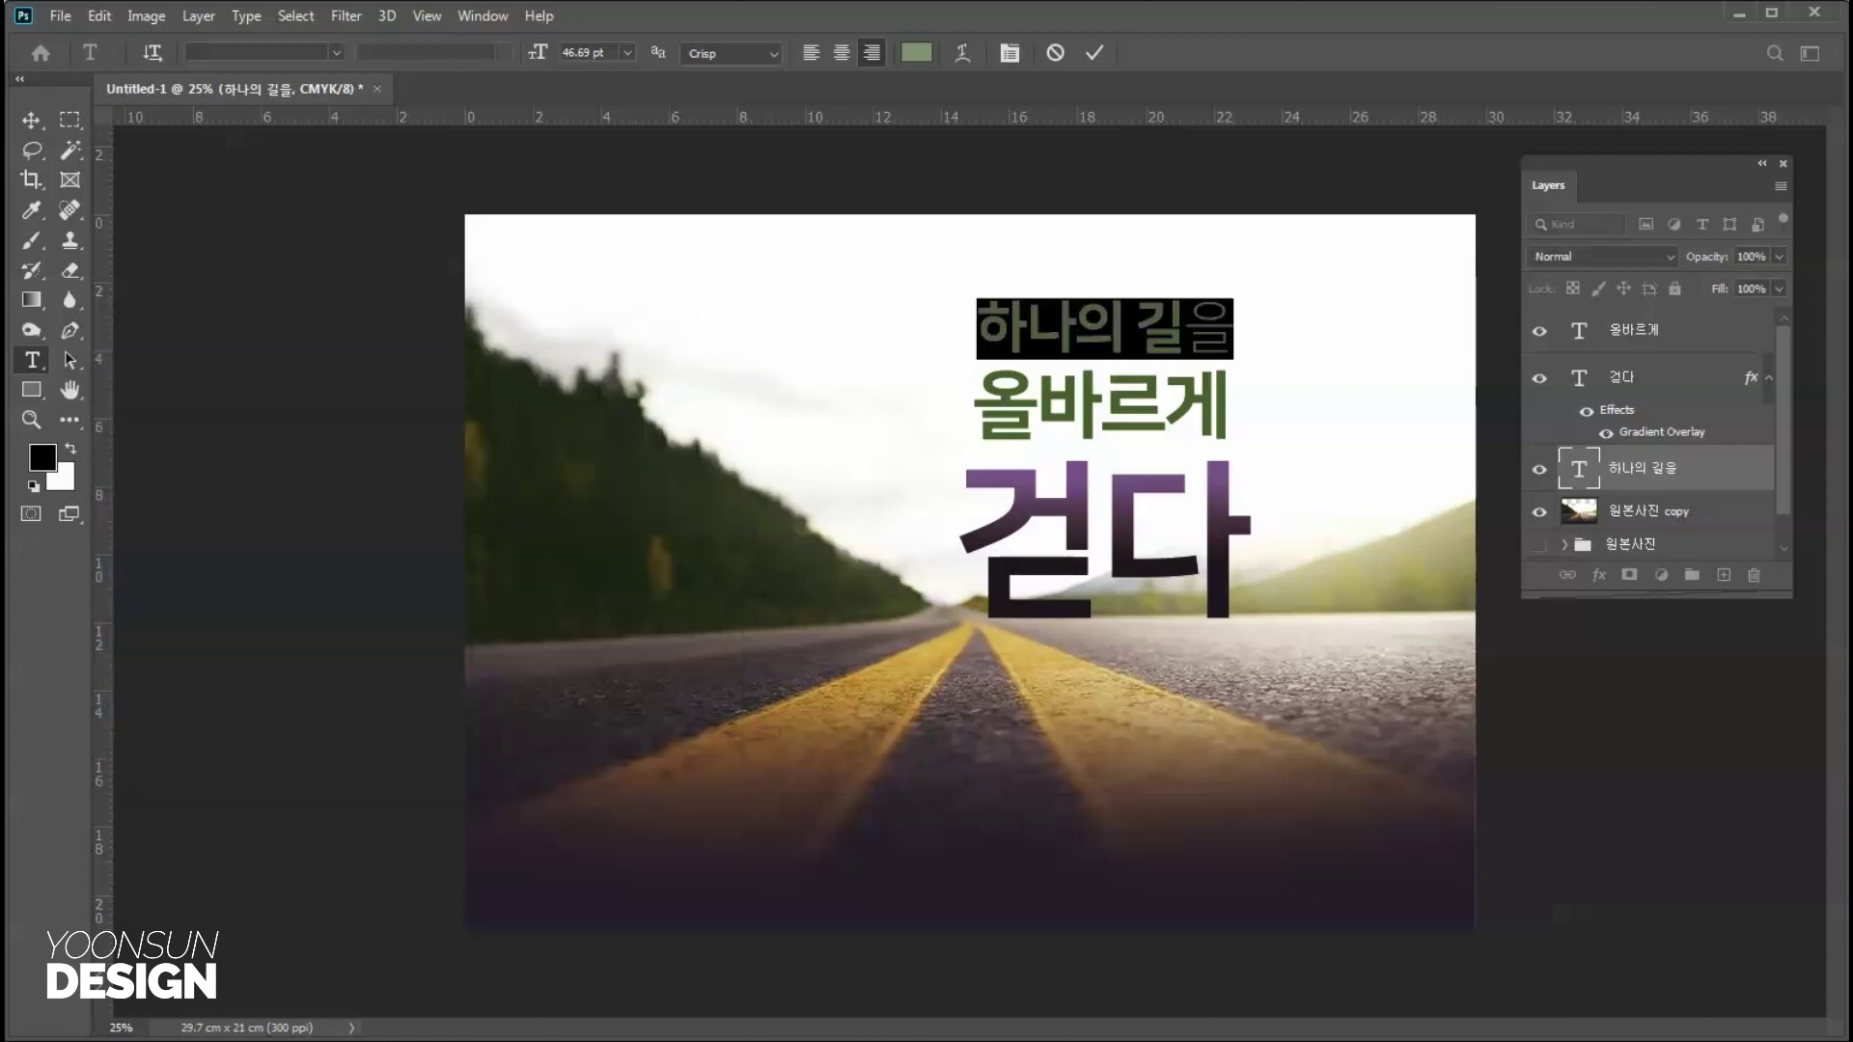
Scale down "하나의 길을" and "올바르게" and move the two lines closer to the top of "걷다".
left_click(32, 120)
left_click_drag(1233, 303, 1211, 377)
key("Return")
left_click(1196, 403)
key("Return")
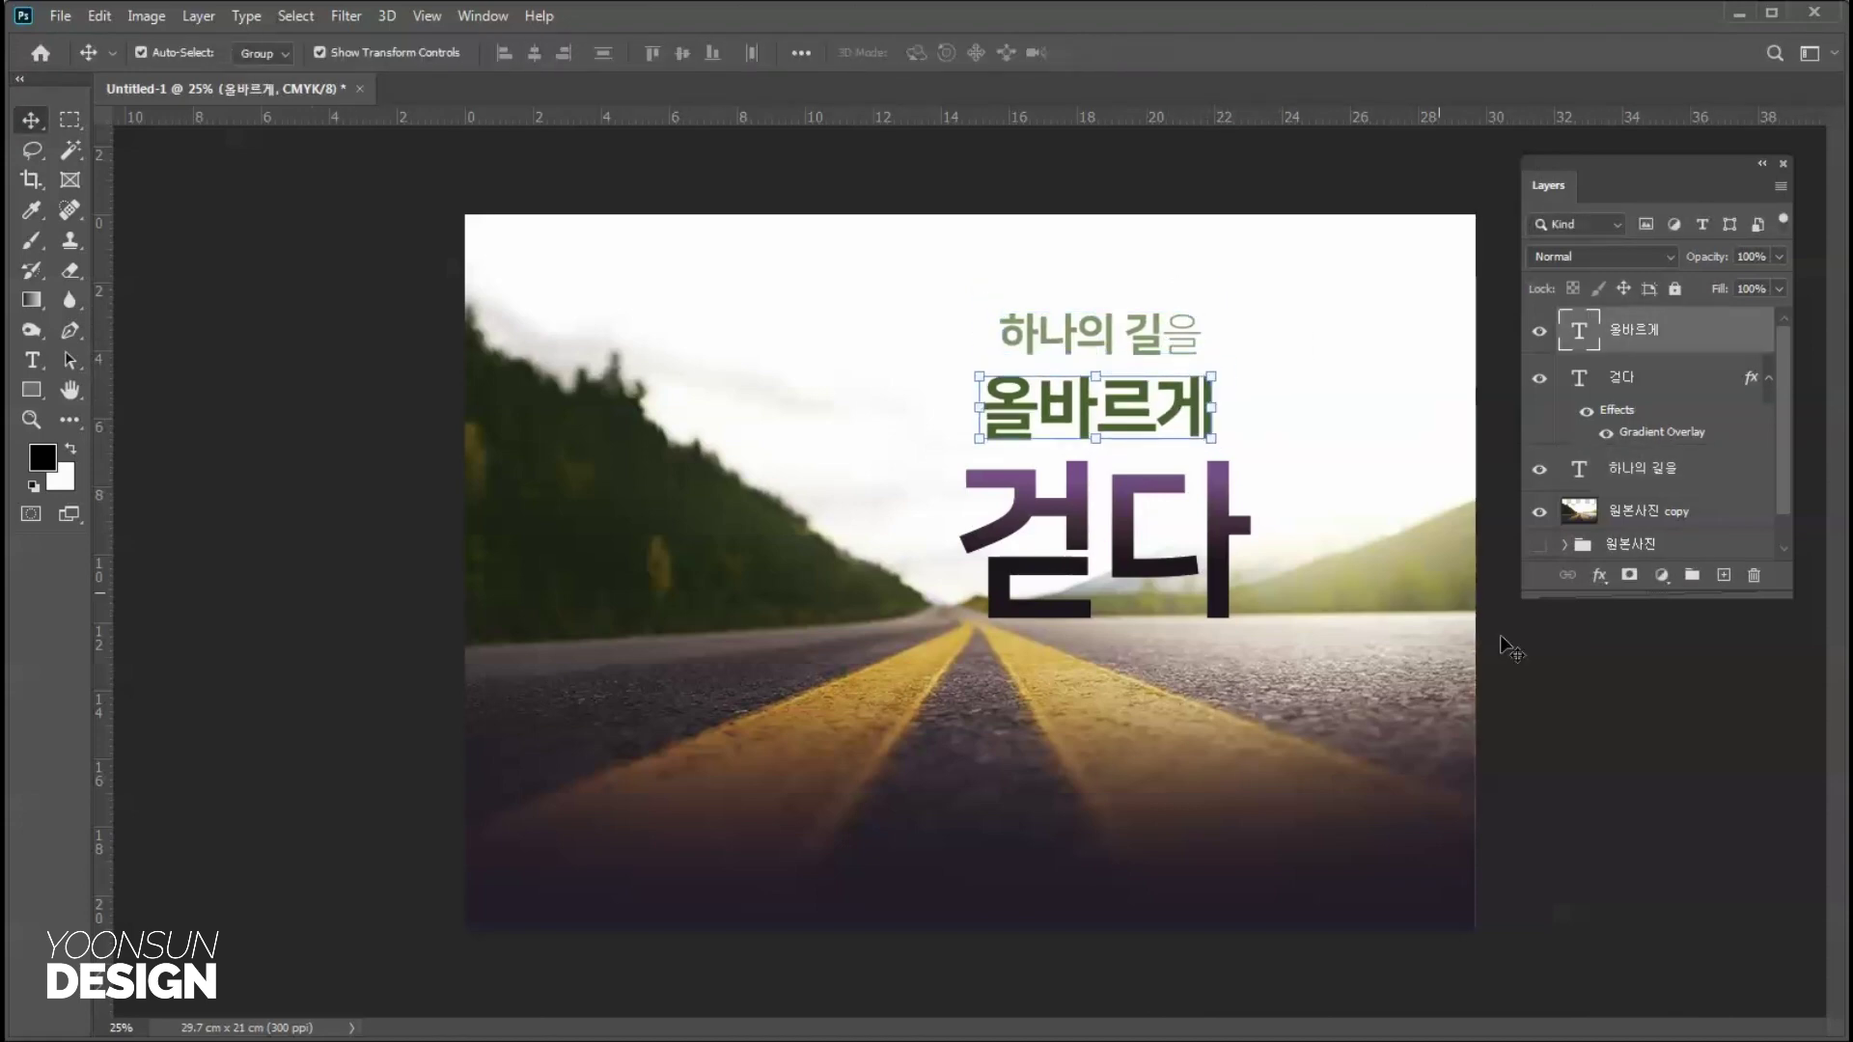
left_click_drag(1110, 336, 1155, 362)
left_click(1559, 715)
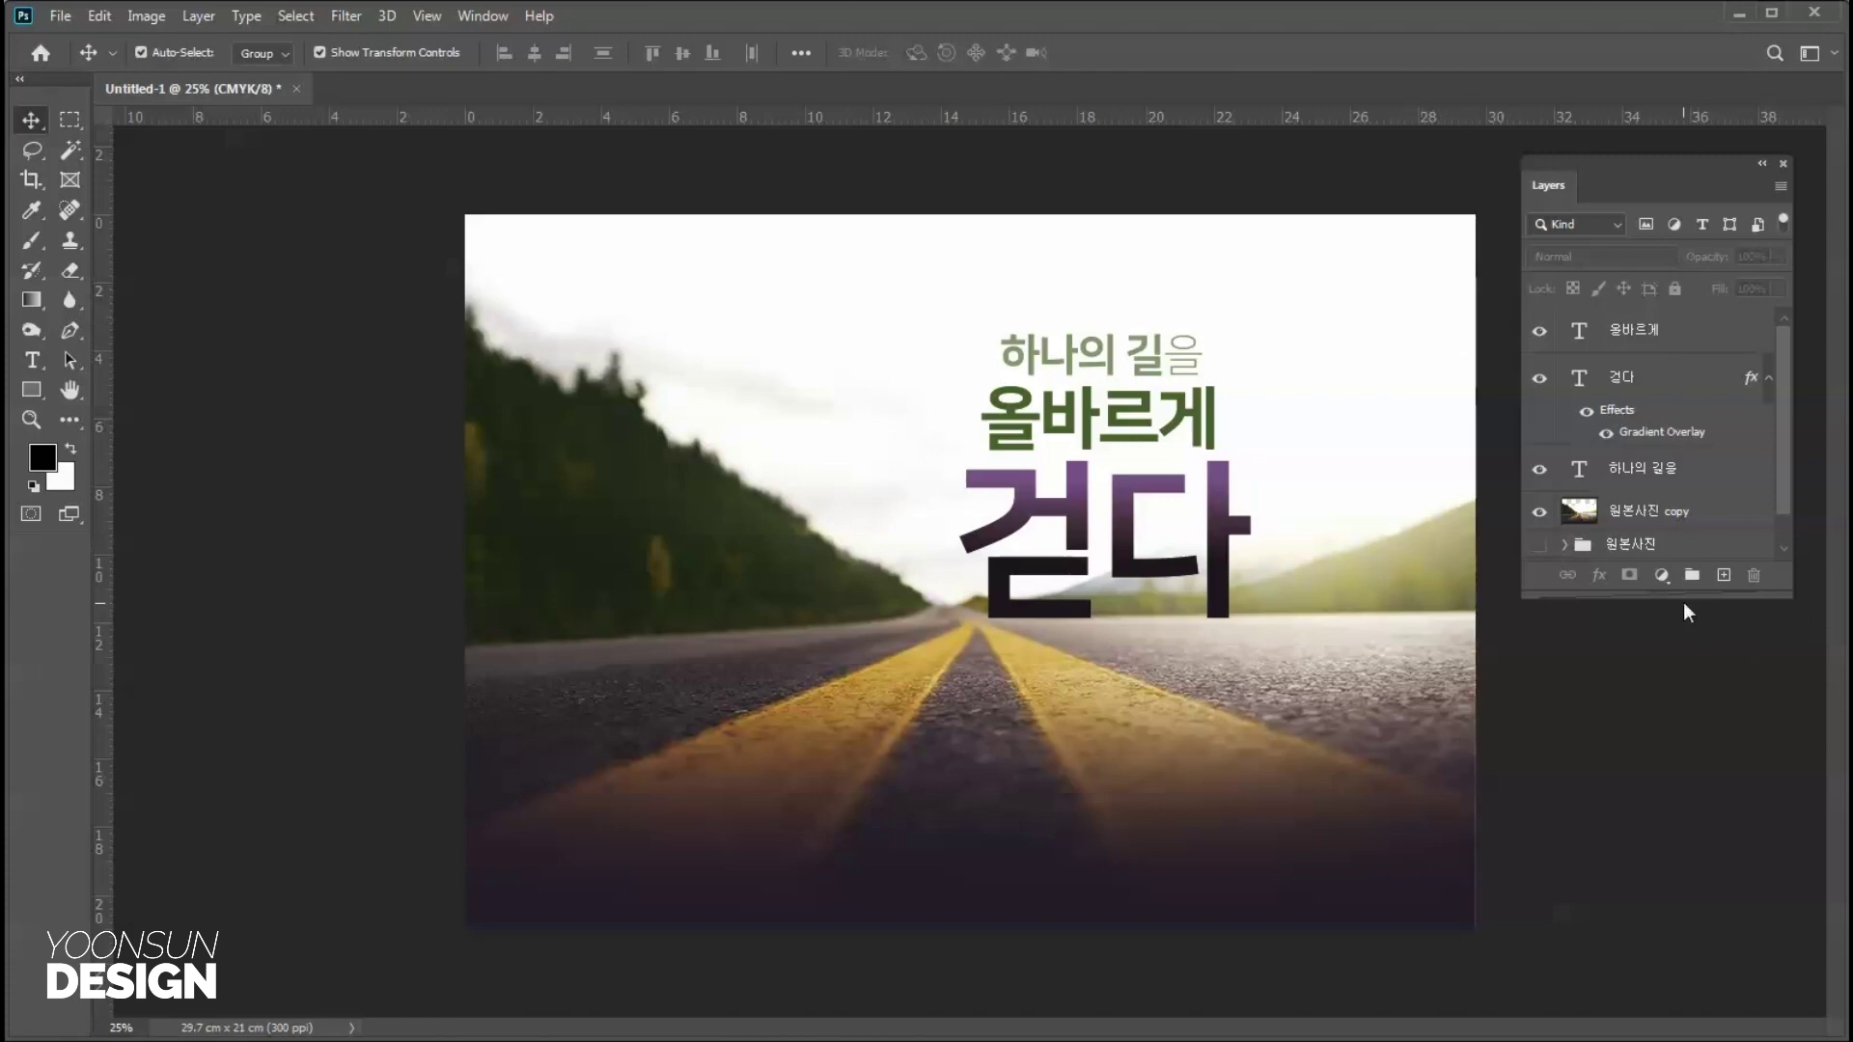
Rasterize the "걷다" text layer and its Gradient Overlay layer style into plain pixels.
left_click_drag(1683, 598, 1689, 852)
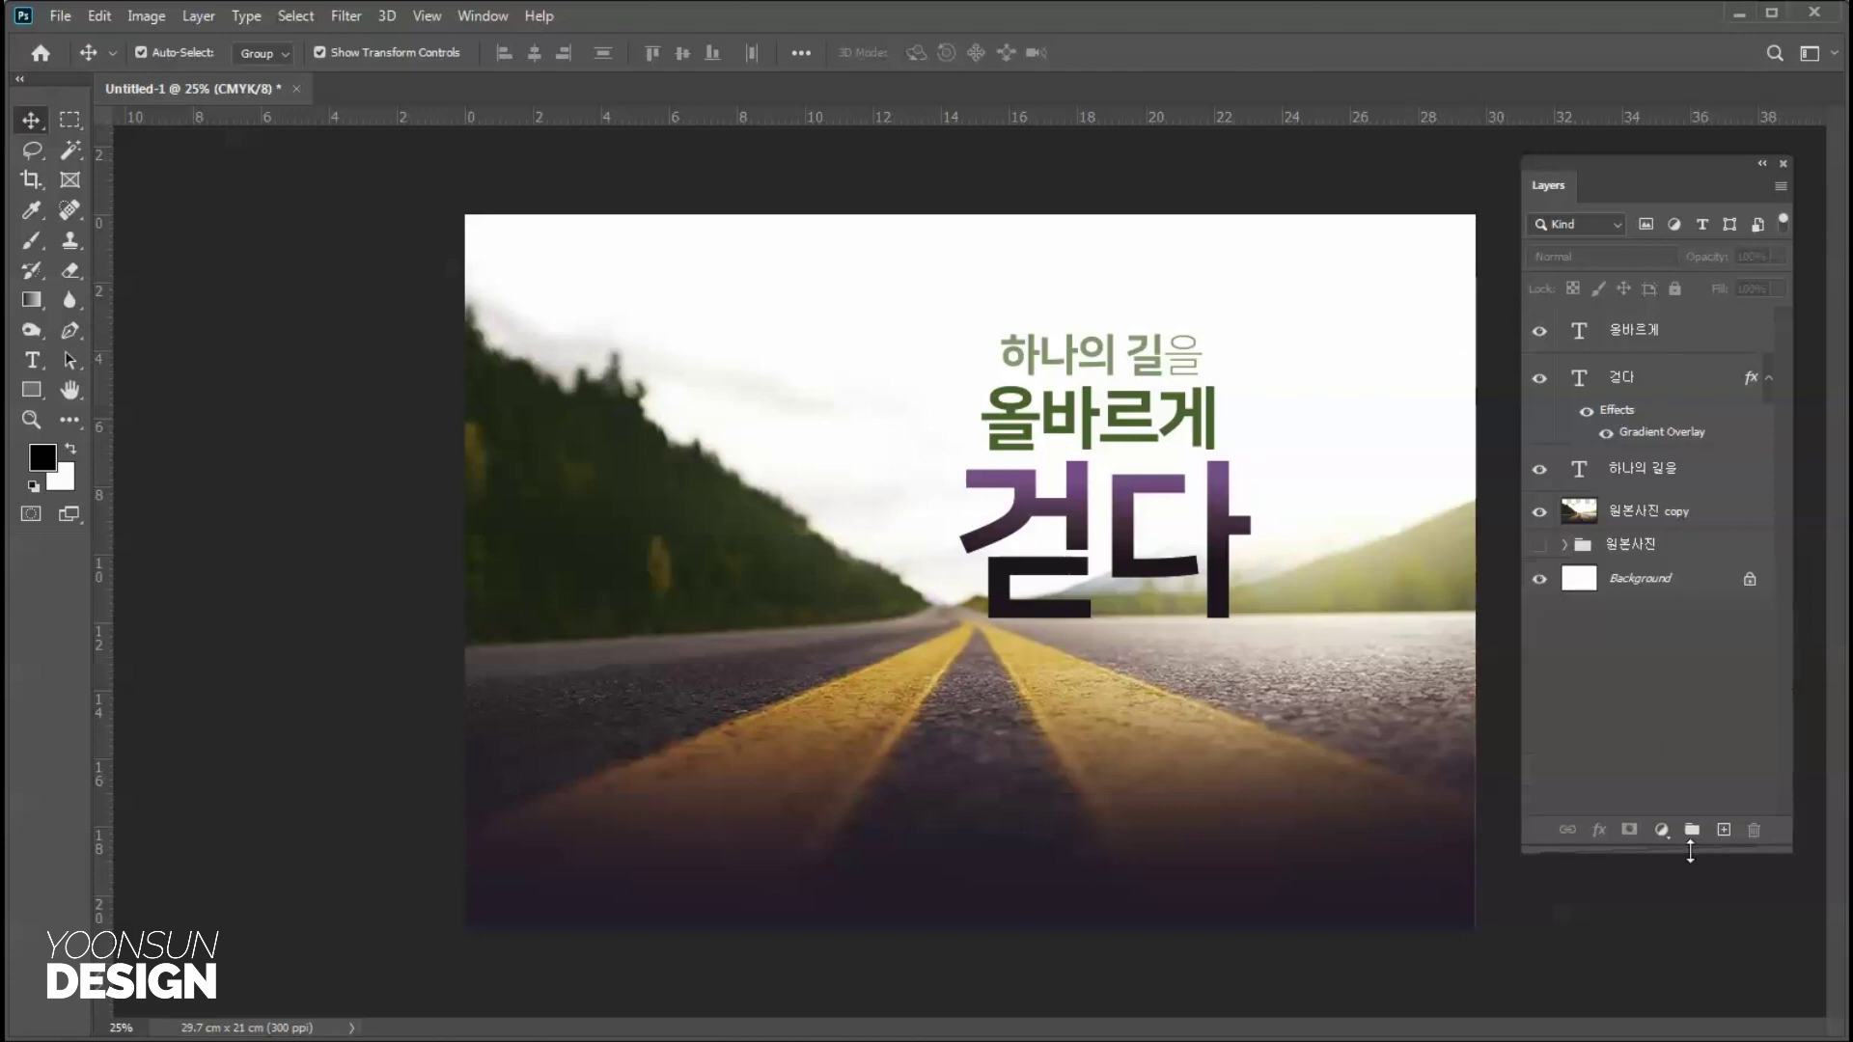
left_click(1687, 389)
right_click(1688, 382)
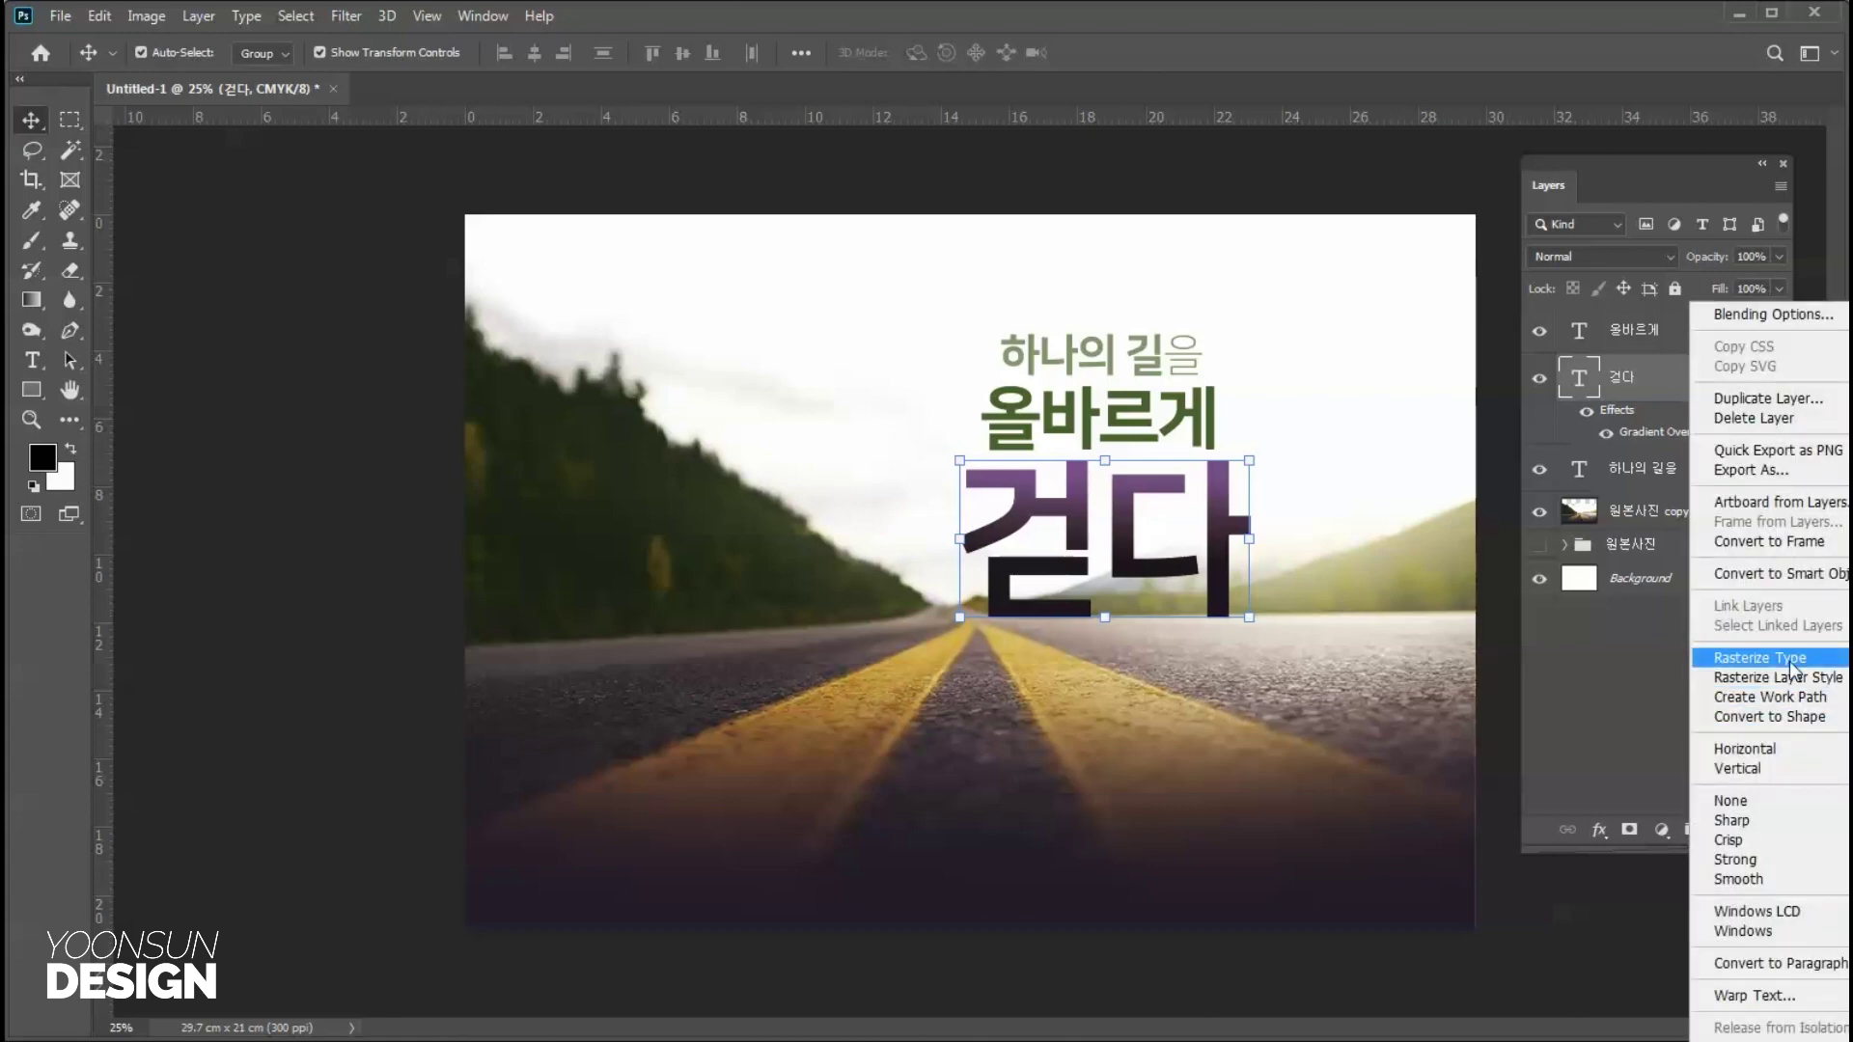
left_click(1791, 659)
right_click(1658, 374)
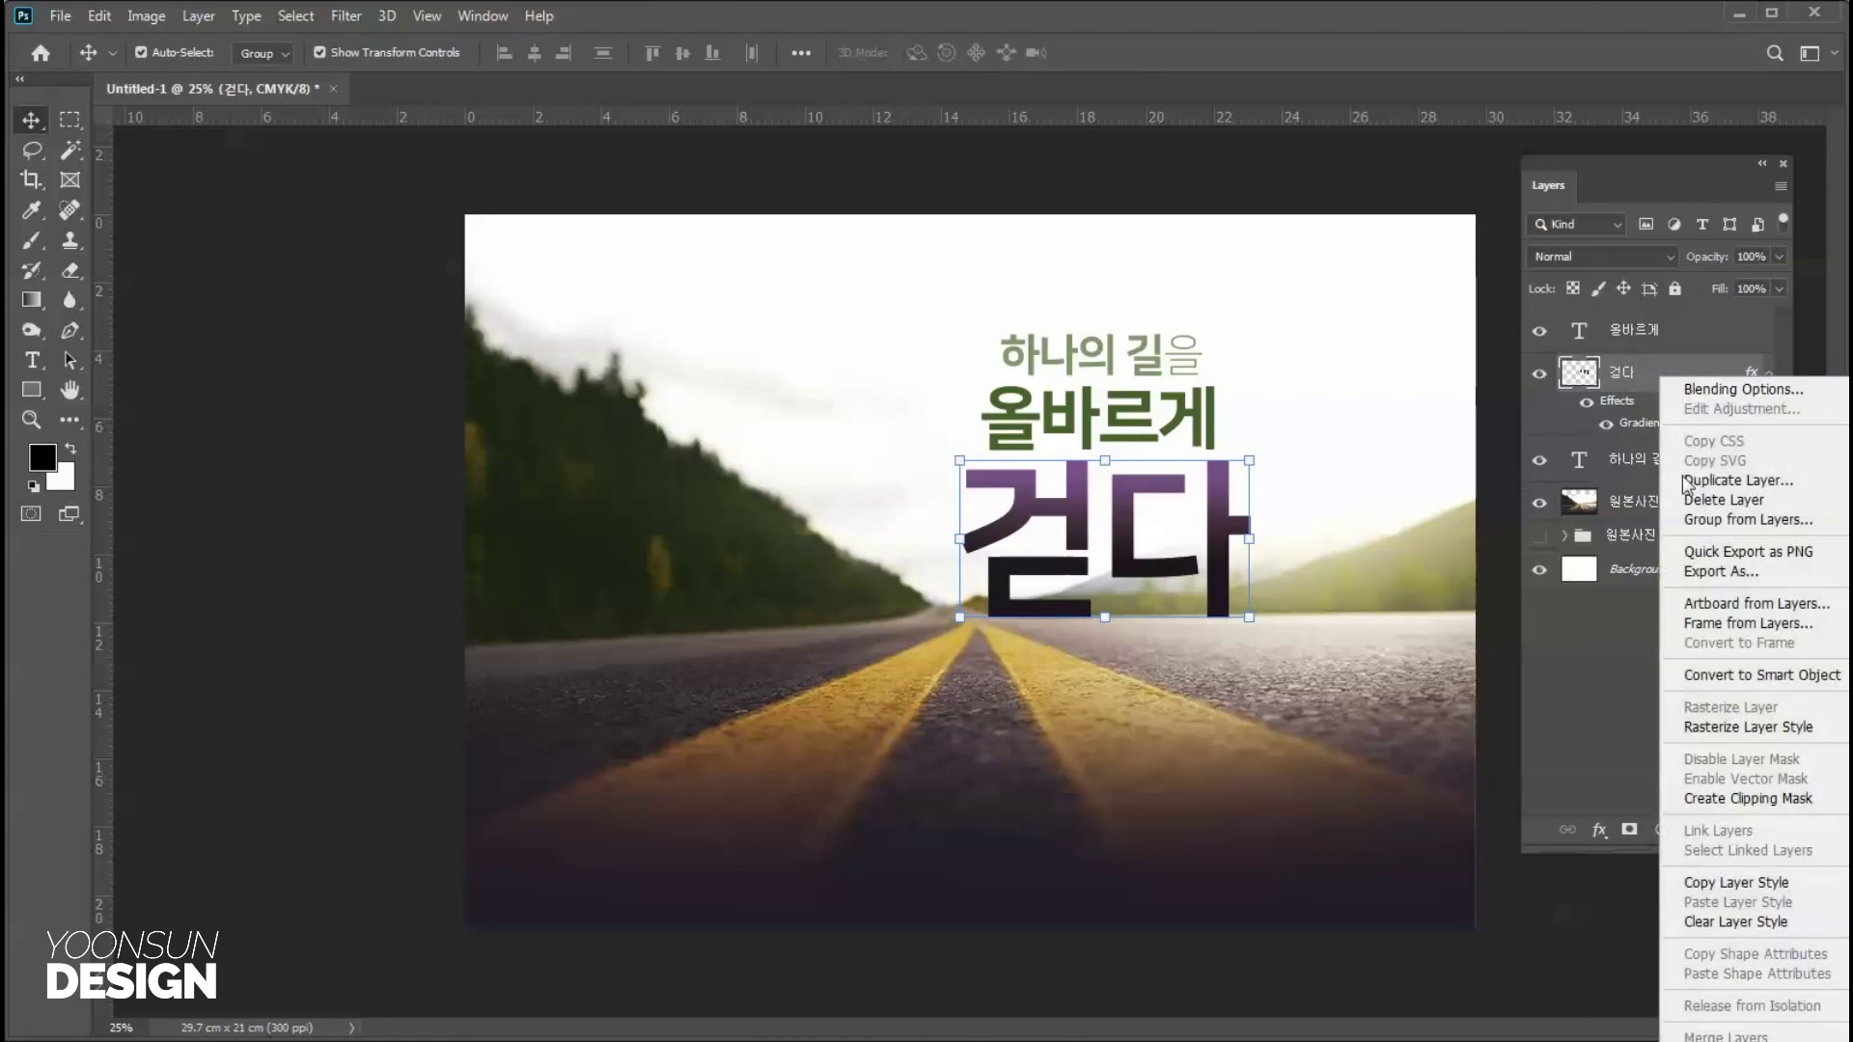
left_click(1757, 735)
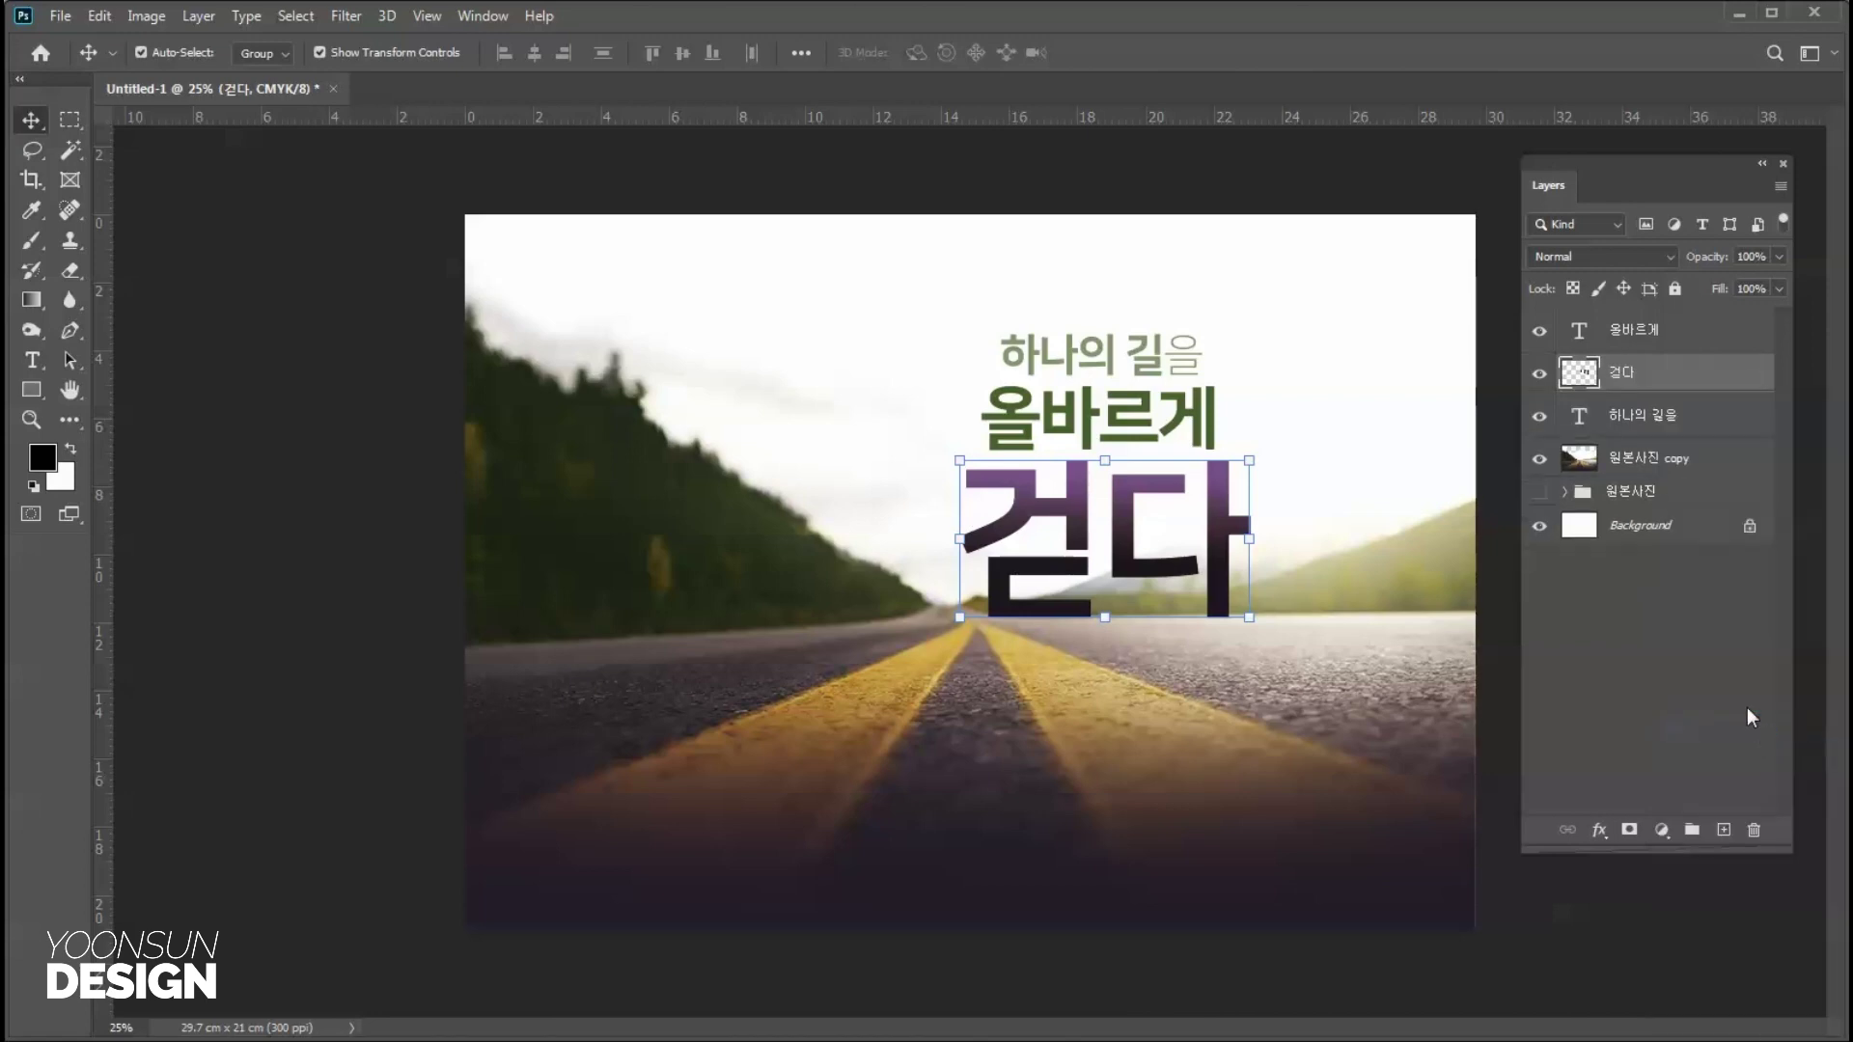
Add a layer mask to "걷다" and fade the letters' bottom edges into the road with short black-to-transparent linear gradients.
left_click(1631, 829)
left_click(31, 300)
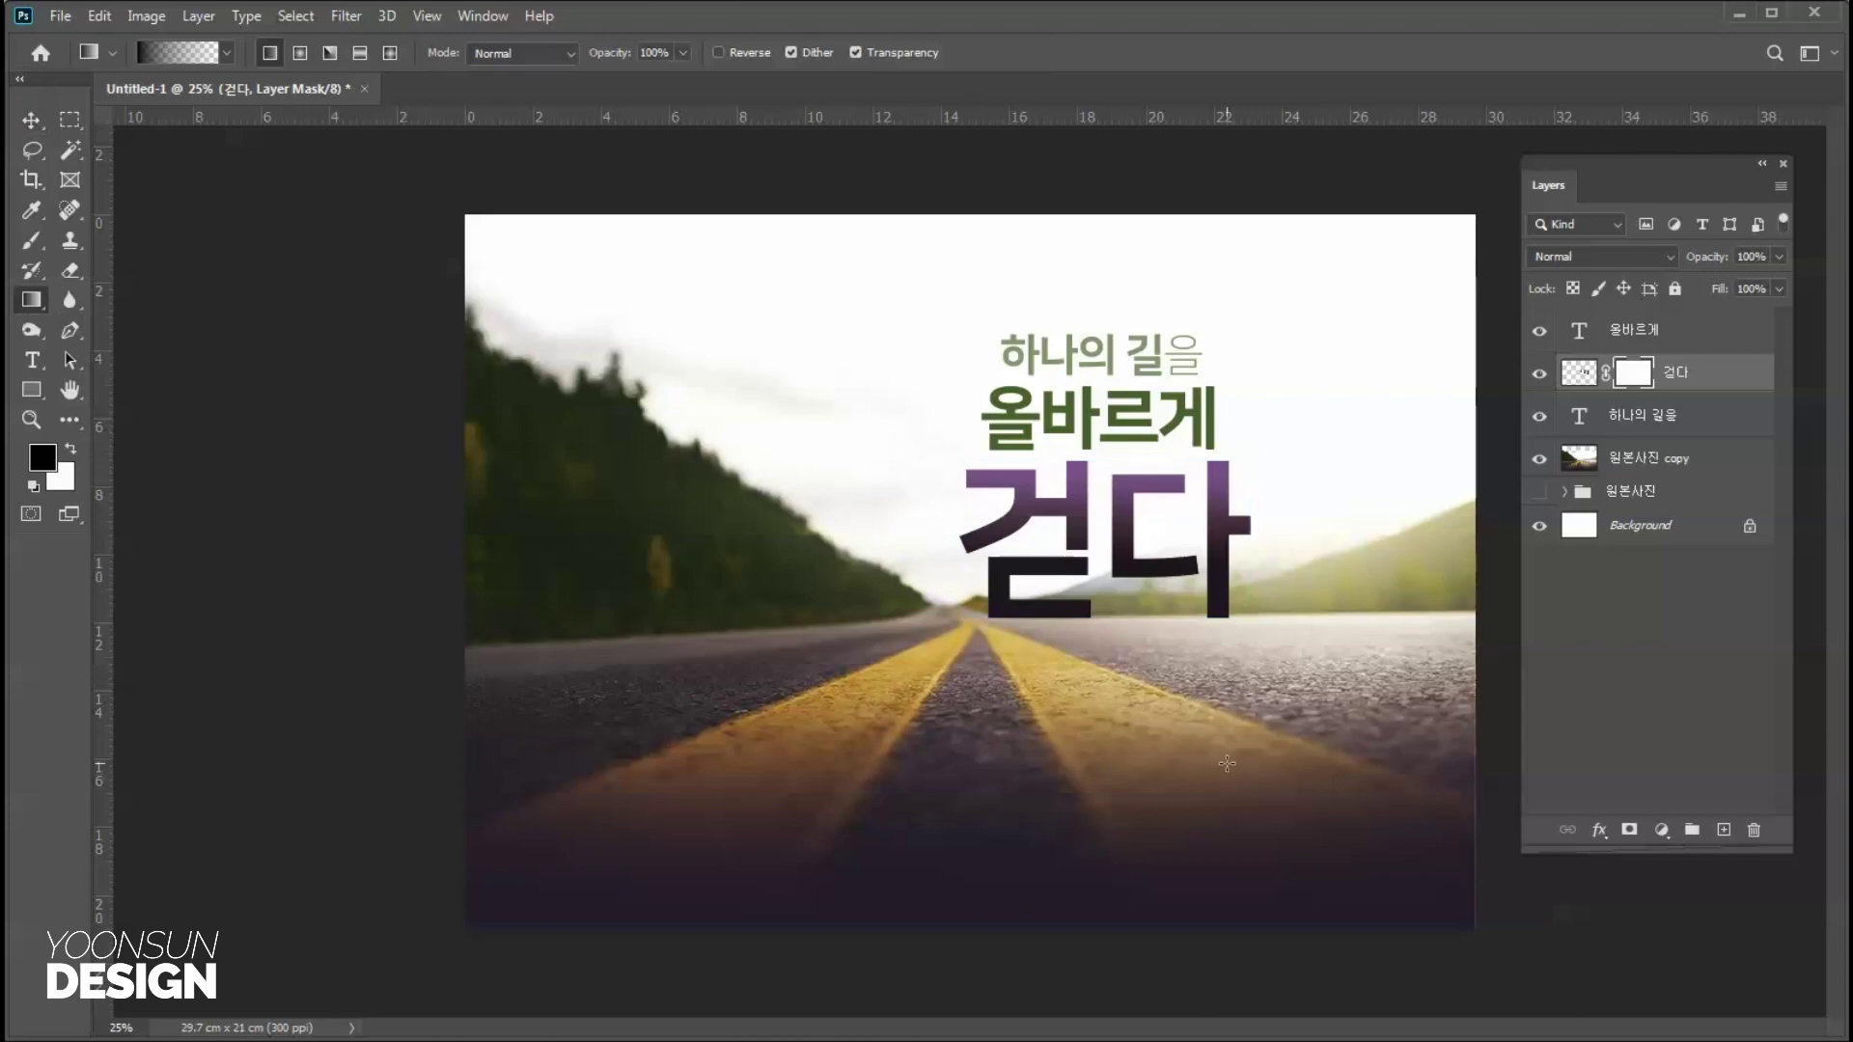
left_click_drag(1158, 625, 1149, 605)
left_click_drag(983, 631, 1000, 593)
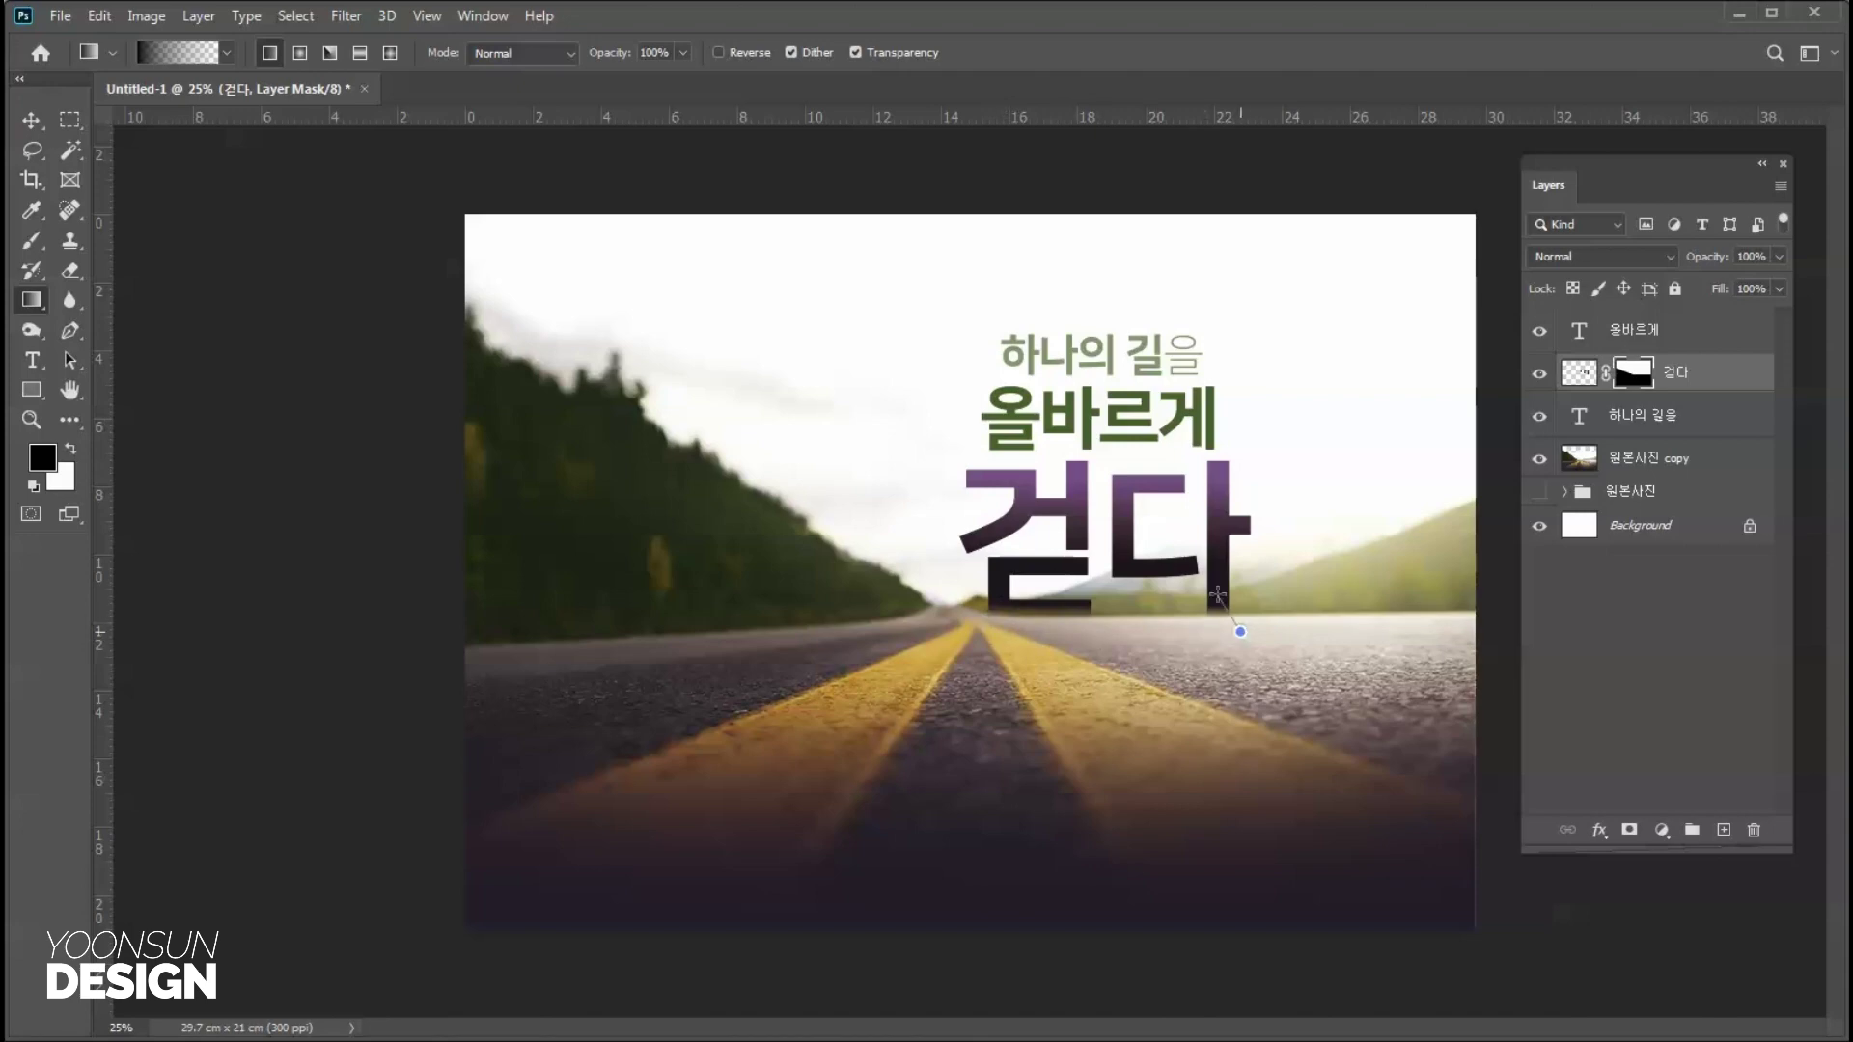
left_click_drag(1224, 626, 1218, 581)
left_click_drag(976, 628, 999, 590)
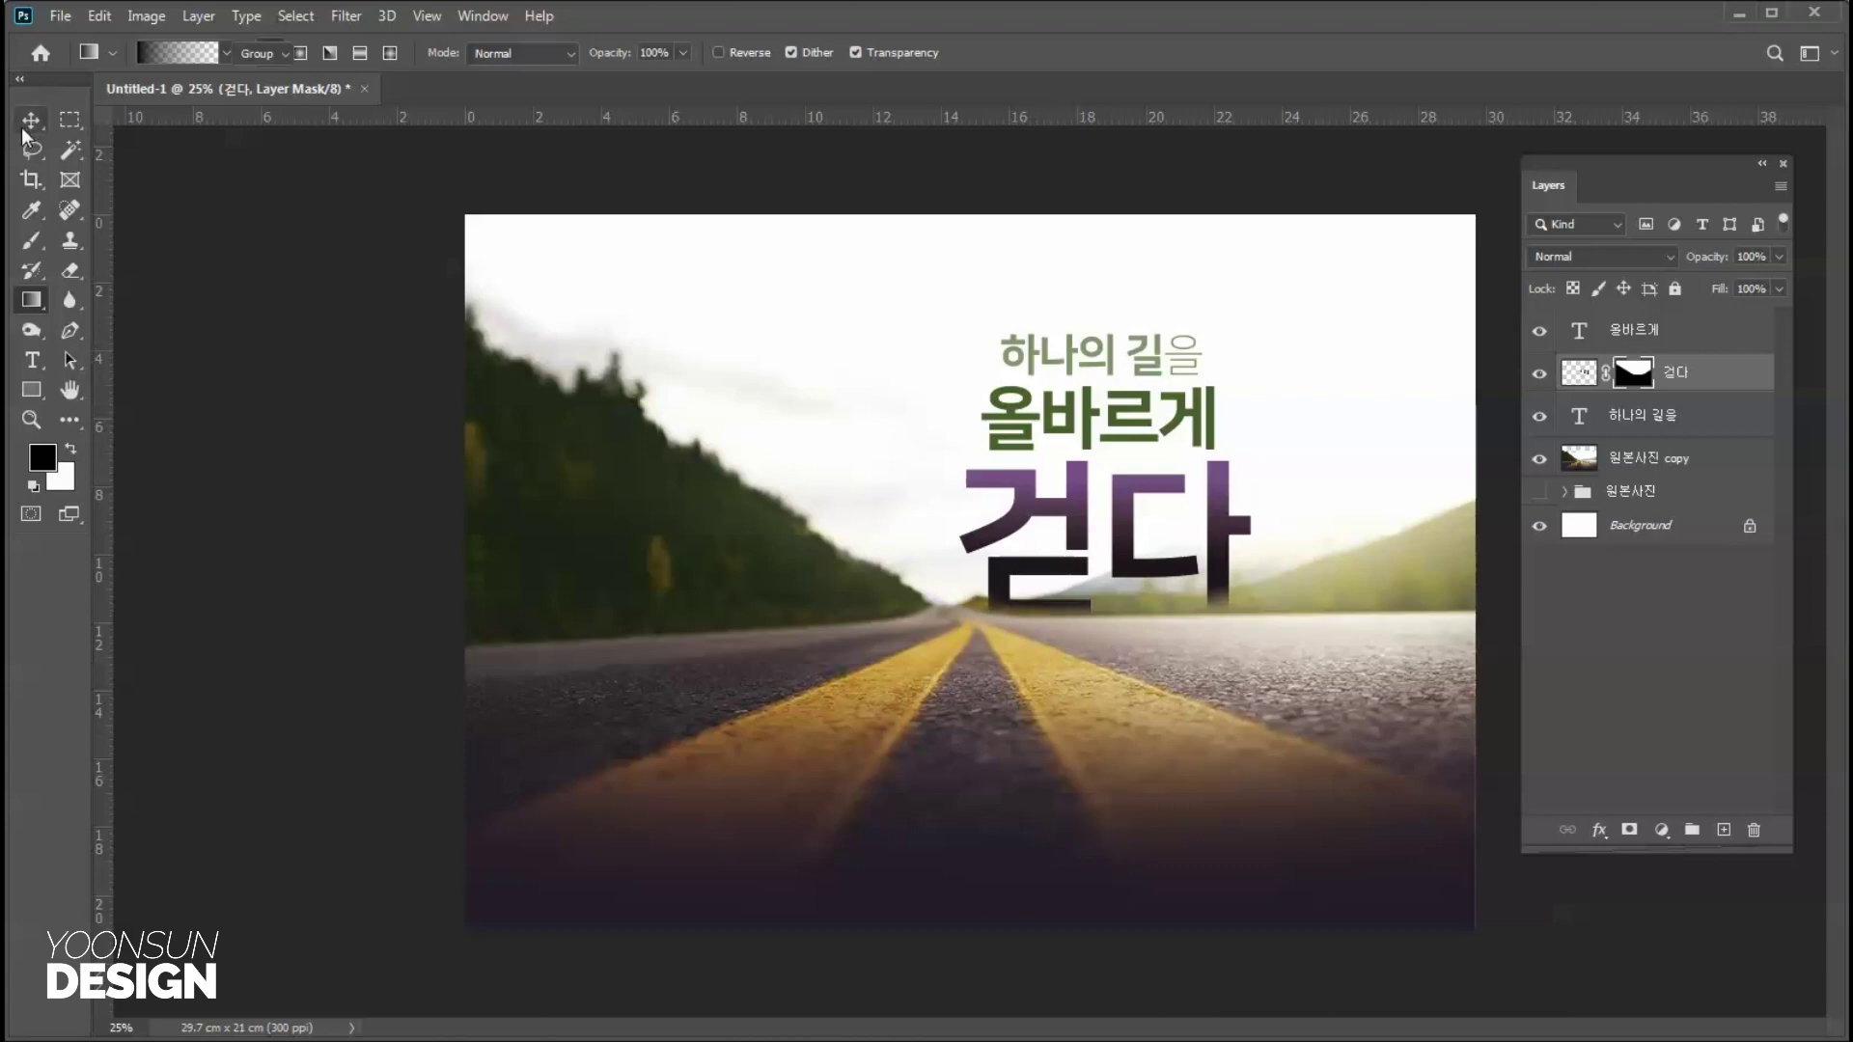
left_click(23, 124)
left_click(1658, 948)
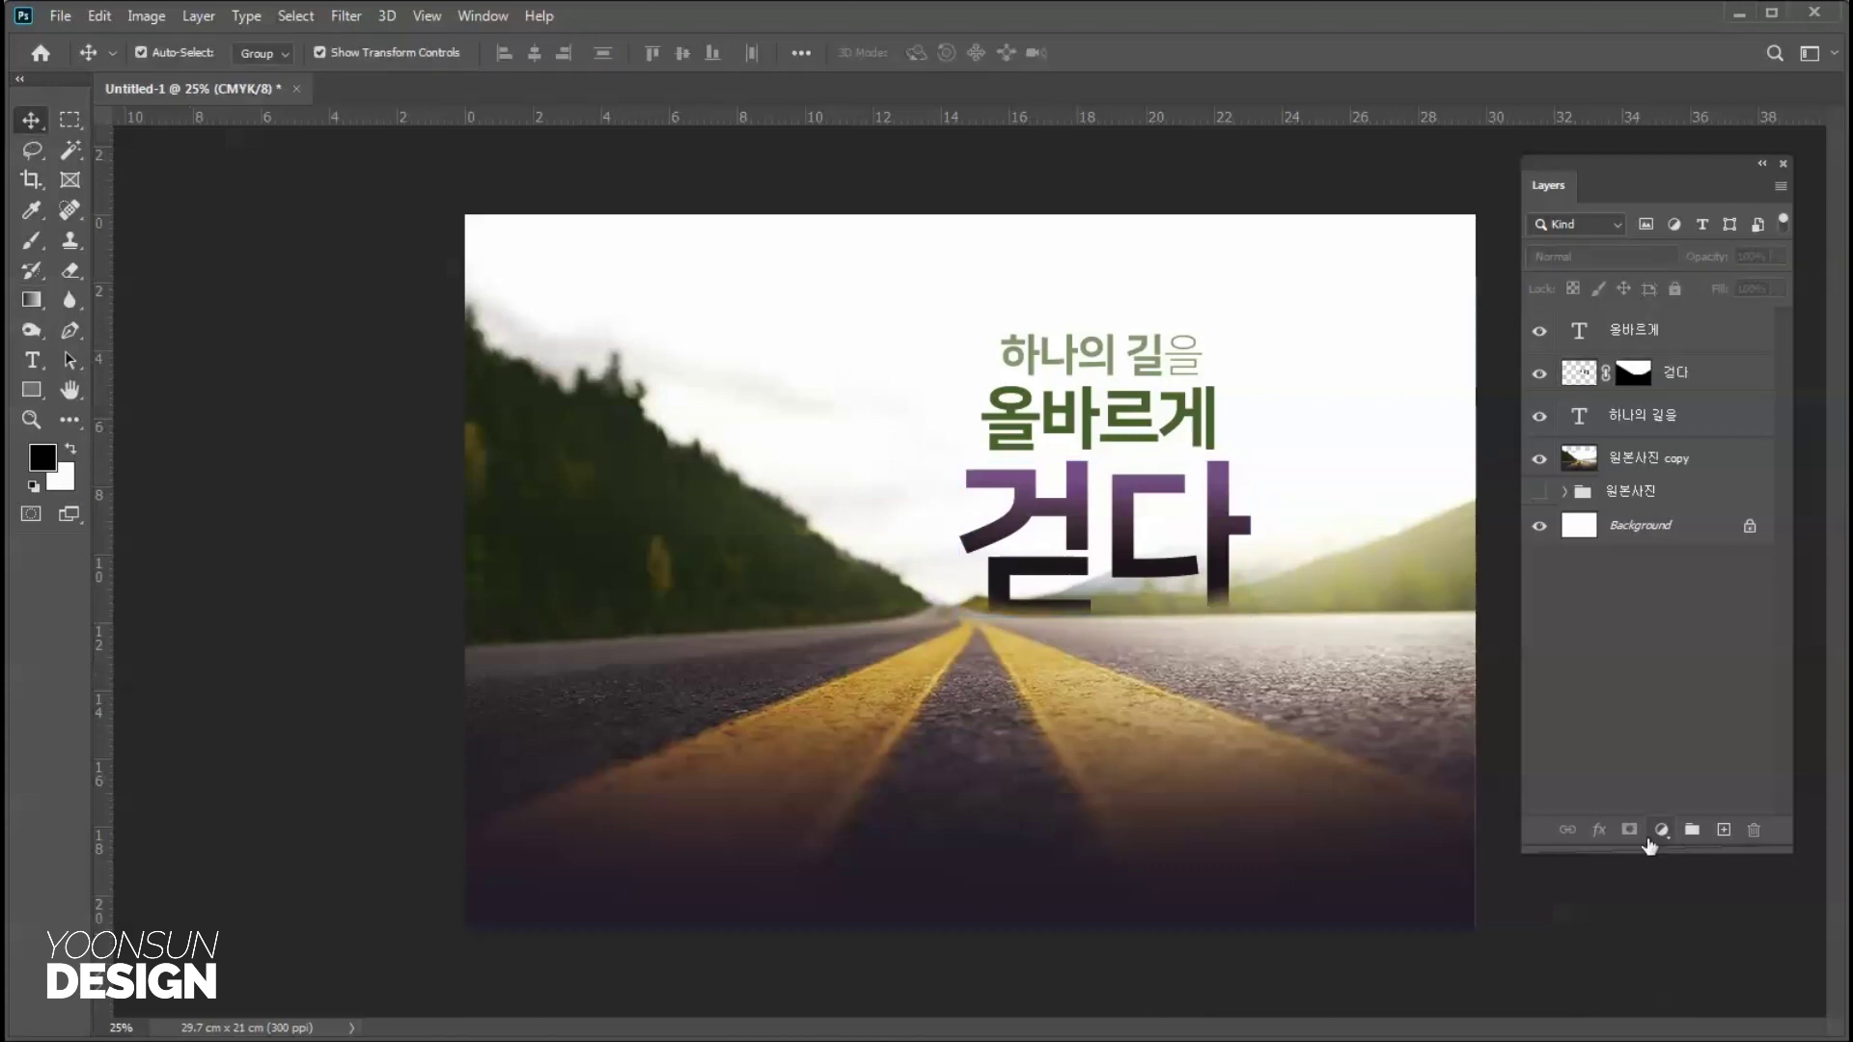